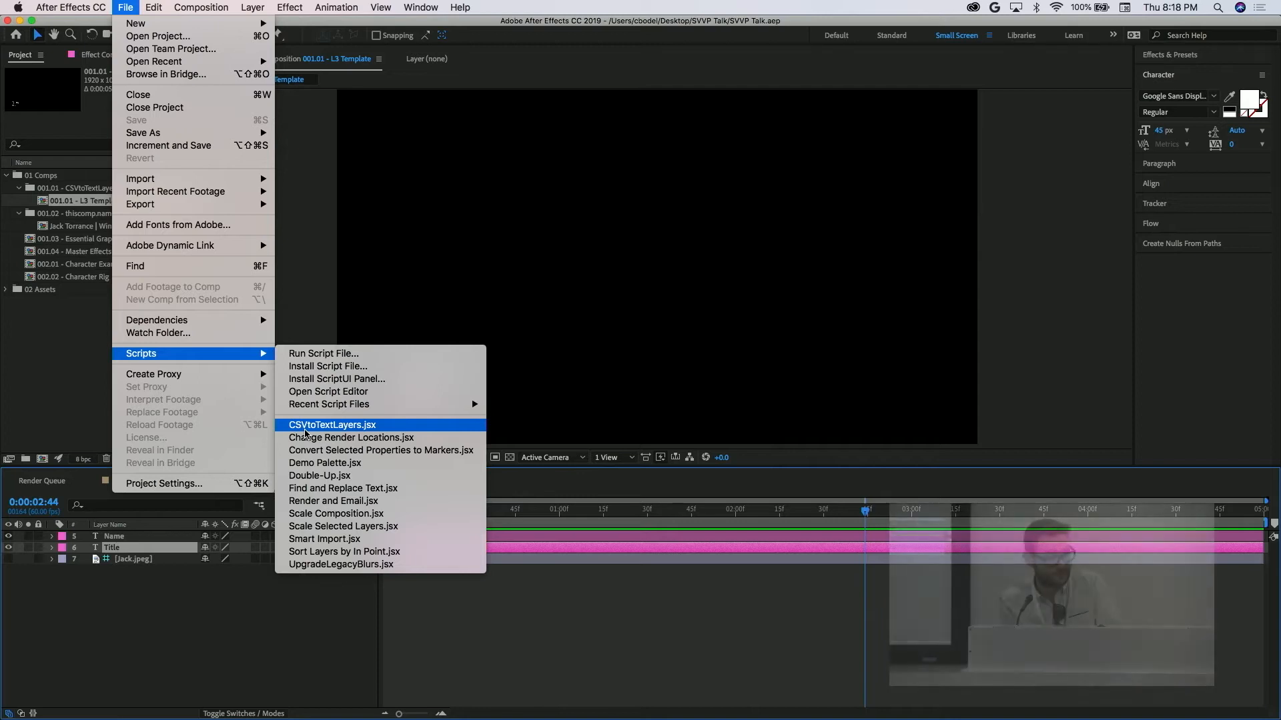
Check the Name and Title text layers of the 001.01 - L3 Template comp, selecting each in turn.
{"action": "left_click", "coordinate": [214, 647]}
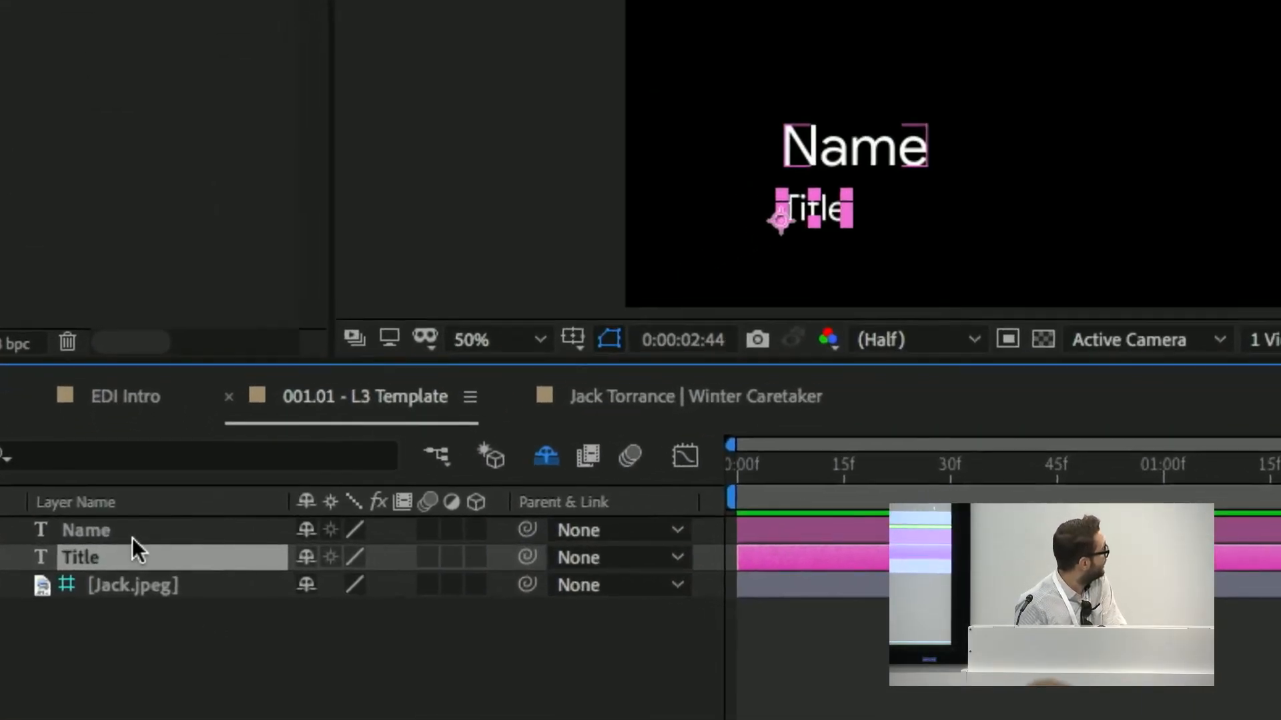
{"action": "left_click_drag", "start_coordinate": [126, 555], "coordinate": [181, 532]}
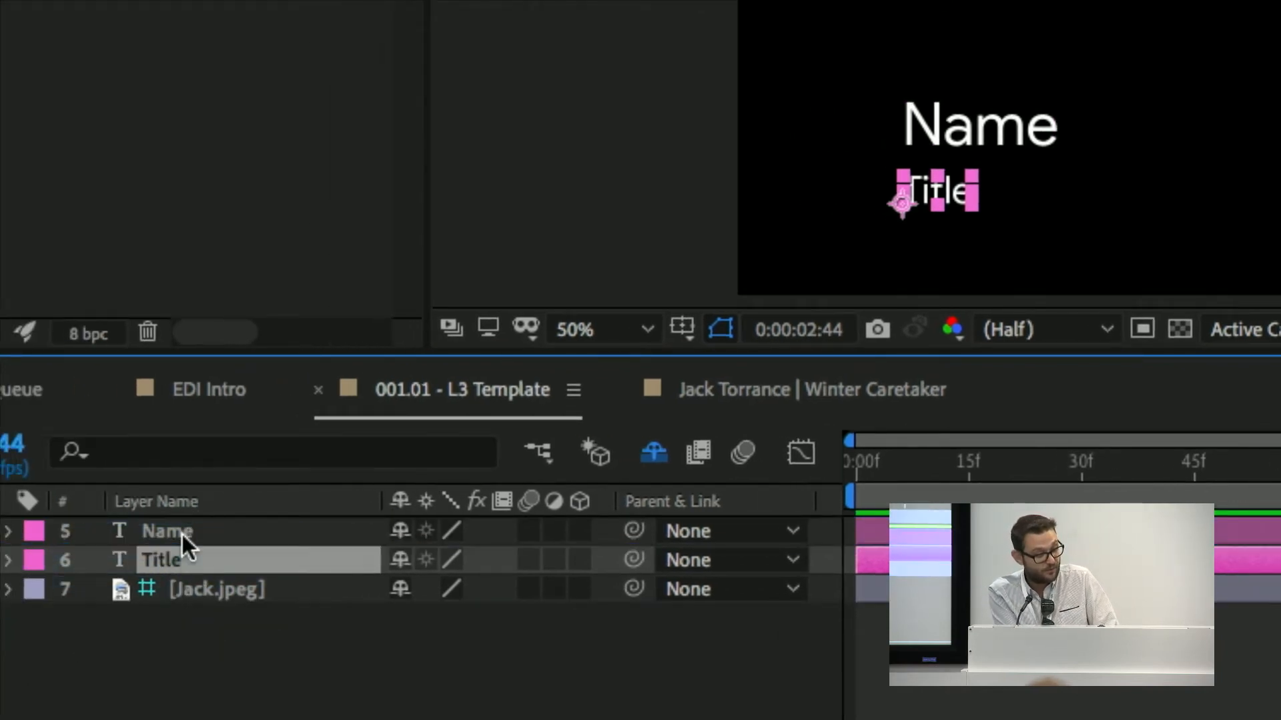
{"action": "left_click", "coordinate": [181, 533]}
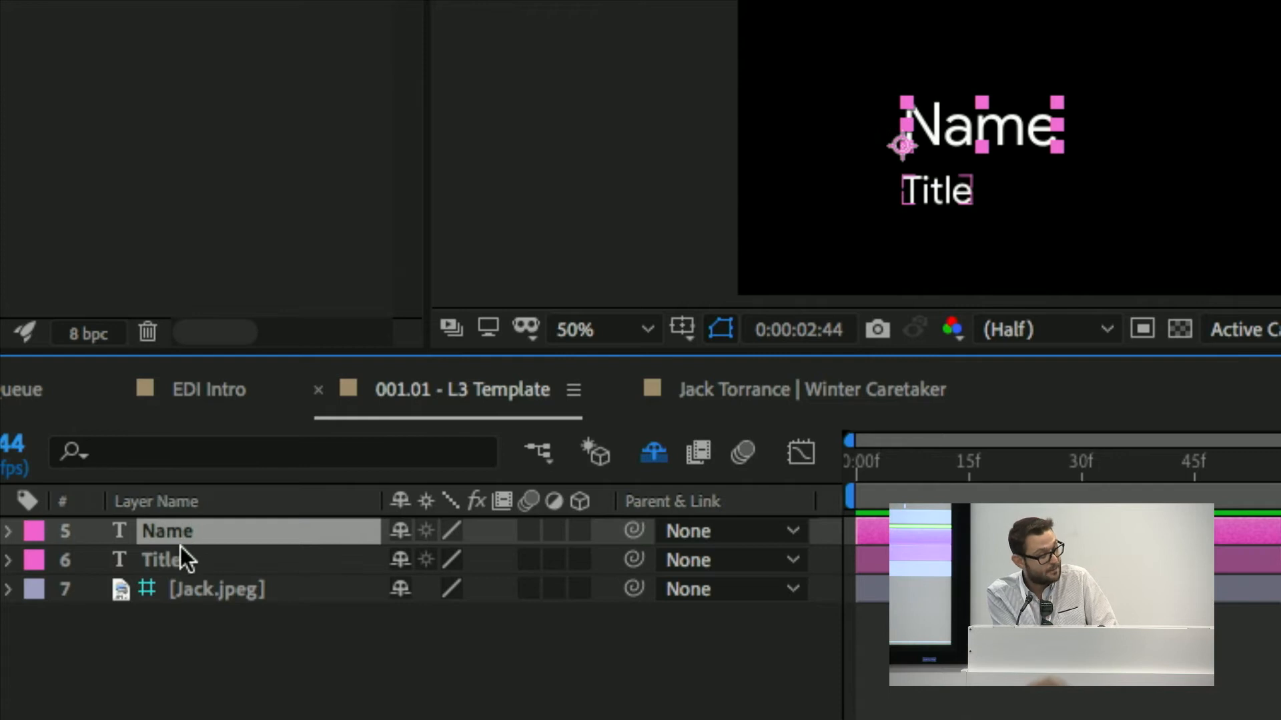
{"action": "left_click", "coordinate": [179, 553]}
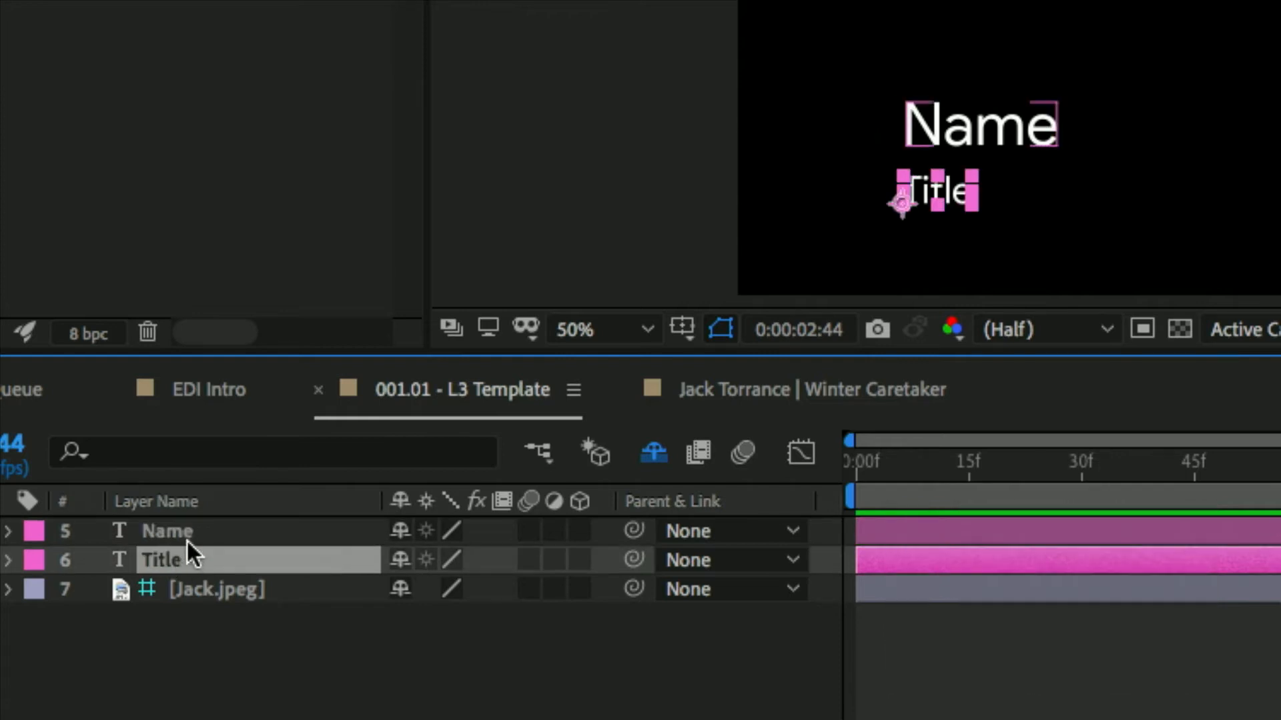
{"action": "left_click", "coordinate": [186, 538]}
{"action": "left_click", "coordinate": [186, 558]}
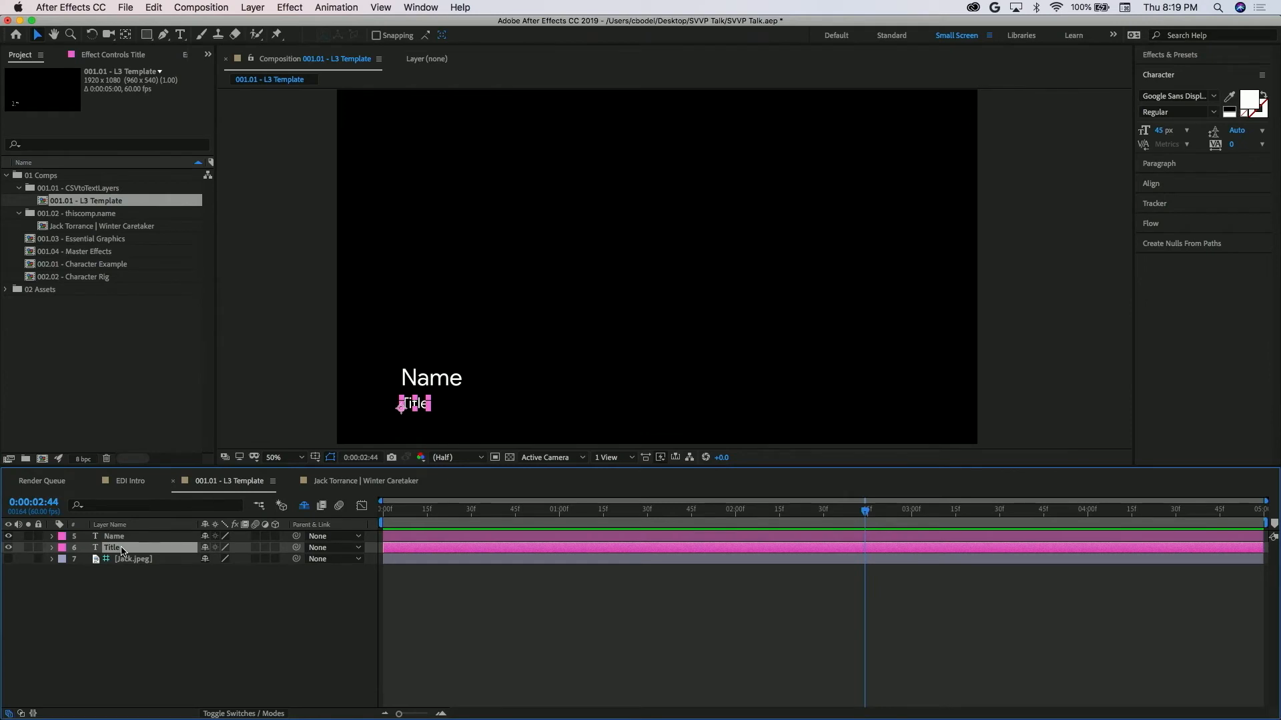
Switch to Numbers to review the Name and Title column headers of the CEO List spreadsheet, and close it.
{"action": "key", "text": "super+Tab"}
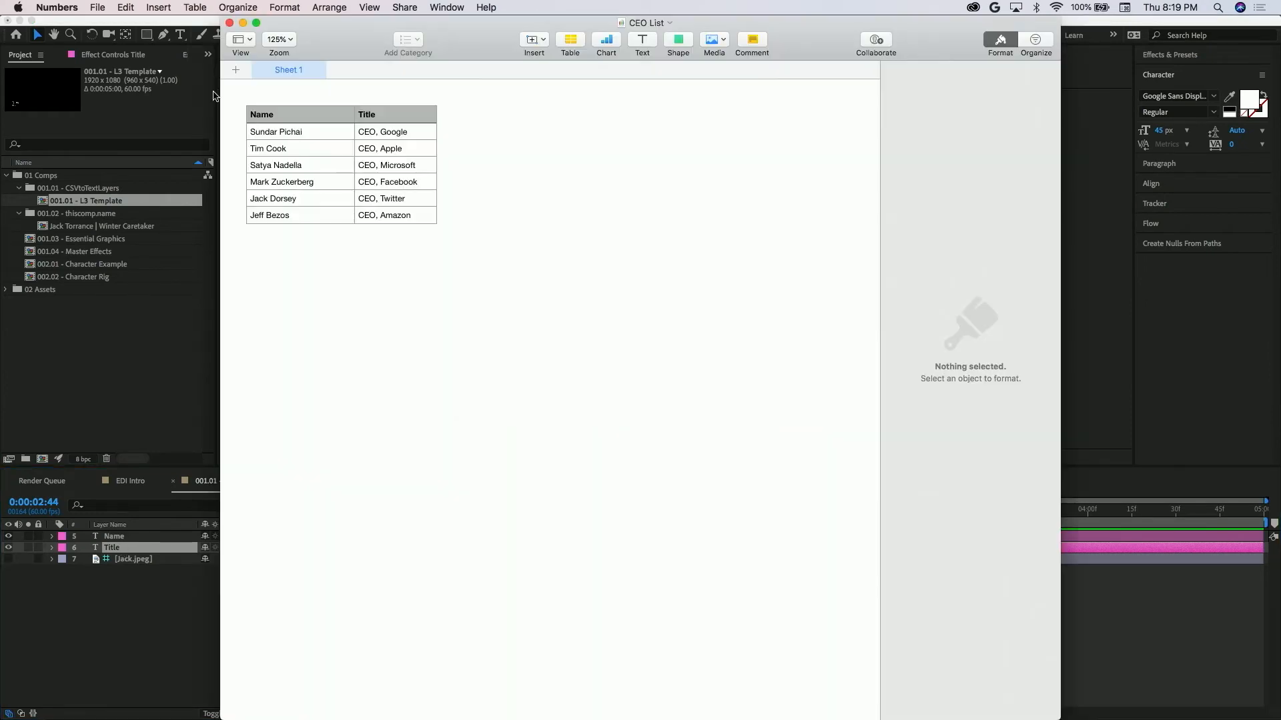
{"action": "left_click_drag", "start_coordinate": [352, 45], "coordinate": [572, 111]}
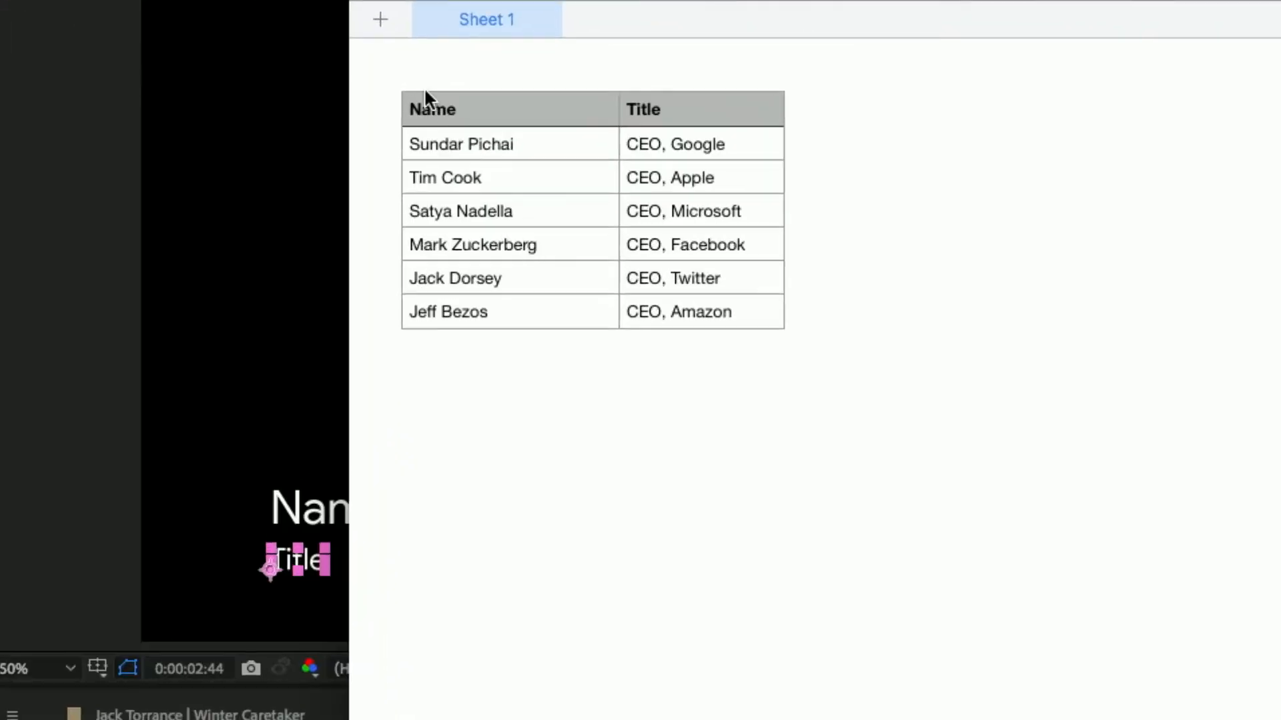
{"action": "left_click", "coordinate": [430, 101]}
{"action": "left_click", "coordinate": [677, 100]}
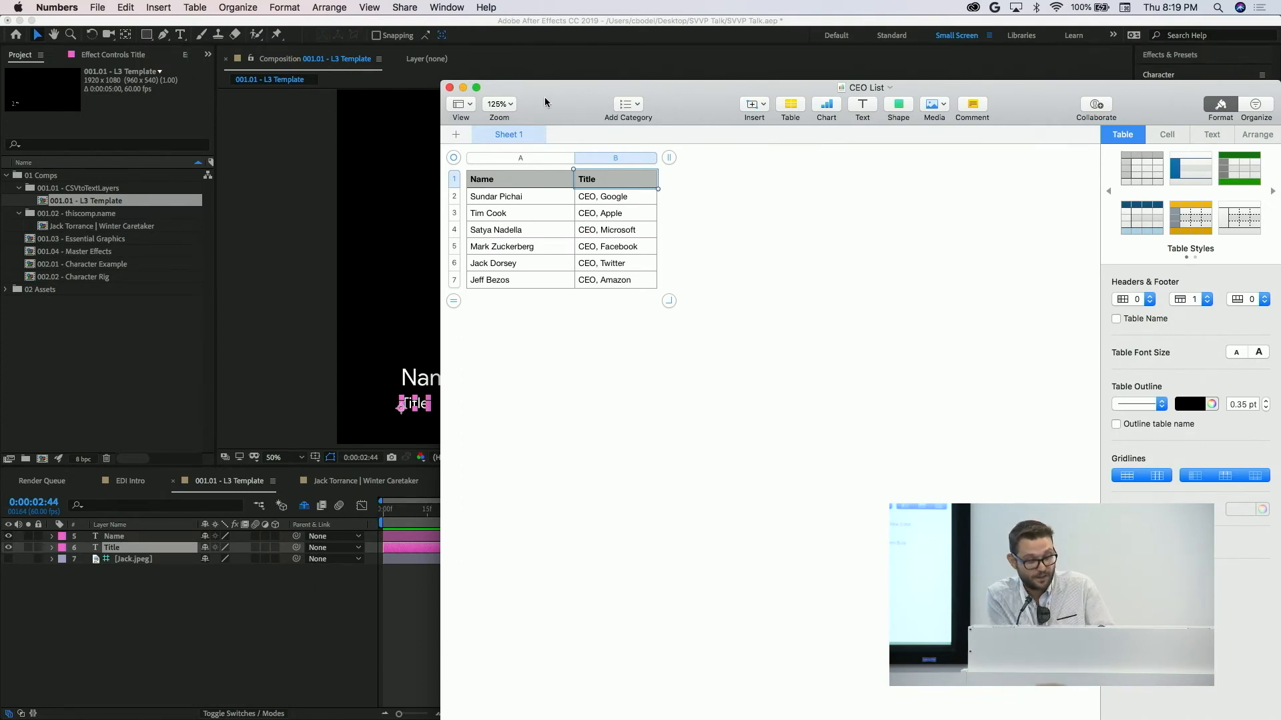
{"action": "left_click", "coordinate": [449, 87]}
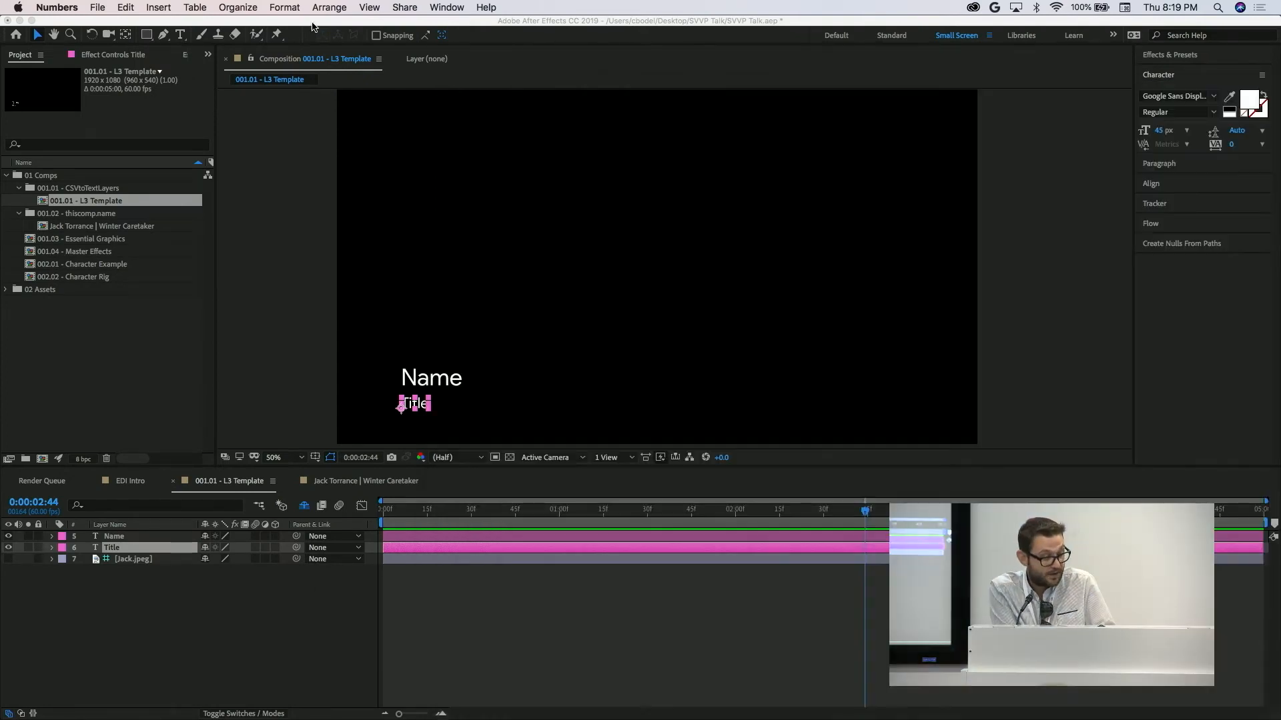
Switch back to After Effects and run the CSVtoTextLayers.jsx script on the CEO List CSV file.
{"action": "left_click", "coordinate": [99, 8]}
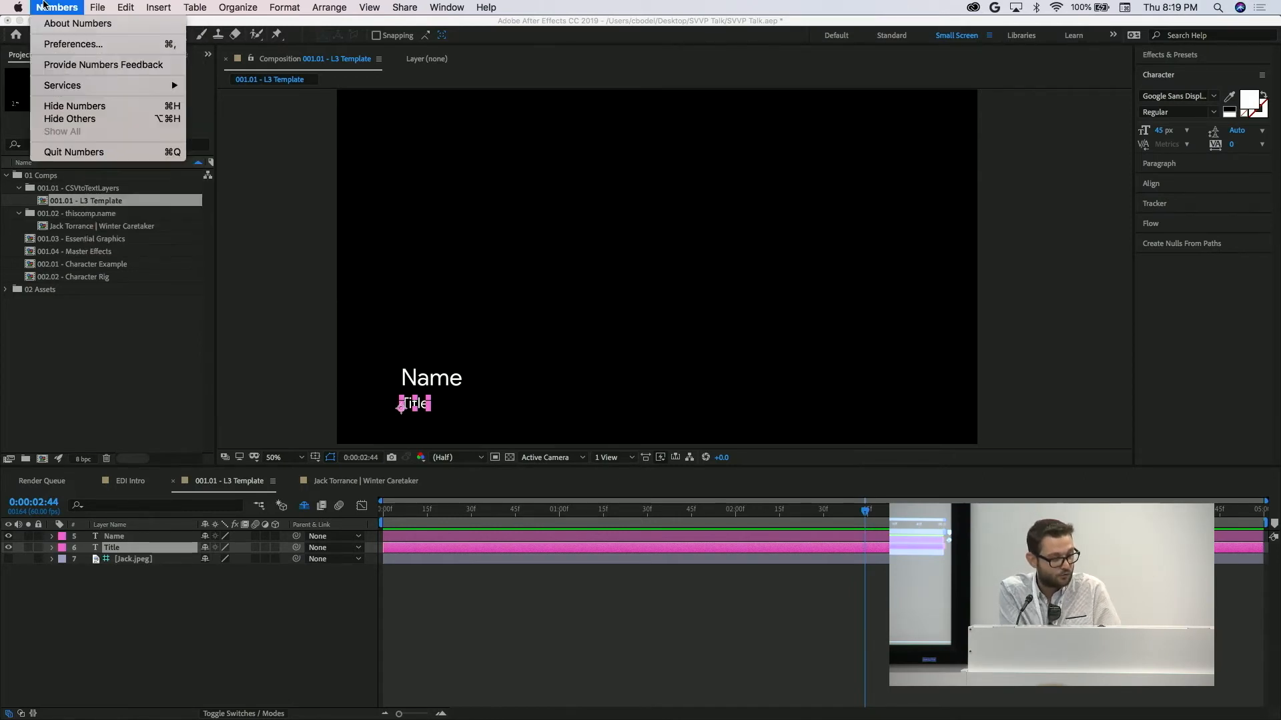
{"action": "left_click", "coordinate": [204, 401]}
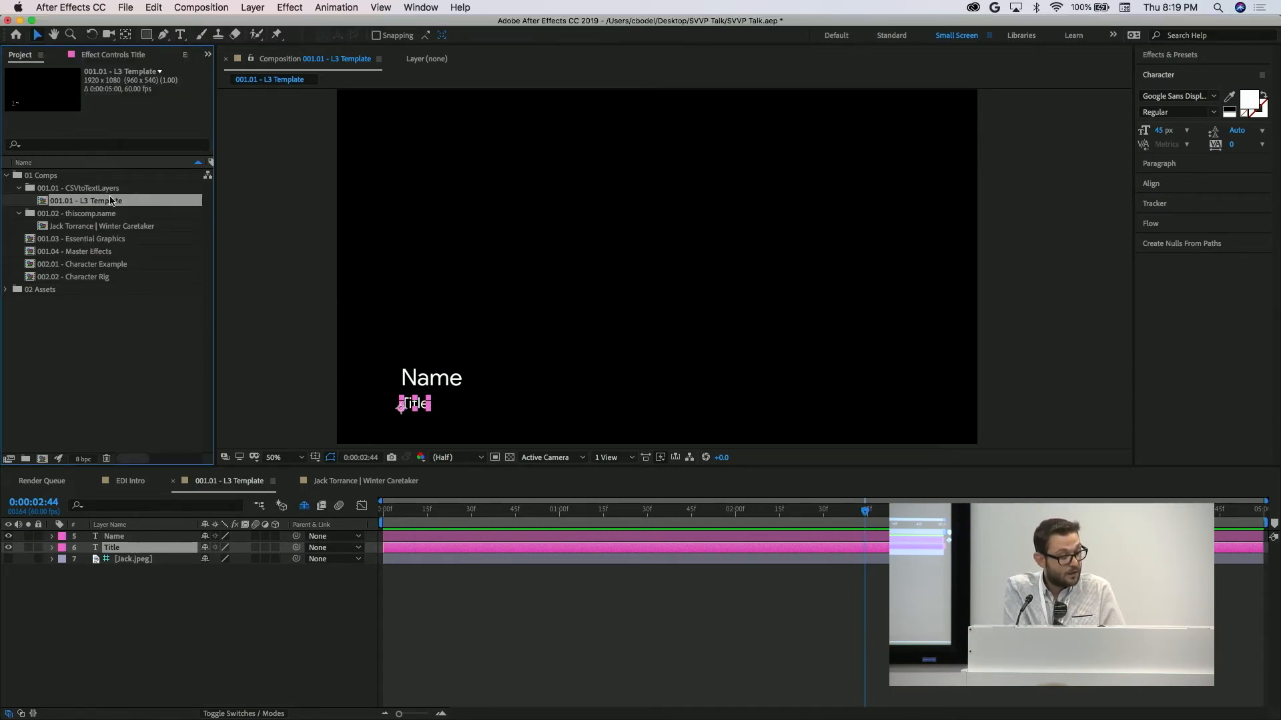
{"action": "left_click", "coordinate": [124, 7]}
{"action": "mouse_move", "coordinate": [194, 354]}
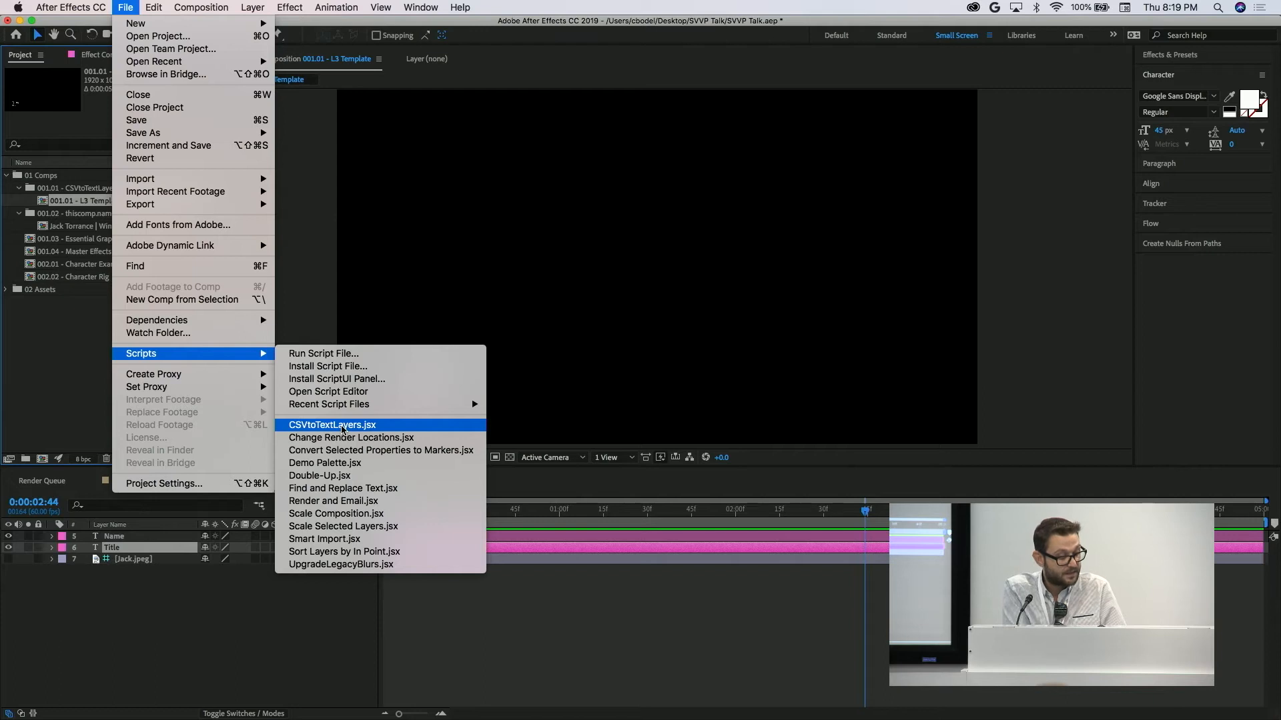
{"action": "left_click", "coordinate": [342, 427]}
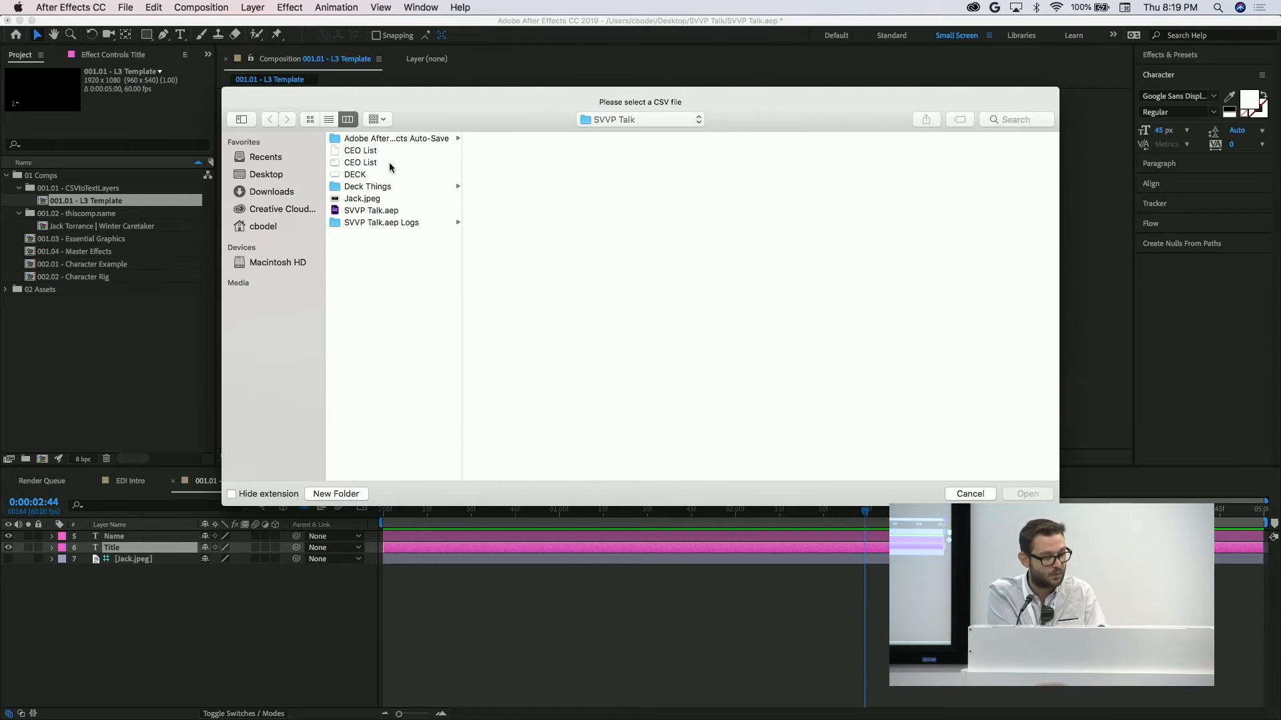
{"action": "left_click", "coordinate": [367, 151]}
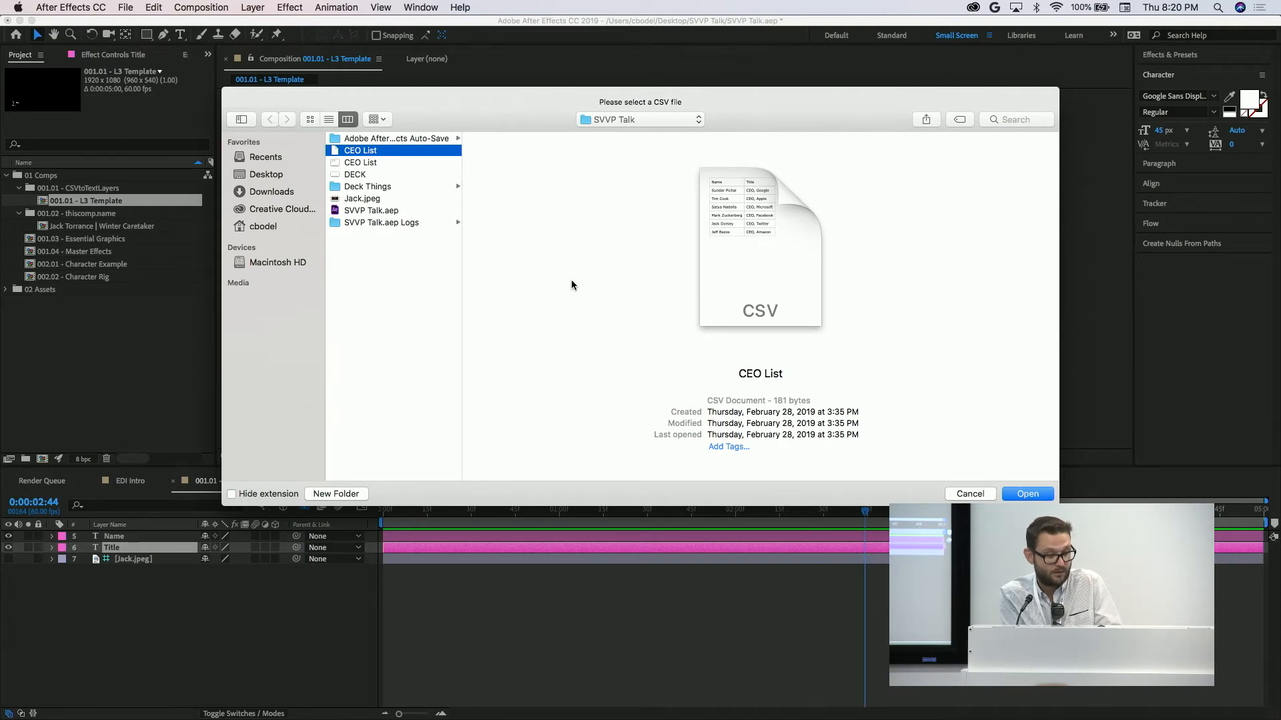
{"action": "left_click", "coordinate": [1028, 494]}
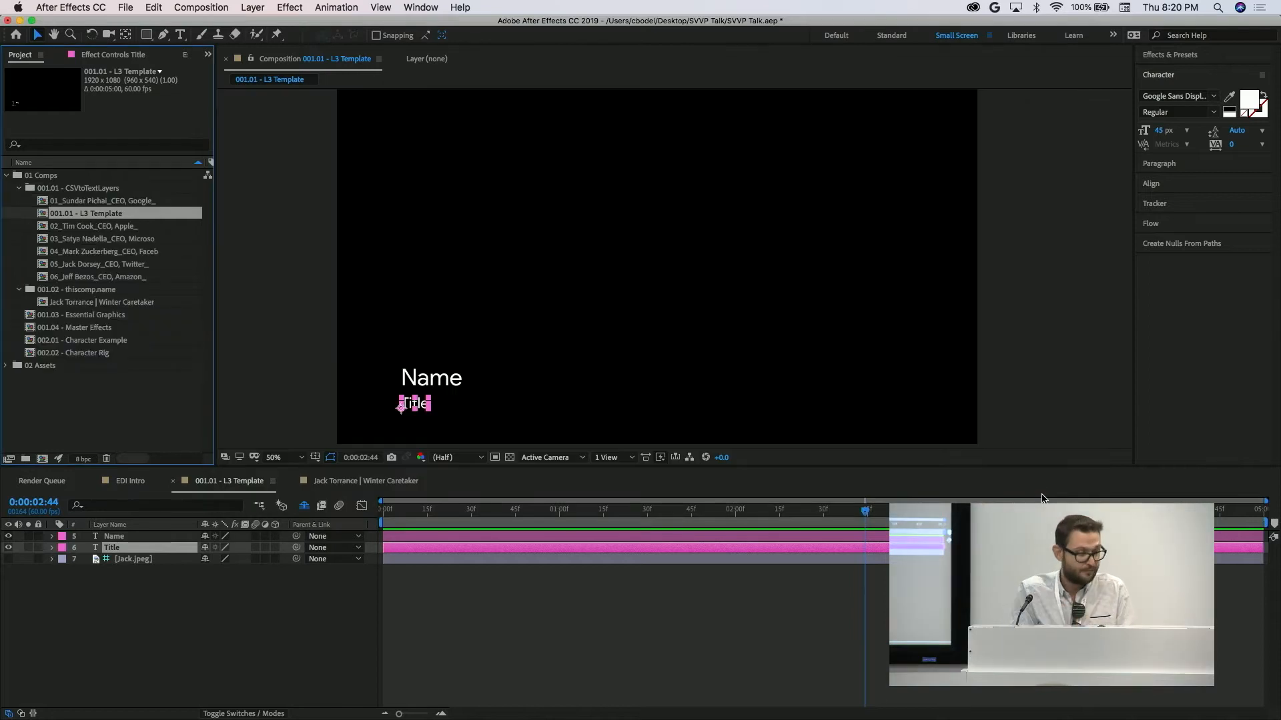
Open the comps numbered 01 to 06 in the CSVtoTextLayers folder to check their name and title text.
{"action": "left_click", "coordinate": [82, 227]}
{"action": "double_click", "coordinate": [73, 201]}
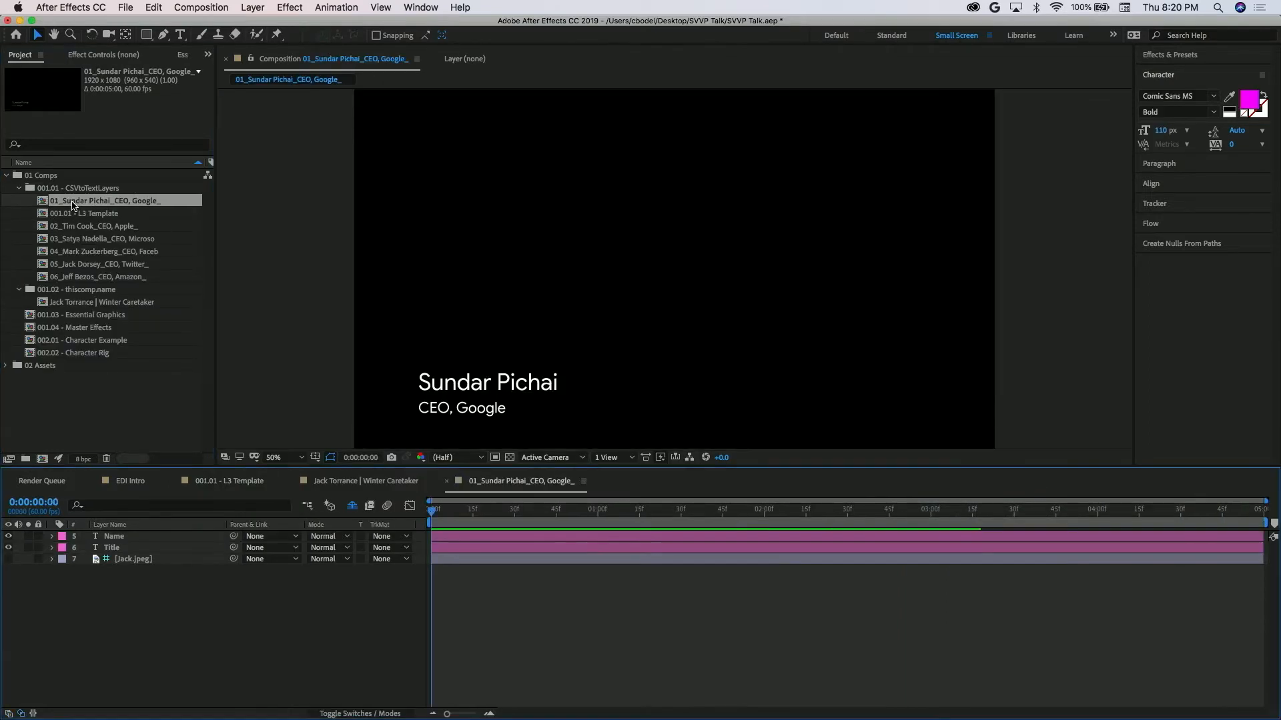
{"action": "double_click", "coordinate": [77, 228]}
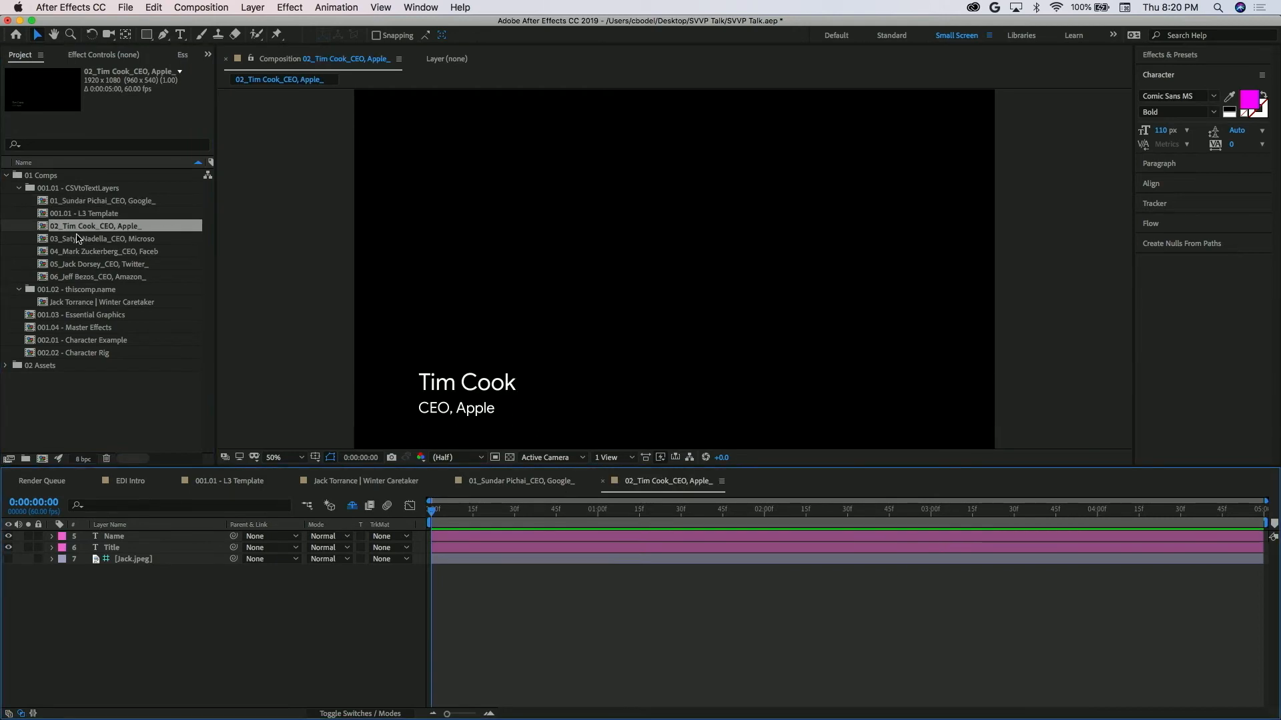
{"action": "double_click", "coordinate": [78, 238]}
{"action": "double_click", "coordinate": [80, 253]}
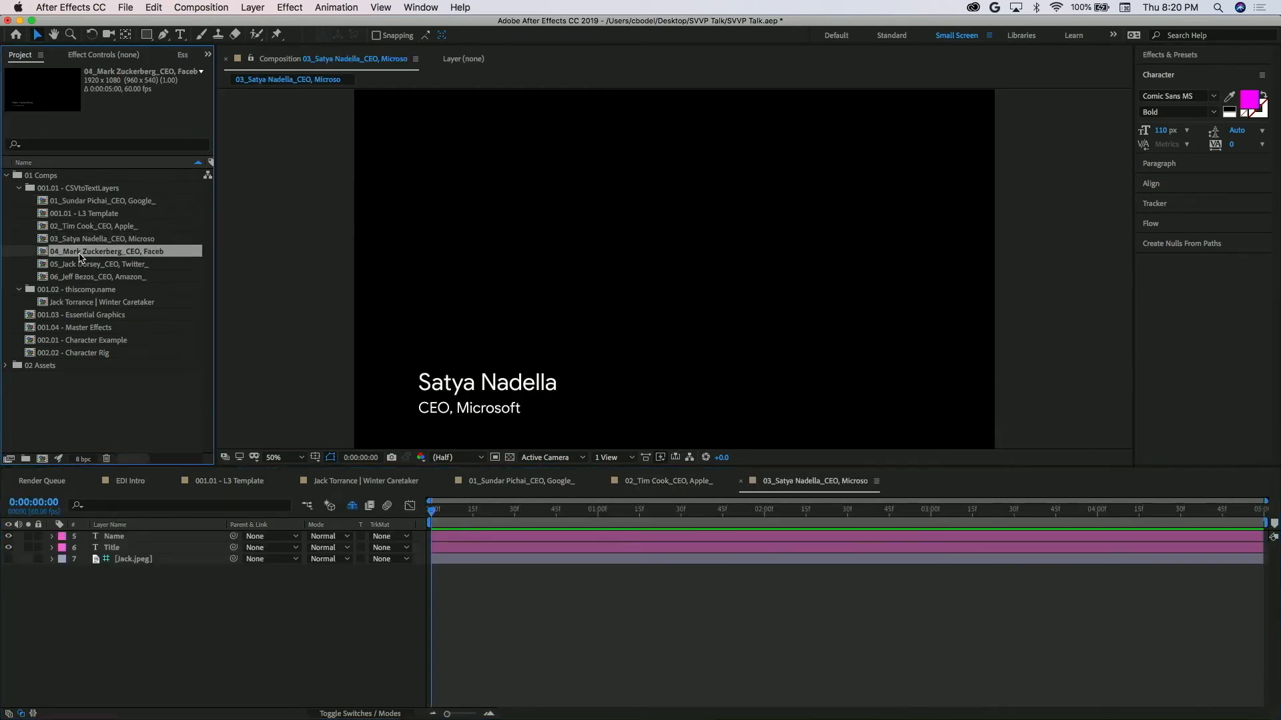
{"action": "double_click", "coordinate": [81, 264]}
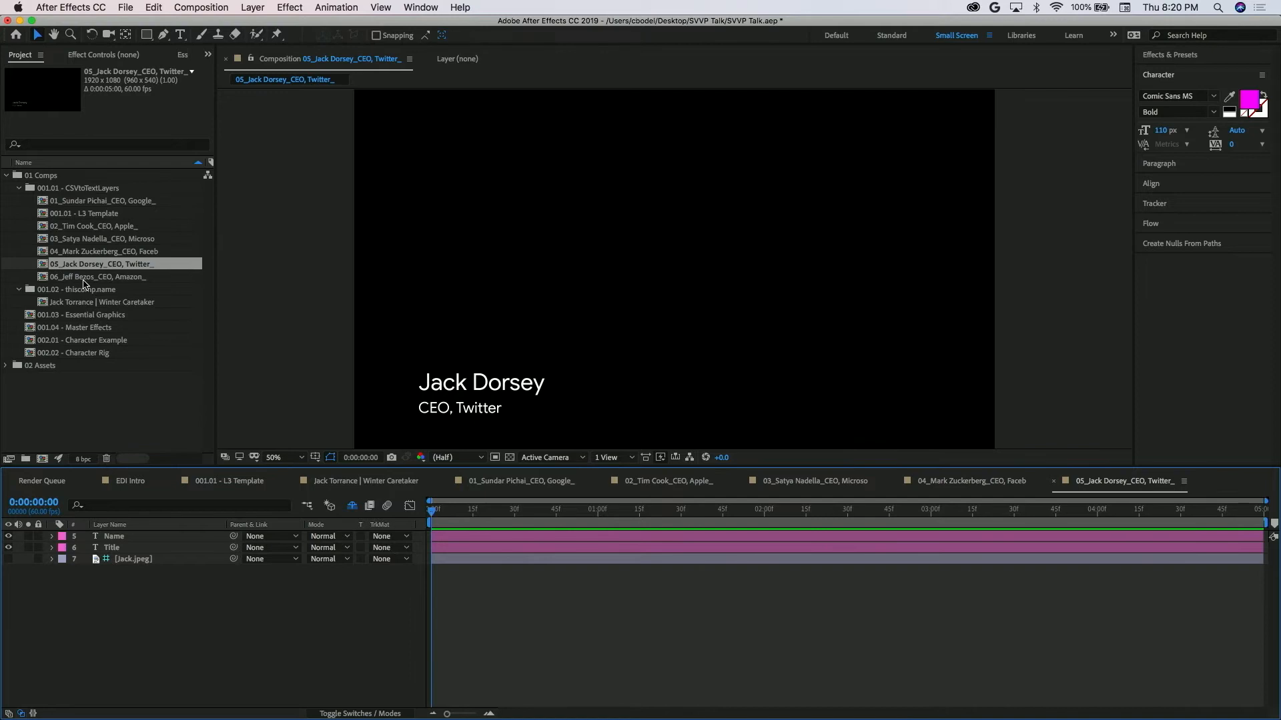
{"action": "double_click", "coordinate": [83, 279]}
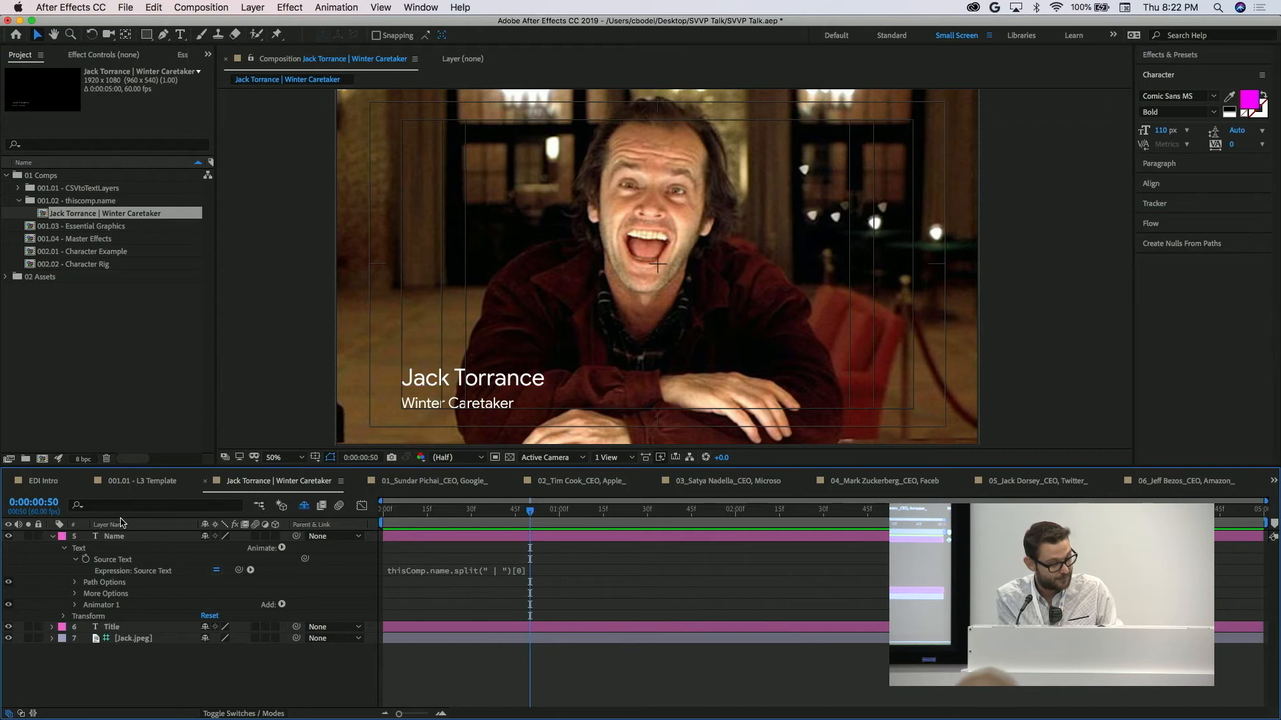
Disable the Source Text expressions on the Name and Title layers and reveal only the expressions in the timeline.
{"action": "left_click", "coordinate": [217, 570]}
{"action": "left_click", "coordinate": [125, 634]}
{"action": "left_click", "coordinate": [52, 628]}
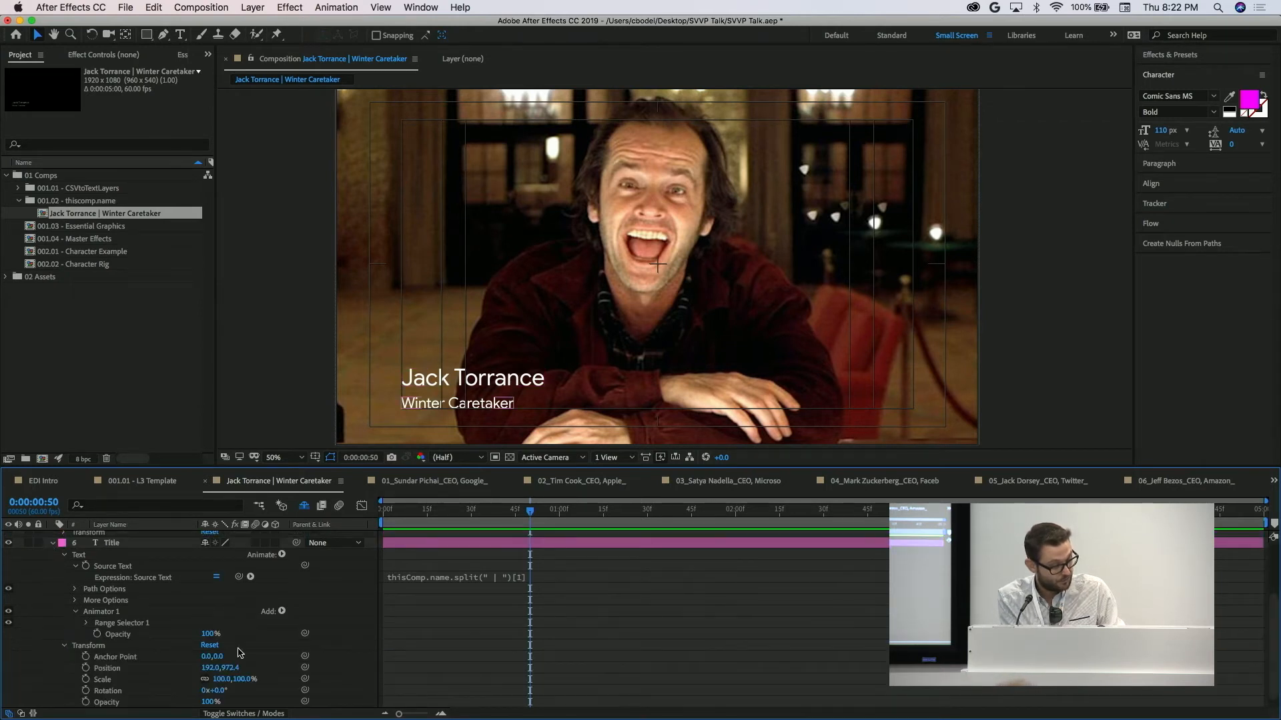
{"action": "key", "text": "e"}
{"action": "key", "text": "e"}
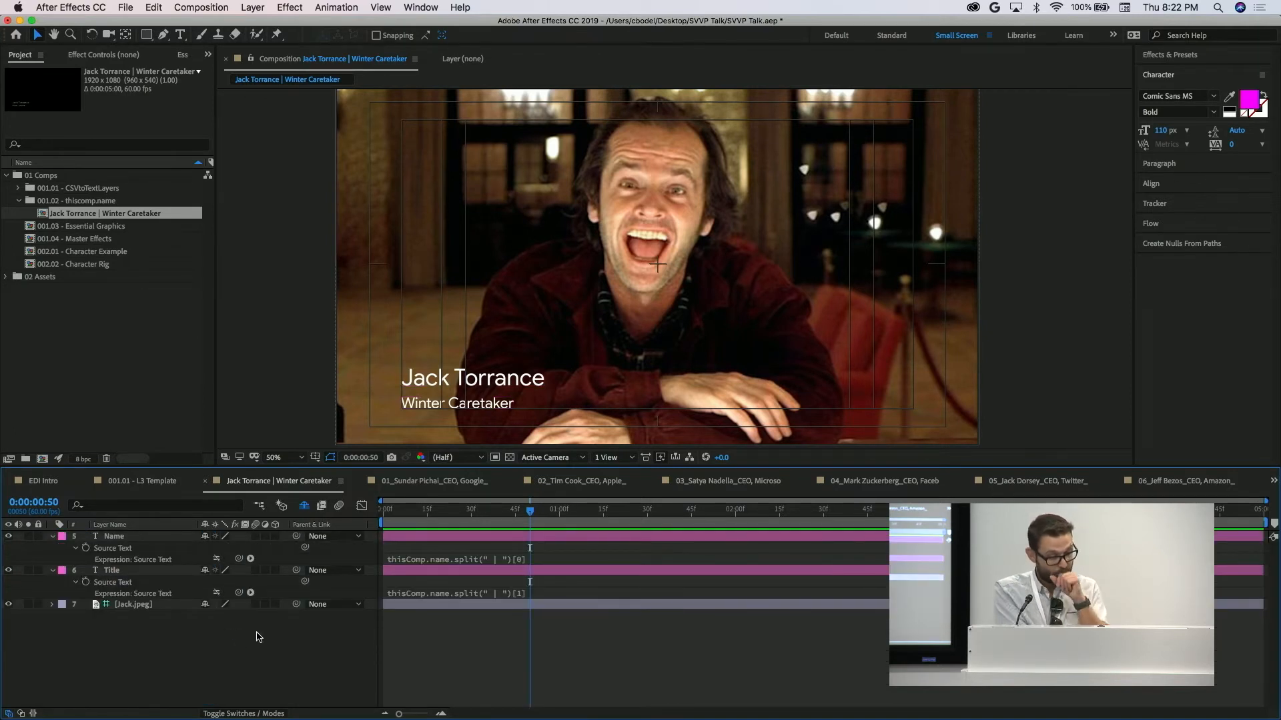
Replace the Name layer's text with "Spider-Man" and the Title layer's text with "Spider and man".
{"action": "double_click", "coordinate": [511, 539]}
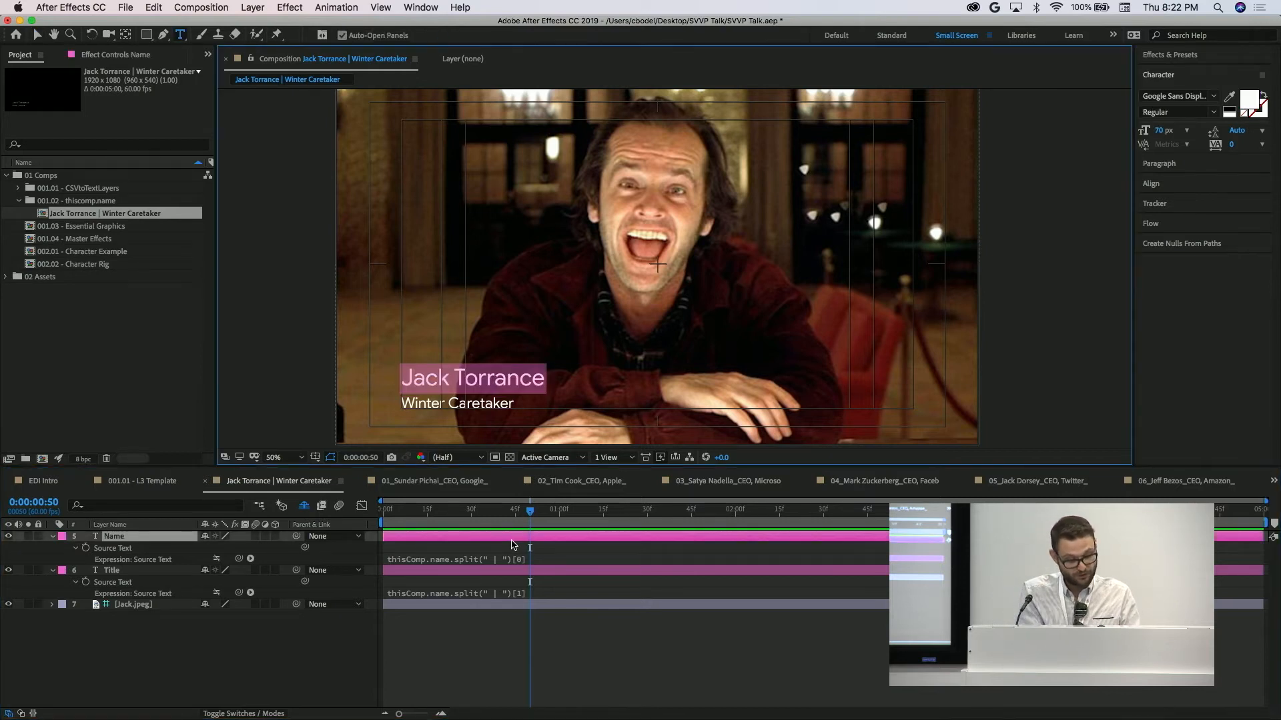
{"action": "type", "text": "Spider-Man"}
{"action": "double_click", "coordinate": [128, 570]}
{"action": "type", "text": "S"}
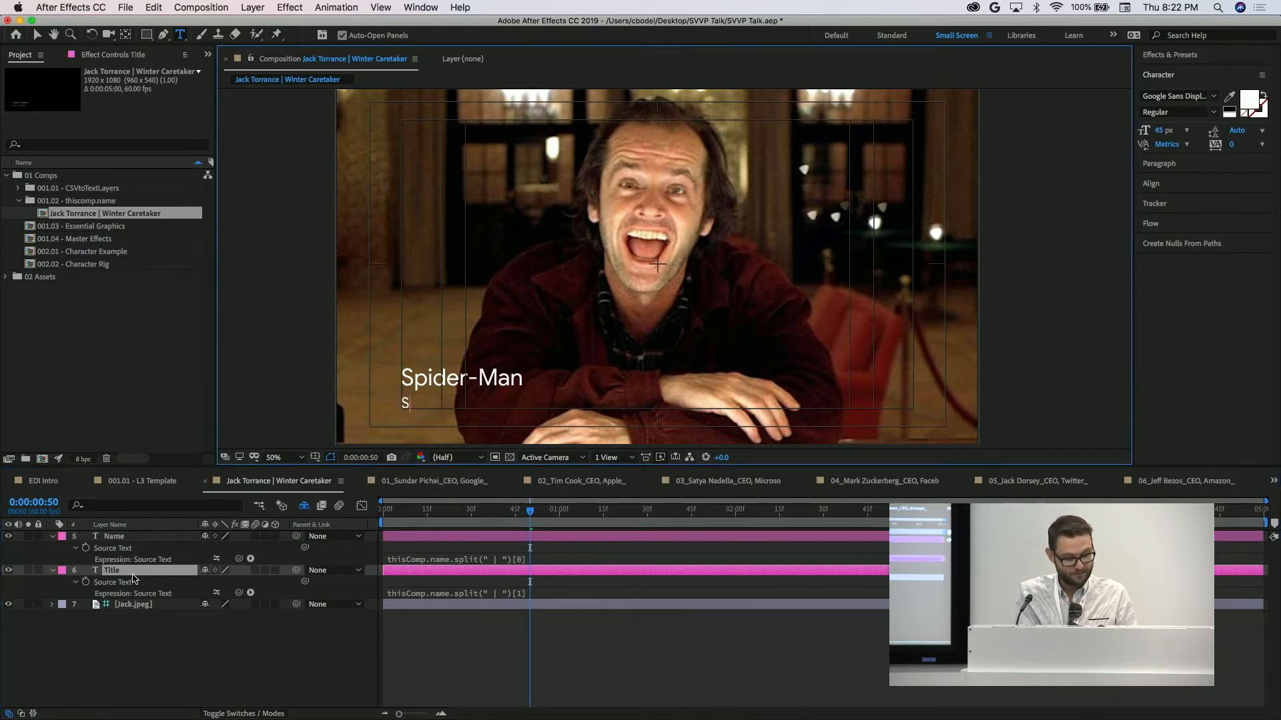
{"action": "type", "text": "pider and man"}
{"action": "left_click", "coordinate": [452, 651]}
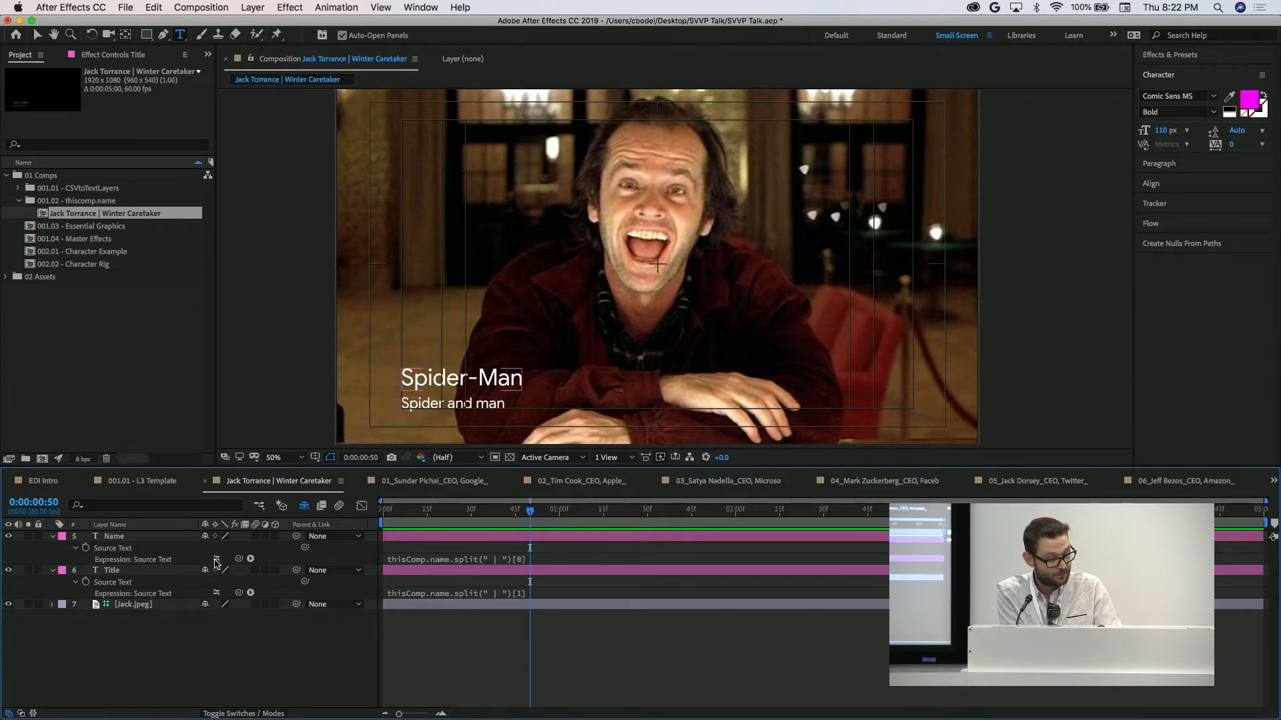
Re-enable the Source Text expressions on the Name and Title layers so both read from the comp name.
{"action": "left_click", "coordinate": [216, 559]}
{"action": "left_click", "coordinate": [216, 593]}
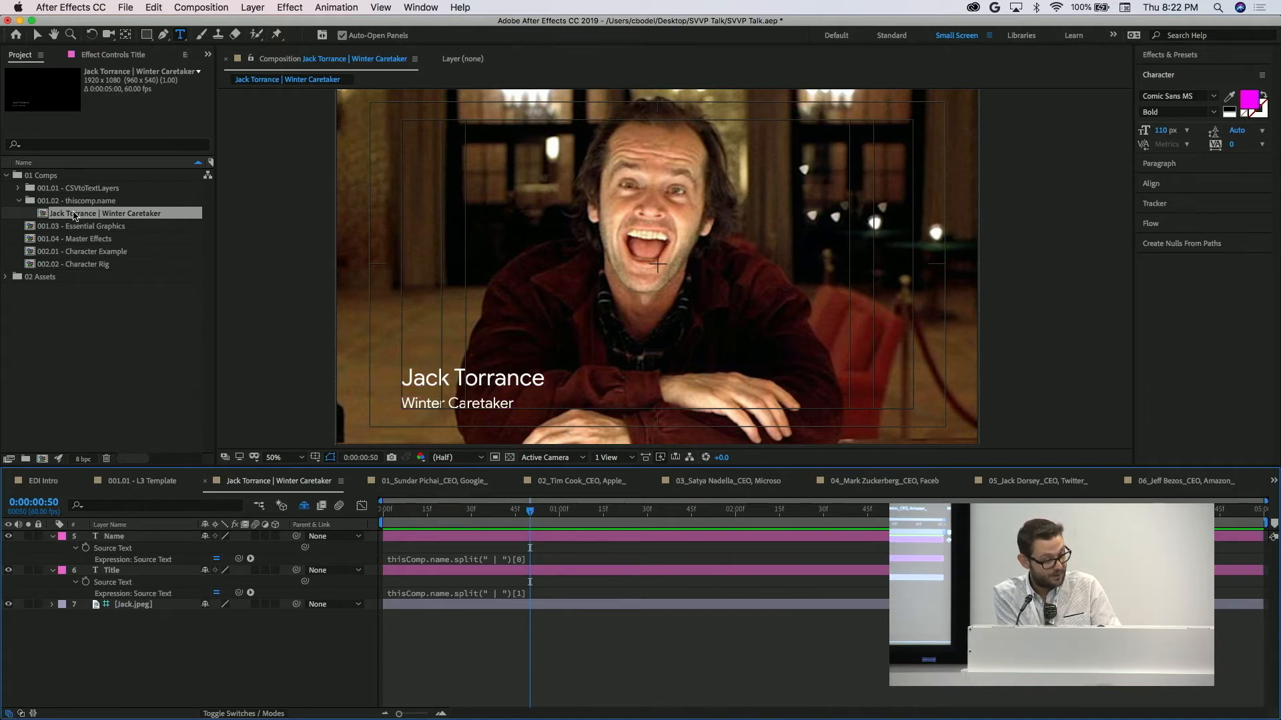
{"action": "left_click", "coordinate": [415, 570]}
{"action": "left_click", "coordinate": [419, 562]}
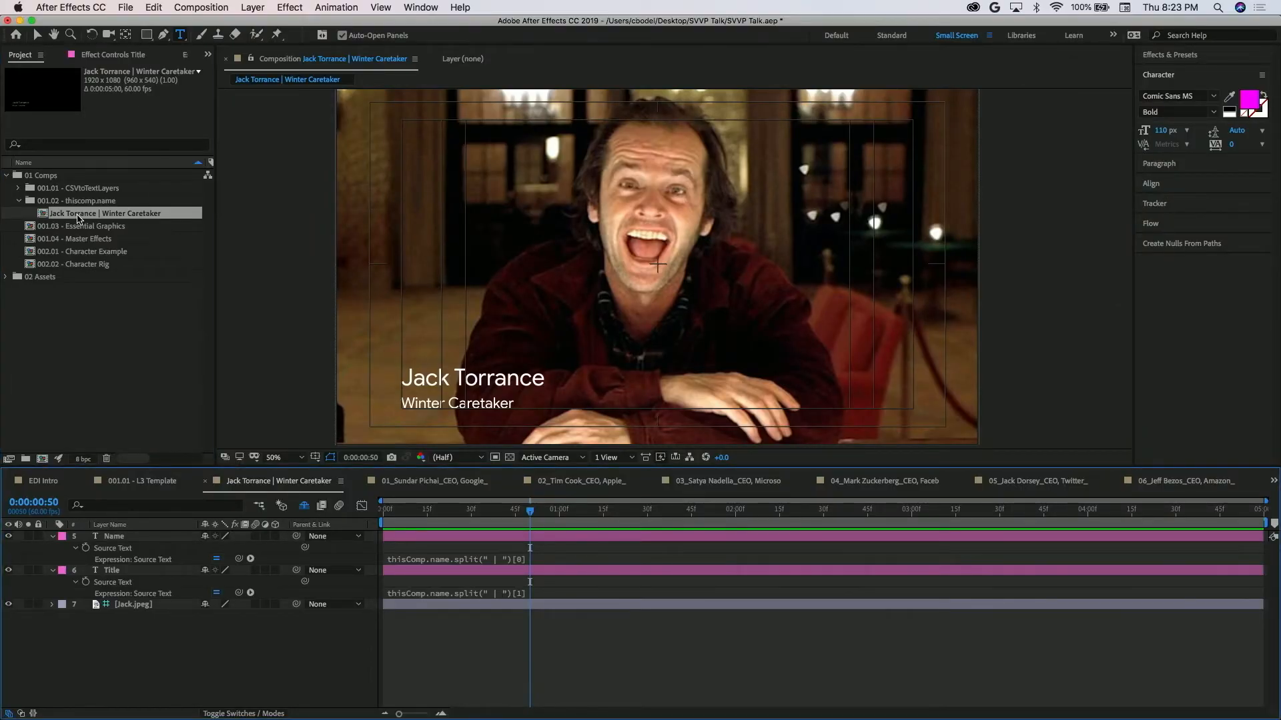
Rename the comp in the thiscomp.name folder with a different person's name before "| Winter Caretaker".
{"action": "key", "text": "Return"}
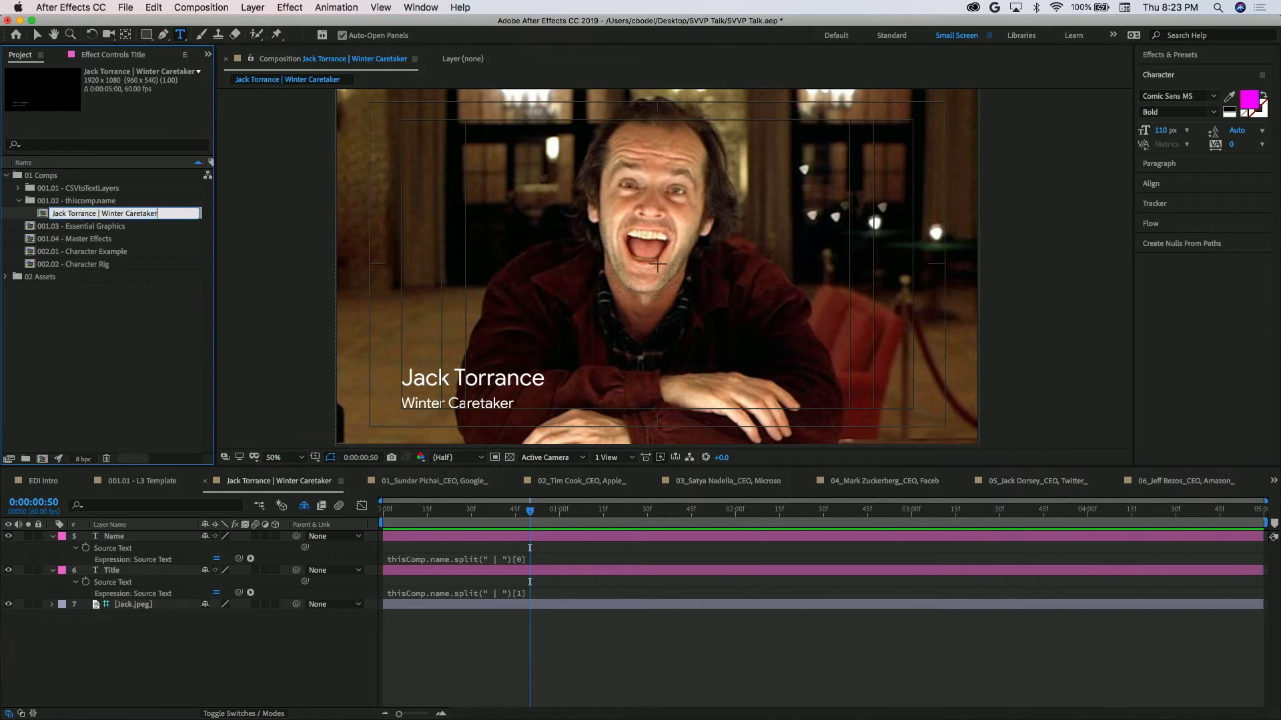
{"action": "key", "text": "shift+alt+Right"}
{"action": "key", "text": "shift+alt+Right"}
{"action": "key", "text": "Return"}
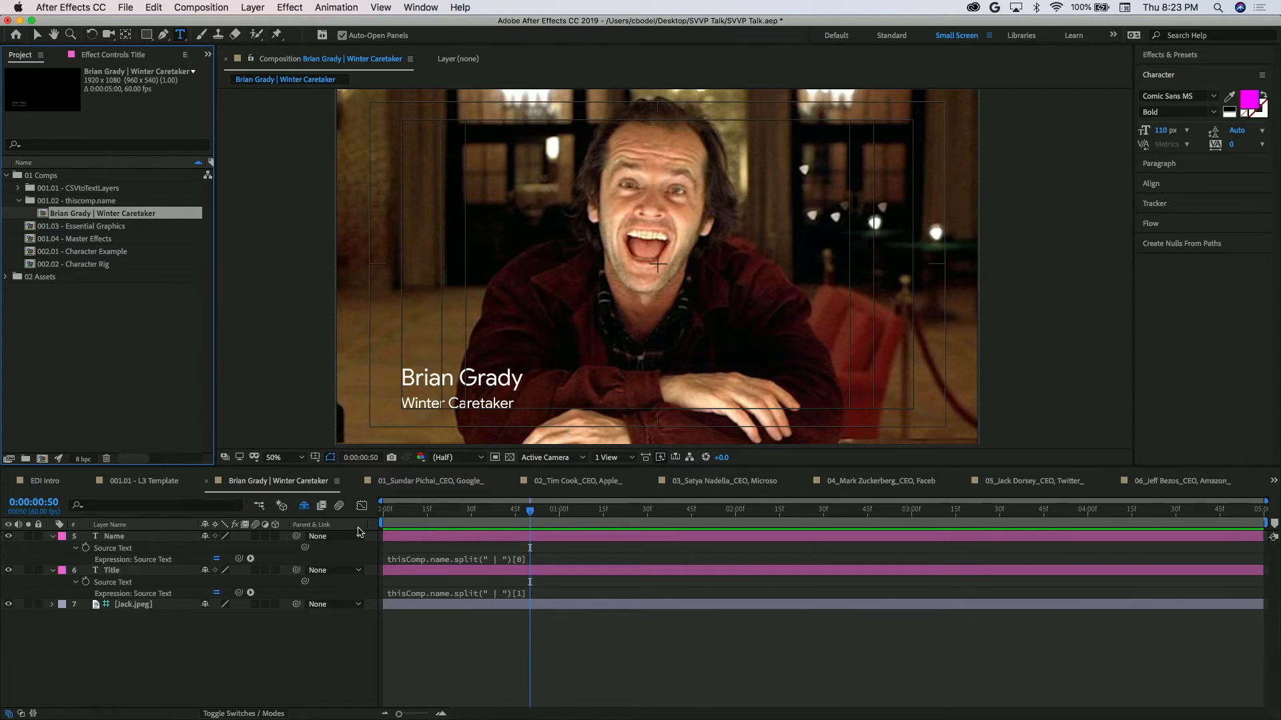
Make six duplicates of the renamed Winter Caretaker comp in the thiscomp.name folder.
{"action": "left_click", "coordinate": [459, 538]}
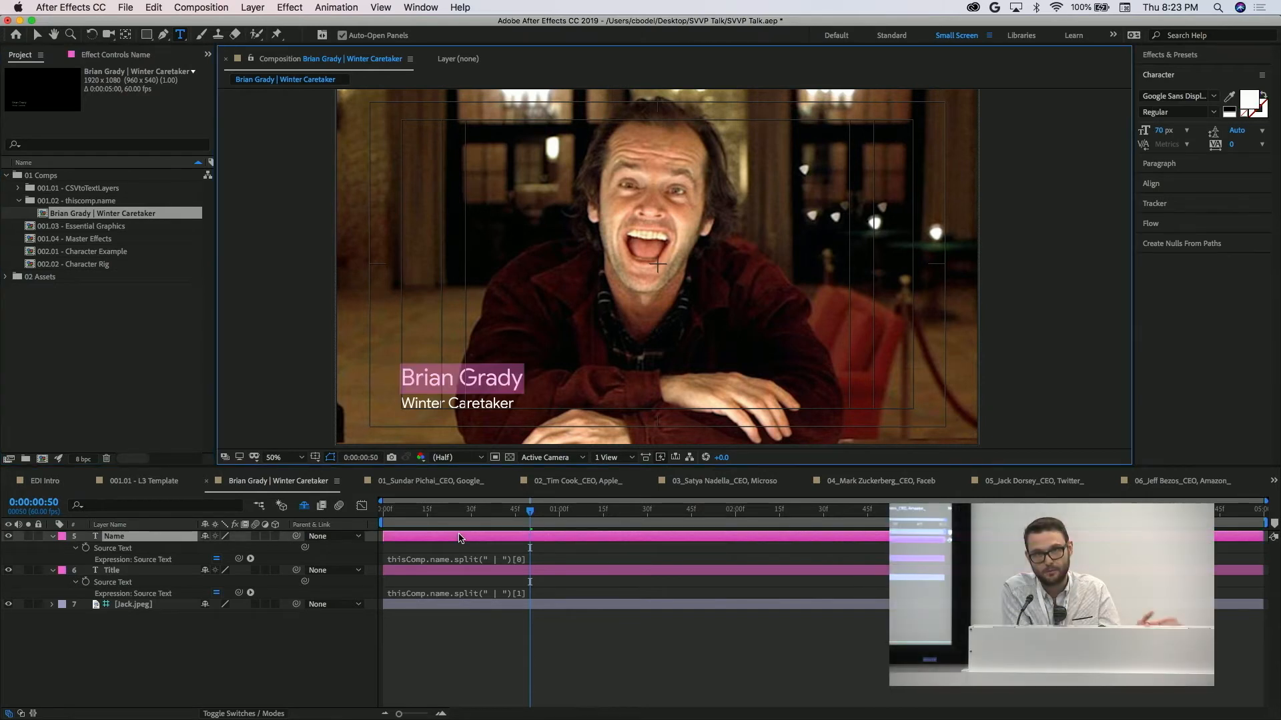
{"action": "left_click", "coordinate": [45, 300]}
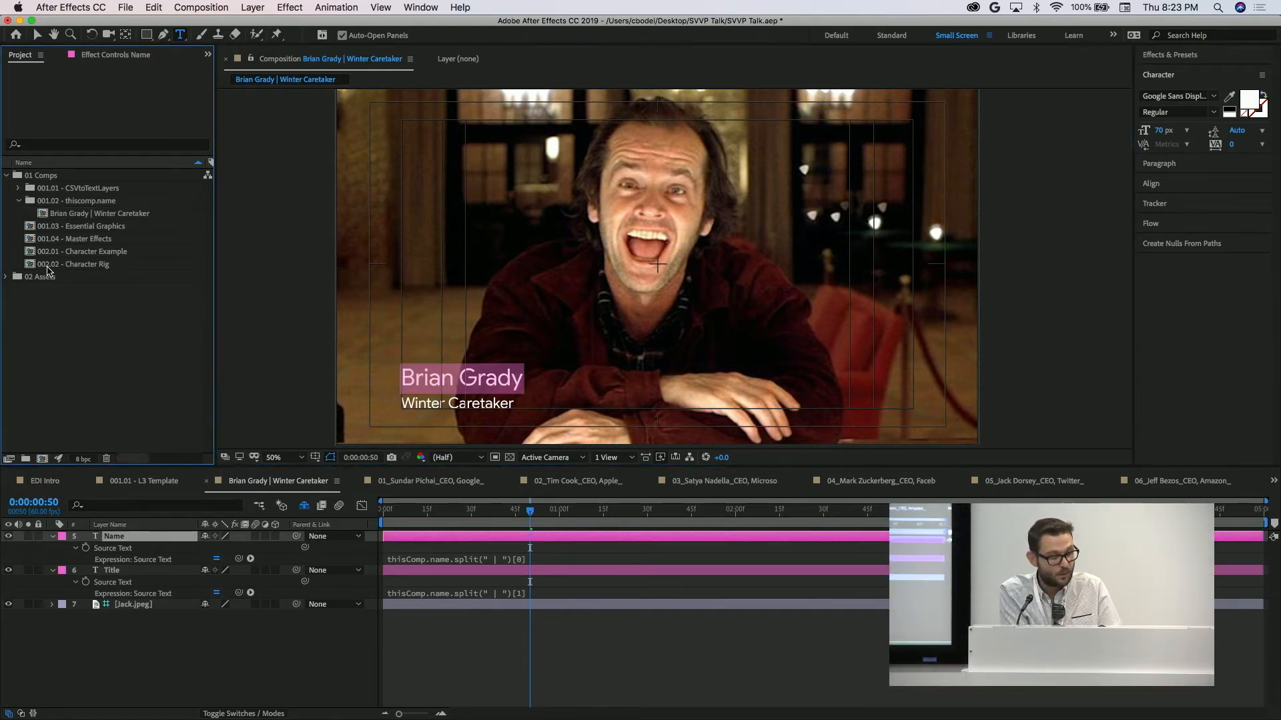
{"action": "left_click", "coordinate": [65, 217]}
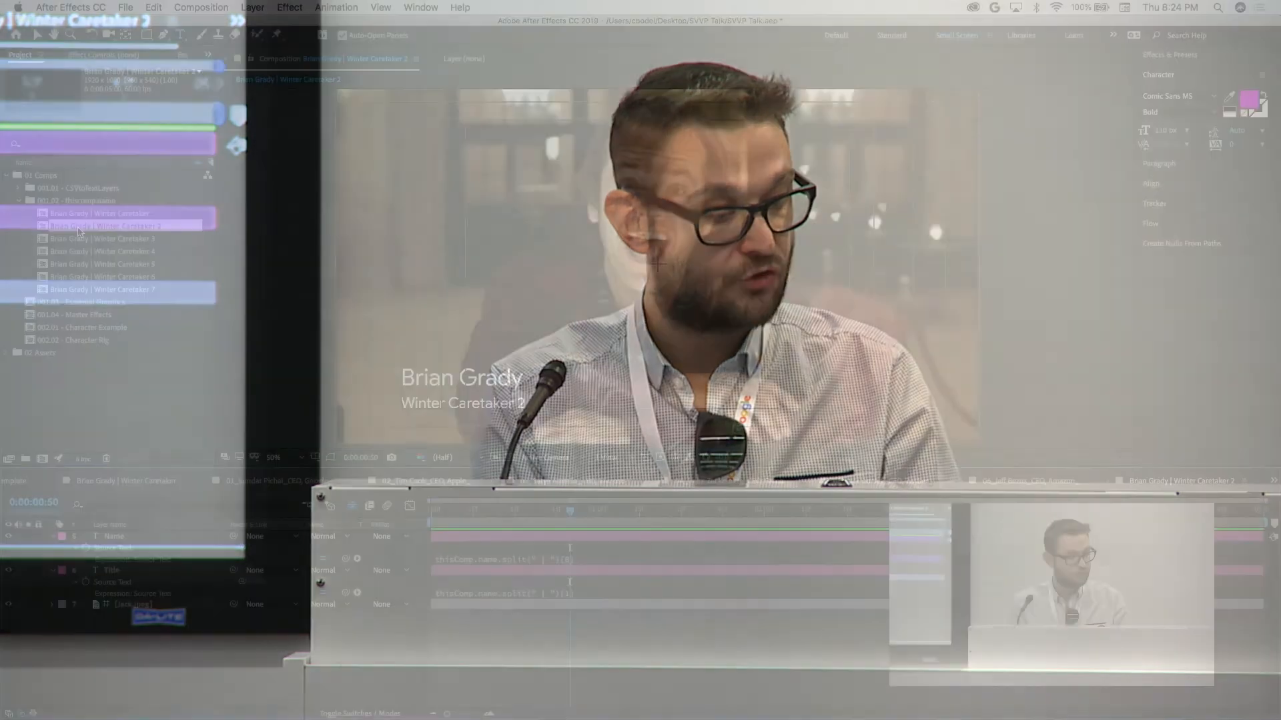
Replace the person's name in the Winter Caretaker 2 comp's name with another full name.
{"action": "key", "text": "Left"}
{"action": "key", "text": "alt+shift+Right"}
{"action": "key", "text": "alt+shift+Right"}
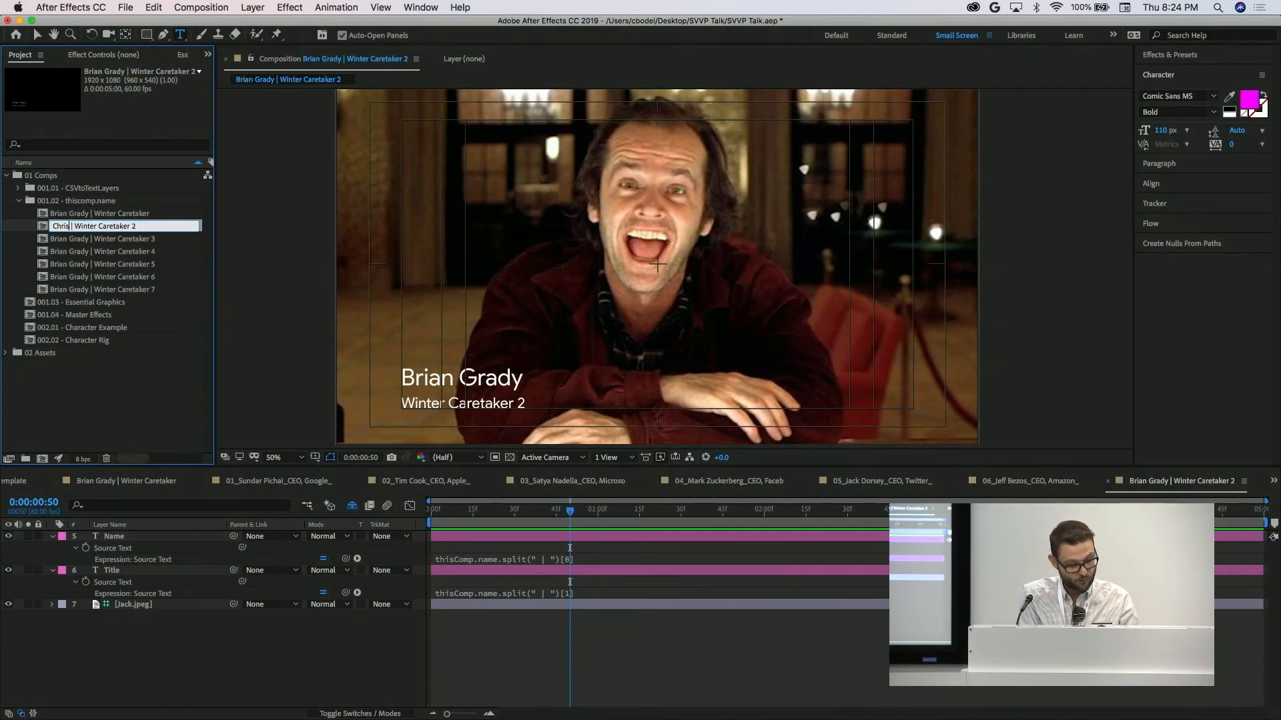
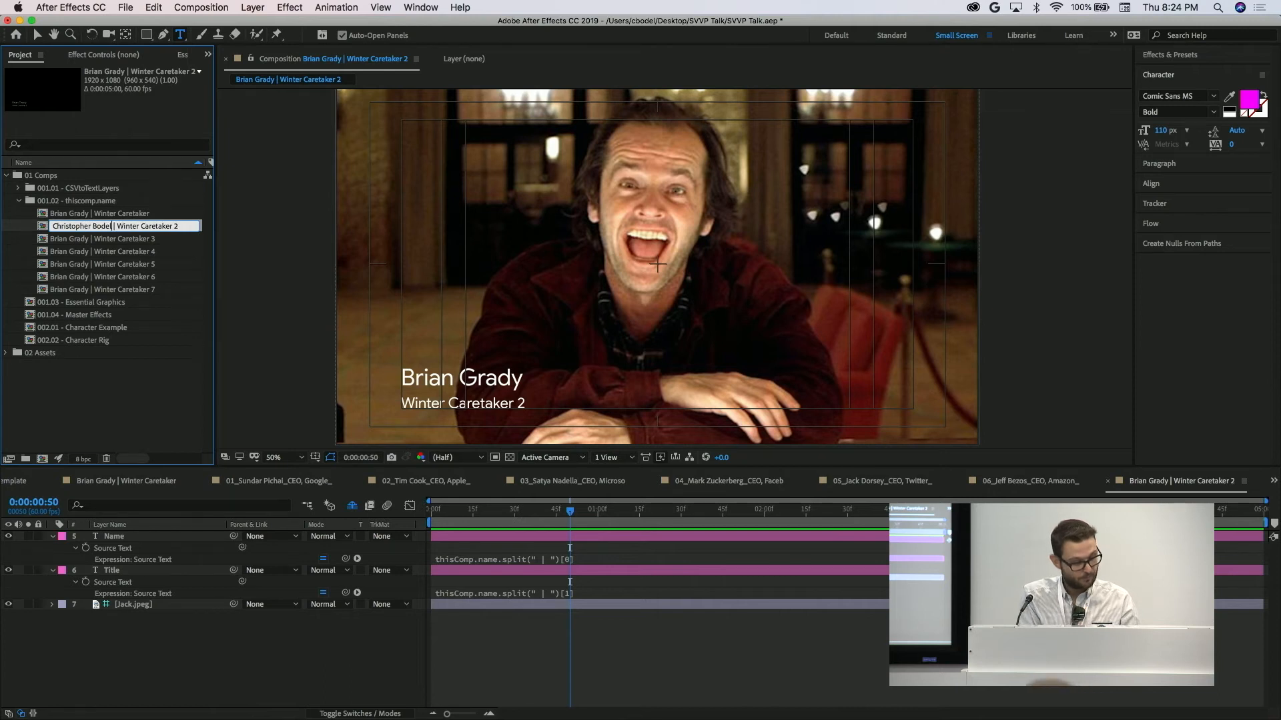
Rename the Winter Caretaker 4 comp with a different full name before the separator.
{"action": "left_click", "coordinate": [62, 242]}
{"action": "key", "text": "Return"}
{"action": "key", "text": "Left"}
{"action": "key", "text": "alt+shift+Right"}
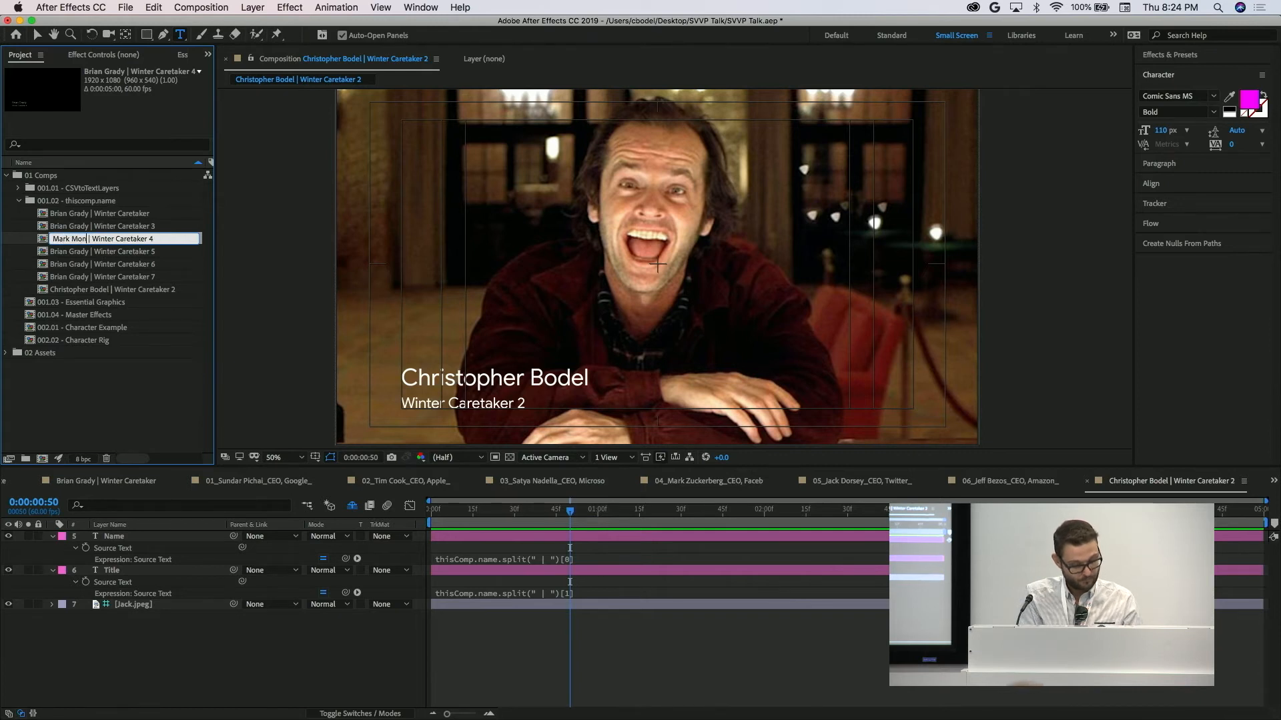
{"action": "key", "text": "Return"}
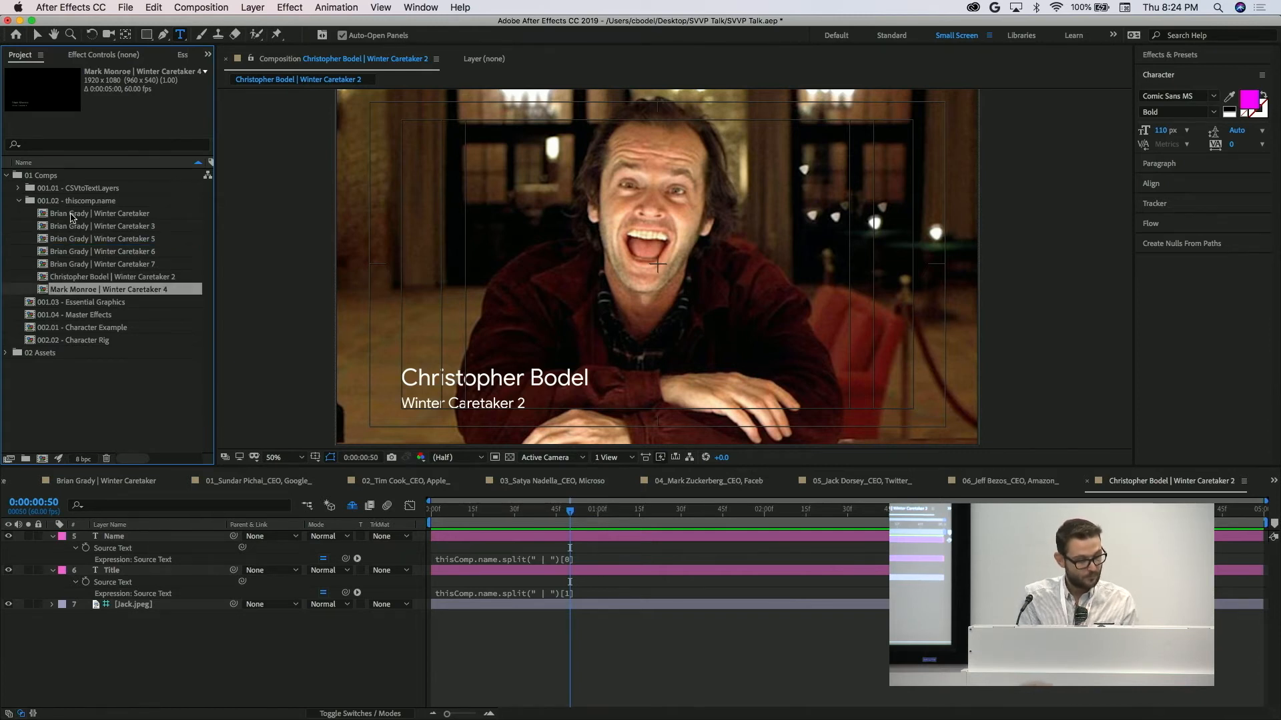
Open the Winter Caretaker comps, including the renamed Winter Caretaker 2, to check their lower-third text.
{"action": "double_click", "coordinate": [89, 226]}
{"action": "double_click", "coordinate": [87, 214]}
{"action": "double_click", "coordinate": [77, 277]}
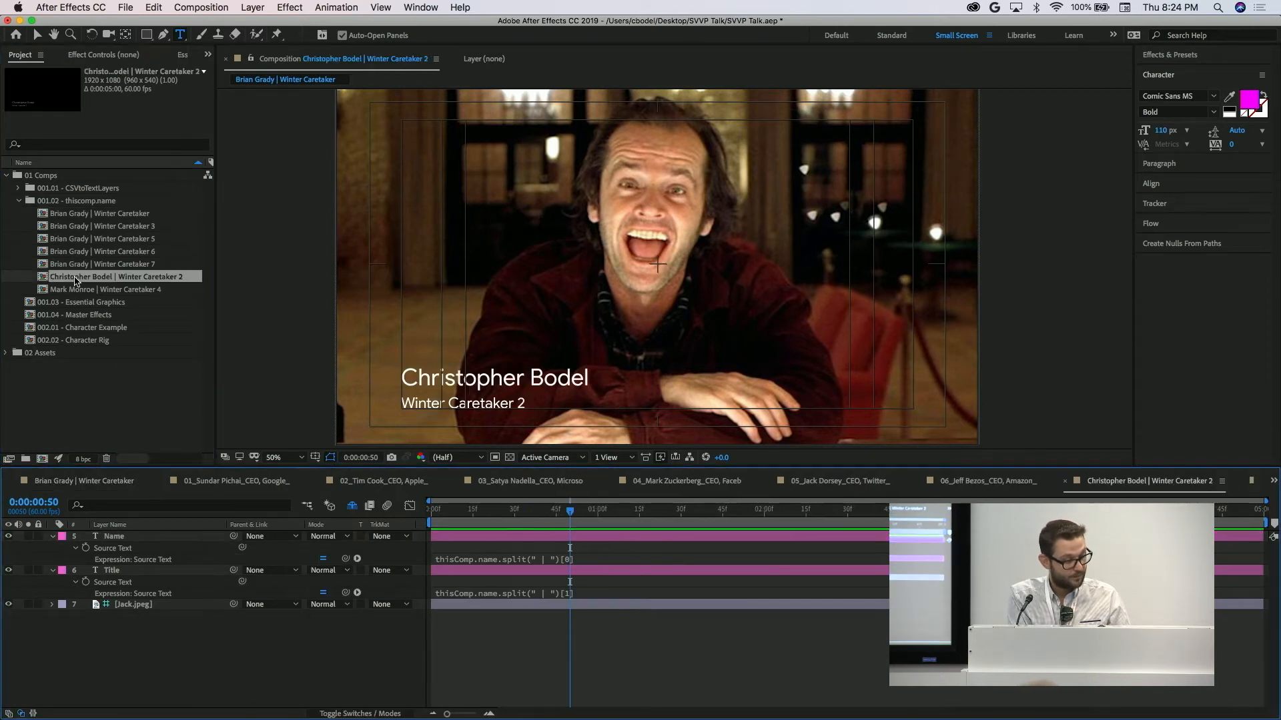
Open the Winter Caretaker 4 comp and examine the split expressions driving its Name and Title layers.
{"action": "double_click", "coordinate": [75, 292]}
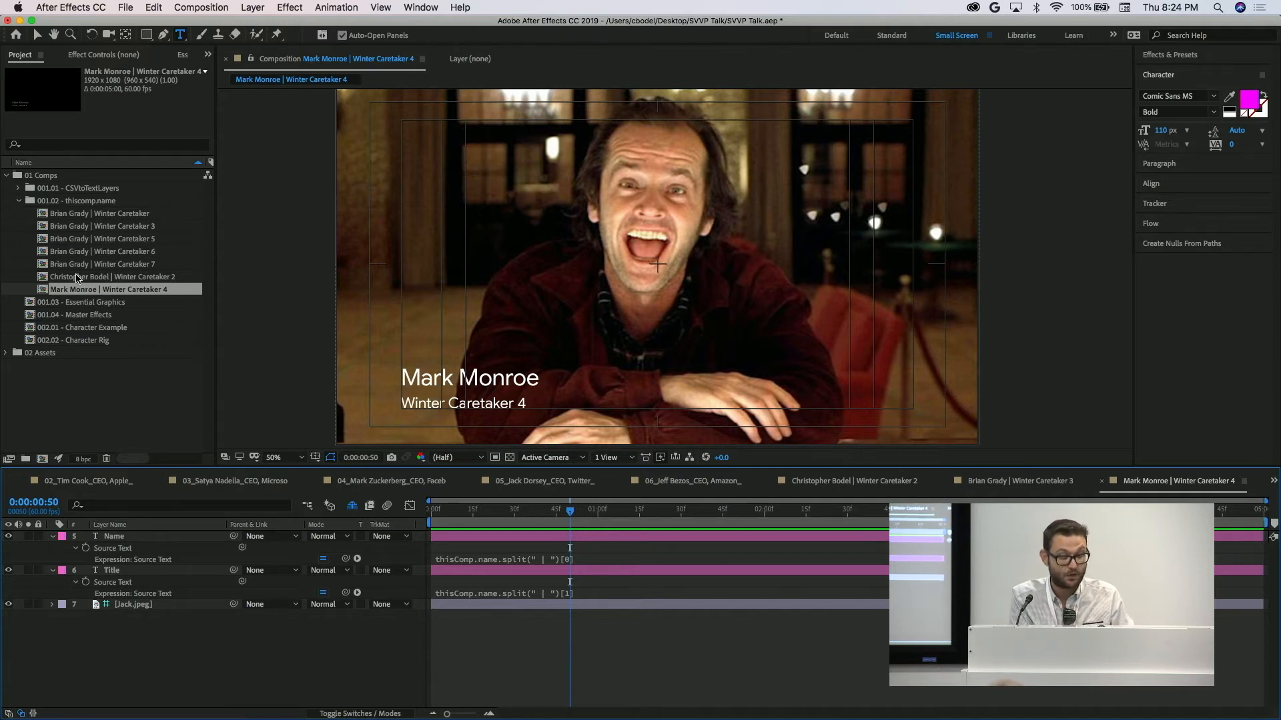
{"action": "left_click", "coordinate": [501, 538]}
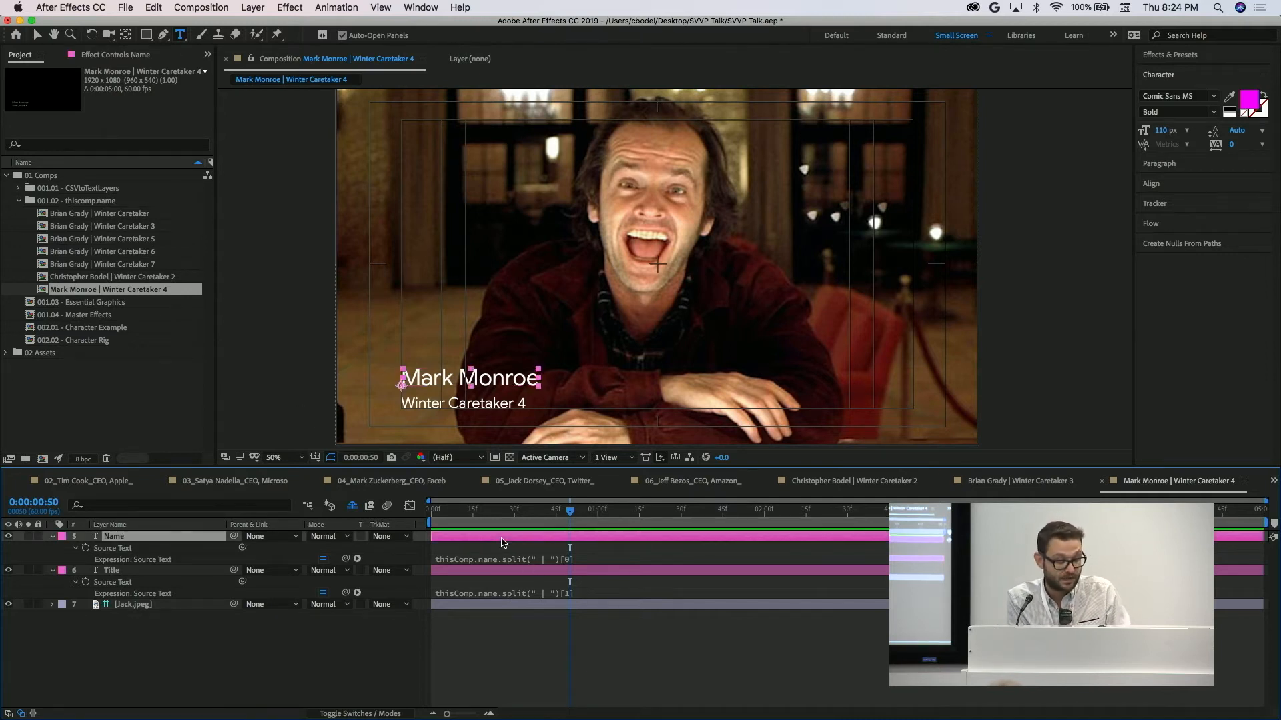
{"action": "left_click", "coordinate": [547, 553]}
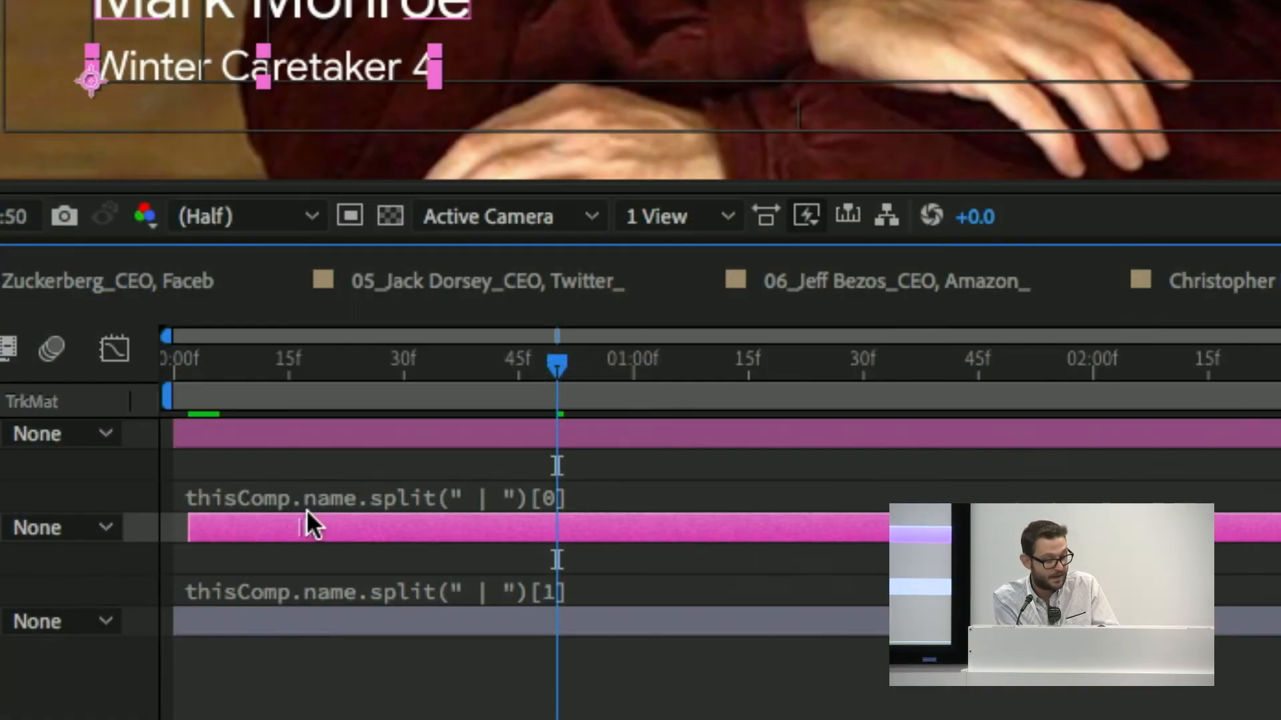
{"action": "left_click_drag", "start_coordinate": [306, 510], "coordinate": [302, 511]}
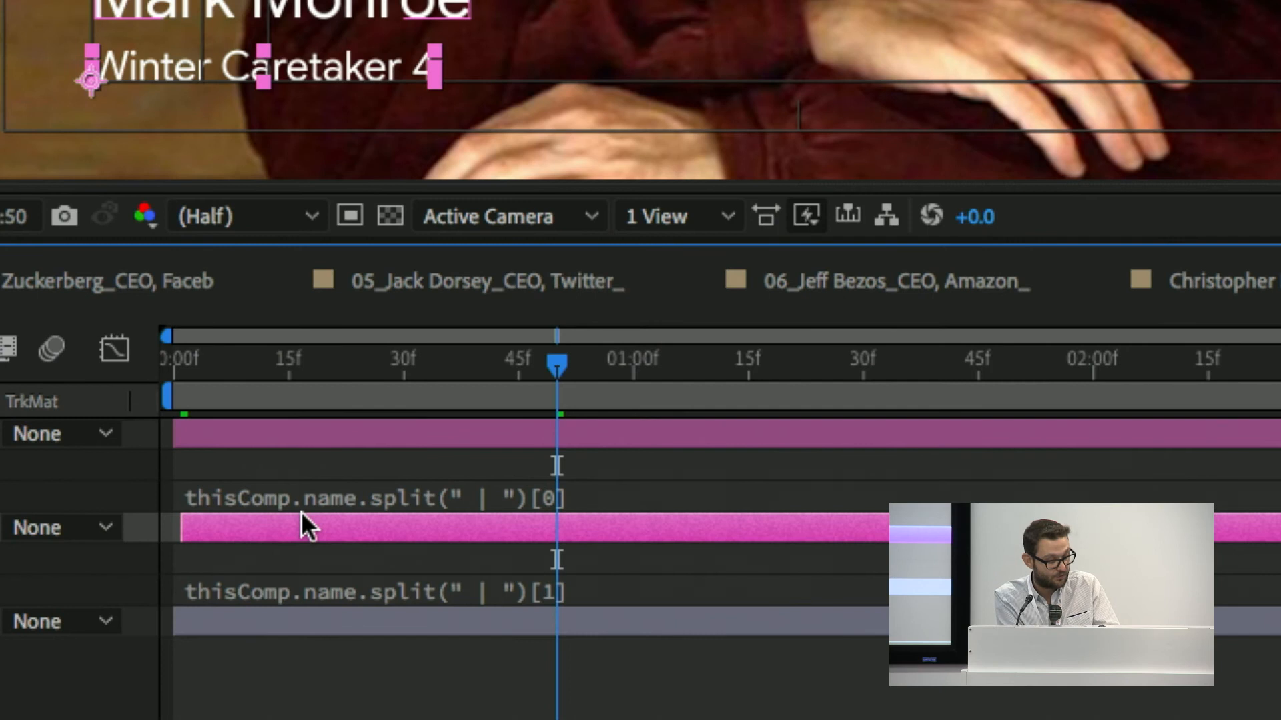
{"action": "key", "text": "super+z"}
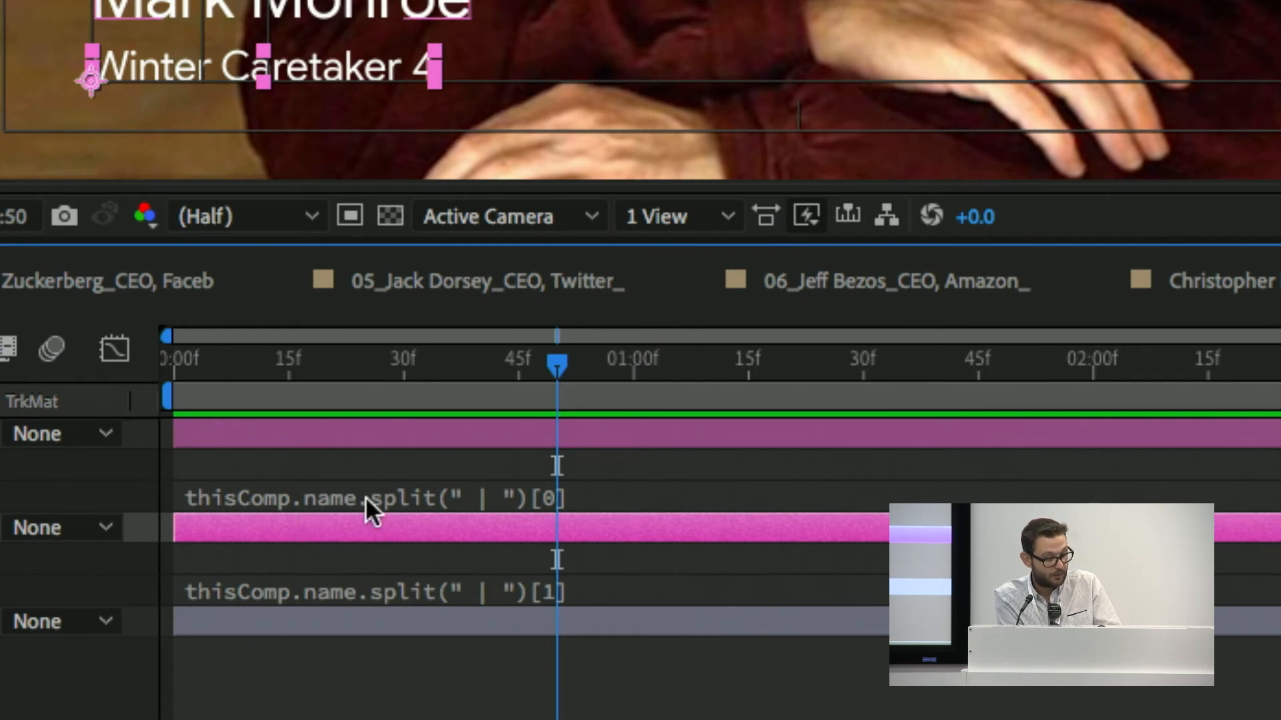
{"action": "left_click_drag", "start_coordinate": [363, 505], "coordinate": [290, 531]}
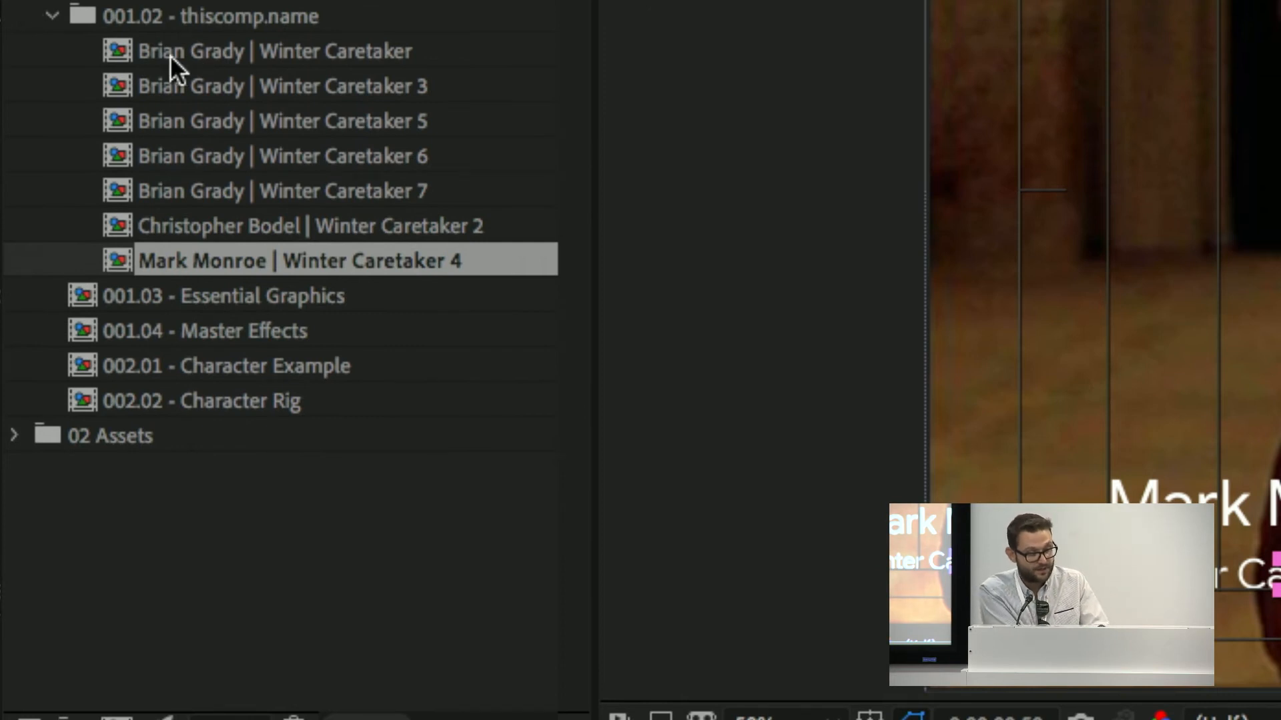
Open the Winter Caretaker 2 comp from the thiscomp.name folder.
{"action": "left_click", "coordinate": [252, 51]}
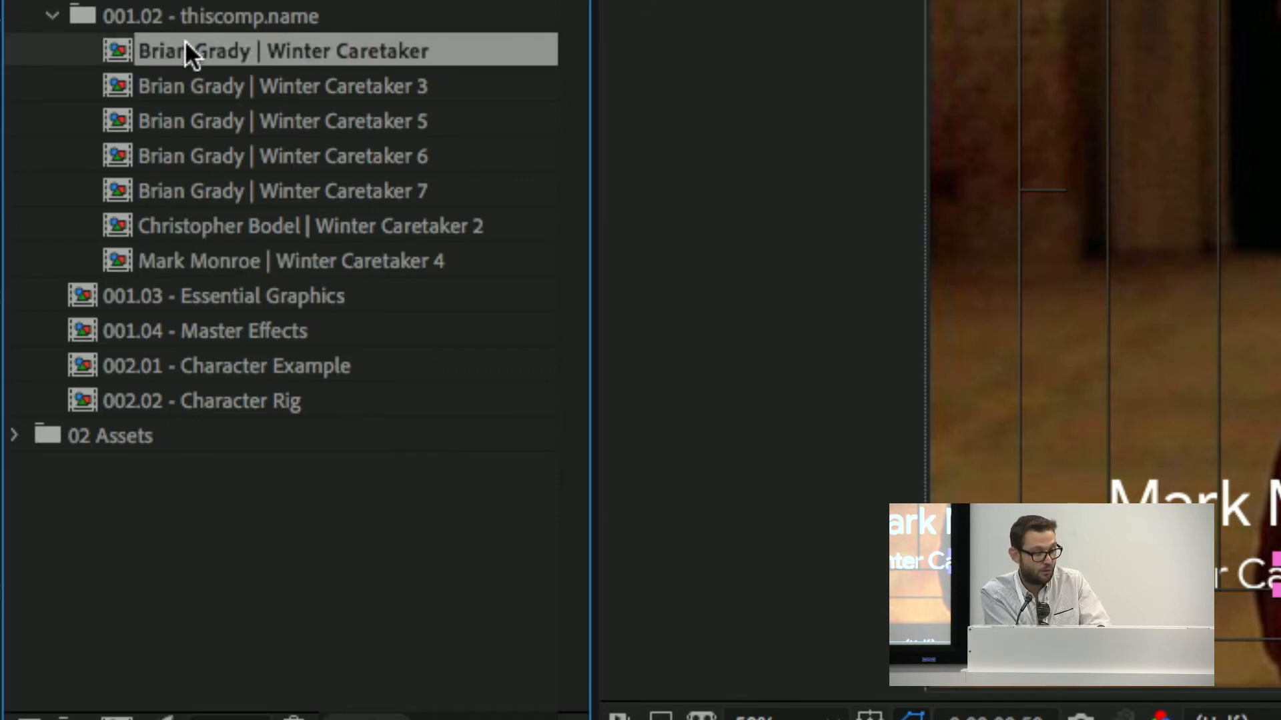
{"action": "left_click", "coordinate": [210, 224]}
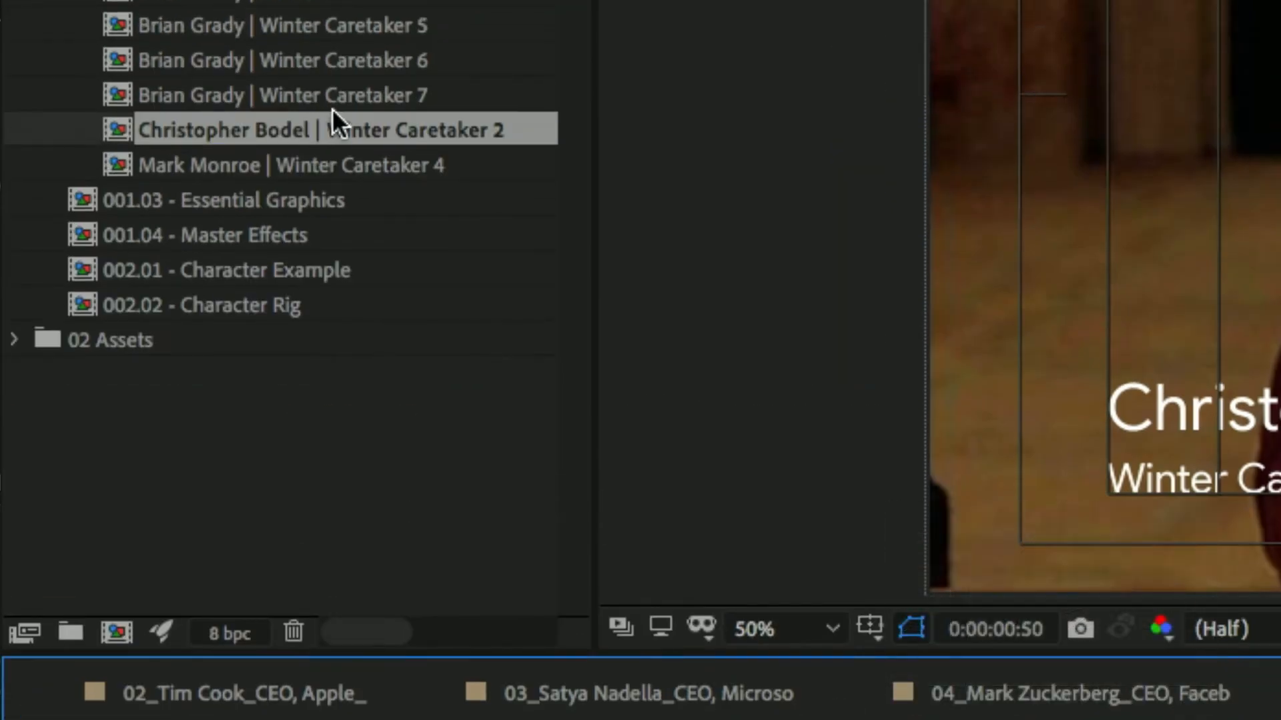
{"action": "double_click", "coordinate": [343, 126]}
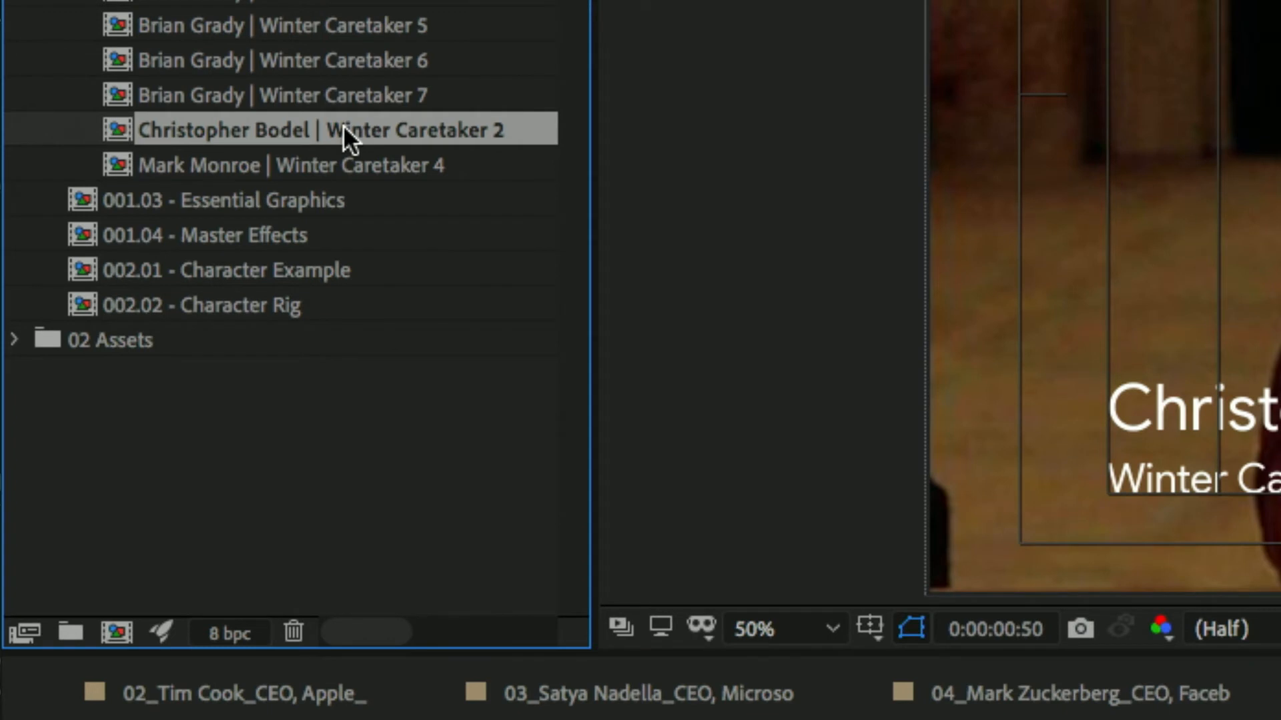
Replace the job title after the separator in the Winter Caretaker 2 comp's name with "Motion Guy".
{"action": "left_click", "coordinate": [346, 128]}
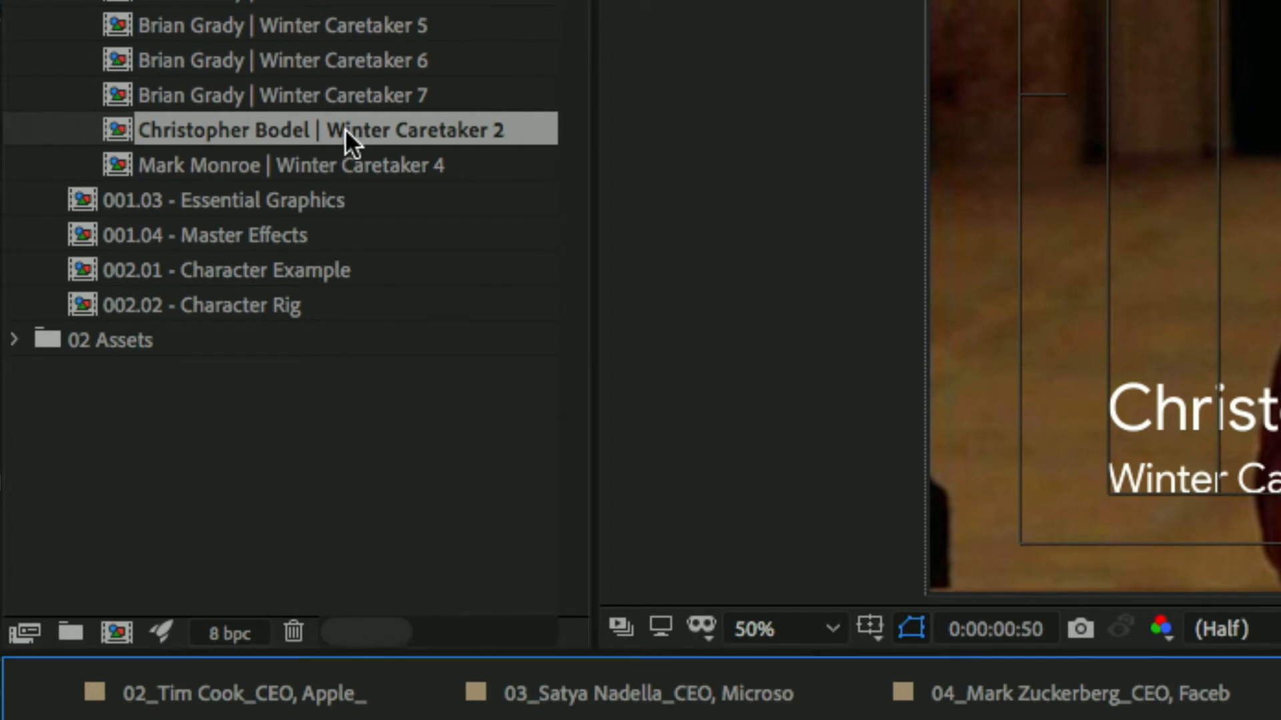
{"action": "left_click", "coordinate": [346, 128]}
{"action": "key", "text": "Return"}
{"action": "key", "text": "Right"}
{"action": "key", "text": "shift+Left"}
{"action": "key", "text": "ctrl+shift+Left"}
{"action": "key", "text": "ctrl+shift+Left"}
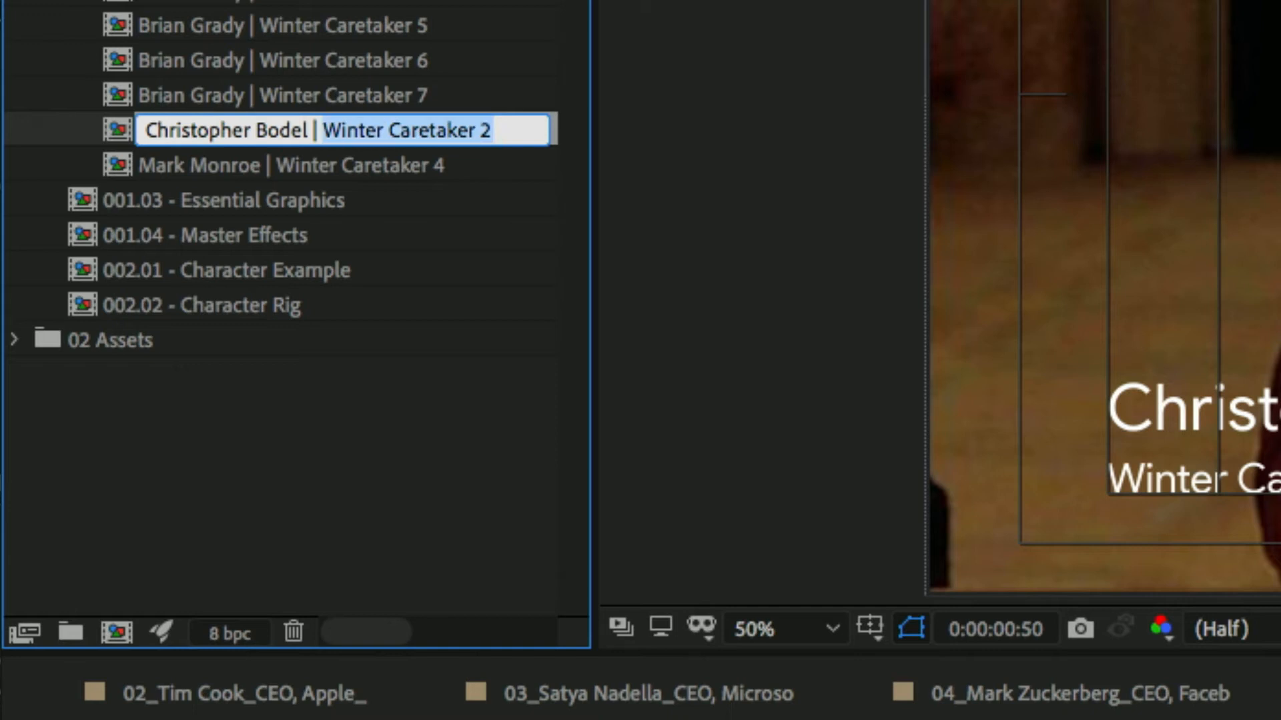
{"action": "type", "text": "Mor"}
{"action": "key", "text": "BackSpace"}
{"action": "type", "text": "tion Guy"}
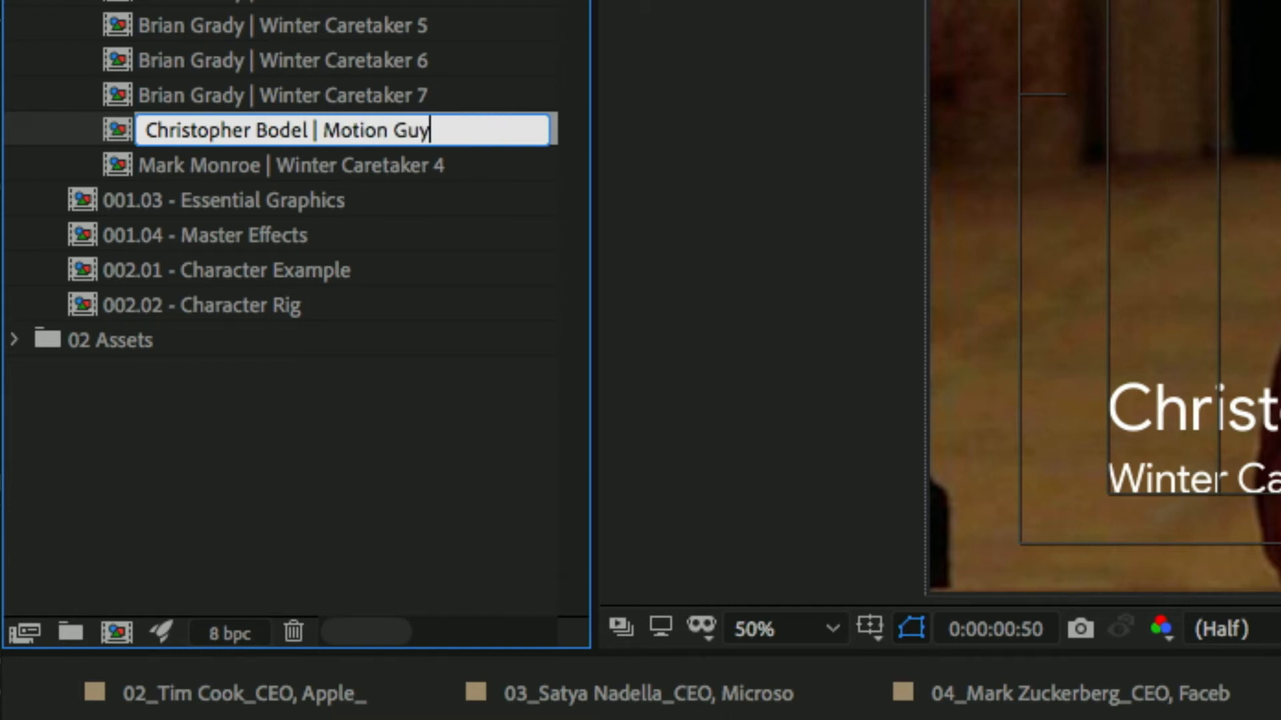
{"action": "key", "text": "Return"}
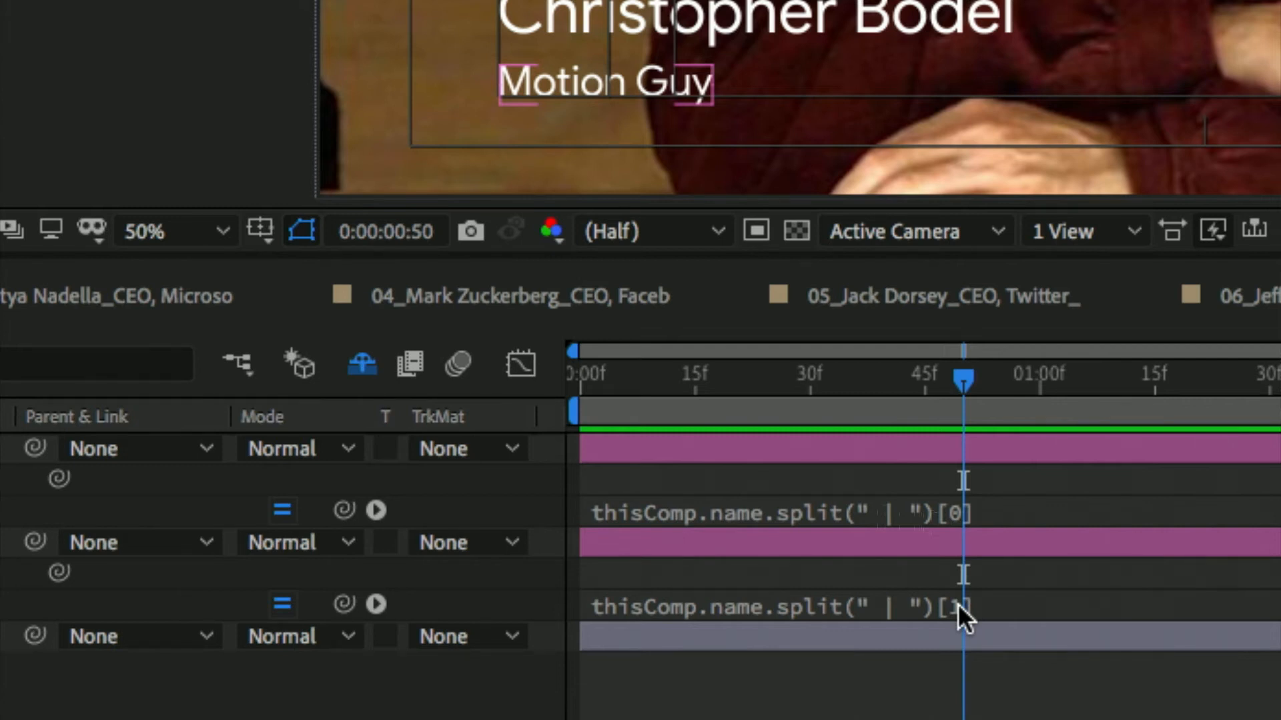
Inspect the Name layer's Source Text expression and re-enter index 1 in the Title layer's expression.
{"action": "left_click", "coordinate": [954, 517]}
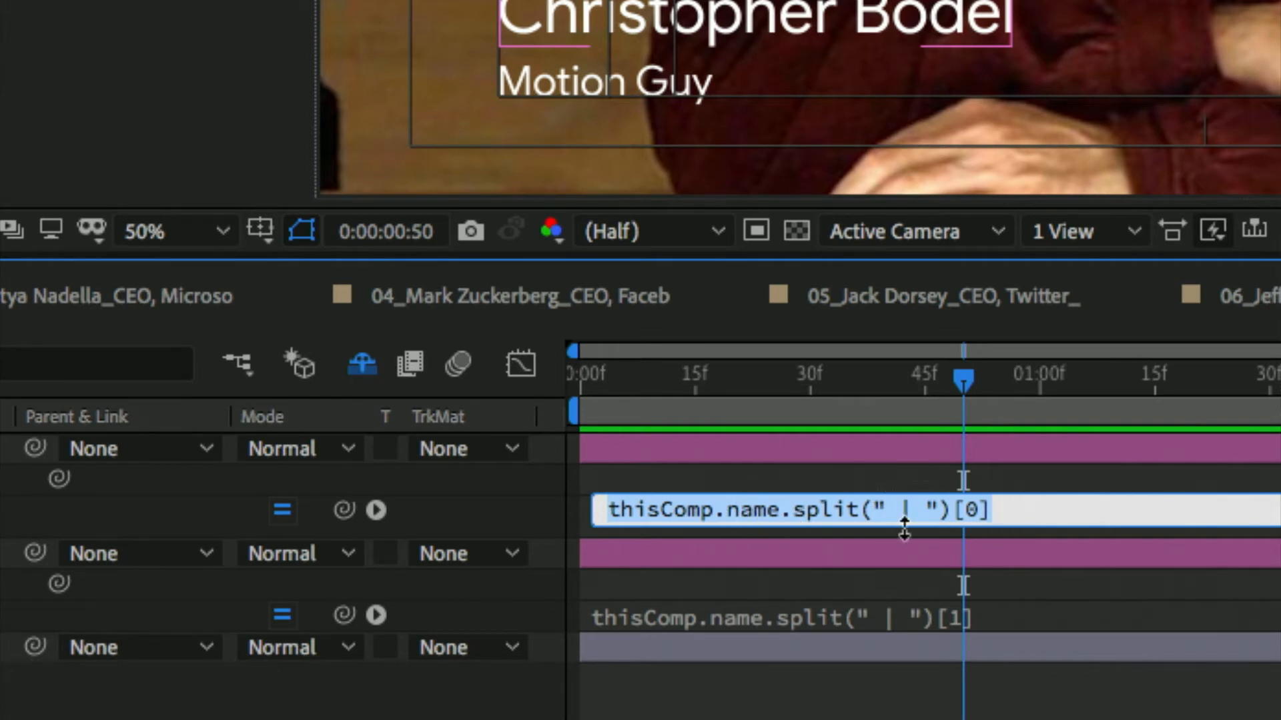
{"action": "left_click", "coordinate": [884, 618]}
{"action": "double_click", "coordinate": [960, 619]}
{"action": "type", "text": "1"}
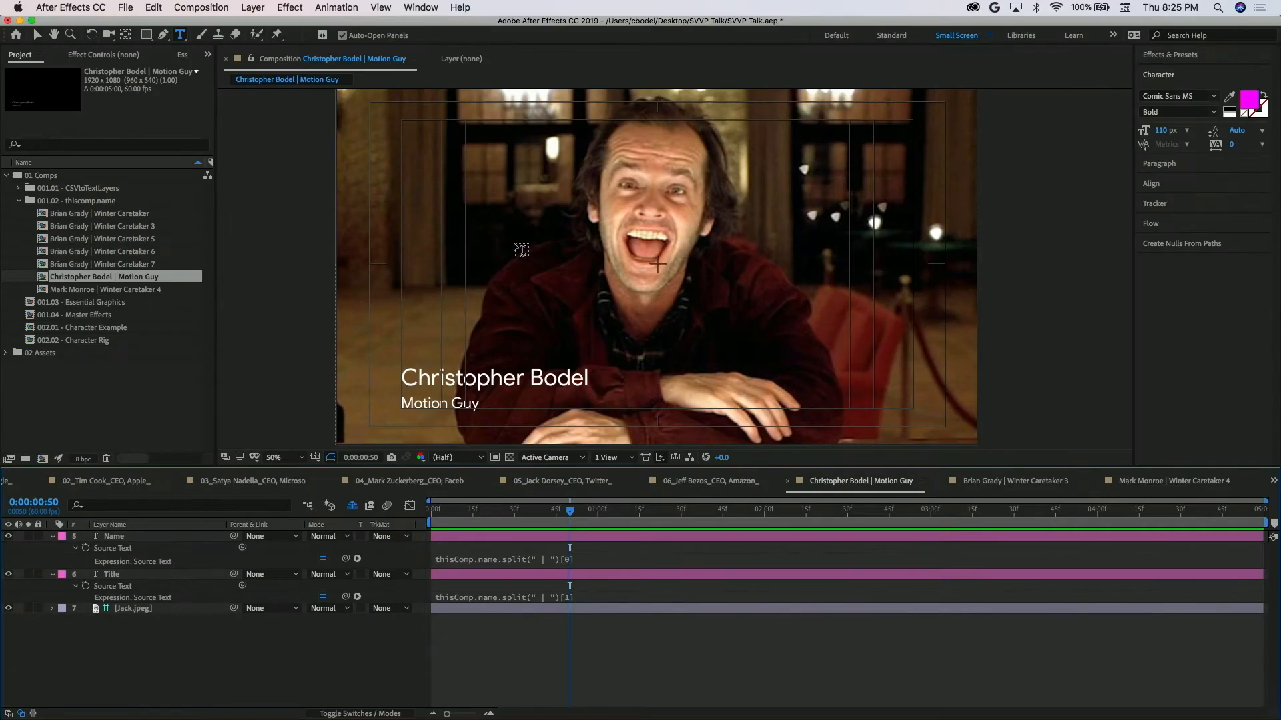
{"action": "left_click", "coordinate": [462, 268]}
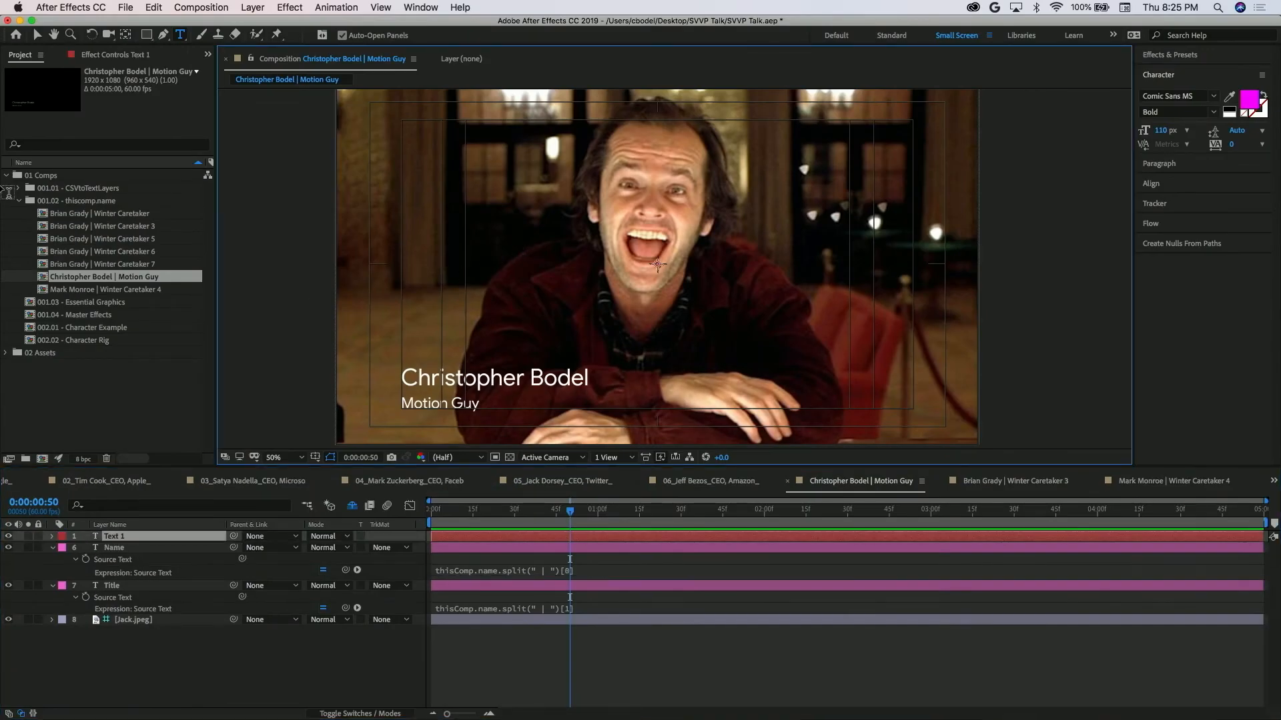
Rename the Winter Caretaker 5 comp to "raidly change | some text" and open it.
{"action": "left_click", "coordinate": [79, 237]}
{"action": "key", "text": "Return"}
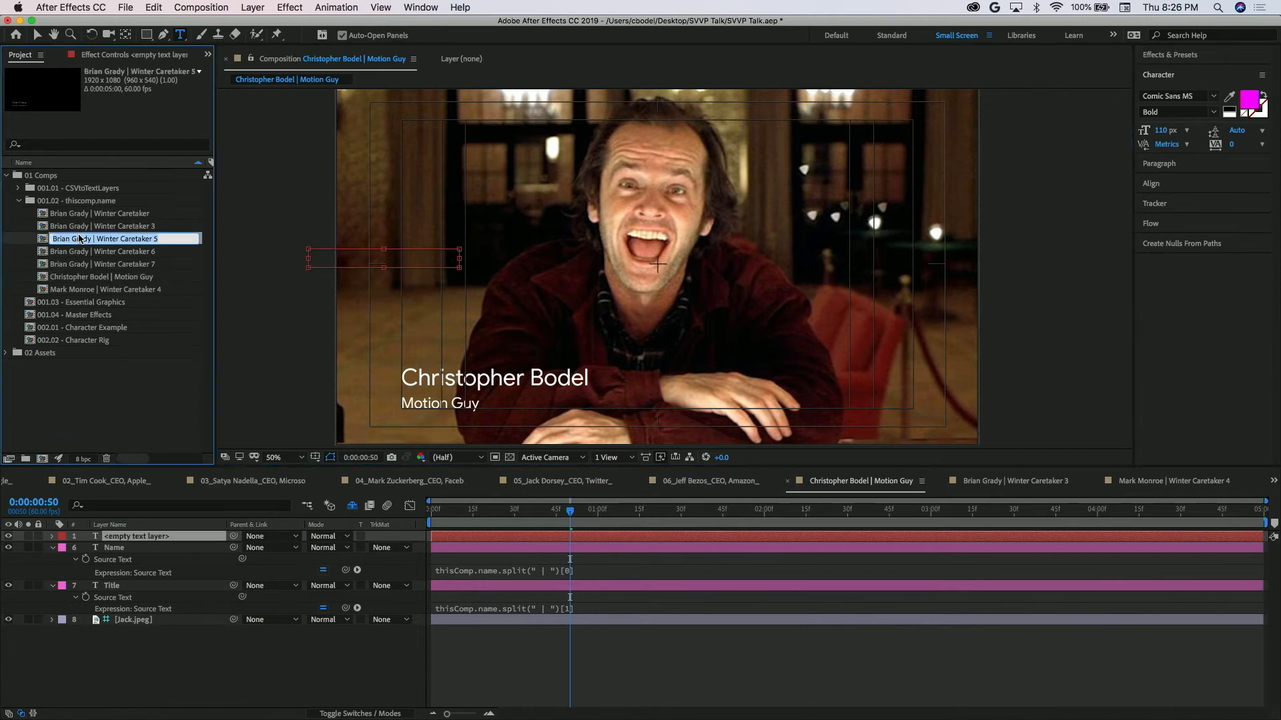
{"action": "type", "text": "raidly change | some text"}
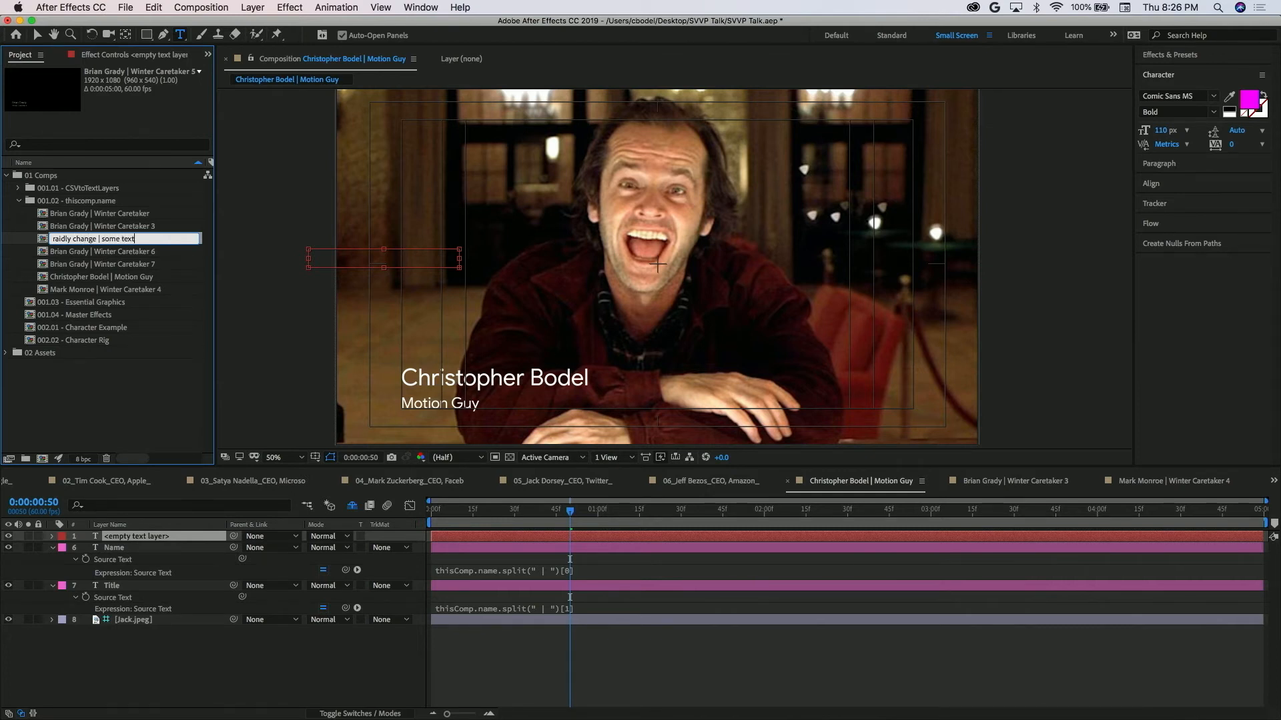
{"action": "key", "text": "Return"}
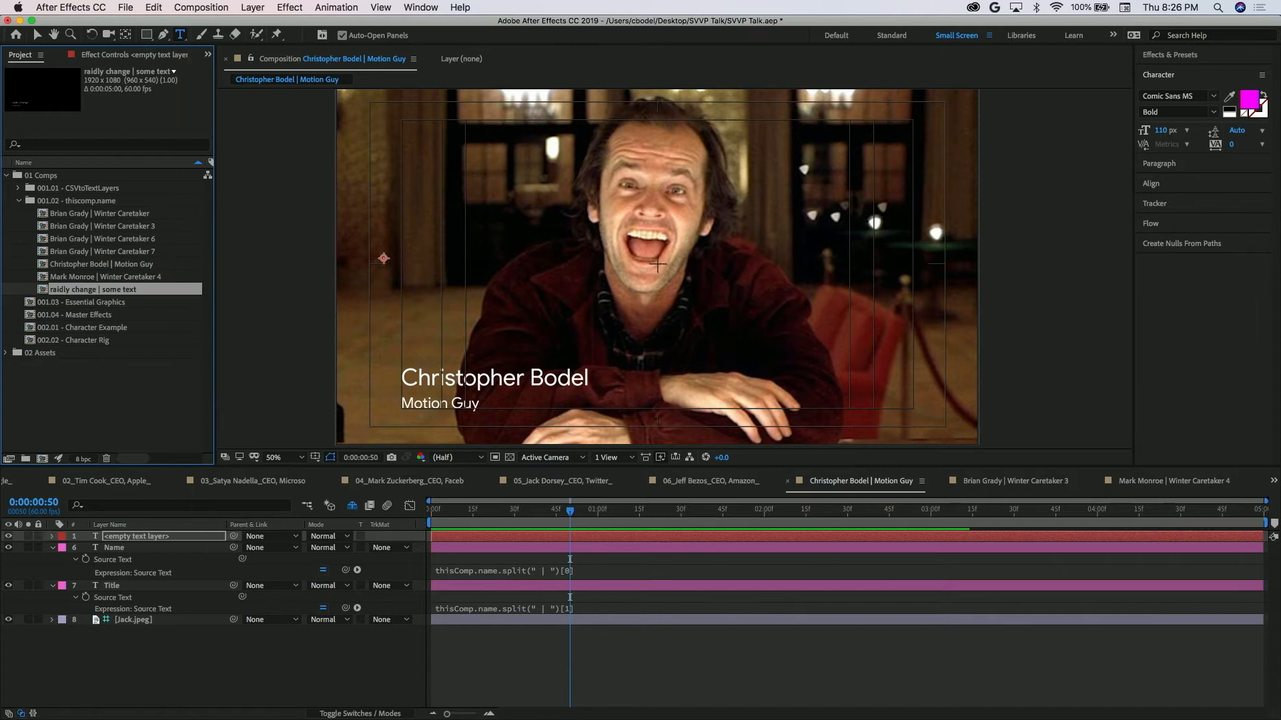
{"action": "double_click", "coordinate": [78, 292]}
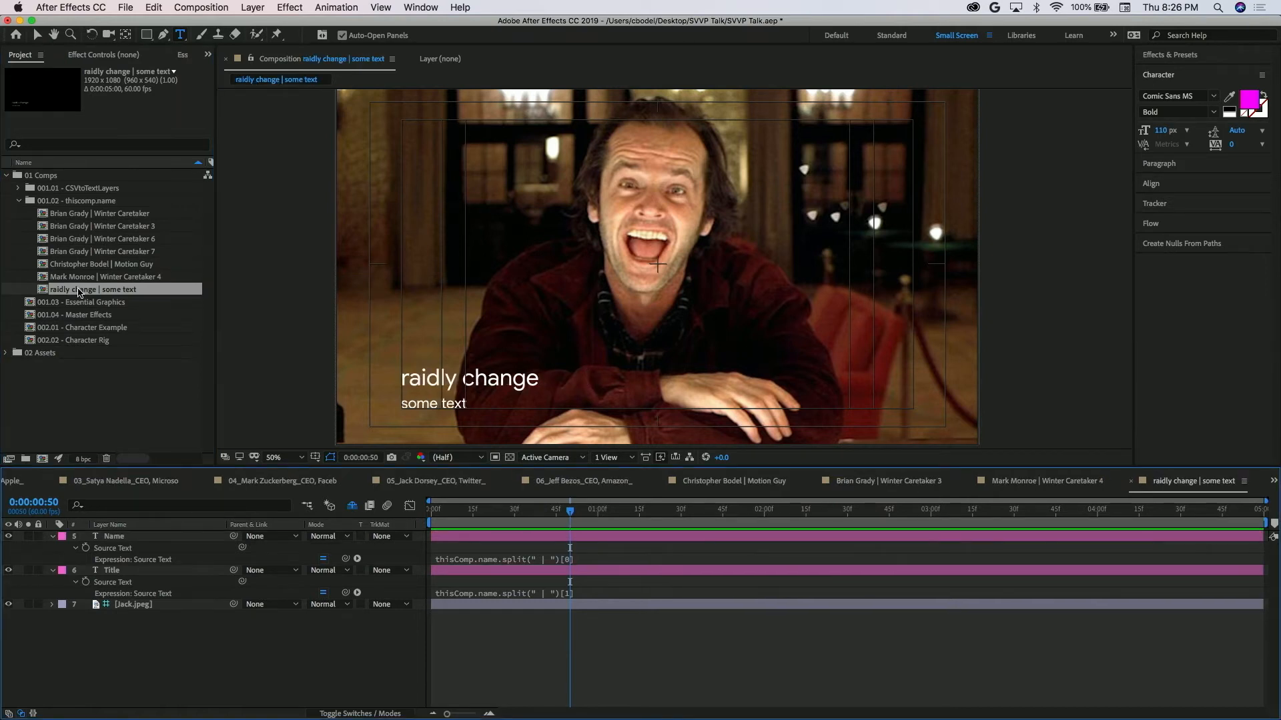
Collapse the thiscomp.name folder and open the 001.04 - Master Effects and 001.03 - Essential Graphics comps, leaving Essential Graphics active.
{"action": "left_click", "coordinate": [19, 201]}
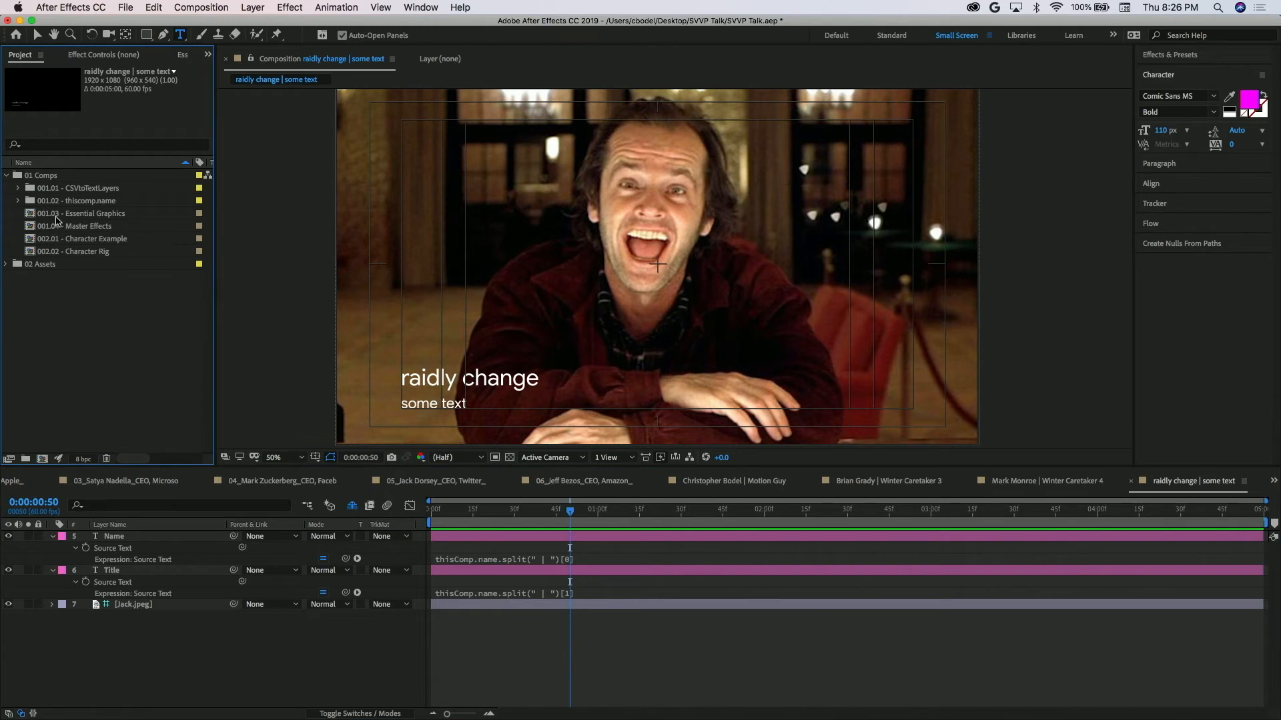
{"action": "left_click", "coordinate": [53, 216]}
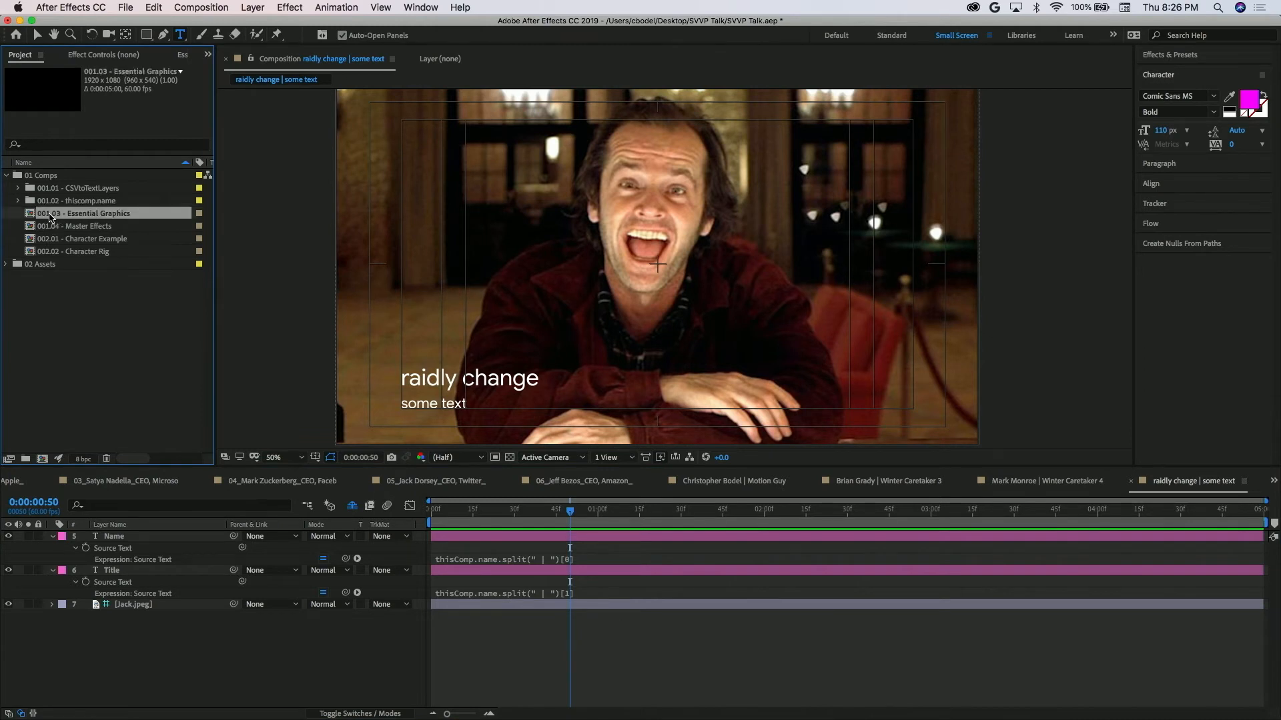
{"action": "double_click", "coordinate": [50, 217]}
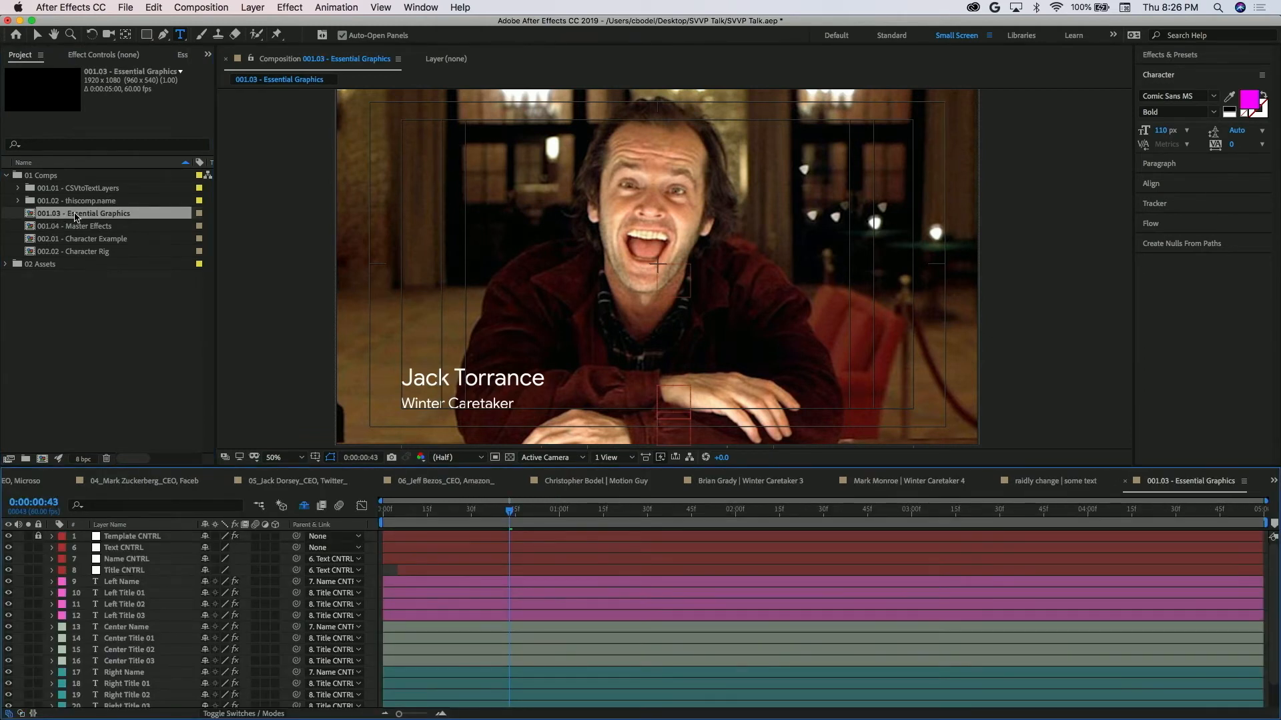
{"action": "double_click", "coordinate": [147, 222]}
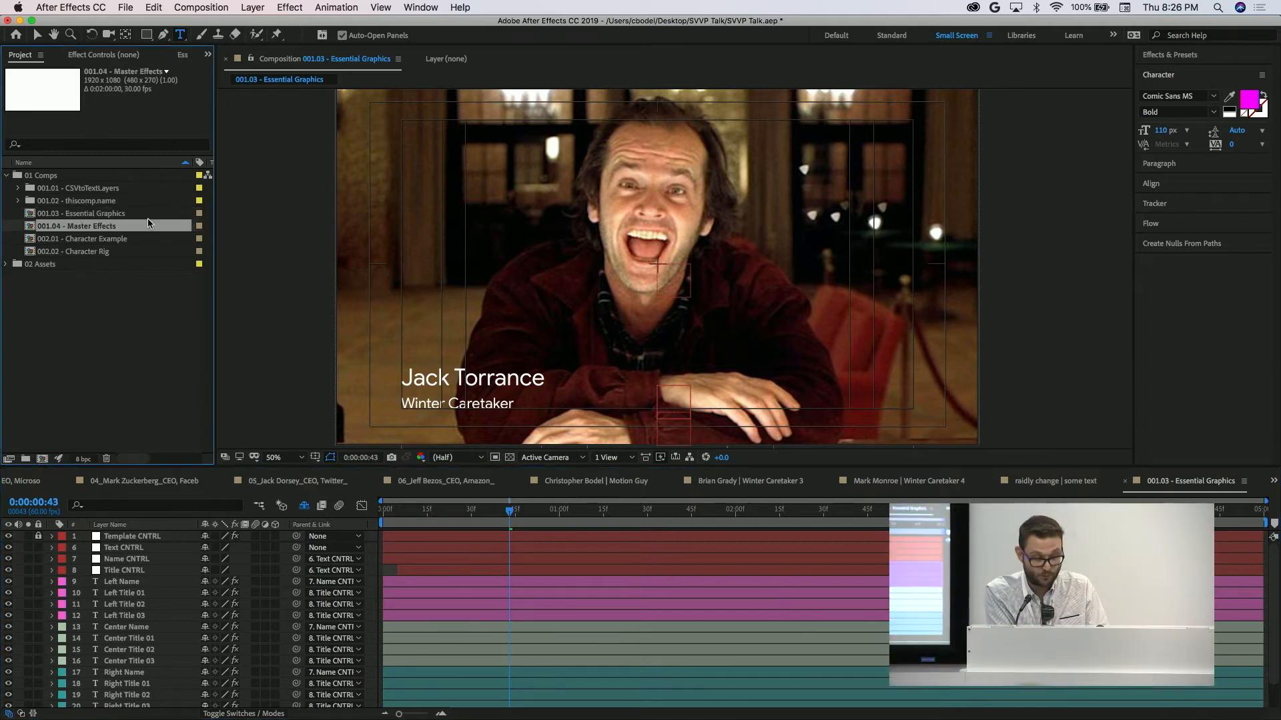
{"action": "double_click", "coordinate": [100, 215]}
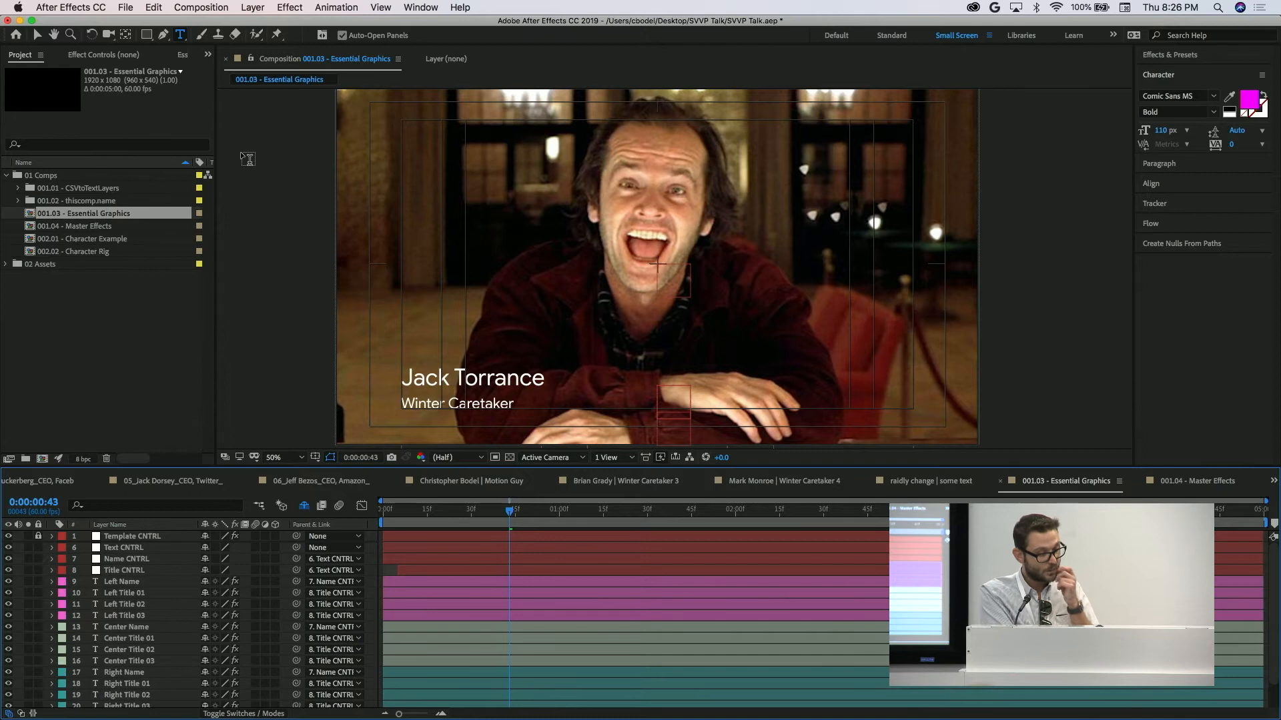
Widen the Essential Graphics controls and set 001.03 - Essential Graphics as the master composition.
{"action": "left_click", "coordinate": [183, 55]}
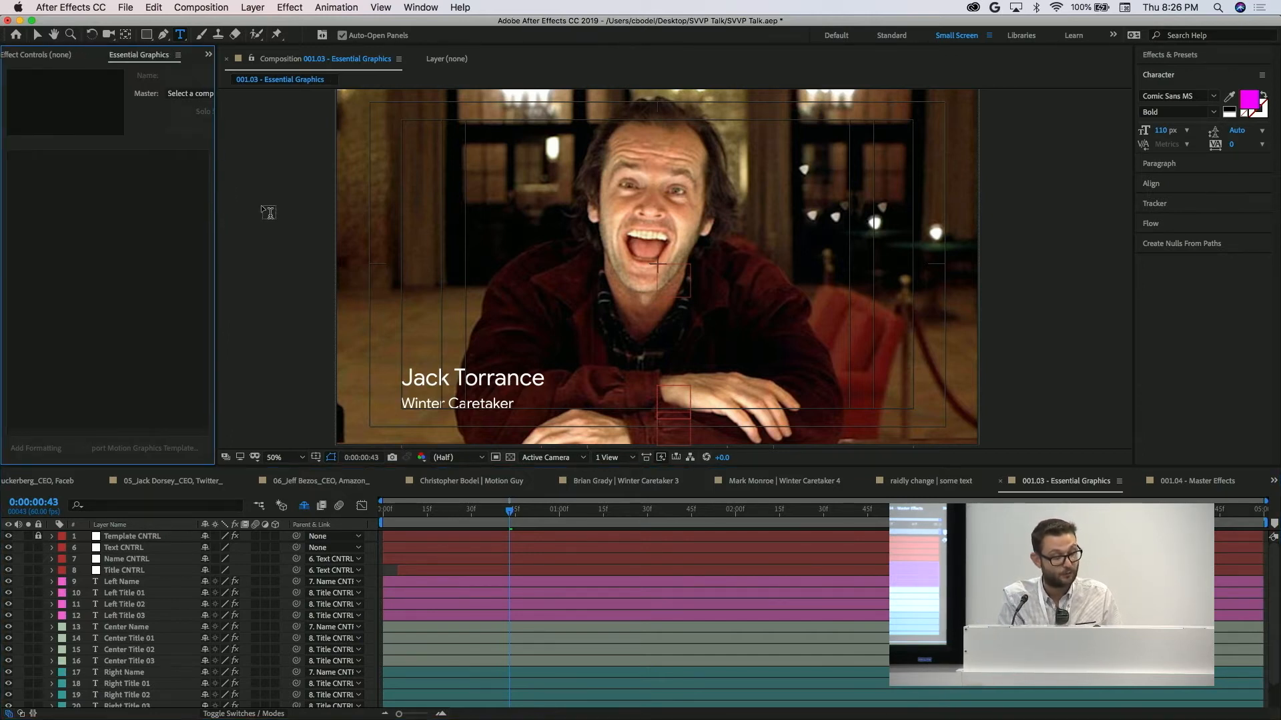
{"action": "left_click_drag", "start_coordinate": [222, 207], "coordinate": [417, 206]}
{"action": "left_click", "coordinate": [247, 95]}
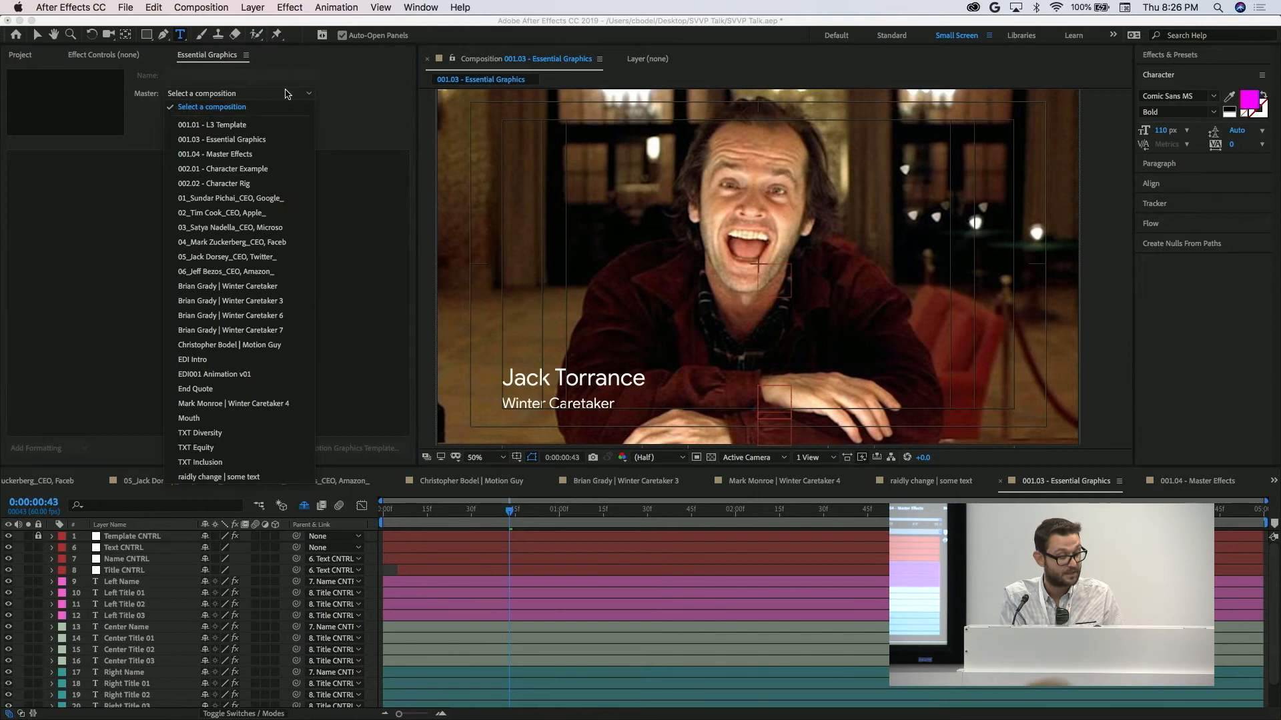
{"action": "left_click", "coordinate": [259, 141]}
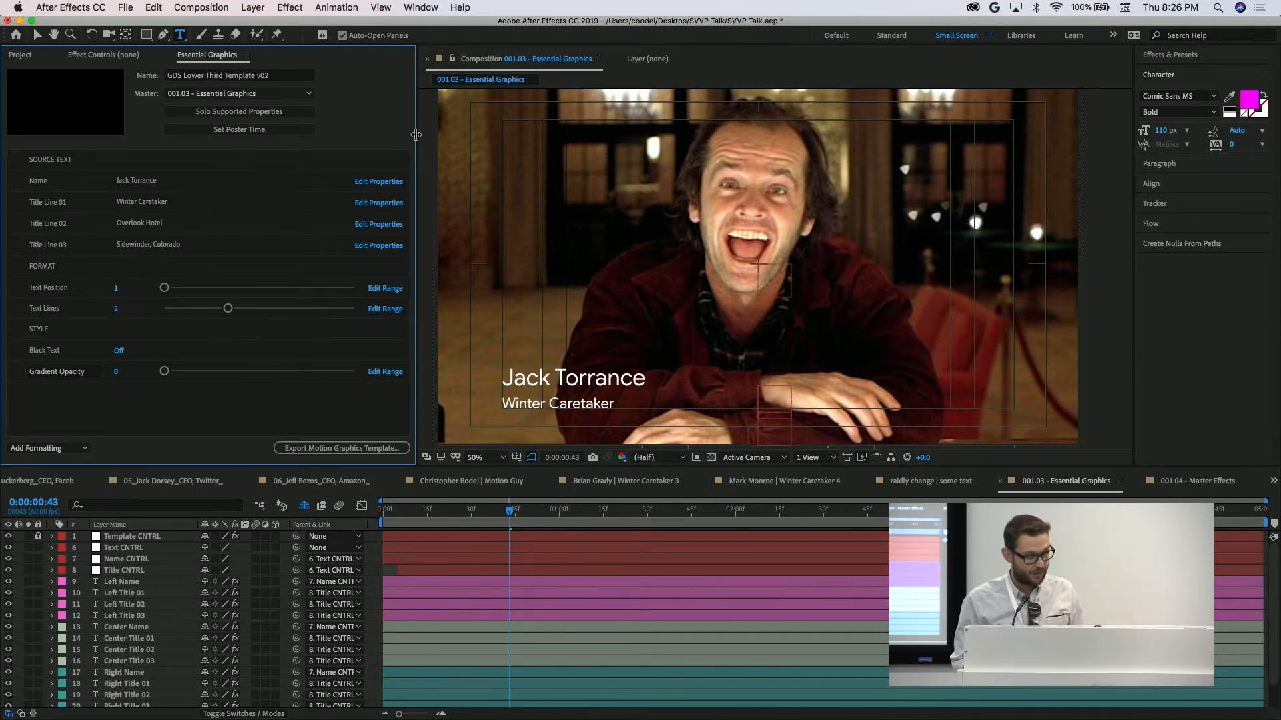
Reveal the shy layers in the Essential Graphics comp and make the Name, Title 01, Title 02 and Title 03 layers visible.
{"action": "left_click", "coordinate": [127, 584]}
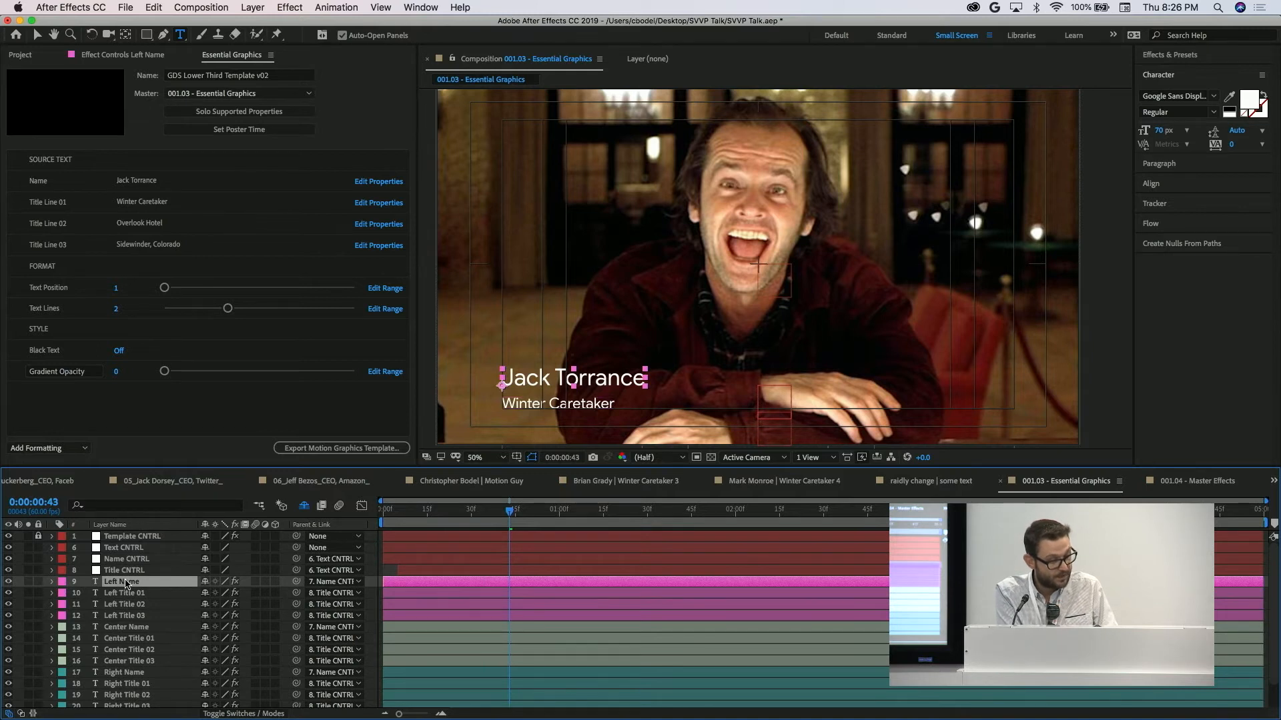
{"action": "left_click", "coordinate": [304, 506]}
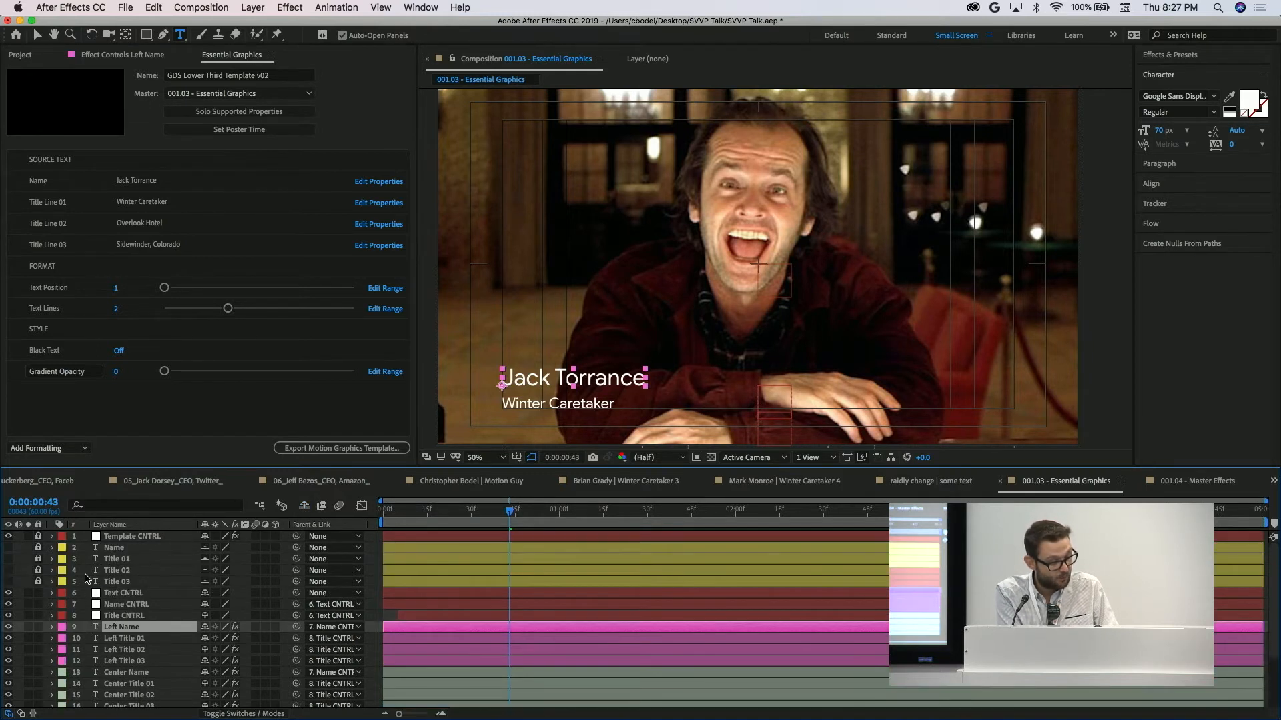
{"action": "left_click_drag", "start_coordinate": [8, 548], "coordinate": [10, 586]}
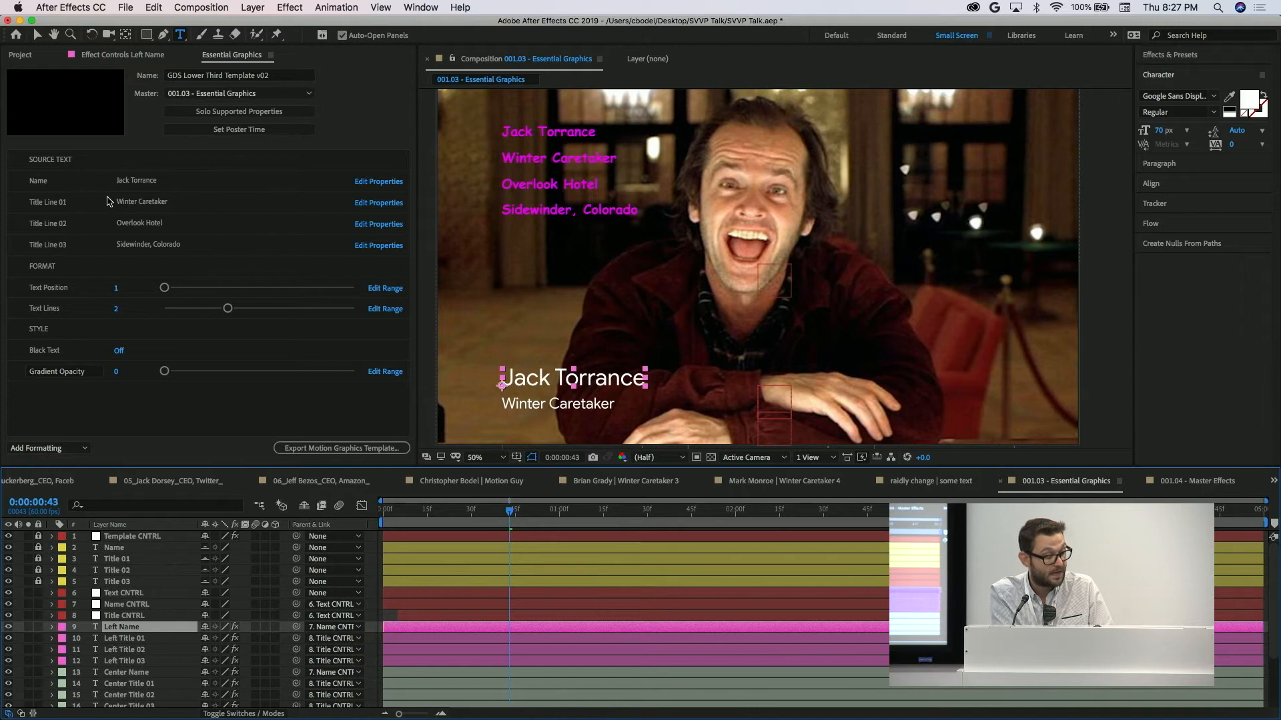
Change the Title Line 01 source text to "hello world".
{"action": "left_click", "coordinate": [132, 202]}
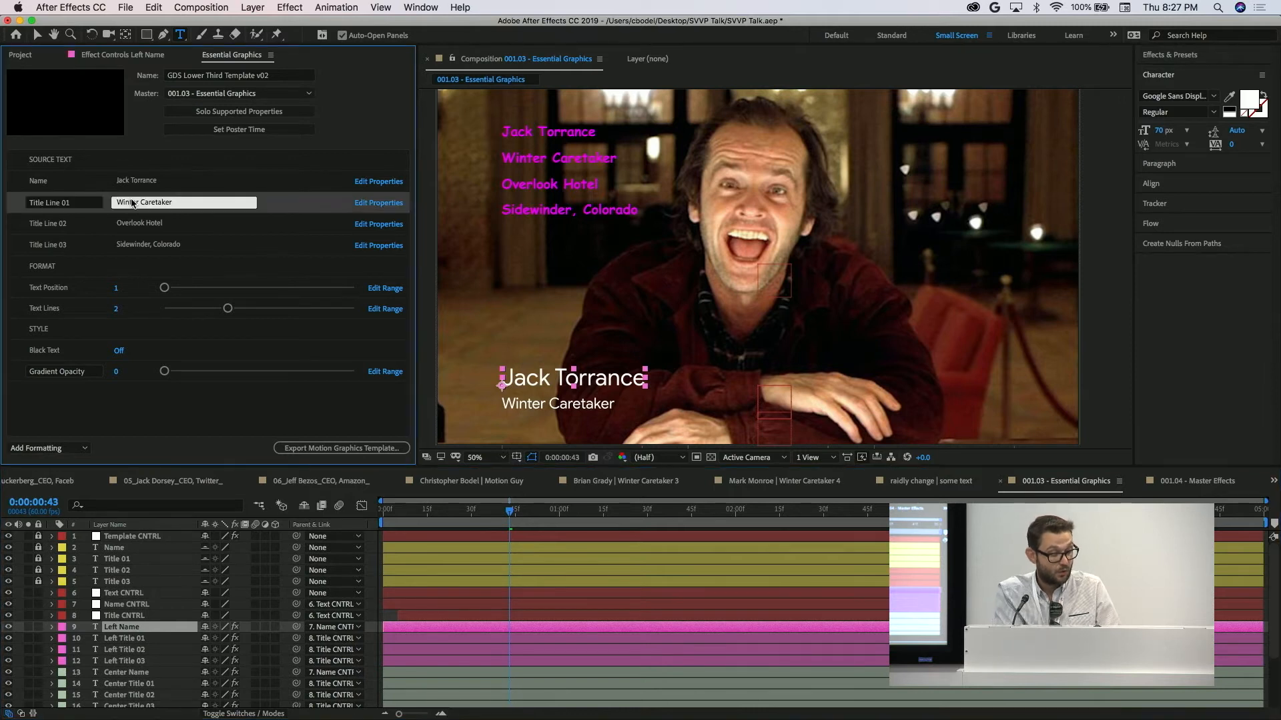
{"action": "key", "text": "super+a"}
{"action": "type", "text": "h"}
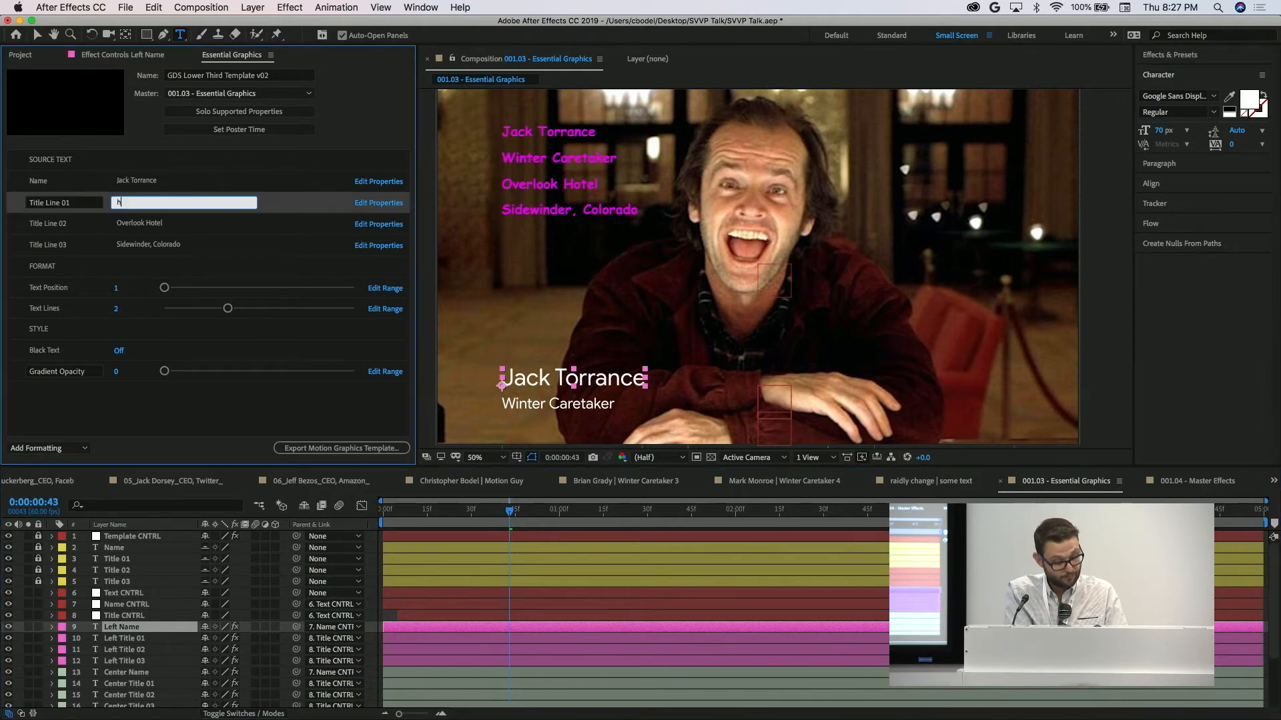
{"action": "type", "text": "ello work"}
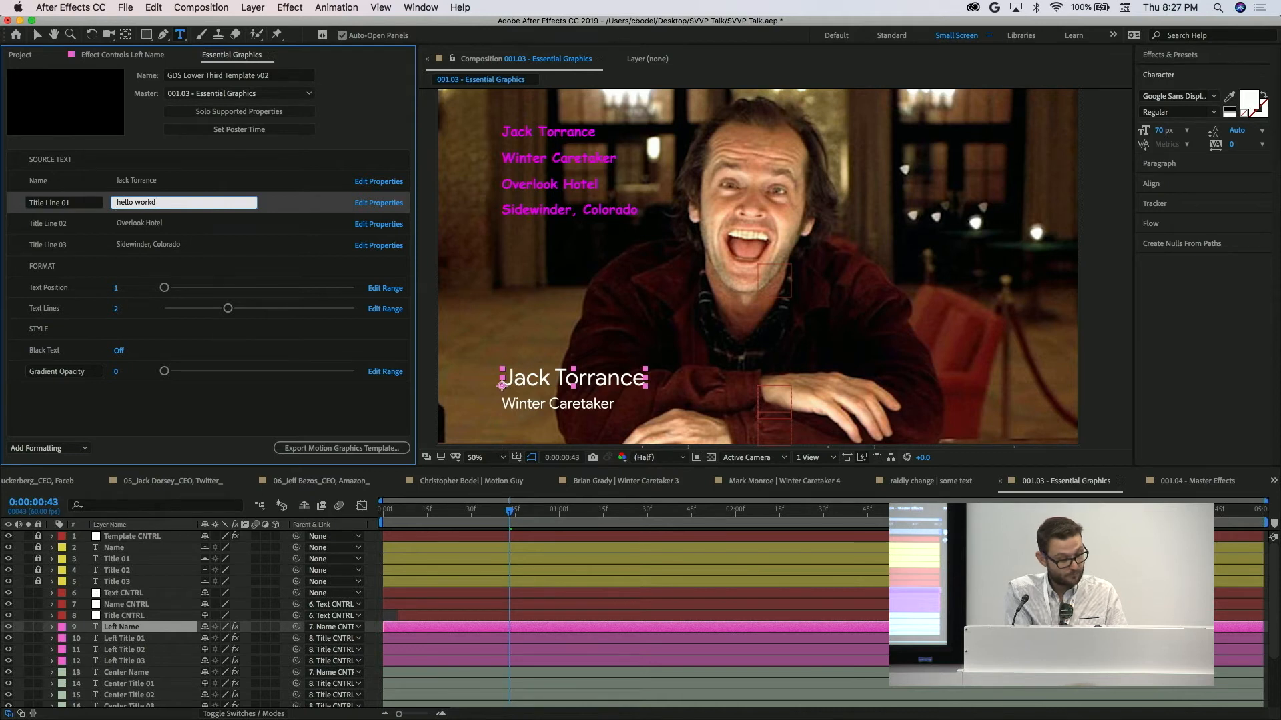
{"action": "key", "text": "BackSpace"}
{"action": "type", "text": "l"}
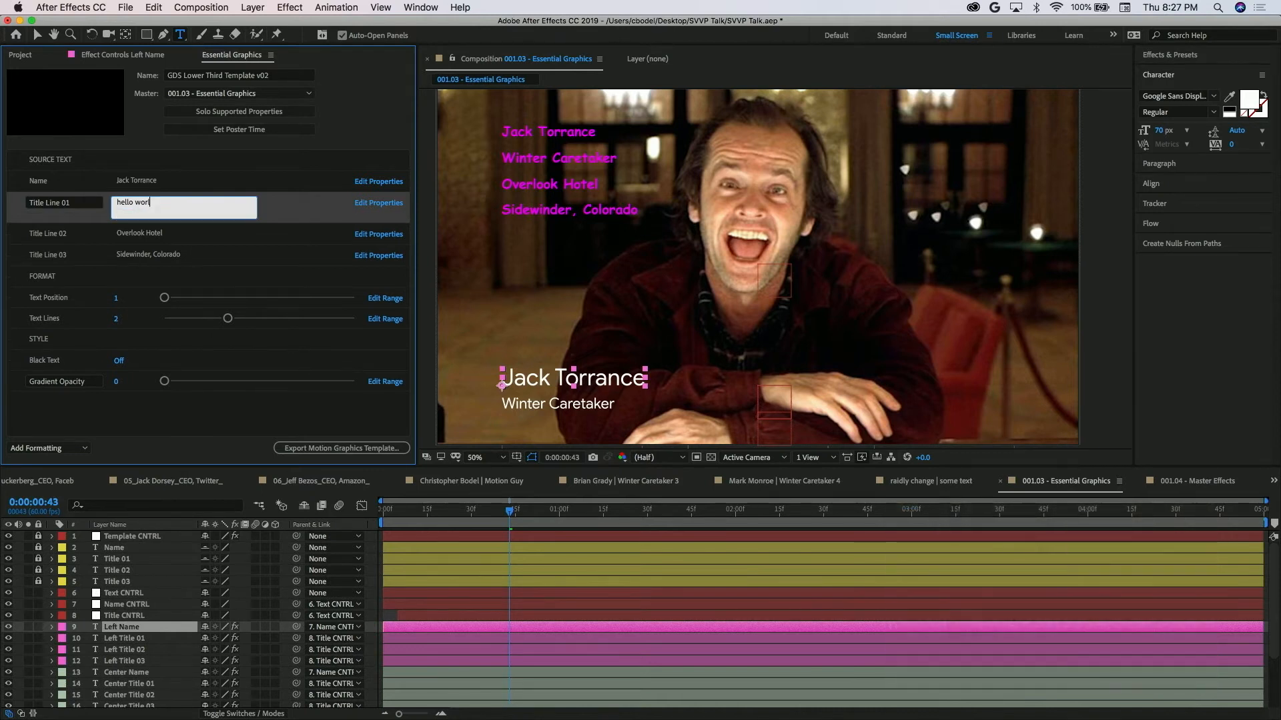
{"action": "key", "text": "Return"}
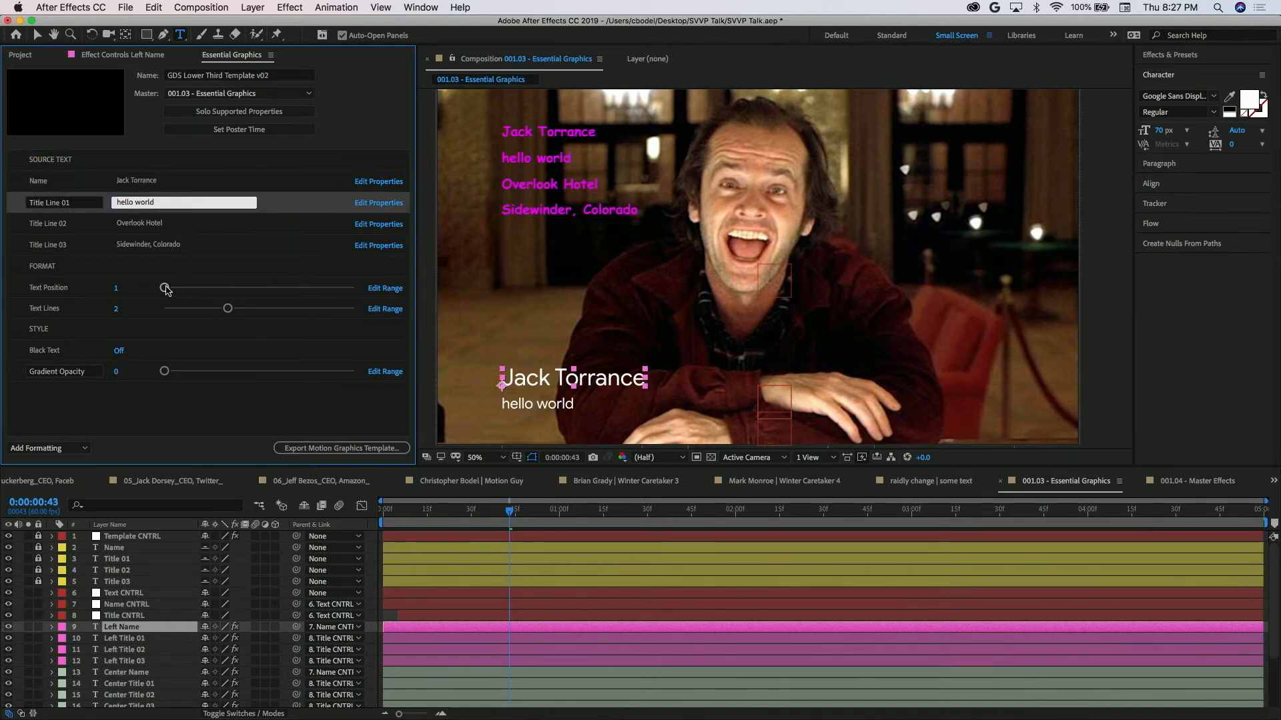
Try the Text Position slider at 1 and set Text Lines to 1.
{"action": "mouse_move", "coordinate": [163, 290]}
{"action": "left_mouse_down"}
{"action": "mouse_move", "coordinate": [339, 298]}
{"action": "mouse_move", "coordinate": [161, 300]}
{"action": "mouse_move", "coordinate": [353, 287]}
{"action": "mouse_move", "coordinate": [140, 294]}
{"action": "left_mouse_up"}
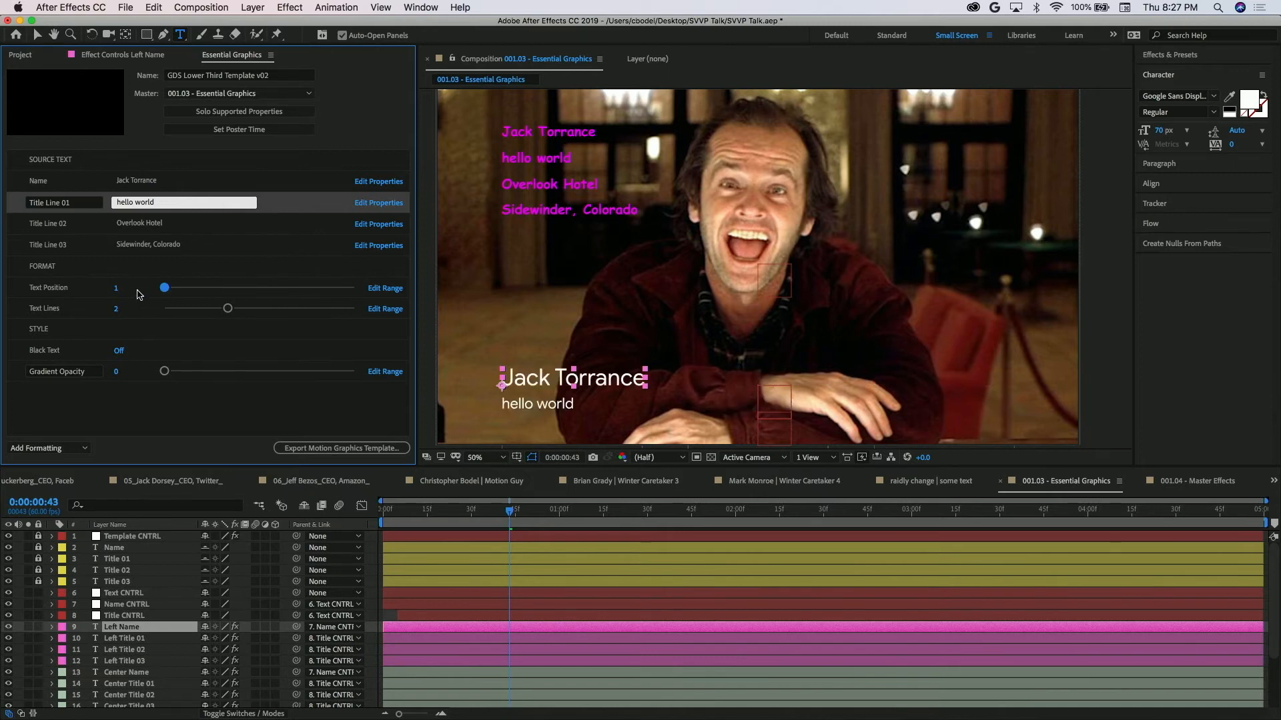
{"action": "left_click", "coordinate": [229, 318]}
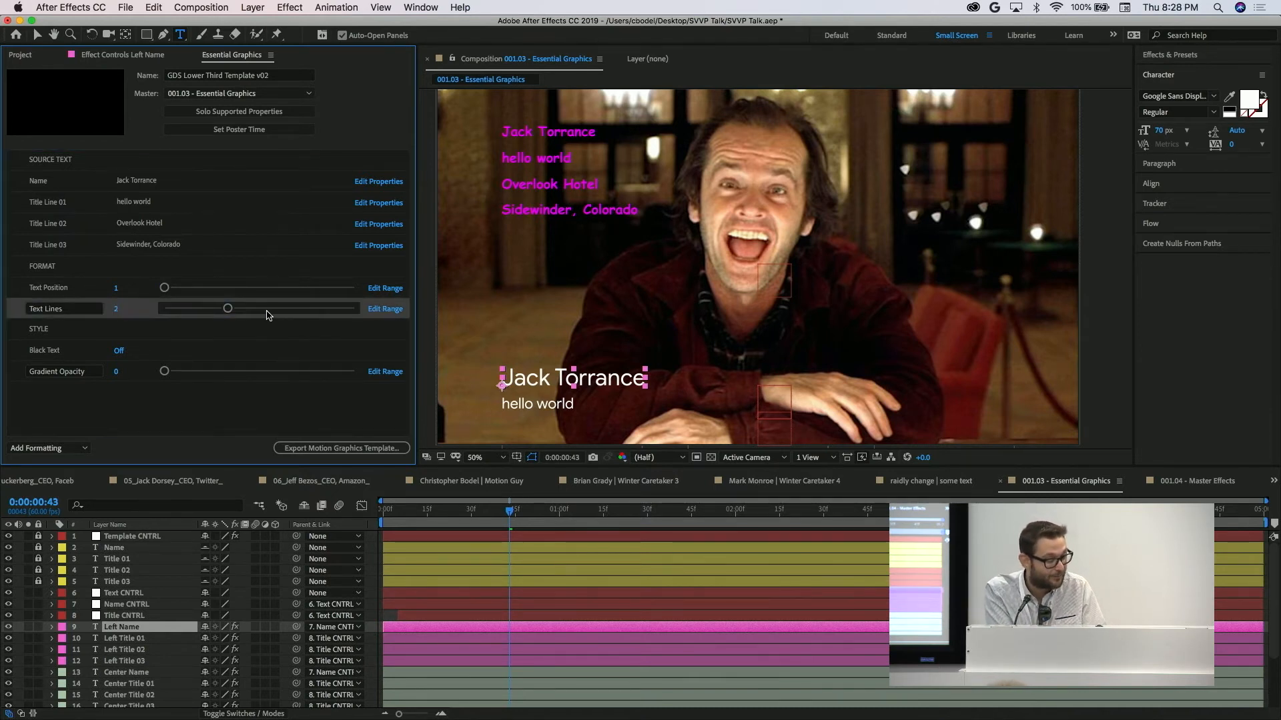
{"action": "left_click_drag", "start_coordinate": [227, 308], "coordinate": [184, 313]}
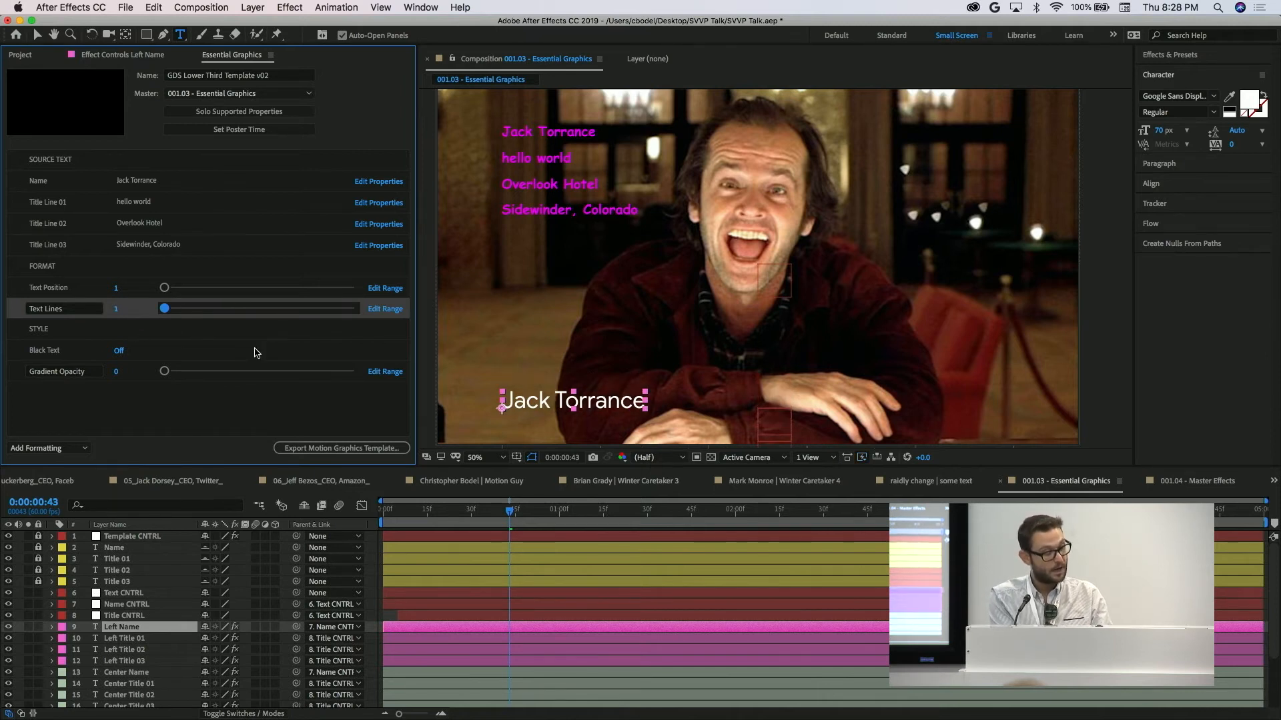
Try toggling Black Text and adjusting Gradient Opacity, leaving Black Text off and the opacity at 0.
{"action": "left_click", "coordinate": [120, 351]}
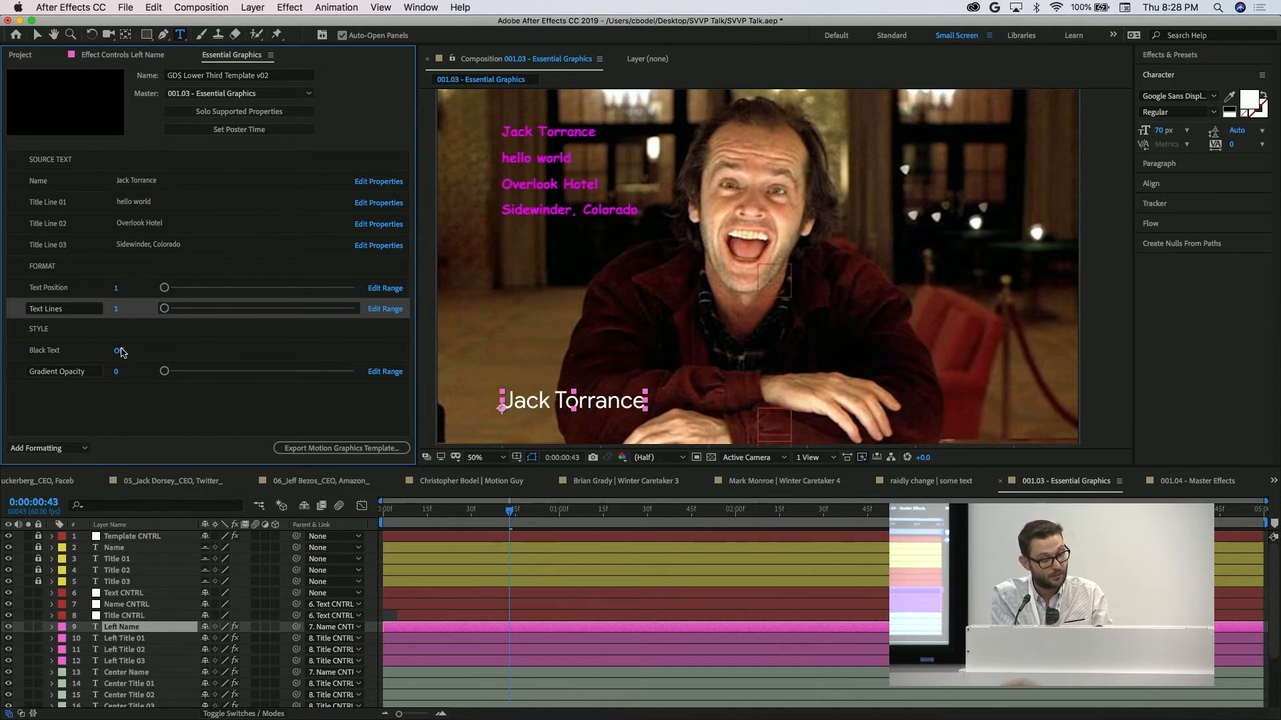
{"action": "left_click", "coordinate": [120, 352]}
{"action": "left_click", "coordinate": [121, 352]}
{"action": "left_click", "coordinate": [120, 351]}
{"action": "mouse_move", "coordinate": [170, 374]}
{"action": "left_mouse_down"}
{"action": "mouse_move", "coordinate": [351, 372]}
{"action": "mouse_move", "coordinate": [164, 372]}
{"action": "left_mouse_up"}
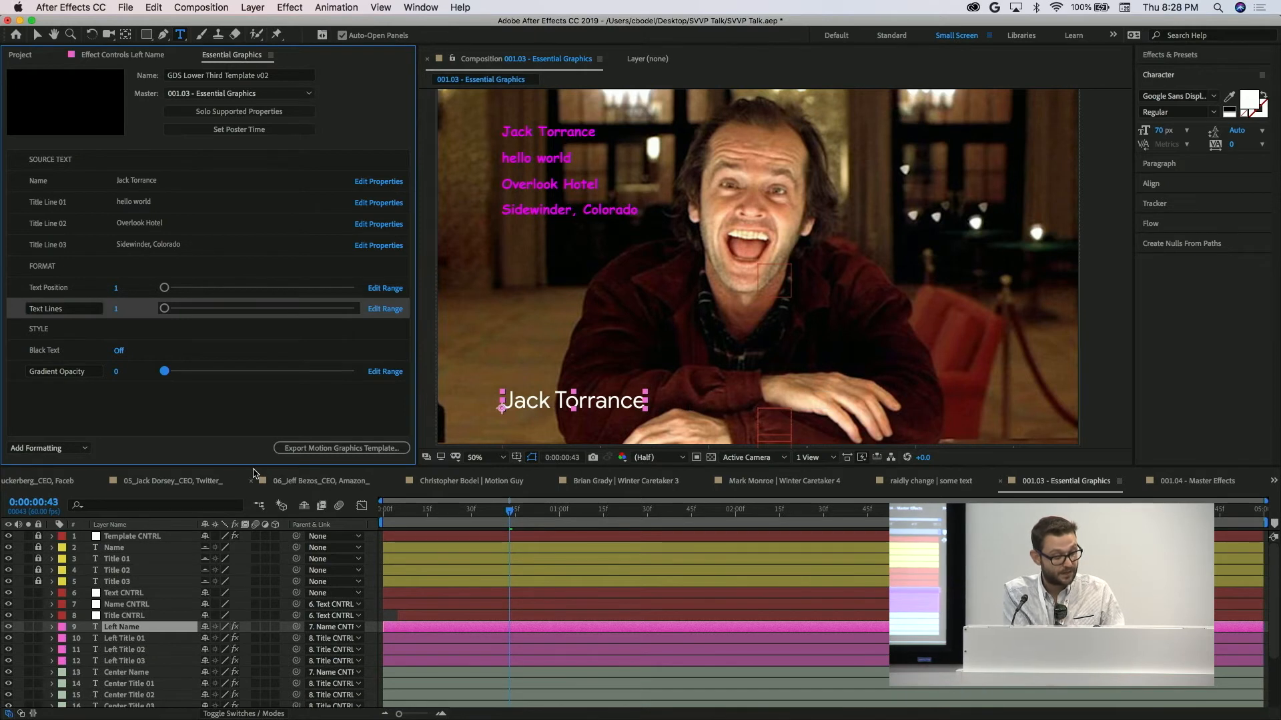
Enlarge the timeline and select the Left, Center and Right Name and Title layer groups in turn to inspect their placement.
{"action": "left_click_drag", "start_coordinate": [253, 467], "coordinate": [245, 383]}
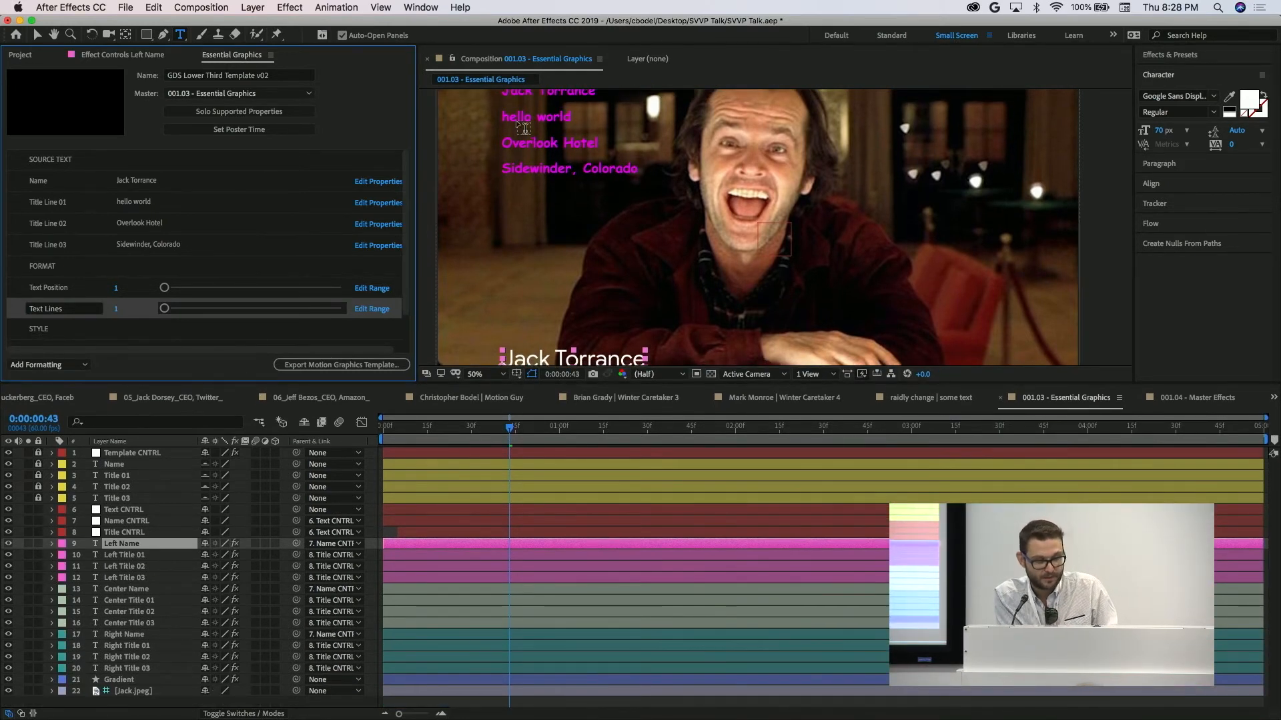
{"action": "left_click", "coordinate": [523, 154]}
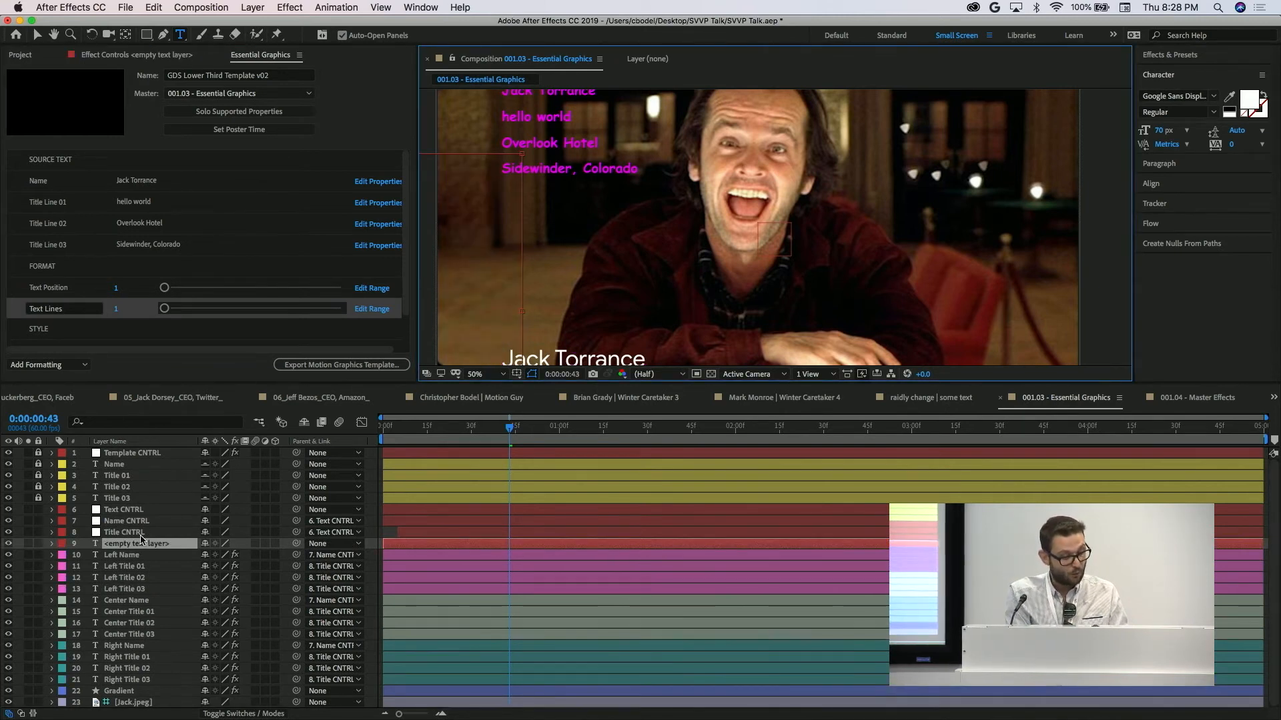
{"action": "left_click", "coordinate": [146, 556]}
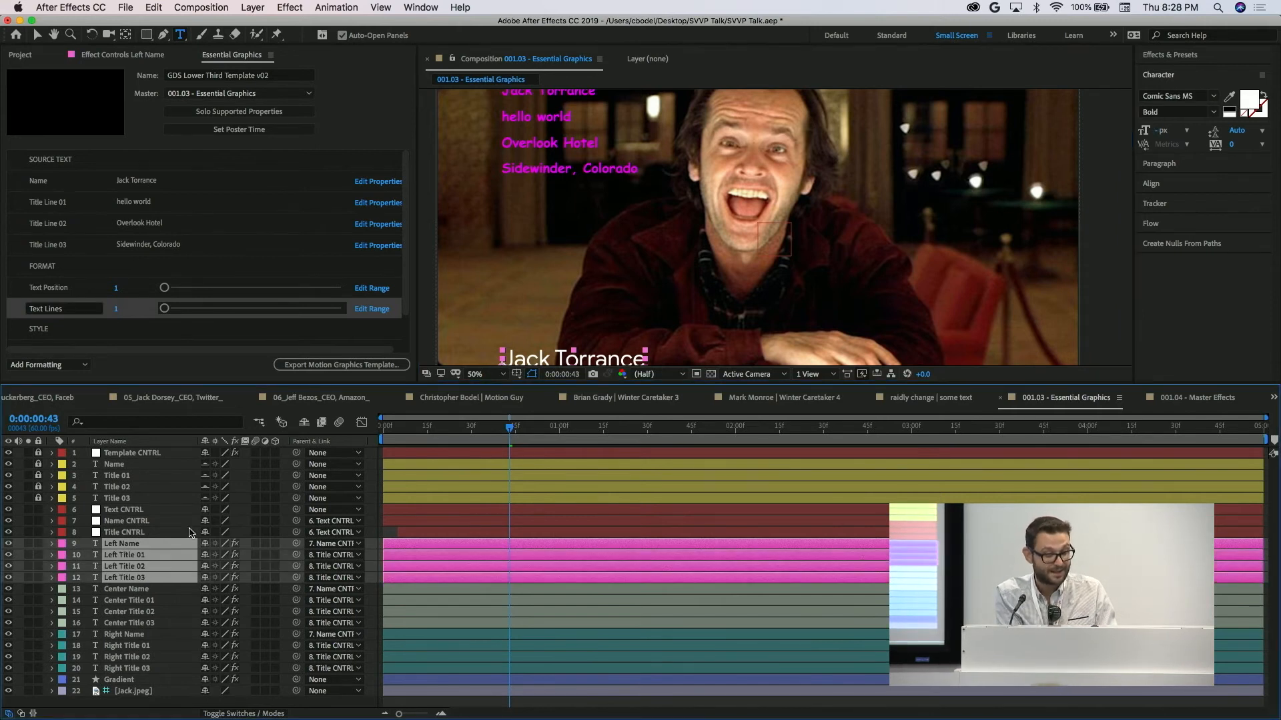
{"action": "left_click_drag", "start_coordinate": [635, 227], "coordinate": [623, 117]}
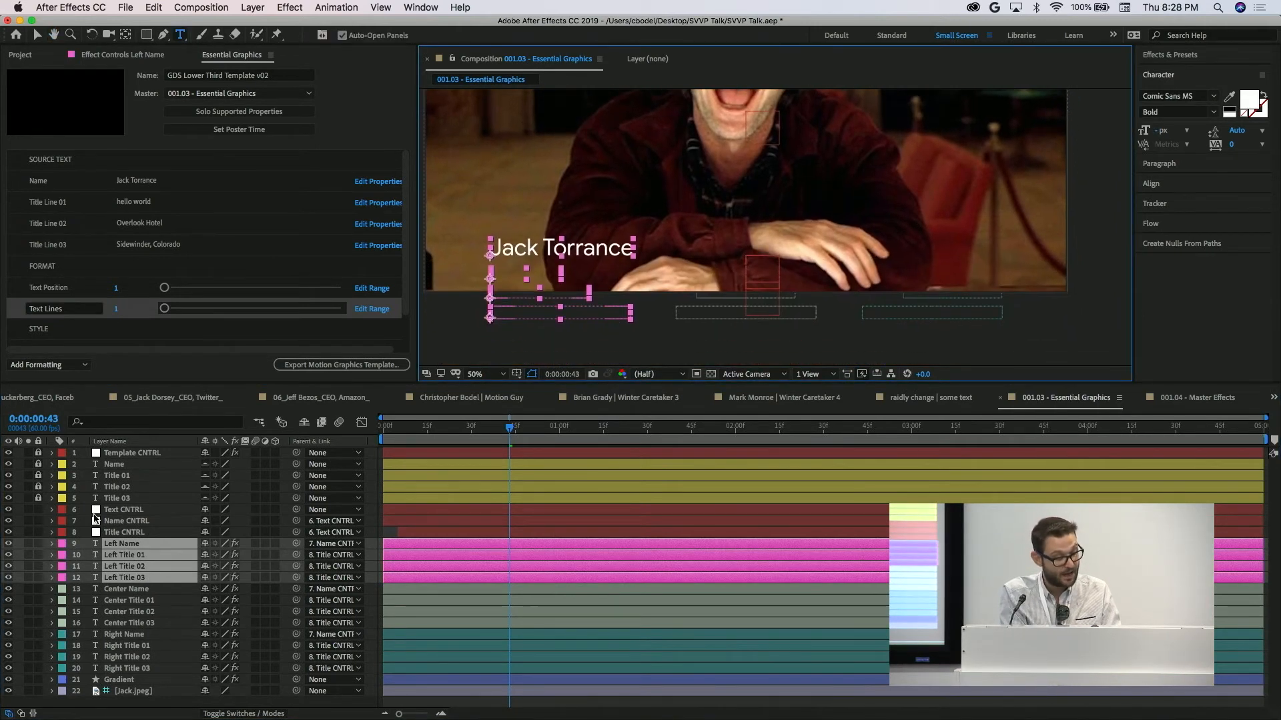
{"action": "left_click", "coordinate": [126, 590]}
{"action": "left_click", "coordinate": [128, 624], "text": "shift"}
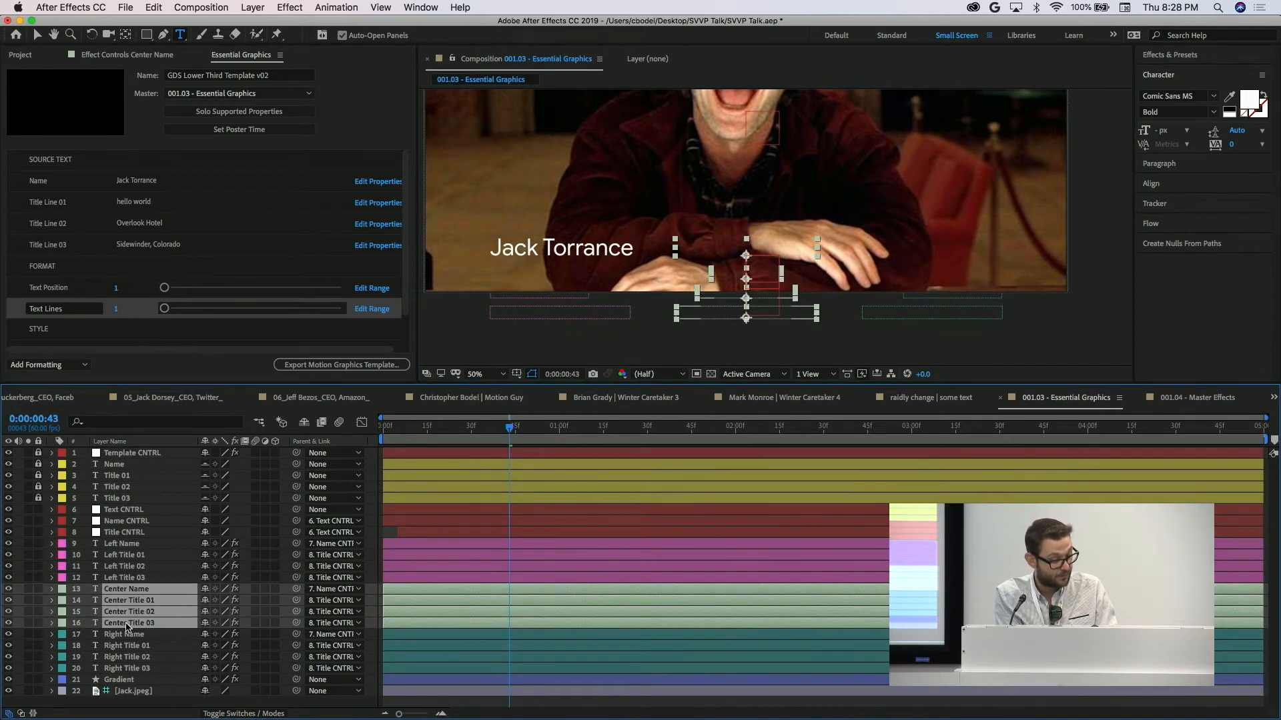
{"action": "left_click", "coordinate": [125, 634]}
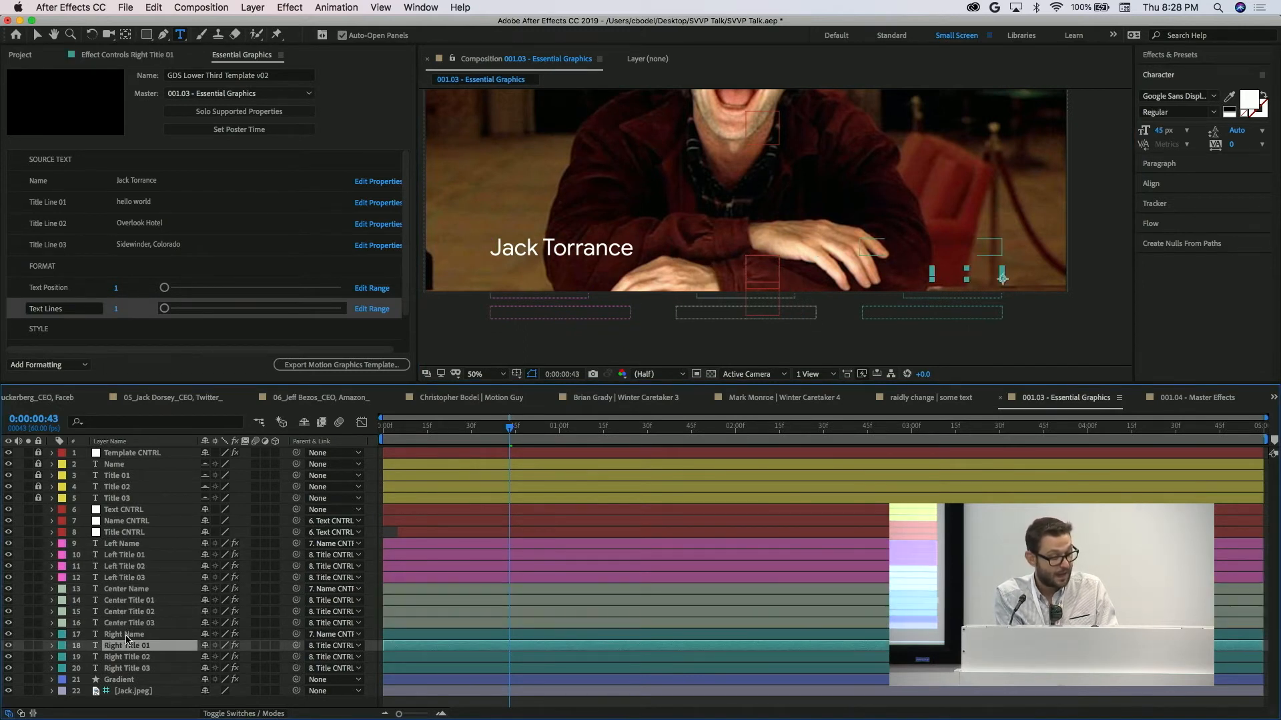
{"action": "left_click", "coordinate": [132, 669], "text": "shift"}
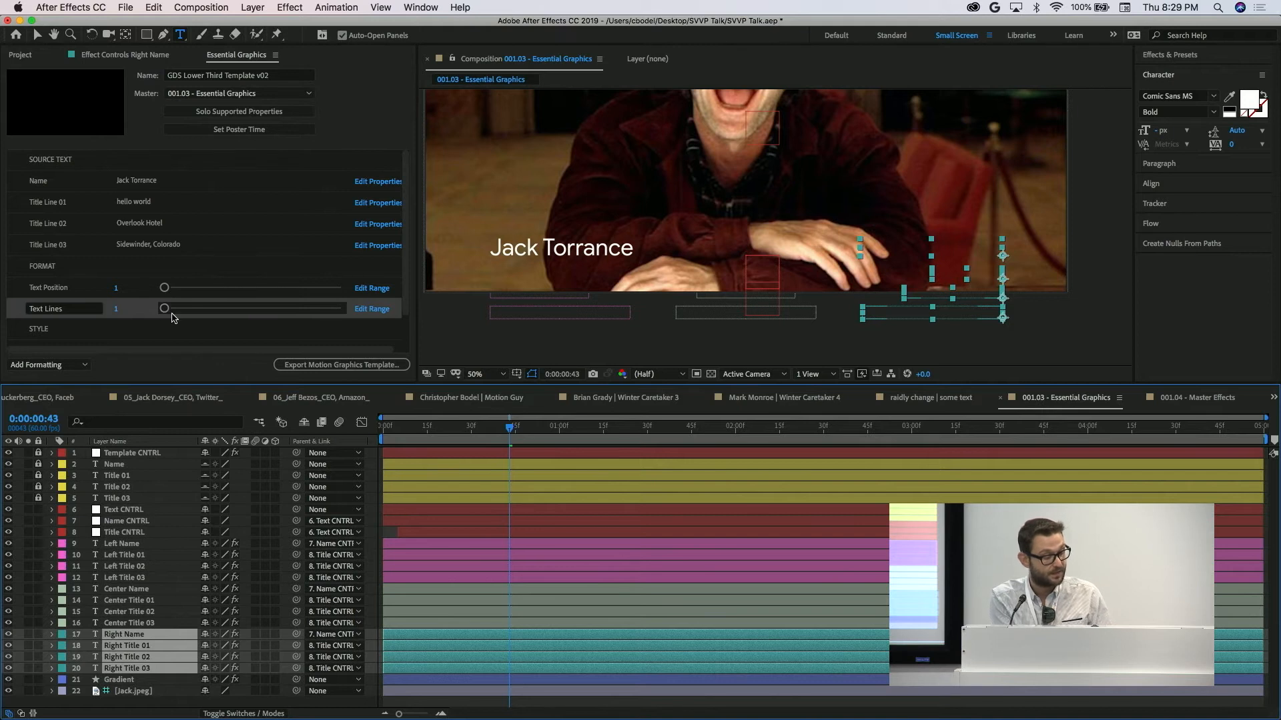
Test moving the text with the Text Position control and return it to 1.
{"action": "left_click", "coordinate": [164, 288]}
{"action": "left_click_drag", "start_coordinate": [194, 294], "coordinate": [279, 303]}
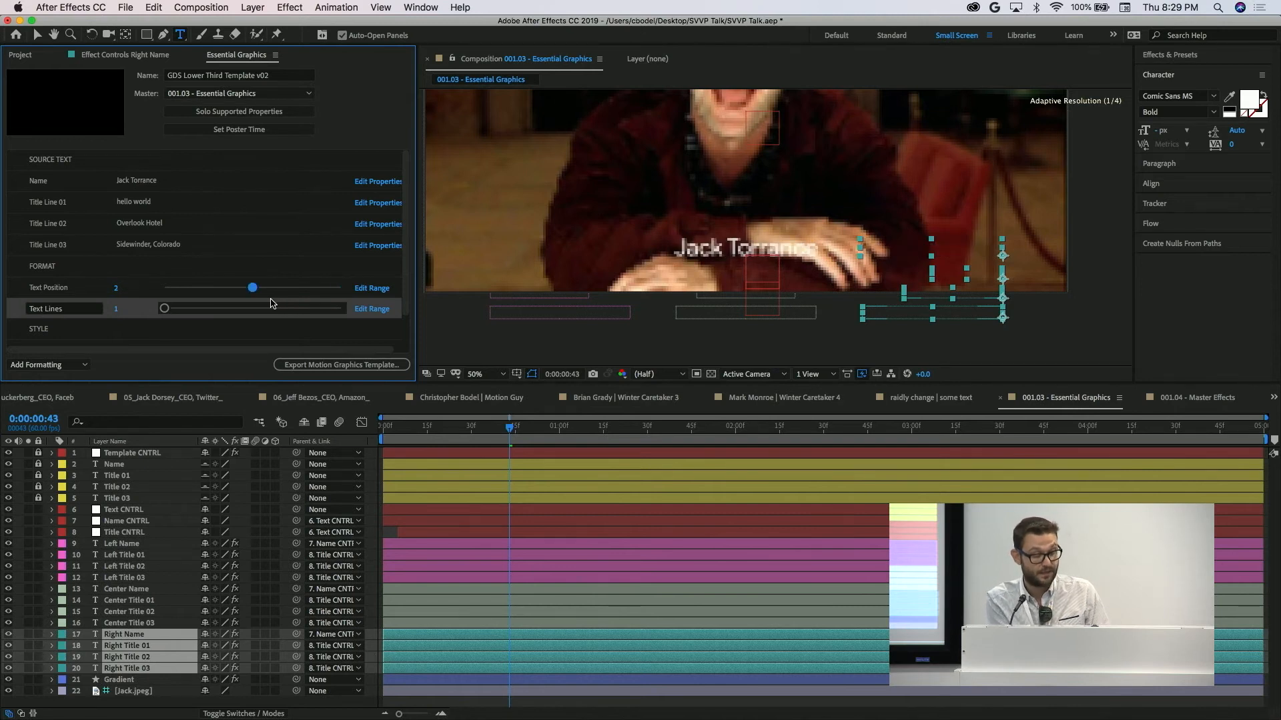
{"action": "left_click_drag", "start_coordinate": [199, 304], "coordinate": [171, 300]}
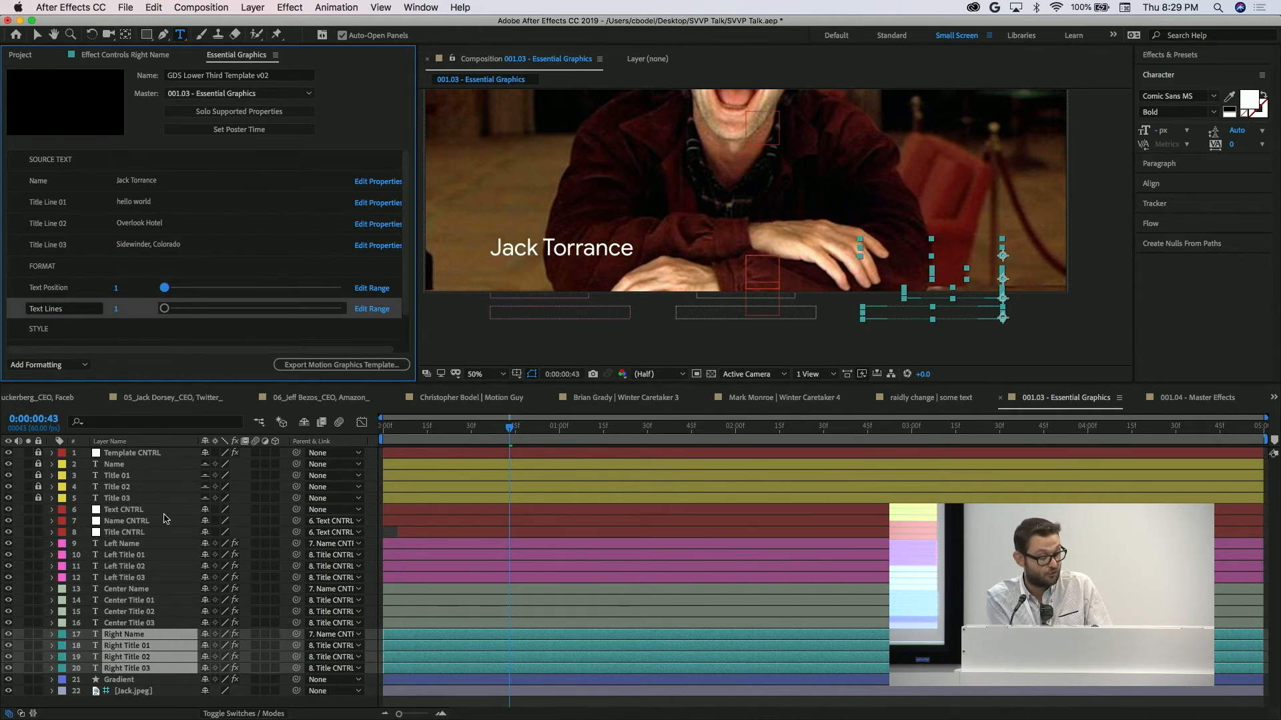
Set Text Position to 2, selecting the Left layers before the change and the Center layers after it to compare them.
{"action": "left_click", "coordinate": [133, 544]}
{"action": "left_click", "coordinate": [133, 578], "text": "shift"}
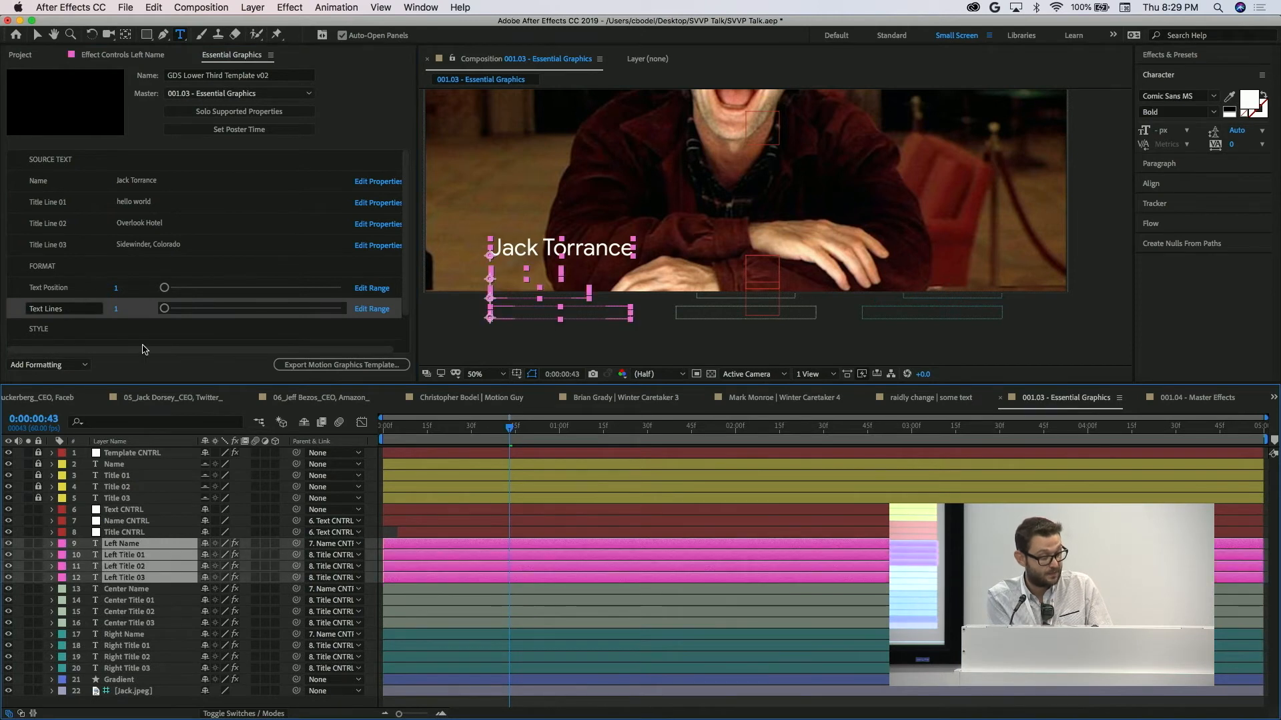
{"action": "left_click_drag", "start_coordinate": [164, 288], "coordinate": [243, 293]}
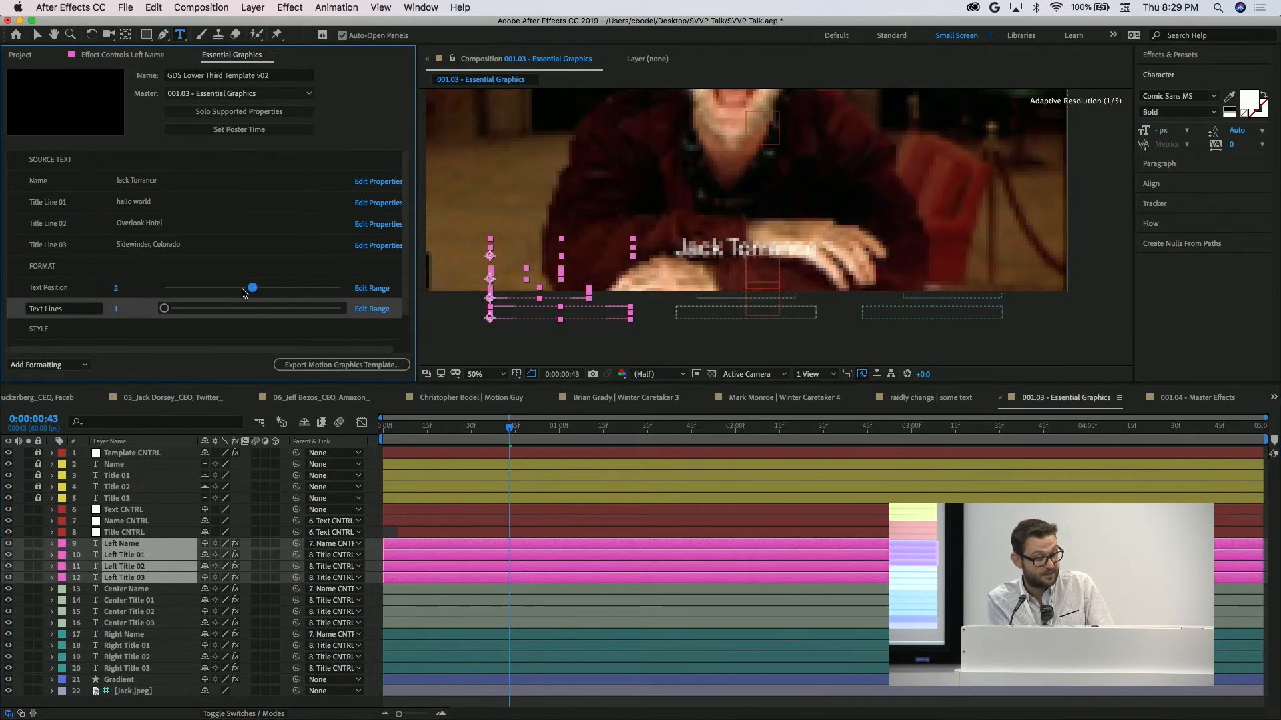
{"action": "left_click", "coordinate": [127, 589]}
{"action": "left_click", "coordinate": [133, 623], "text": "shift"}
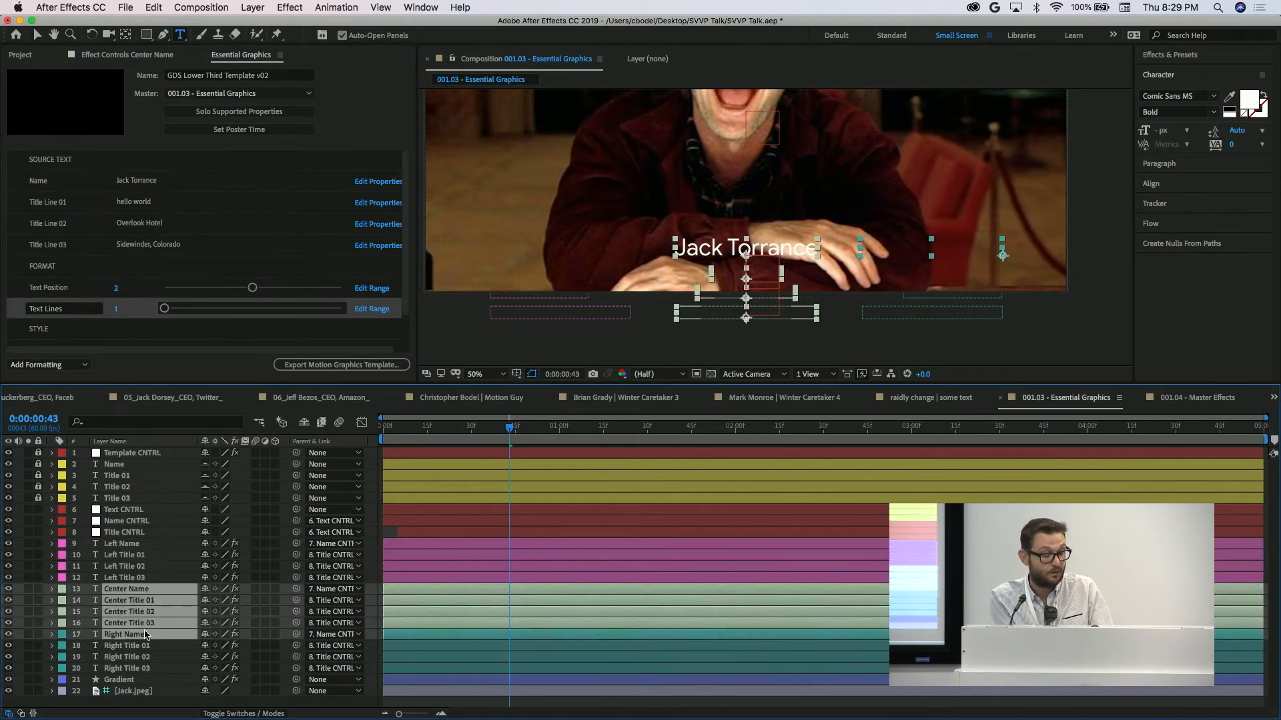
{"action": "left_click", "coordinate": [146, 635], "text": "super"}
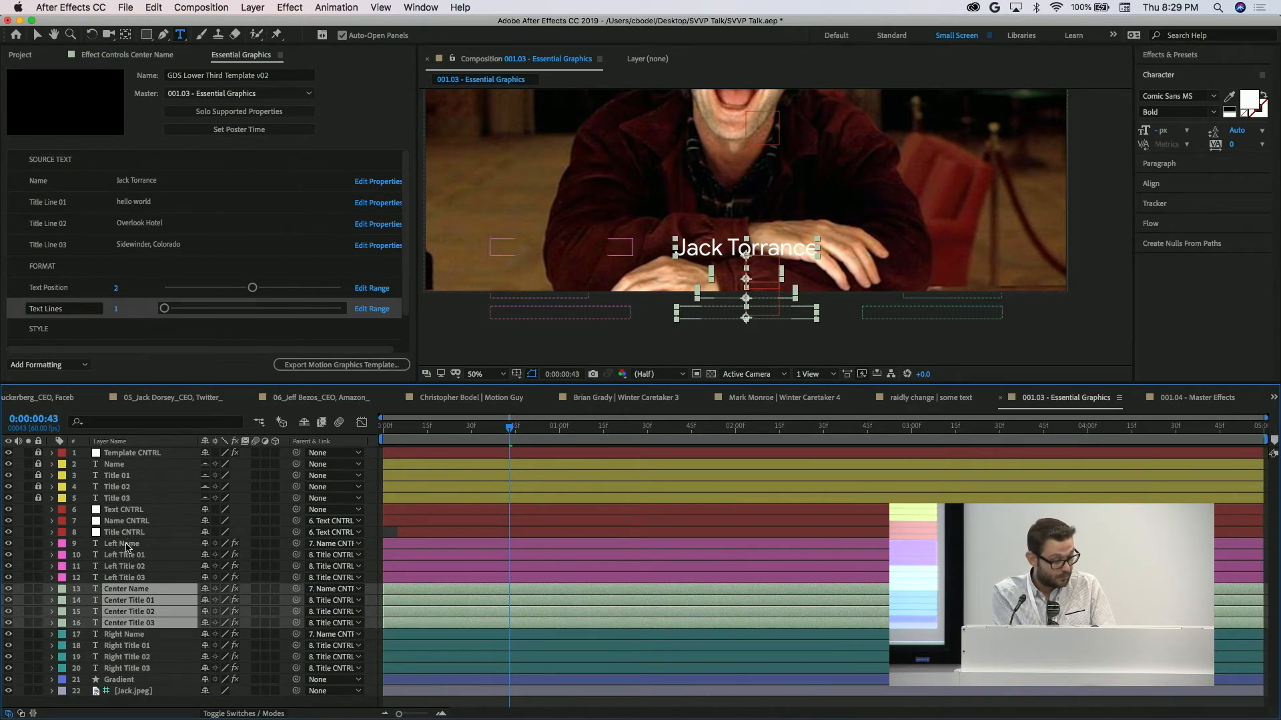
Reveal the Left Name layer's Opacity expression and examine its Position CNTRL slider condition.
{"action": "left_click", "coordinate": [128, 543]}
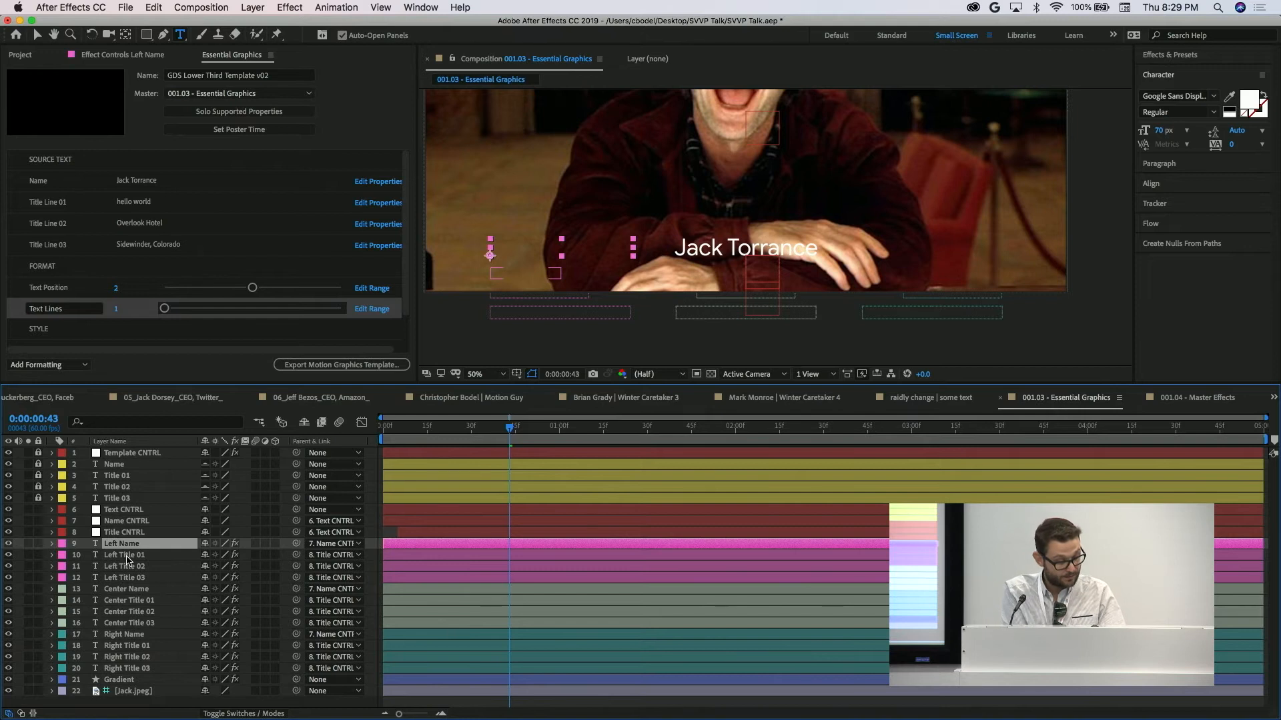
{"action": "key", "text": "t"}
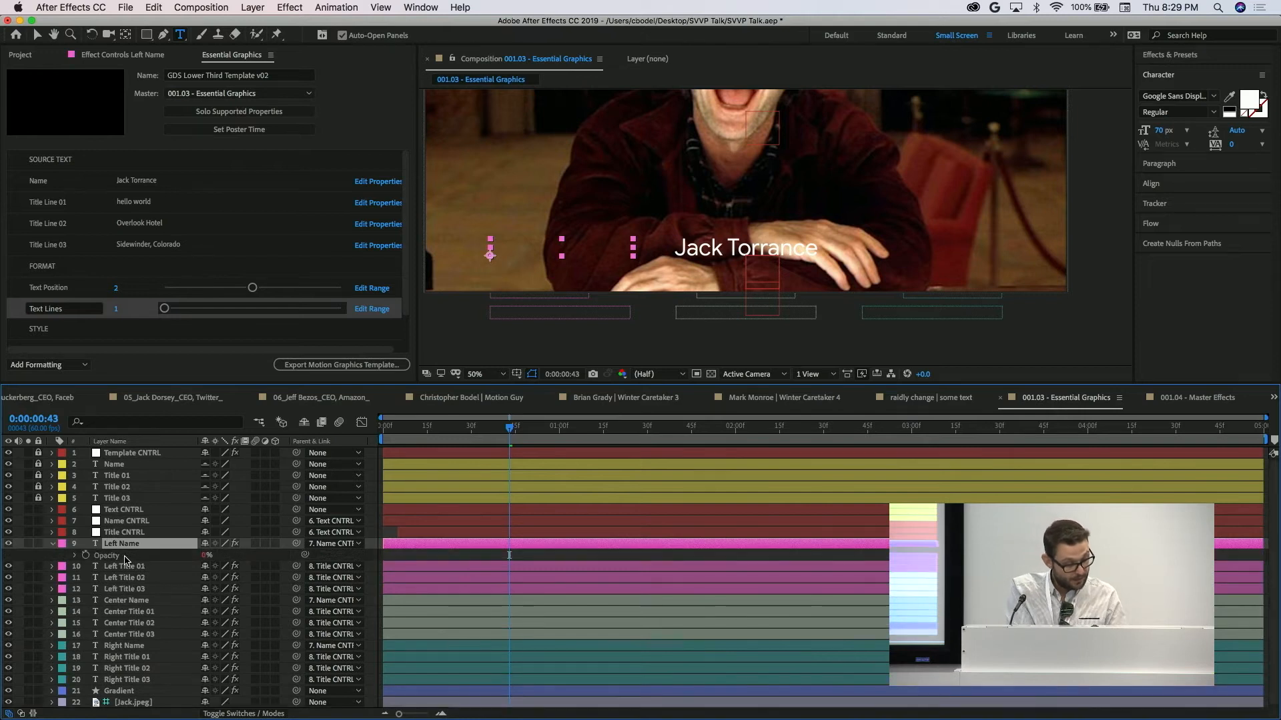
{"action": "left_click", "coordinate": [74, 556]}
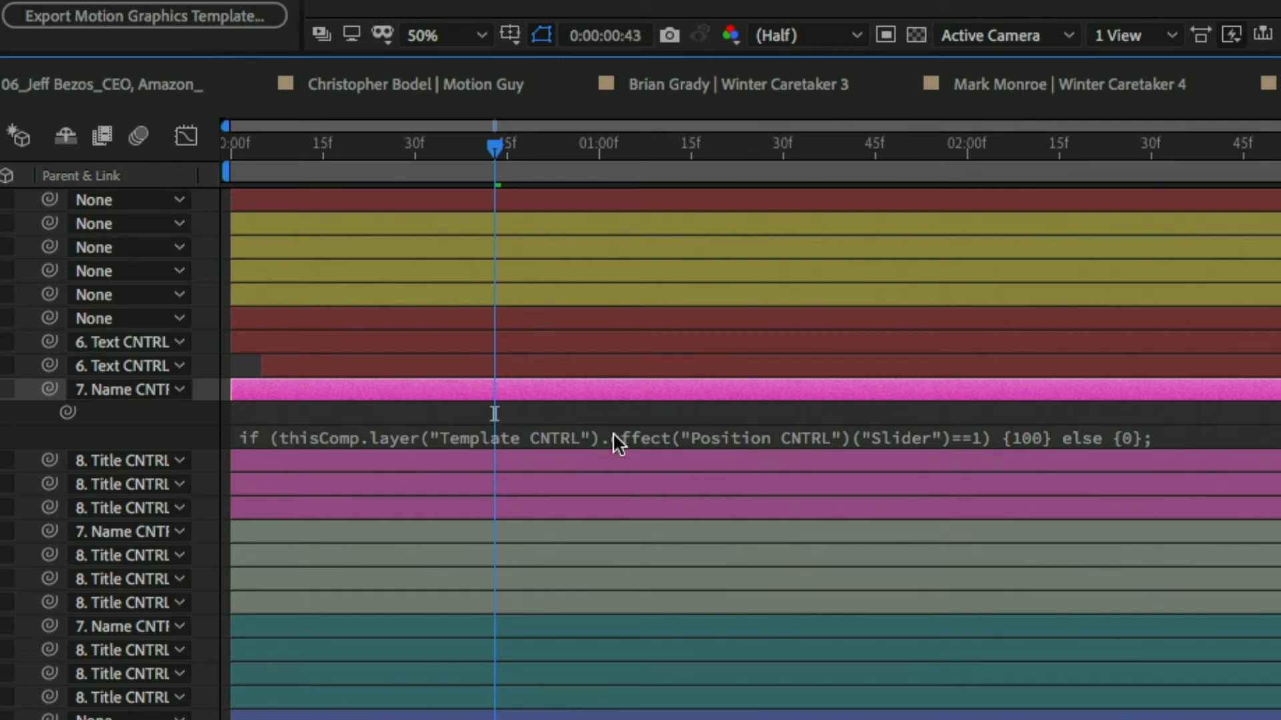
{"action": "left_click", "coordinate": [807, 441]}
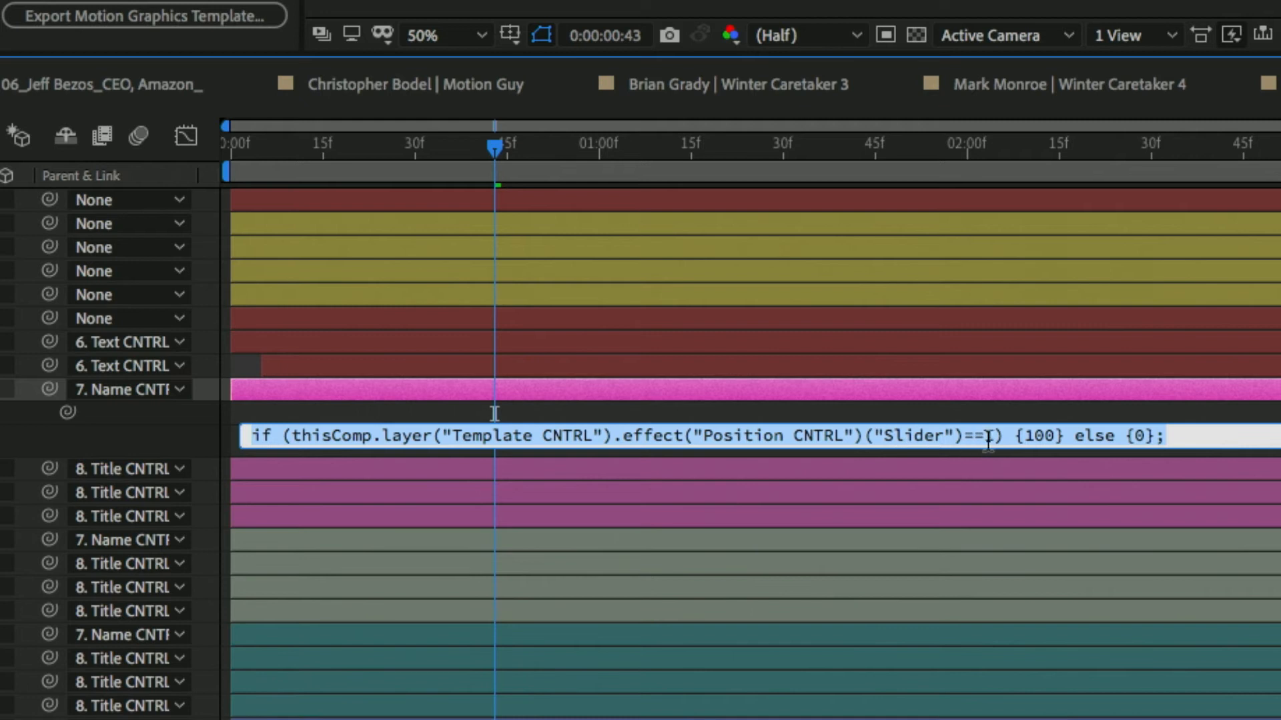
{"action": "left_click_drag", "start_coordinate": [986, 435], "coordinate": [292, 435]}
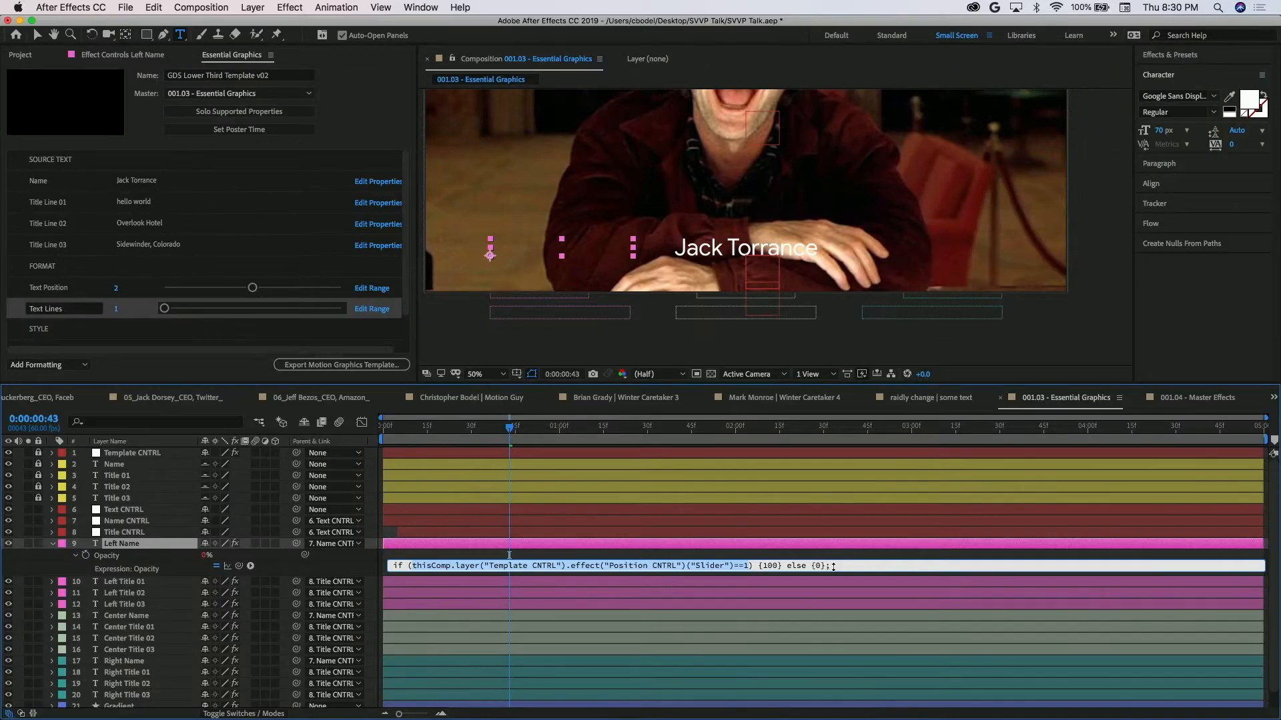
{"action": "left_click", "coordinate": [869, 567]}
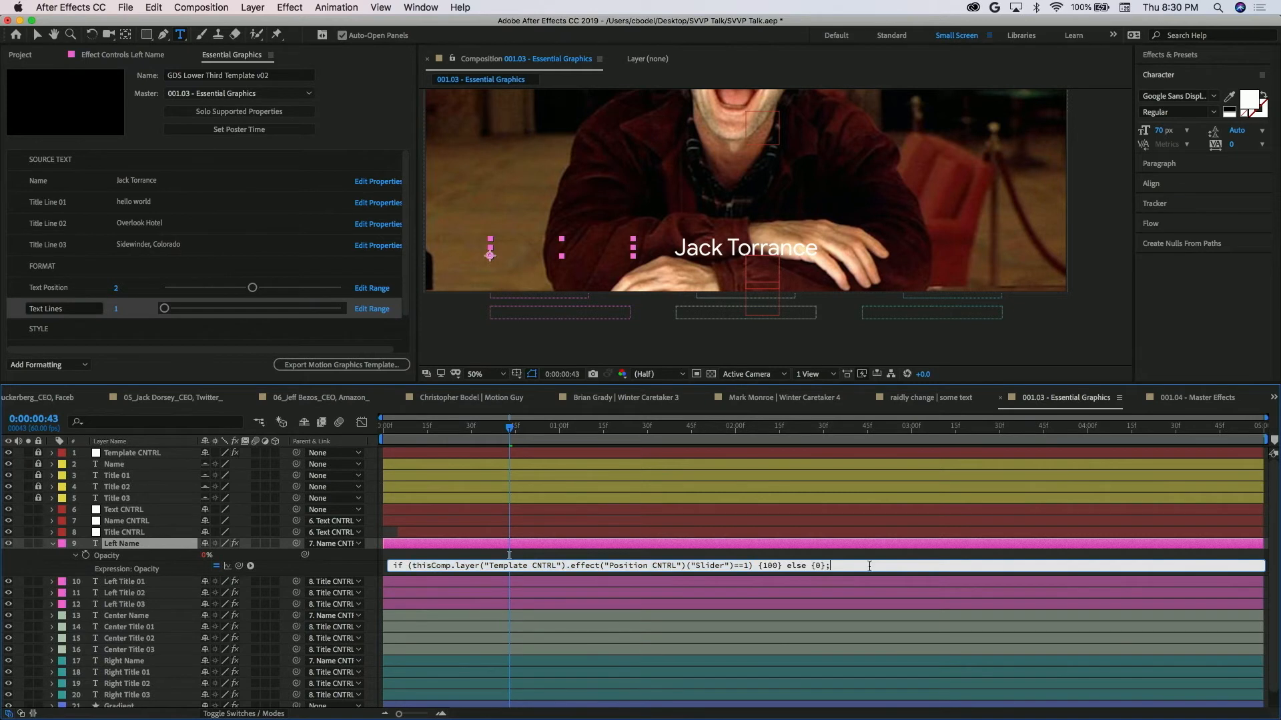
{"action": "key", "text": "super+a"}
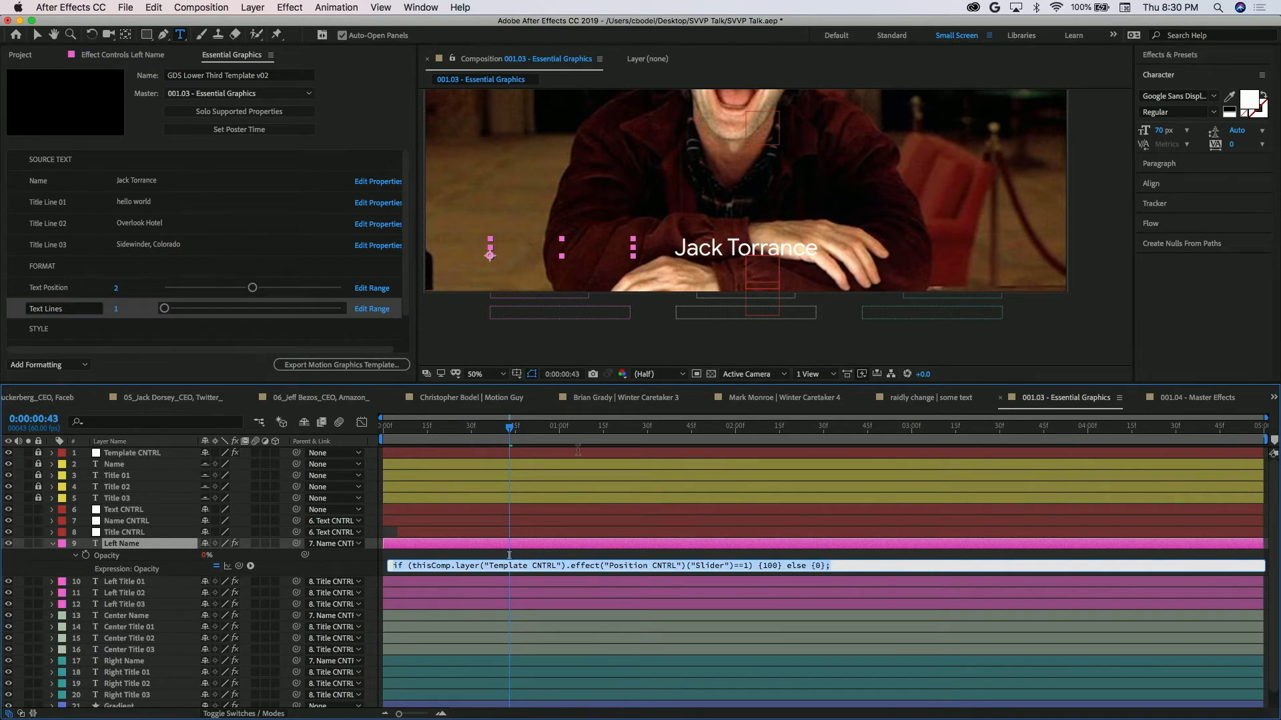
{"action": "left_click", "coordinate": [578, 451]}
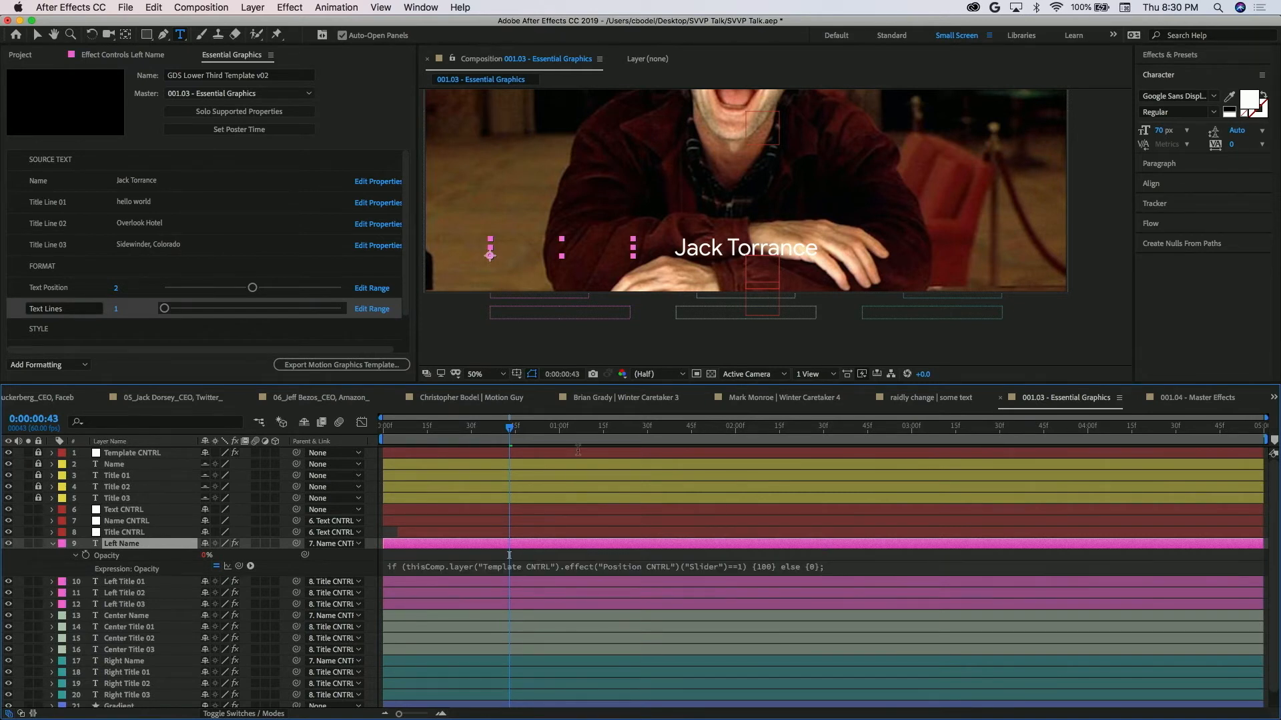
Set Text Lines to 4 and enlarge the composition viewer by shrinking the timeline, ending with the Selection tool active.
{"action": "left_click", "coordinate": [165, 310]}
{"action": "left_click_drag", "start_coordinate": [175, 316], "coordinate": [342, 308]}
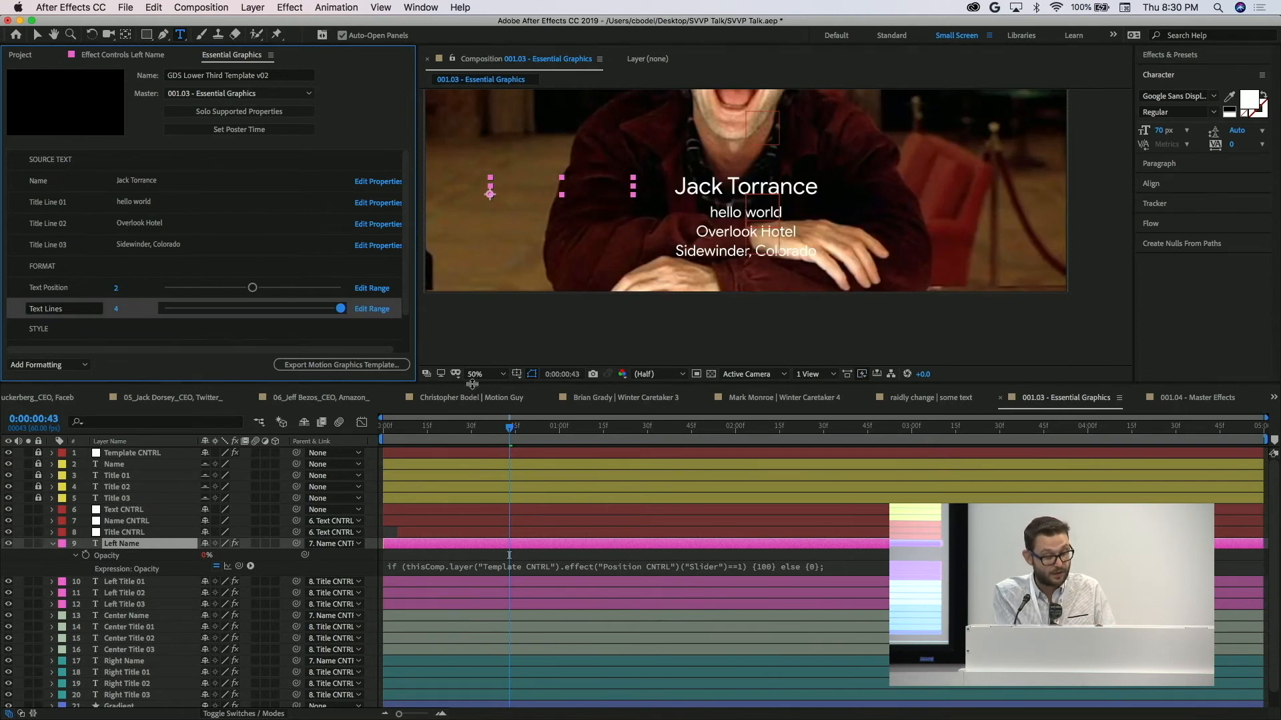
{"action": "left_click_drag", "start_coordinate": [474, 384], "coordinate": [474, 501]}
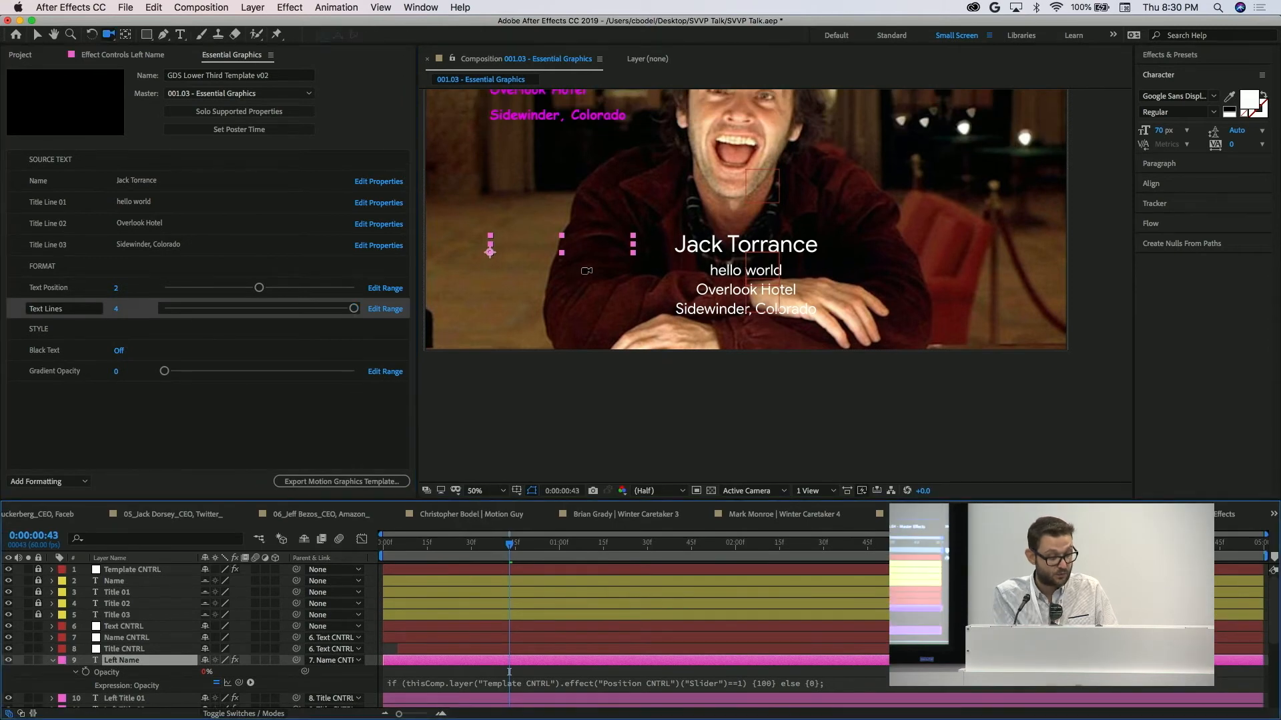
{"action": "left_click_drag", "start_coordinate": [574, 265], "coordinate": [610, 364]}
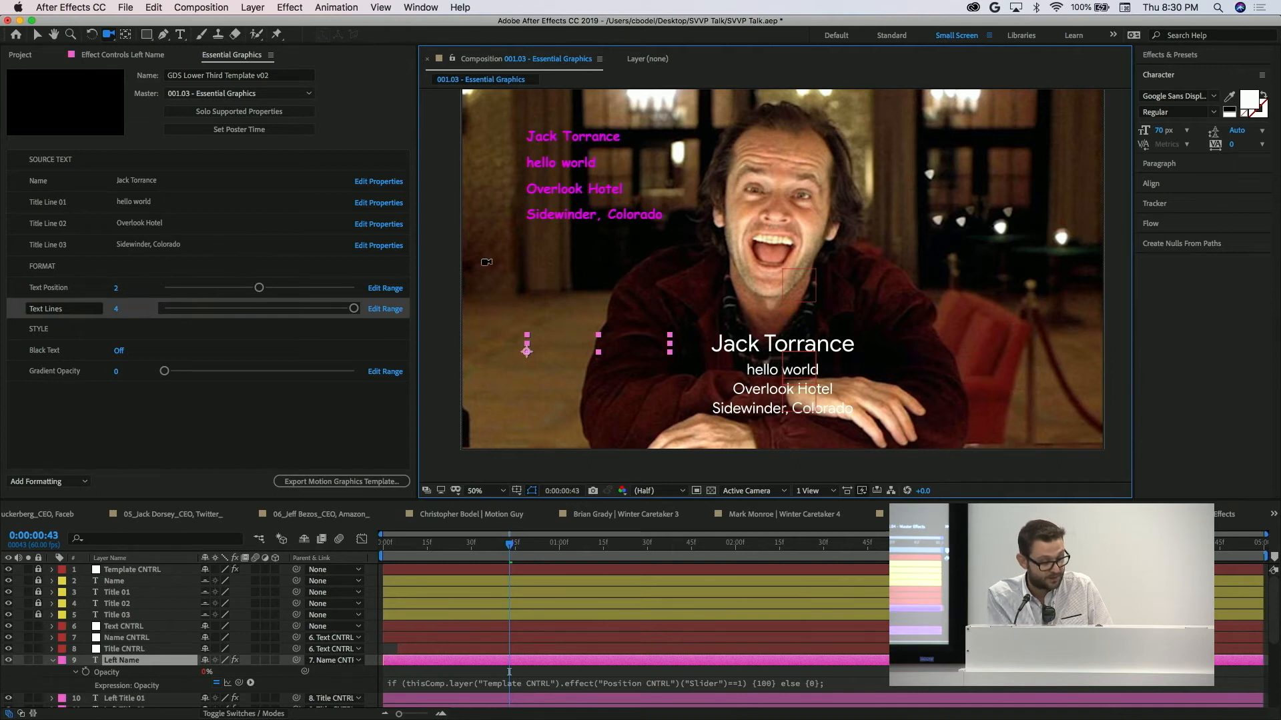
{"action": "key", "text": "v"}
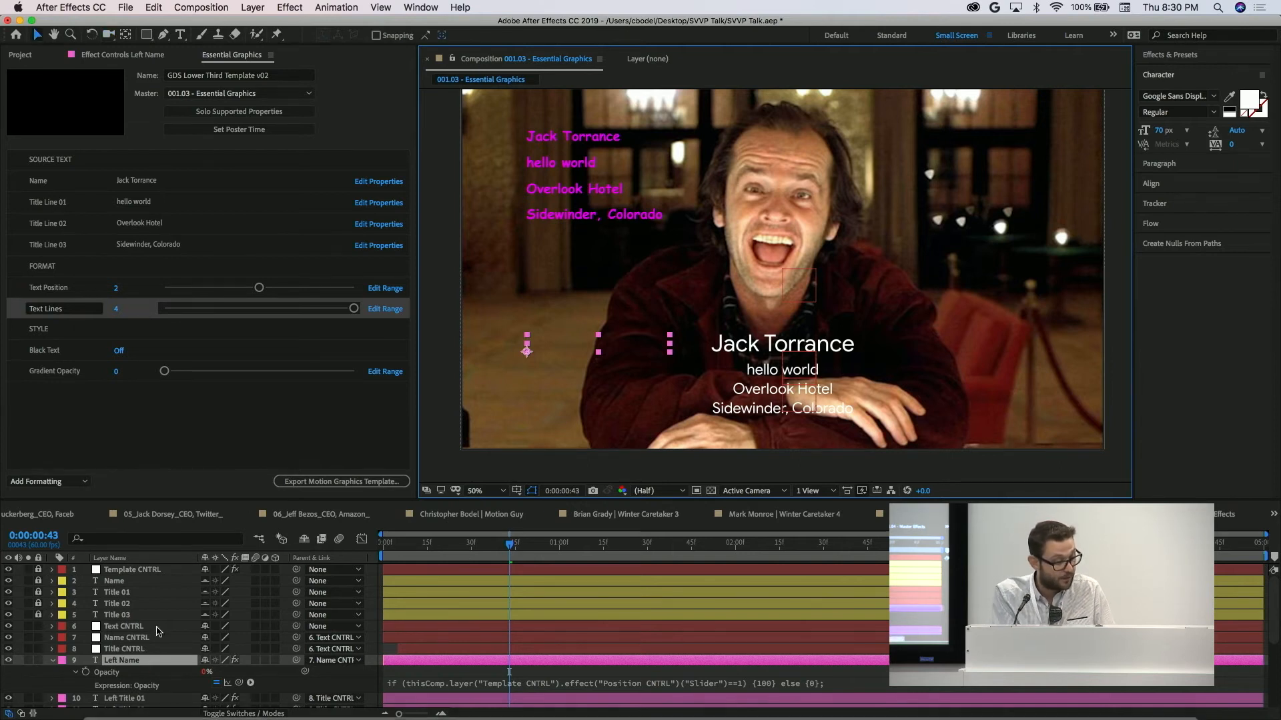
Unlock the Name, Title 01 and Title 02 source text layers and open the Name layer's text for editing.
{"action": "left_click", "coordinate": [114, 583]}
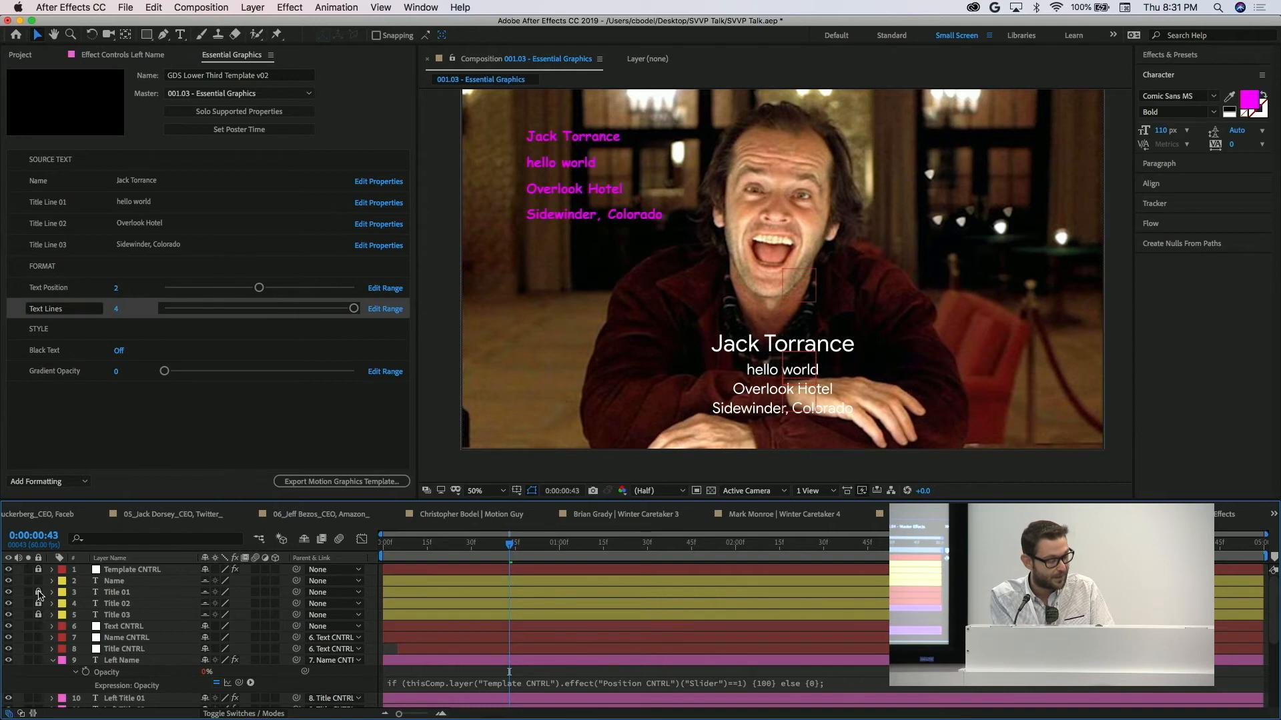
{"action": "left_click", "coordinate": [38, 603]}
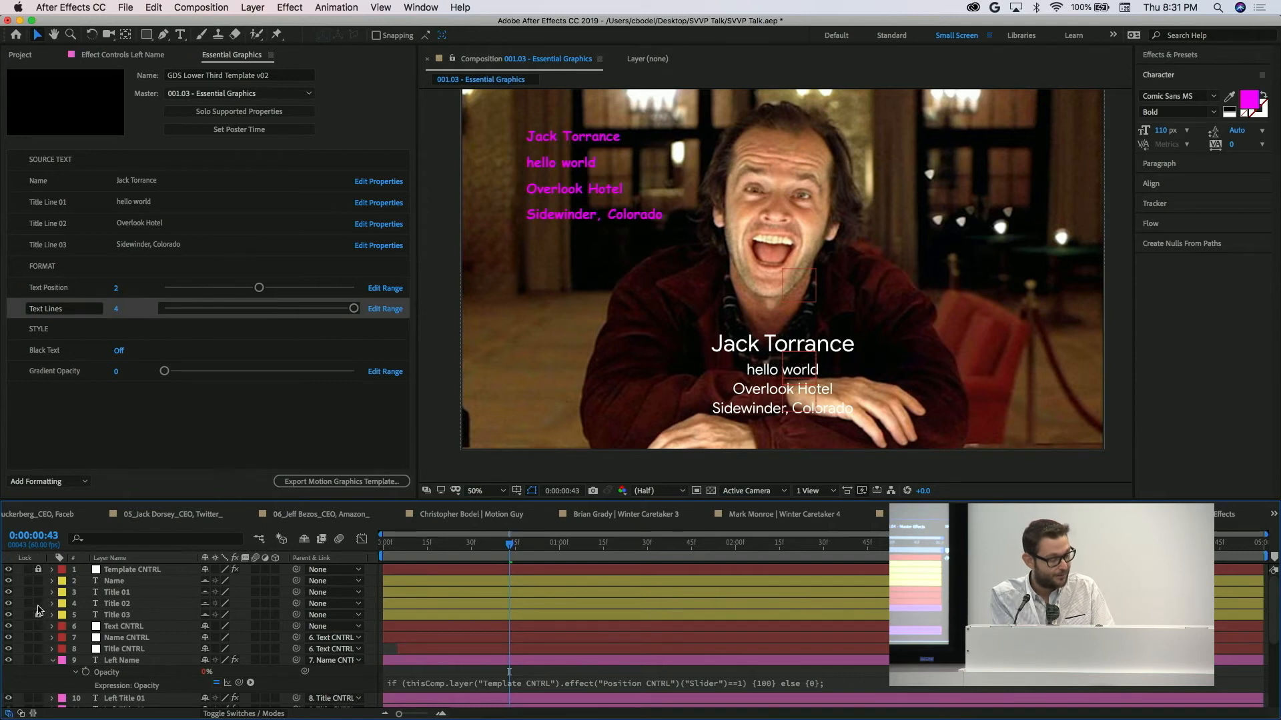
{"action": "double_click", "coordinate": [115, 581]}
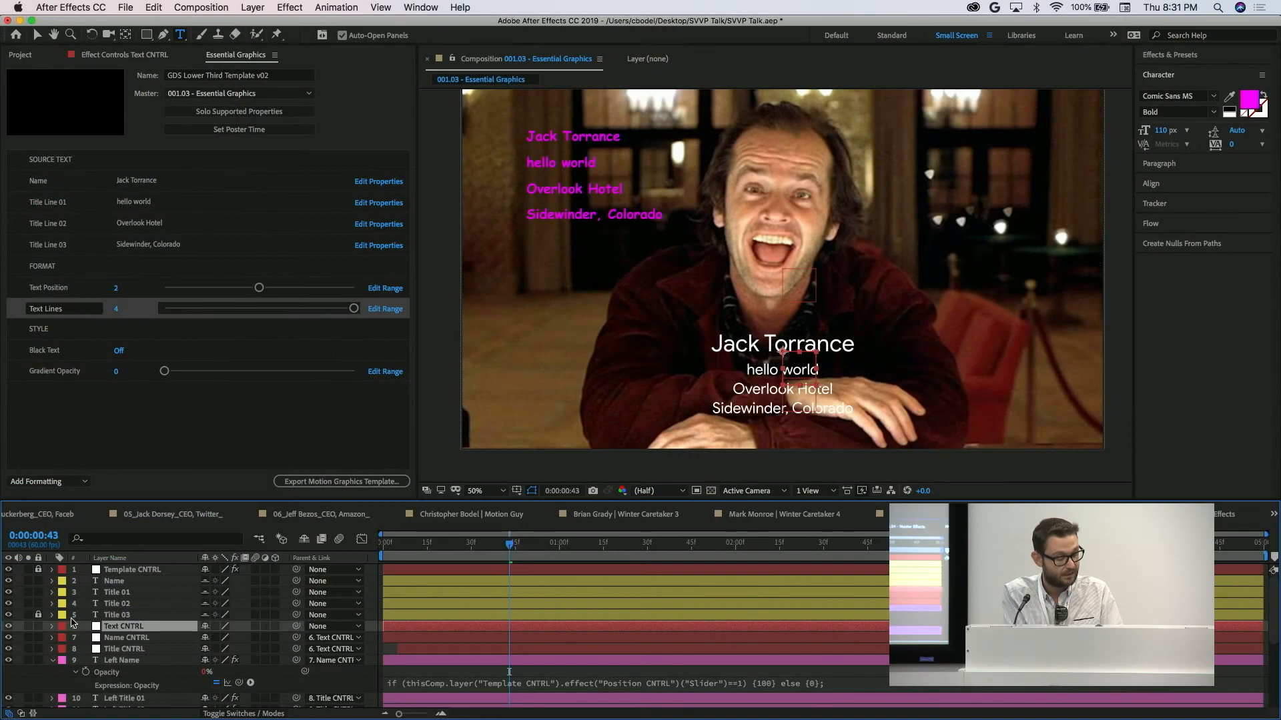
Expand the Text CNTRL layer, and reveal the Source Text expression in the Left Name layer's text properties.
{"action": "left_click", "coordinate": [52, 627]}
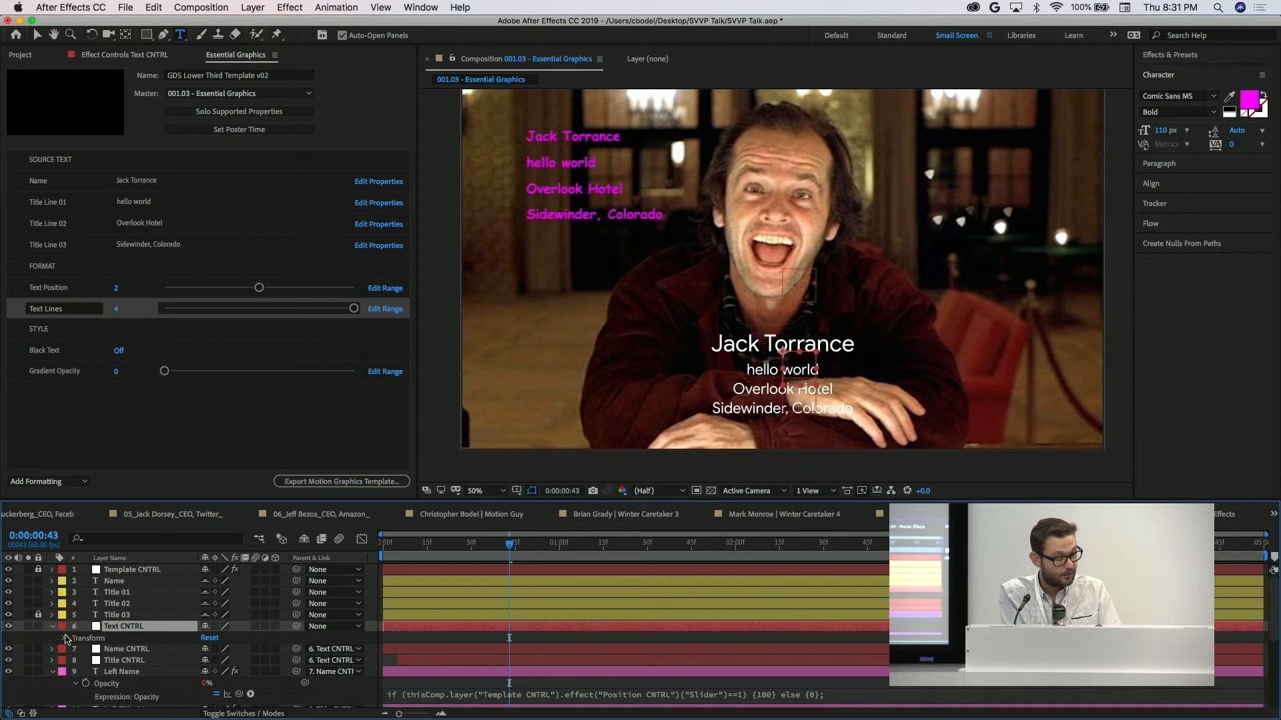
{"action": "left_click", "coordinate": [64, 639]}
{"action": "left_click", "coordinate": [63, 639]}
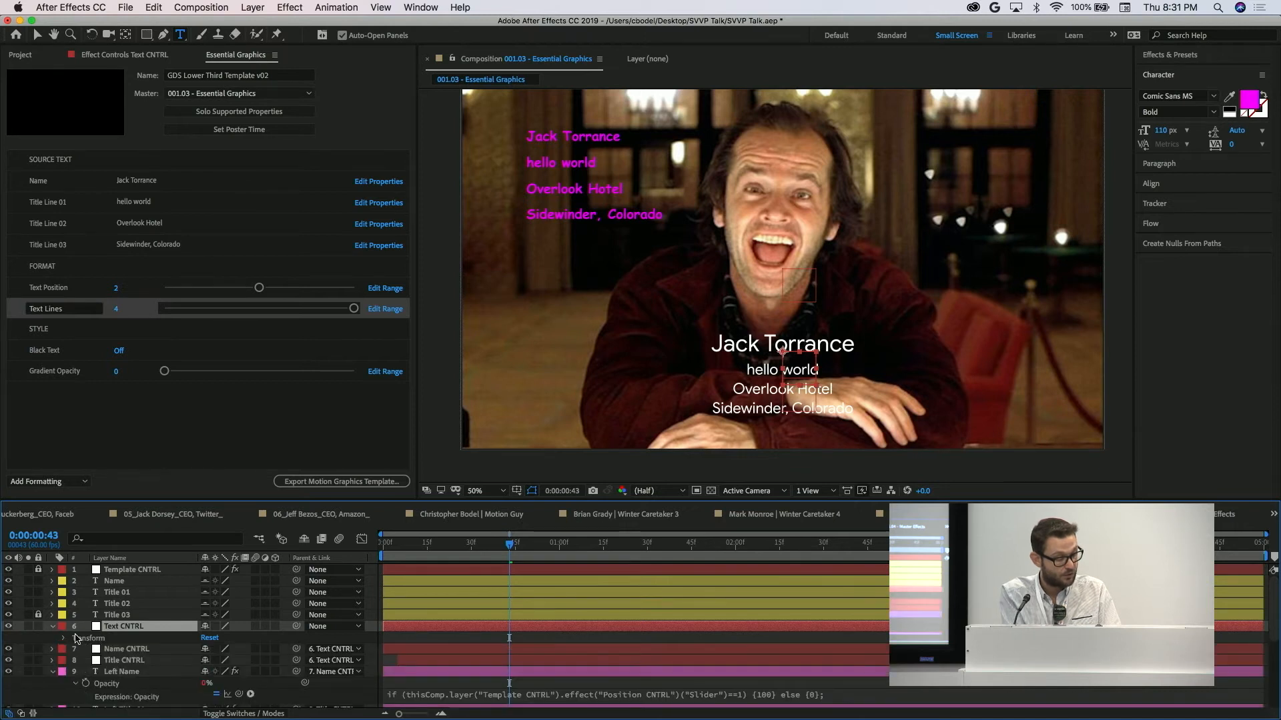
{"action": "scroll", "coordinate": [66, 657], "scroll_direction": "down", "scroll_amount": 3}
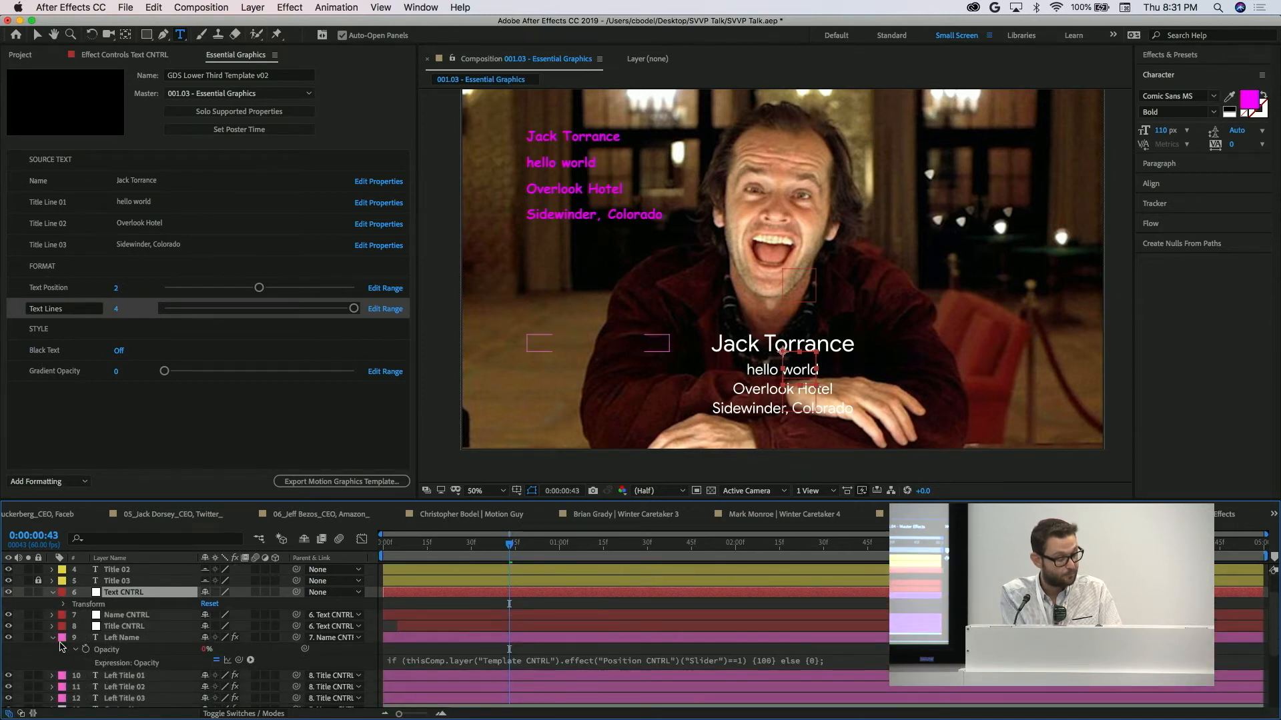
{"action": "left_click", "coordinate": [53, 639]}
{"action": "left_click", "coordinate": [52, 639]}
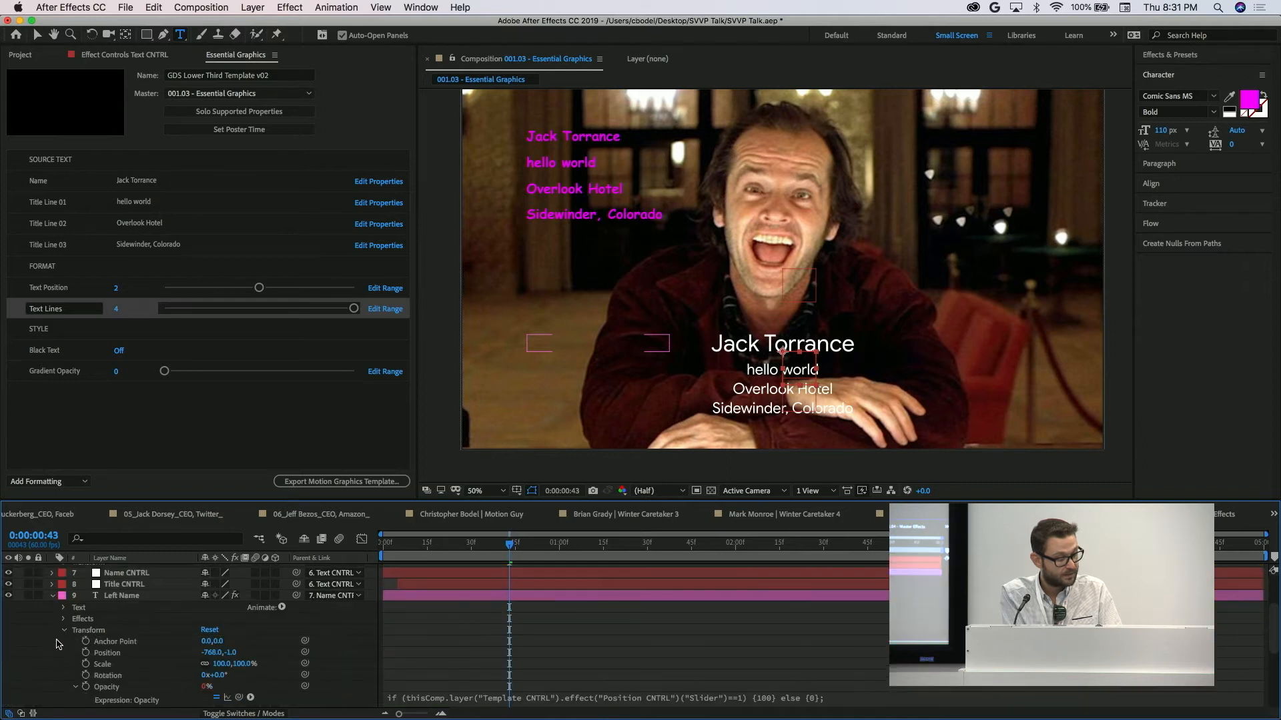
{"action": "left_click", "coordinate": [63, 608]}
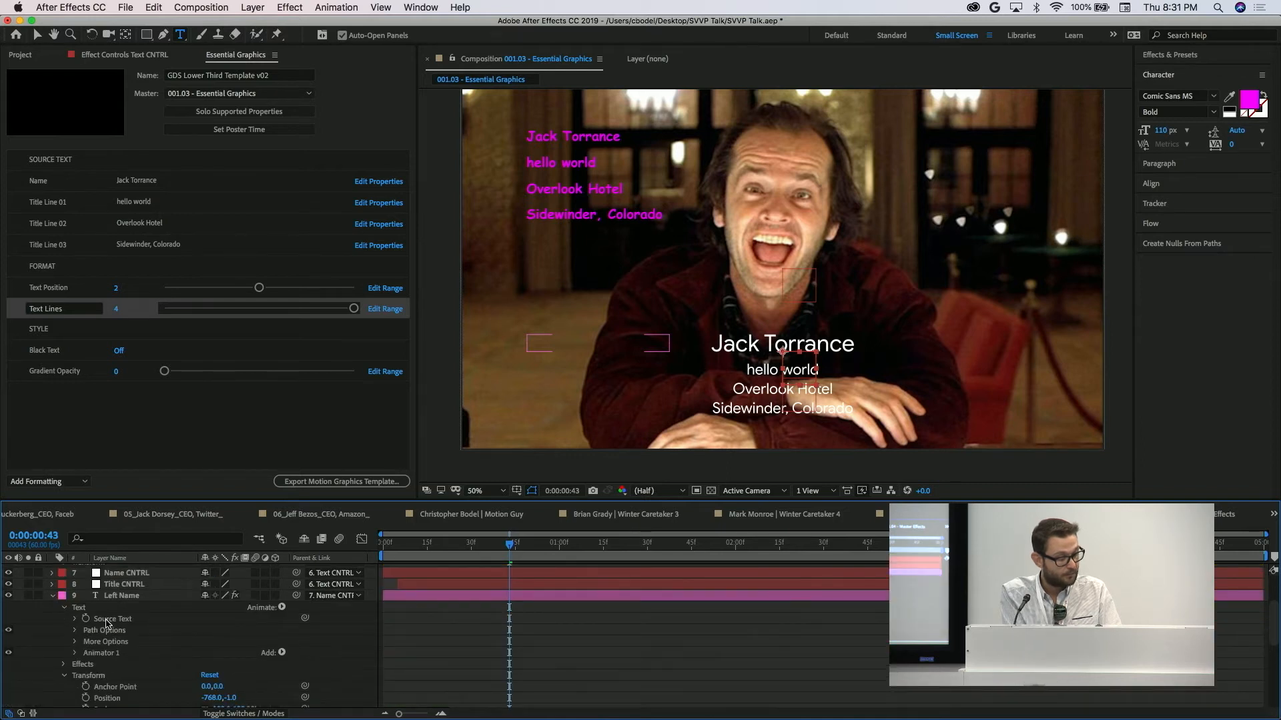
{"action": "left_click", "coordinate": [107, 620]}
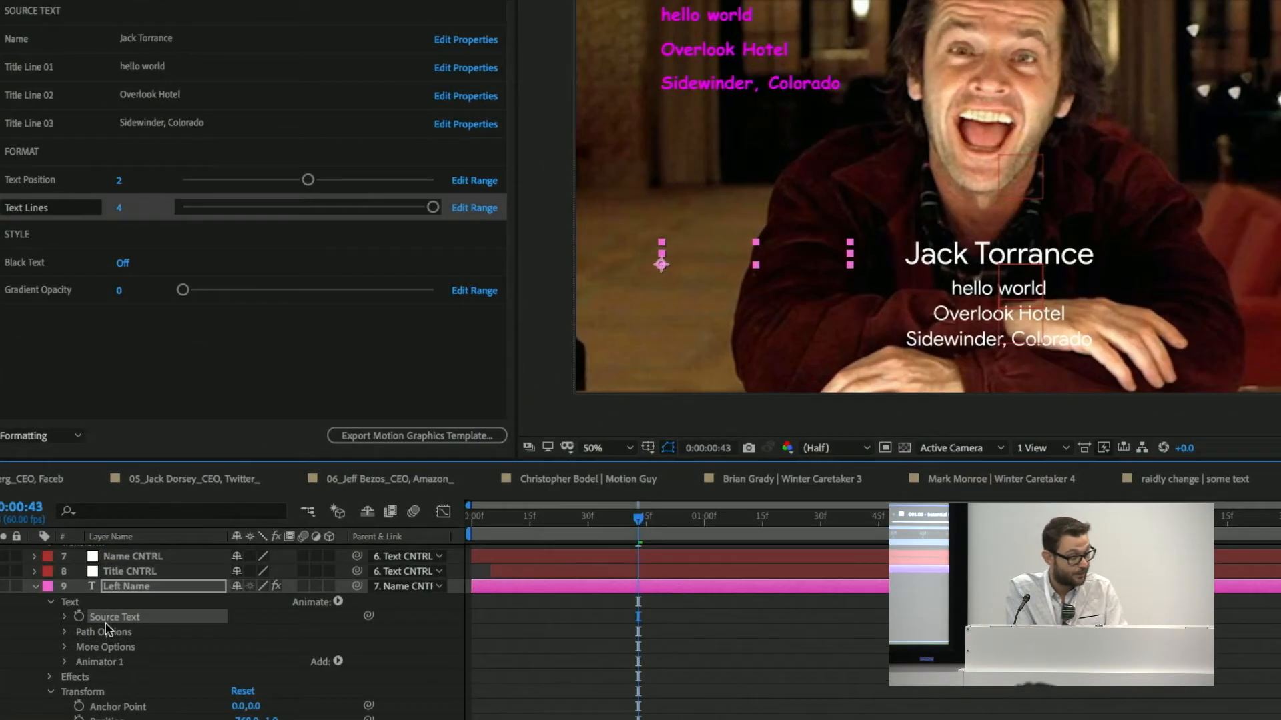
{"action": "type", "text": "thisComp.layer(\"Name\").text.sourceText"}
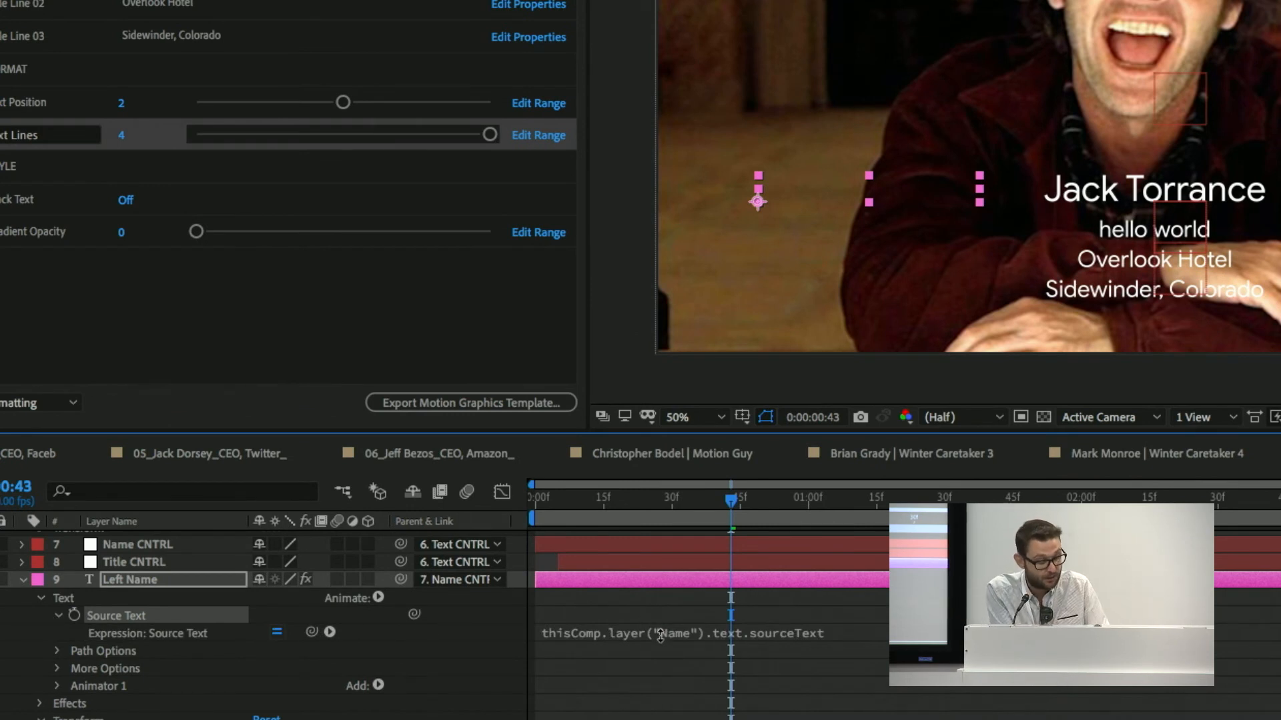
Compare the Left Name Source Text expression with the Name layer it references, and collapse Left Name's text properties.
{"action": "scroll", "coordinate": [269, 555], "scroll_direction": "up", "scroll_amount": 4}
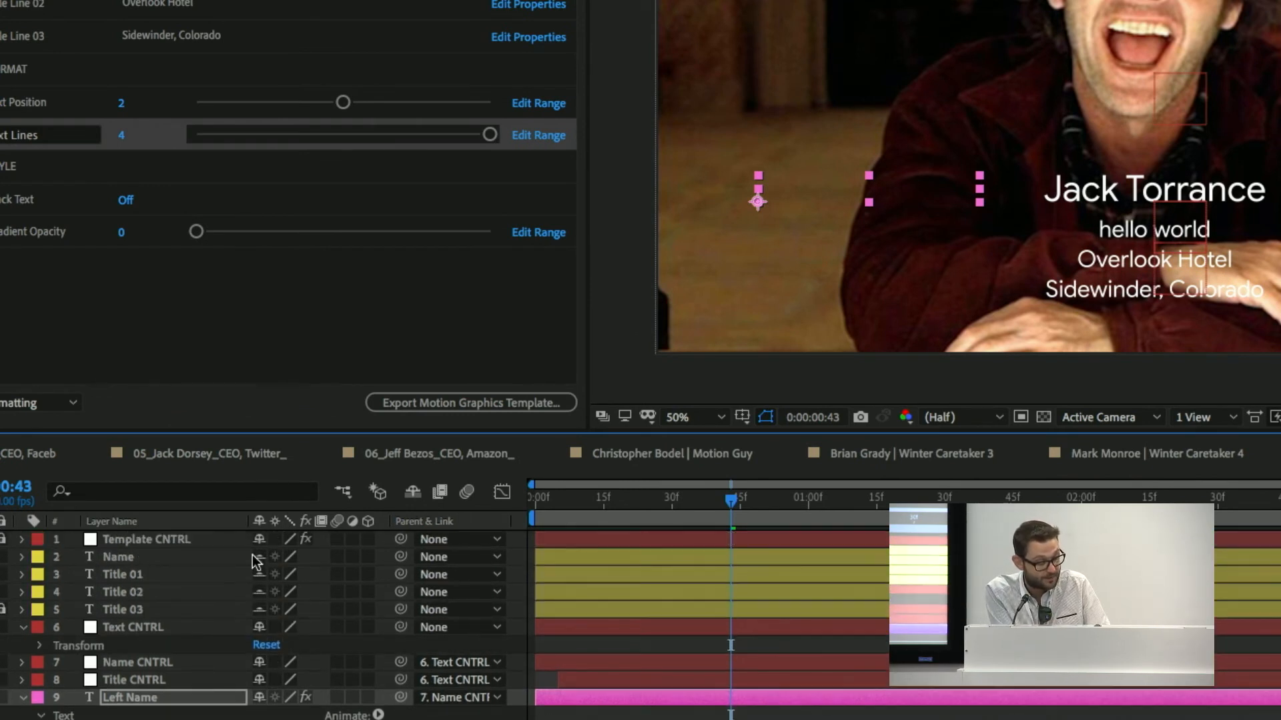
{"action": "scroll", "coordinate": [402, 662], "scroll_direction": "down", "scroll_amount": 4}
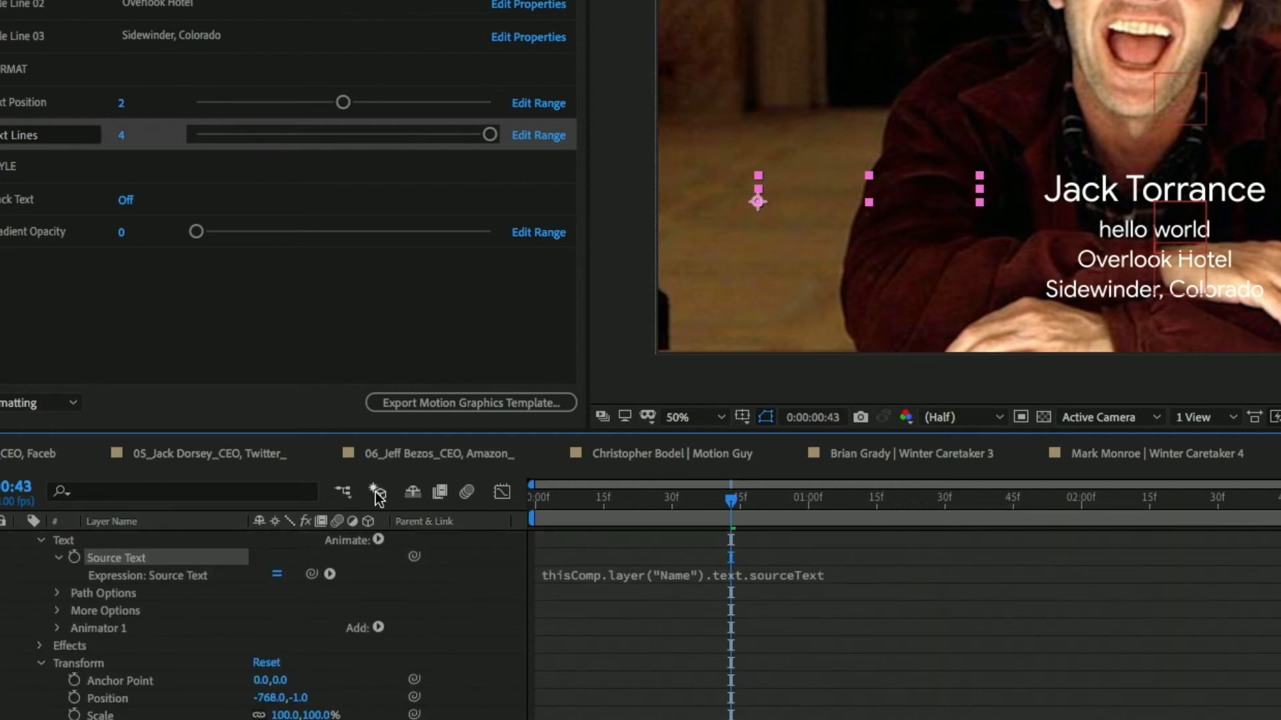
{"action": "left_click", "coordinate": [42, 539]}
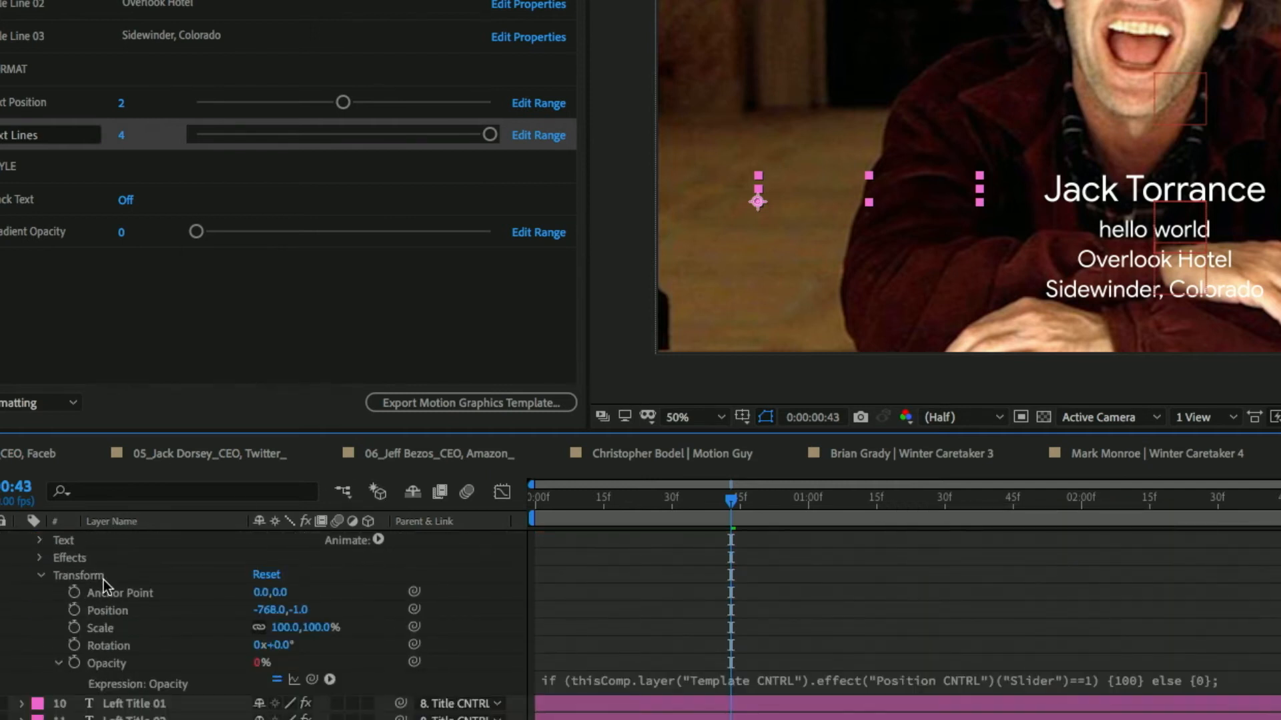
{"action": "scroll", "coordinate": [103, 579], "scroll_direction": "up", "scroll_amount": 5}
{"action": "scroll", "coordinate": [923, 120], "scroll_direction": "down", "scroll_amount": 2}
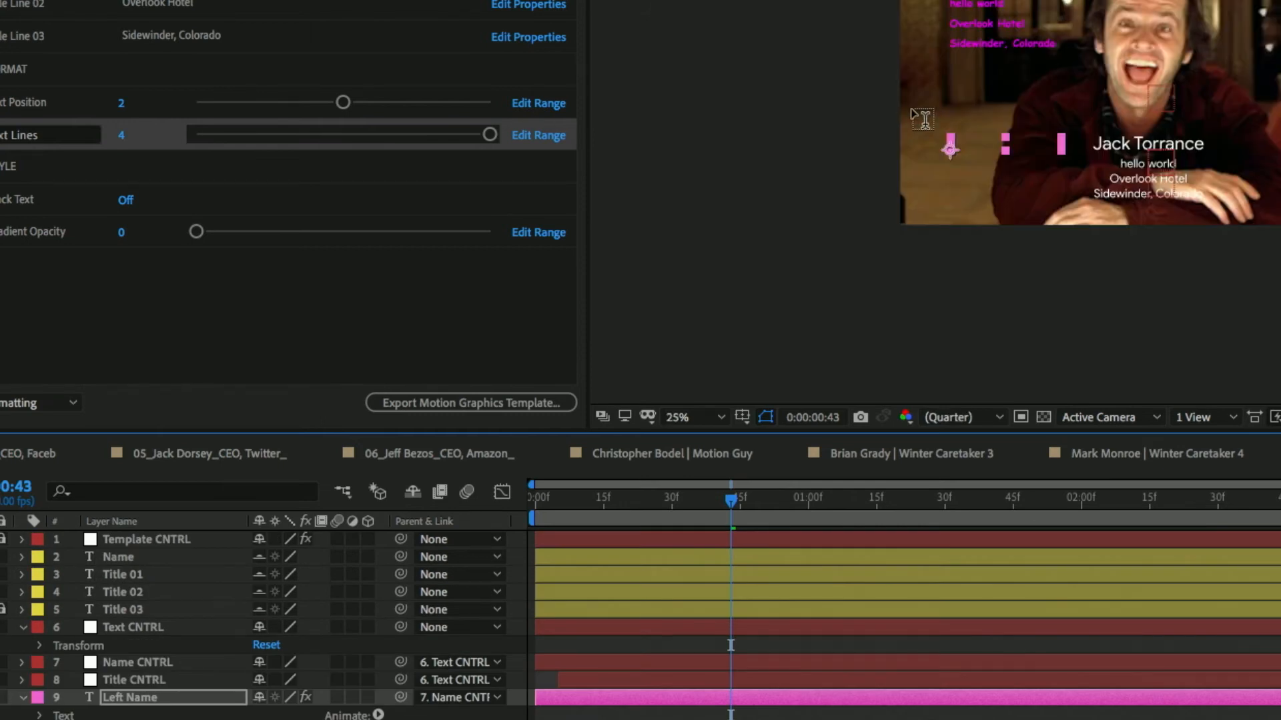
Reposition the composition image at 25% in the viewer and raise the Text Position control to shift the text placement.
{"action": "left_click_drag", "start_coordinate": [1053, 62], "coordinate": [843, 150]}
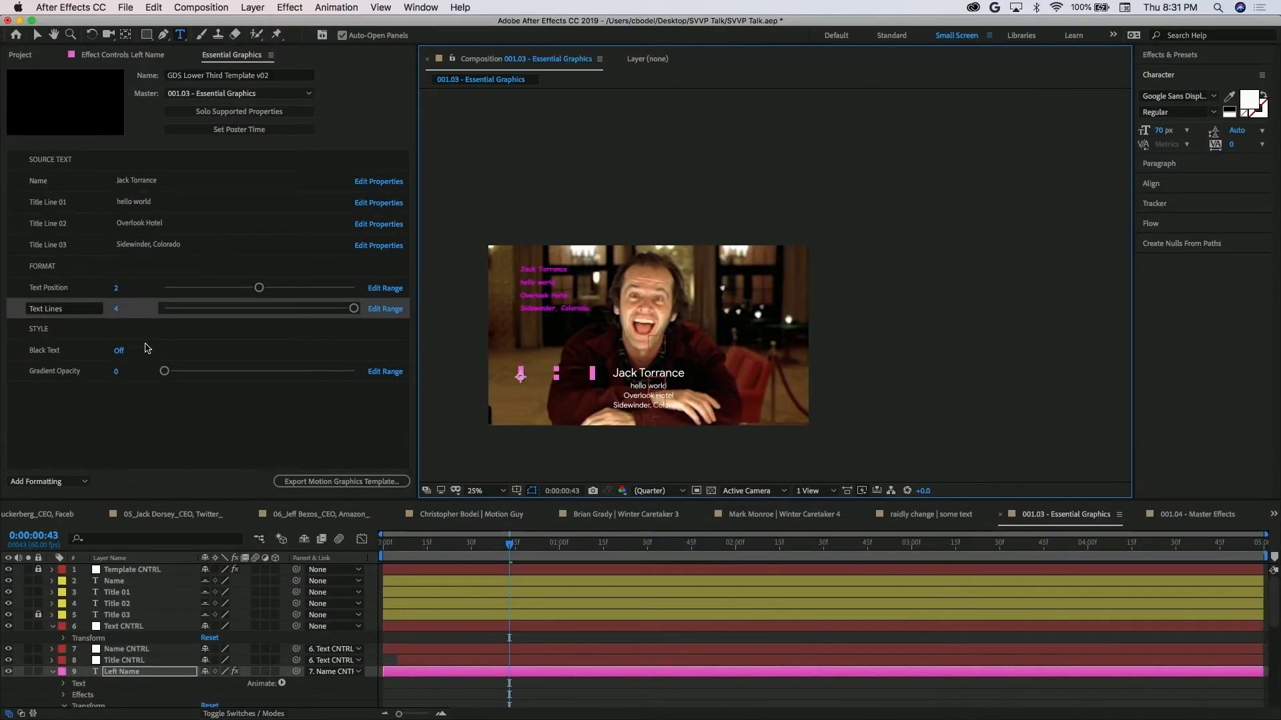
{"action": "left_click_drag", "start_coordinate": [259, 287], "coordinate": [343, 301]}
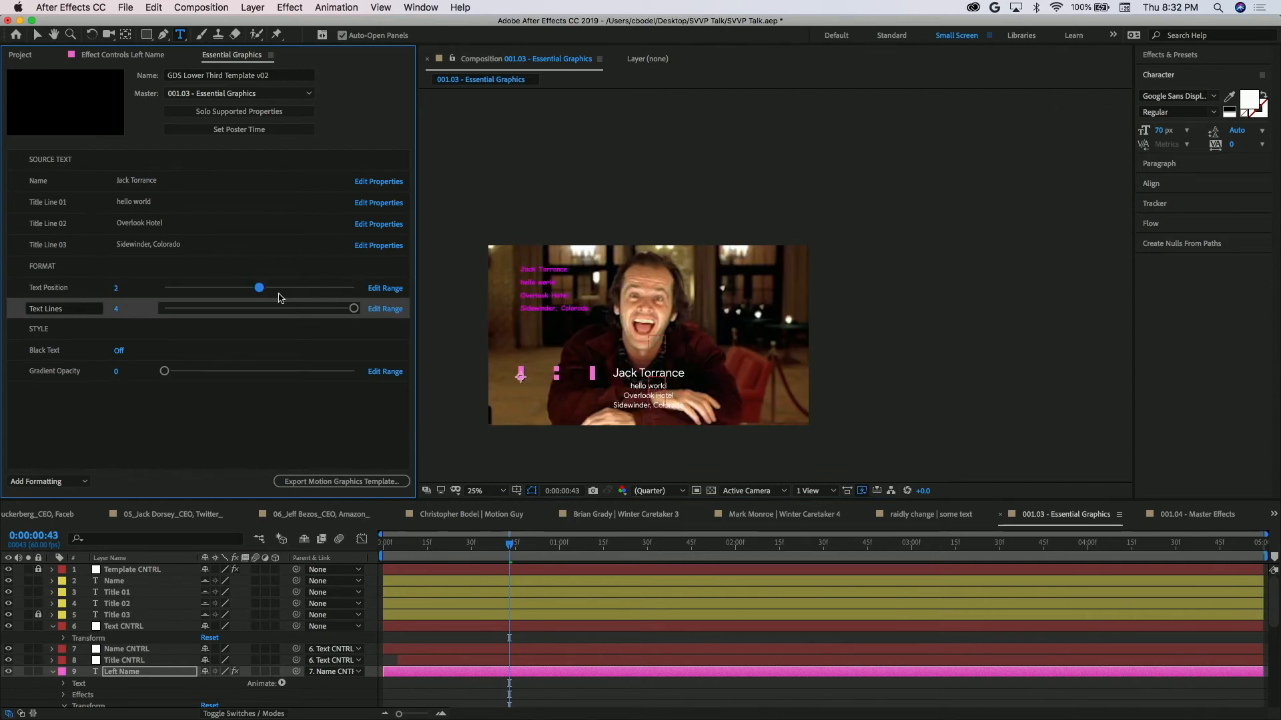
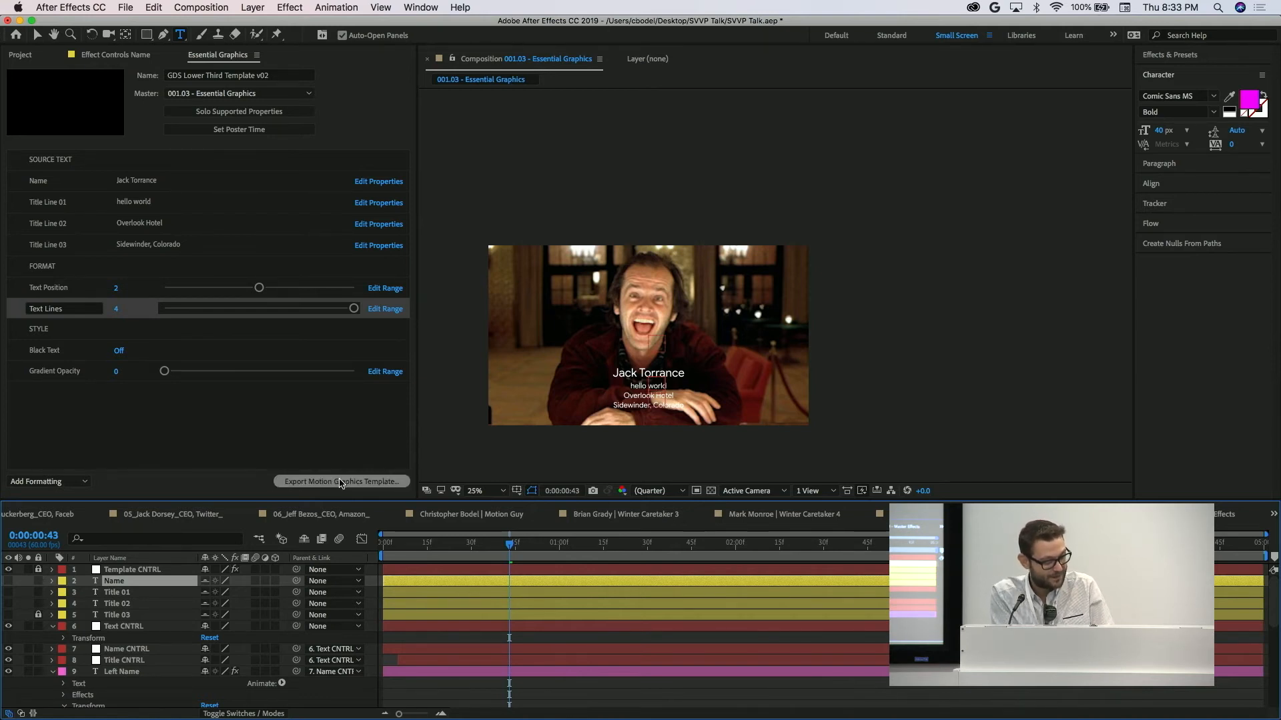
Save the project and export GDS Lower Third Template v02 as a Motion Graphics template to the Desktop.
{"action": "left_click", "coordinate": [339, 482]}
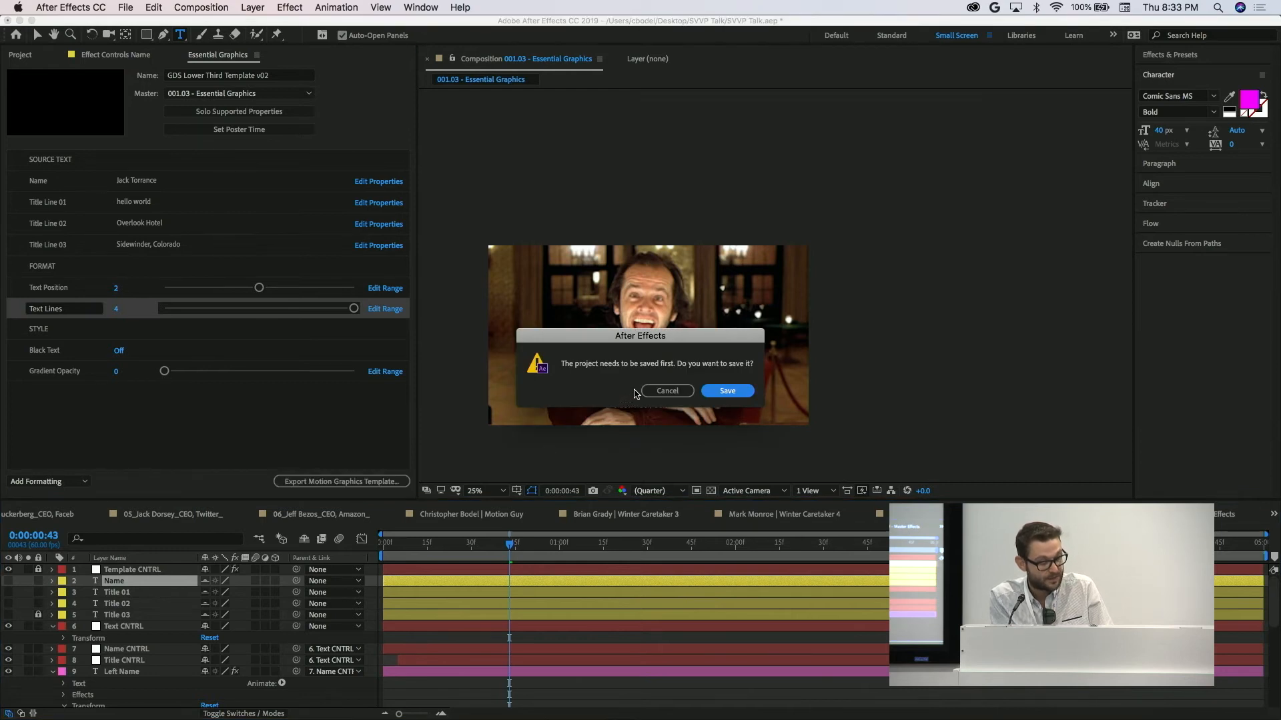
{"action": "left_click", "coordinate": [725, 391]}
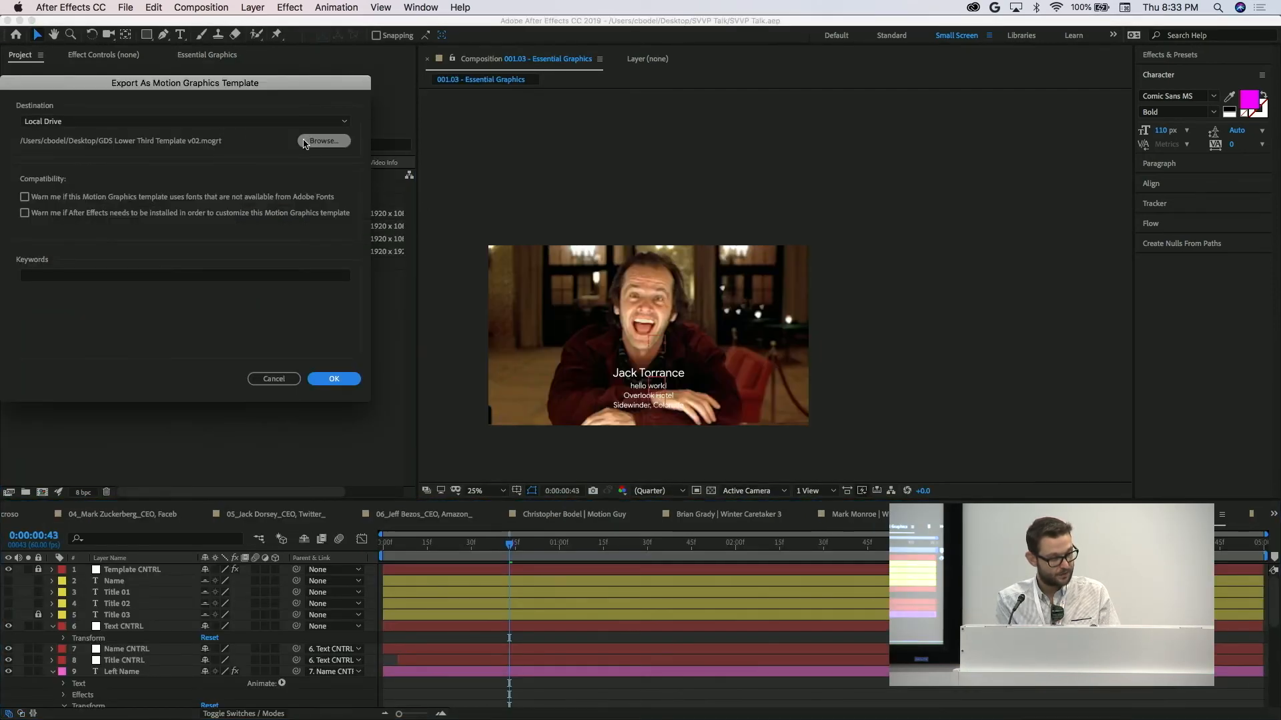
{"action": "left_click", "coordinate": [324, 140]}
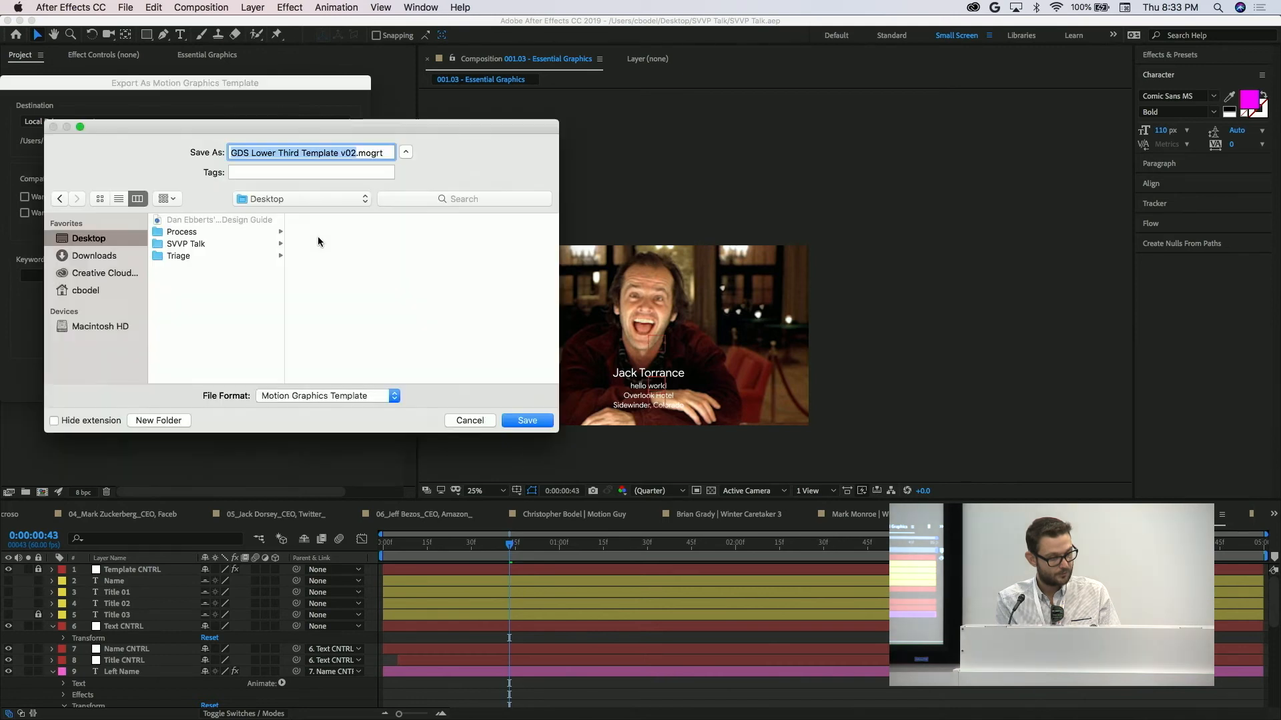
{"action": "left_click", "coordinate": [525, 420]}
{"action": "key", "text": "Return"}
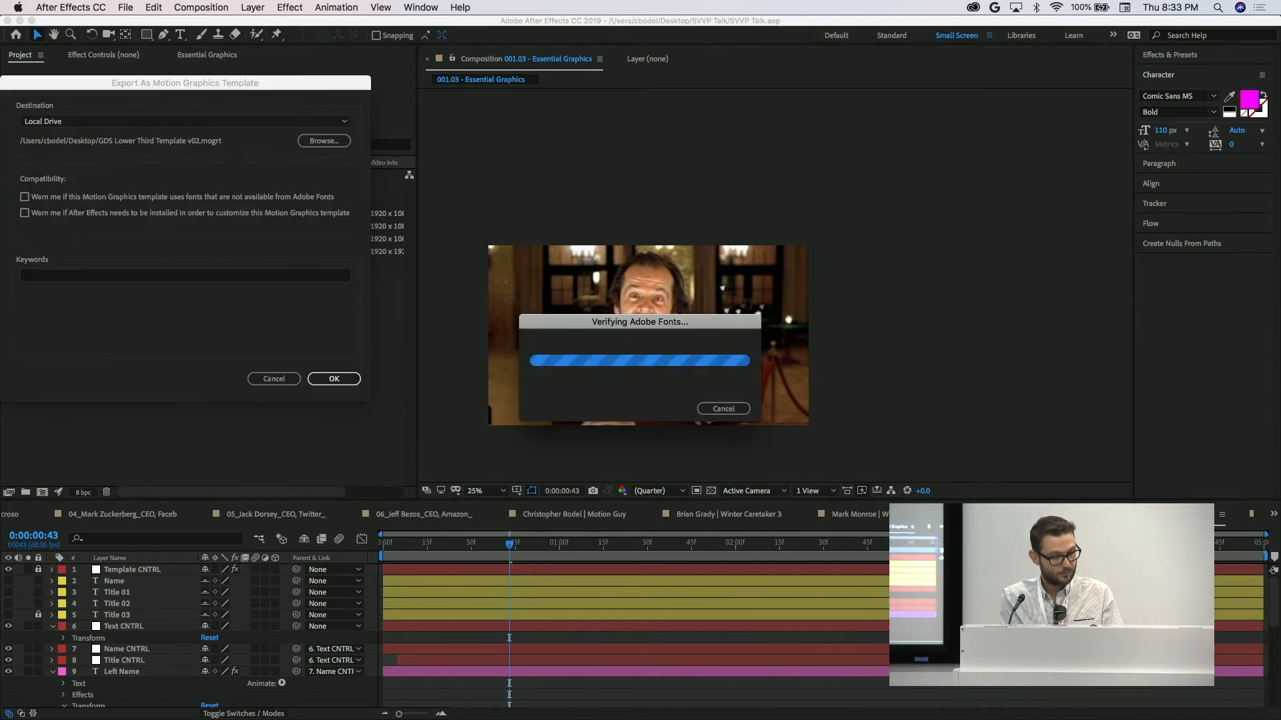
Switch to the desktop, pick out the exported GDS Lower Third template file, and launch Adobe Premiere Pro CC 2019.
{"action": "key", "text": "ctrl+Right"}
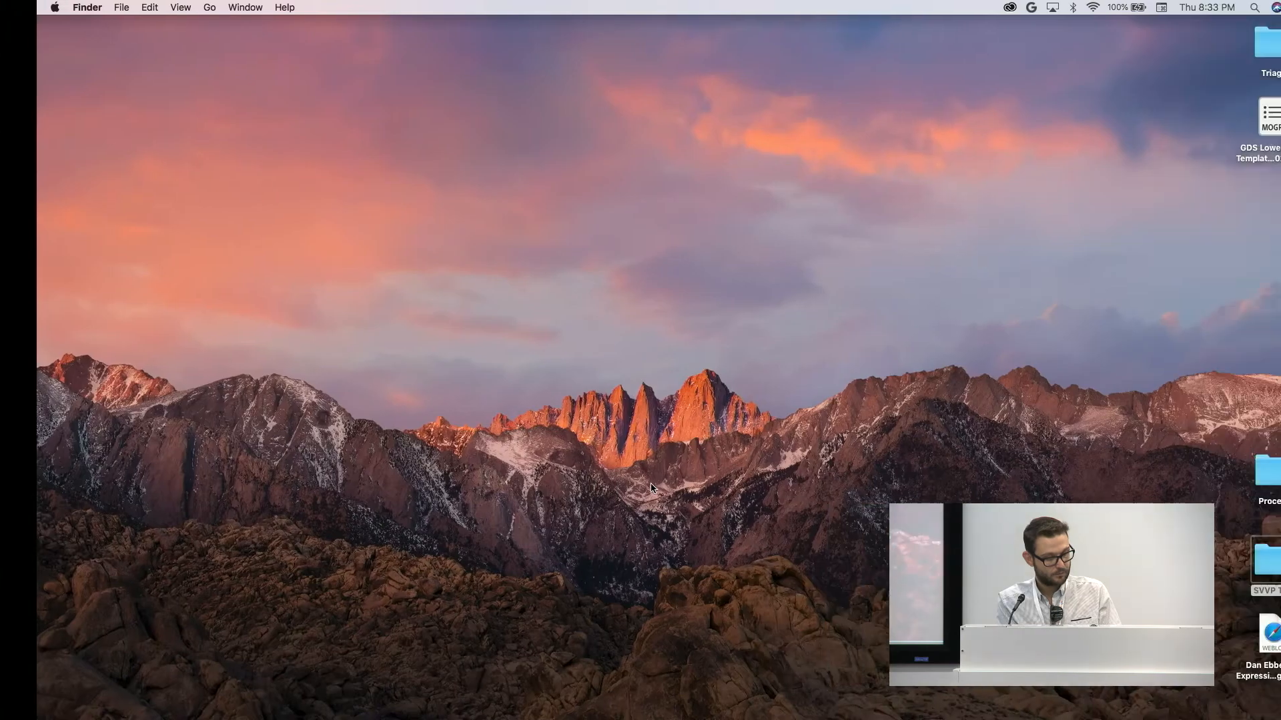
{"action": "left_click_drag", "start_coordinate": [1239, 112], "coordinate": [1219, 136]}
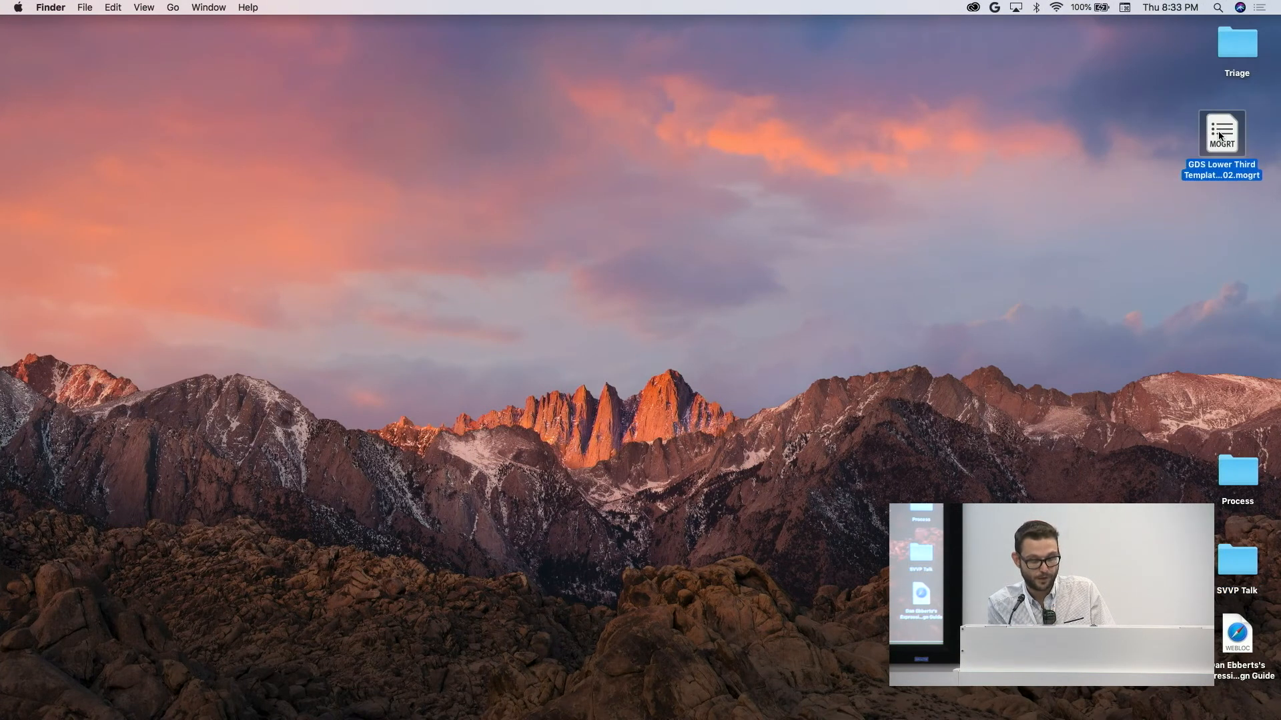
{"action": "key", "text": "super+space"}
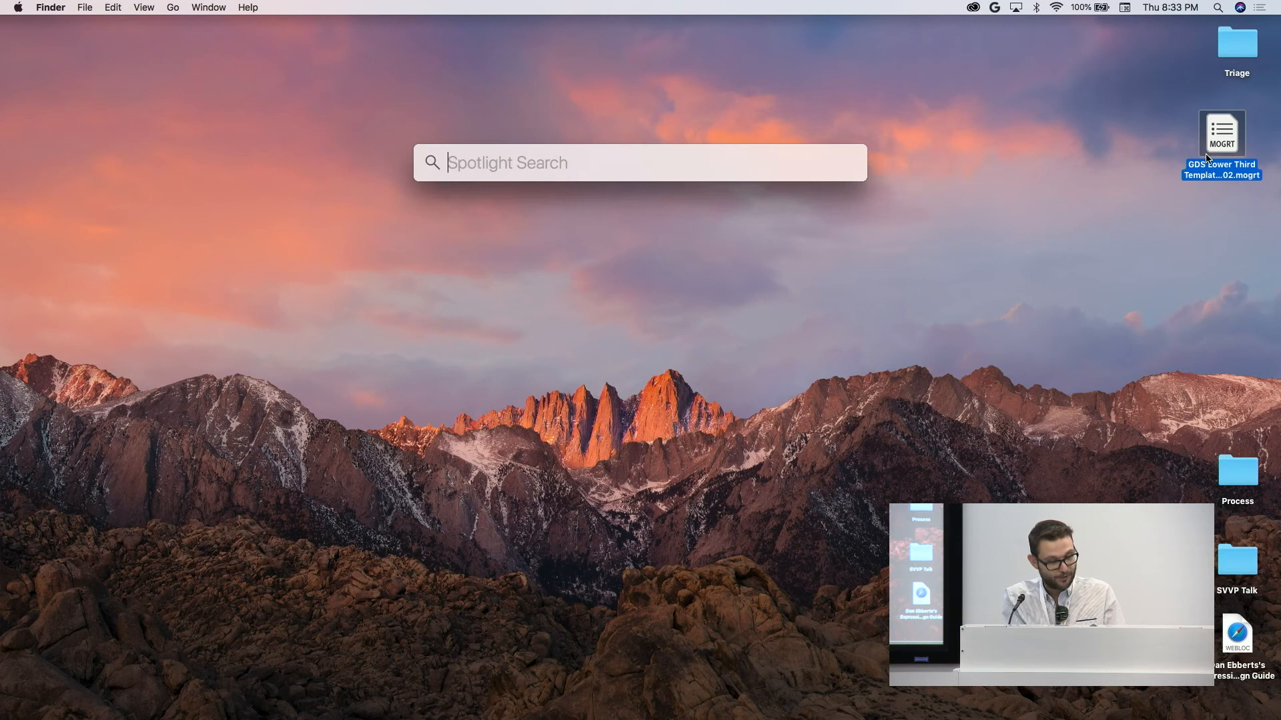
{"action": "type", "text": "p"}
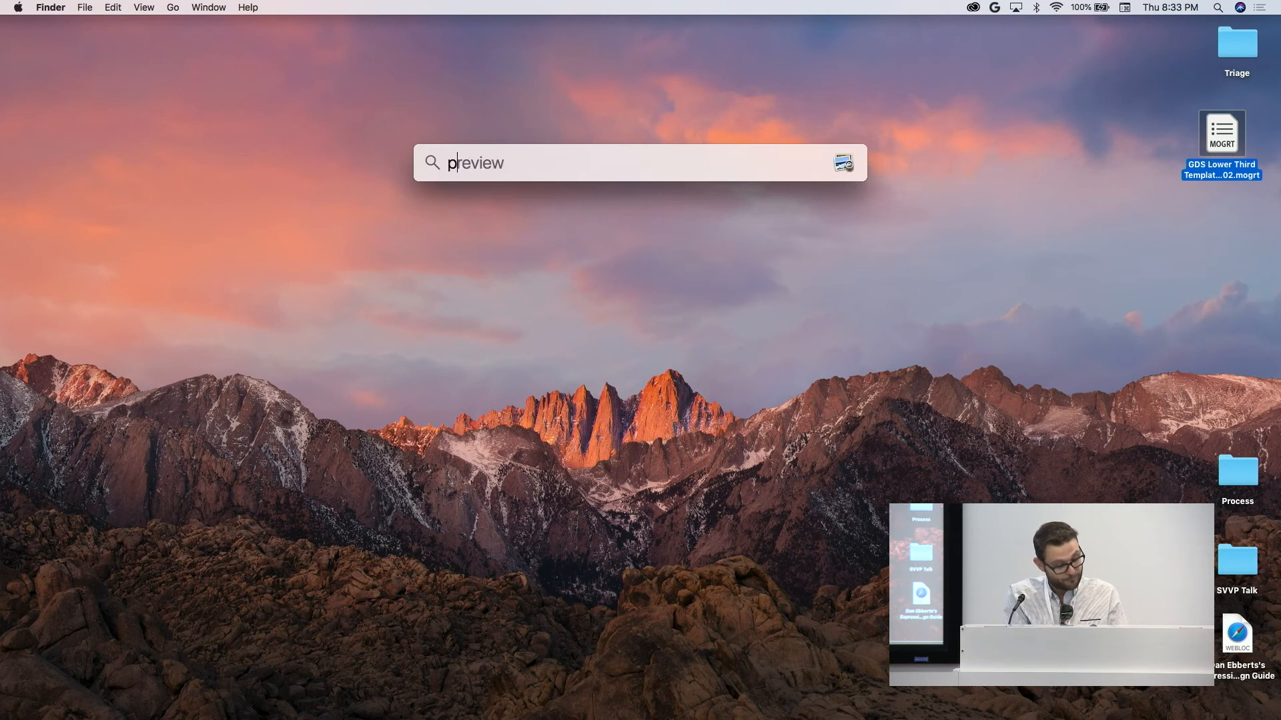
{"action": "type", "text": "review"}
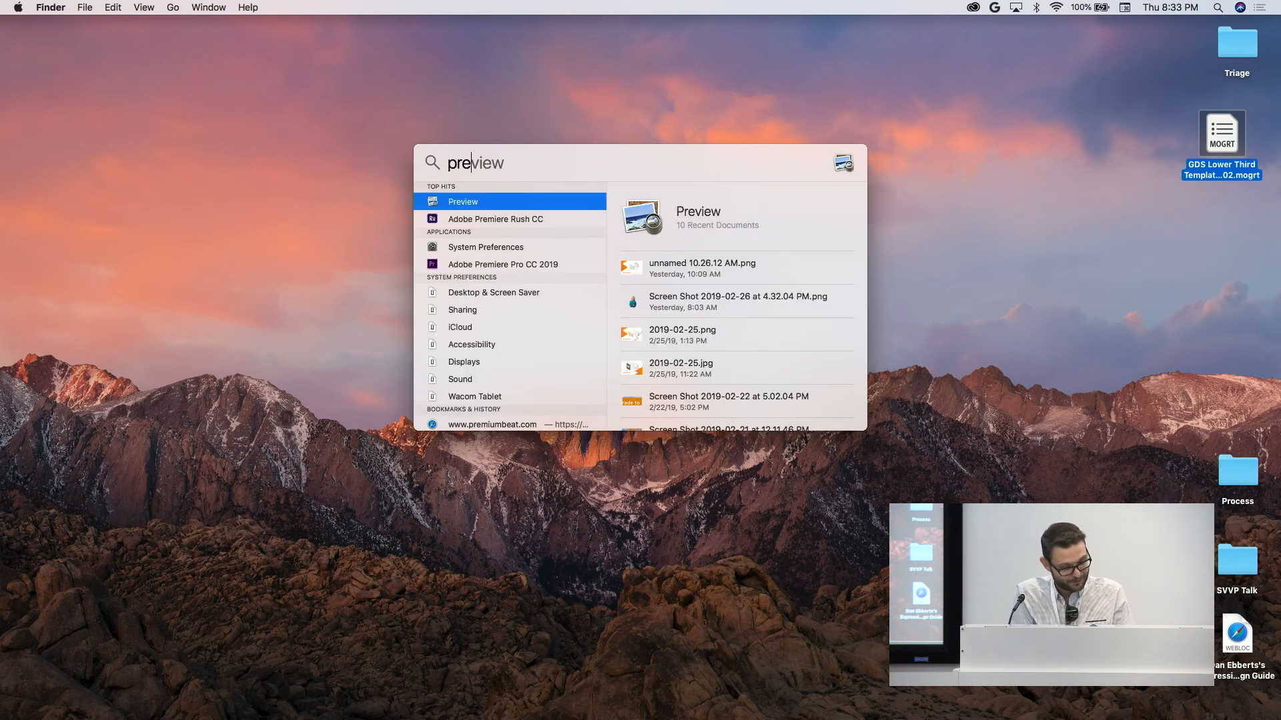
{"action": "key", "text": "Down"}
{"action": "key", "text": "Down"}
{"action": "key", "text": "Down"}
{"action": "key", "text": "Return"}
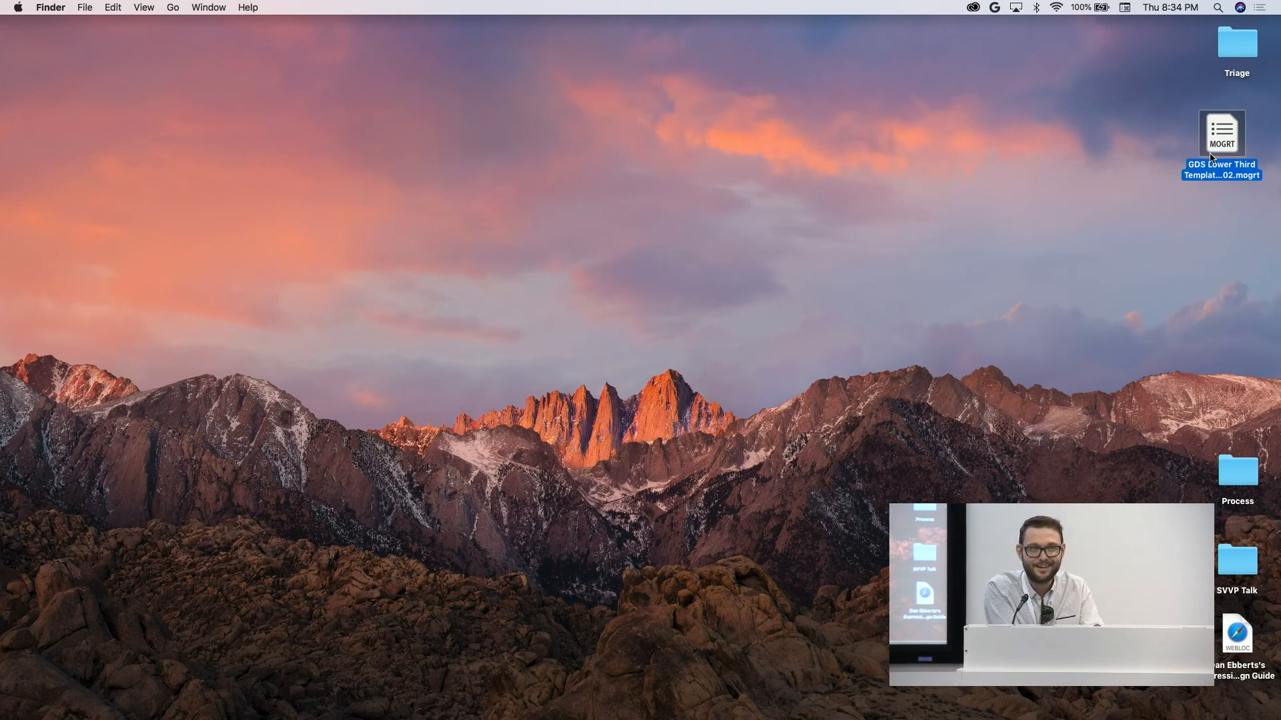
{"action": "left_click_drag", "start_coordinate": [1279, 142], "coordinate": [1231, 145]}
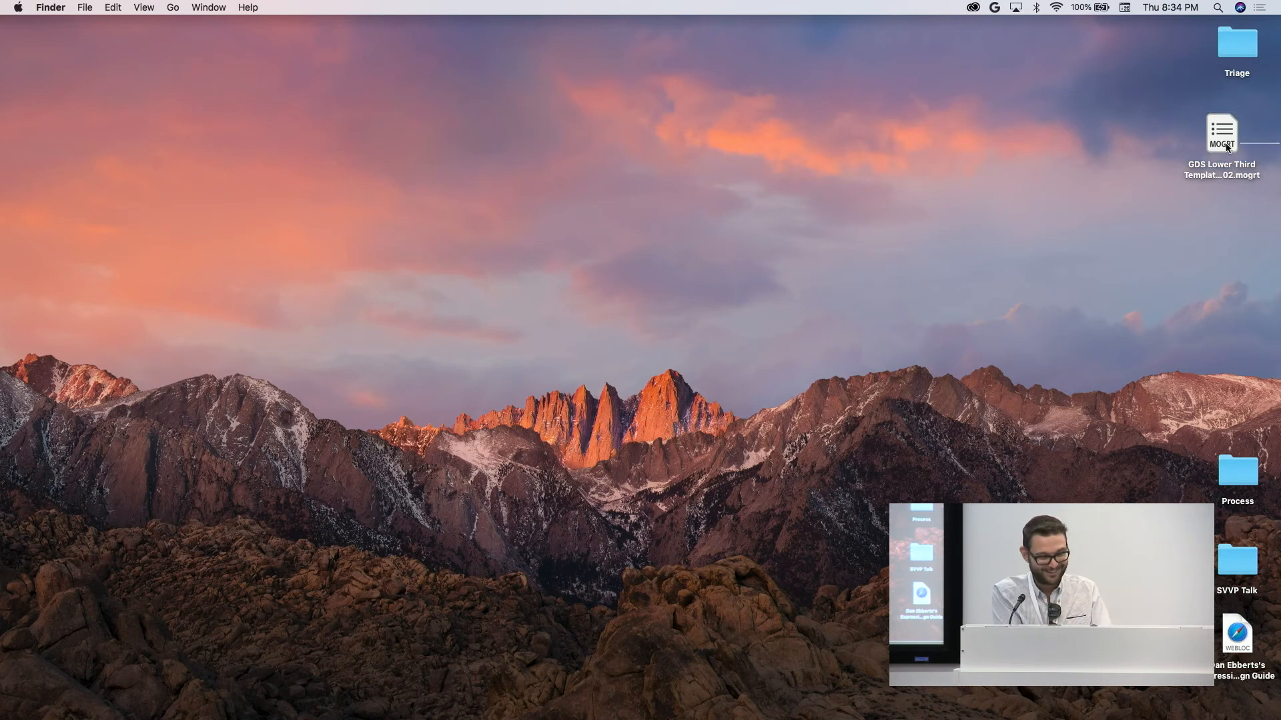
{"action": "key", "text": "super+Tab"}
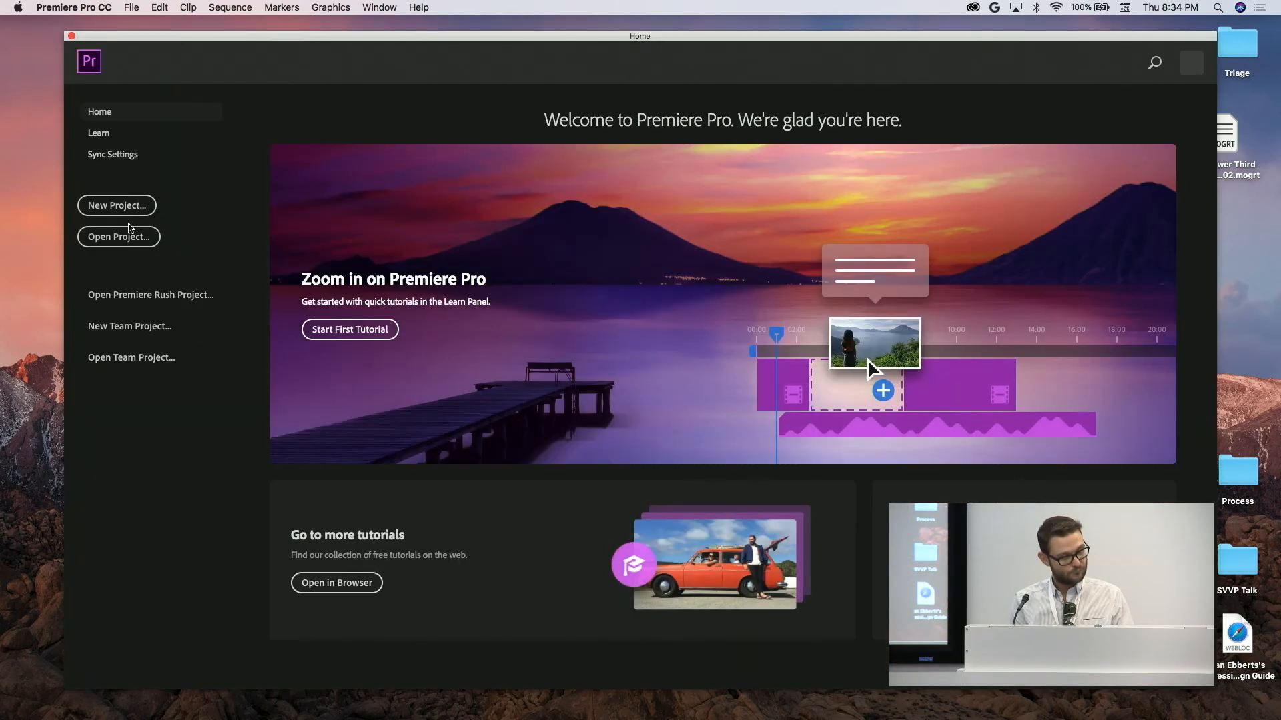
Create a new project named Untitled on the Desktop and dismiss the audio hardware prompt.
{"action": "left_click", "coordinate": [123, 211]}
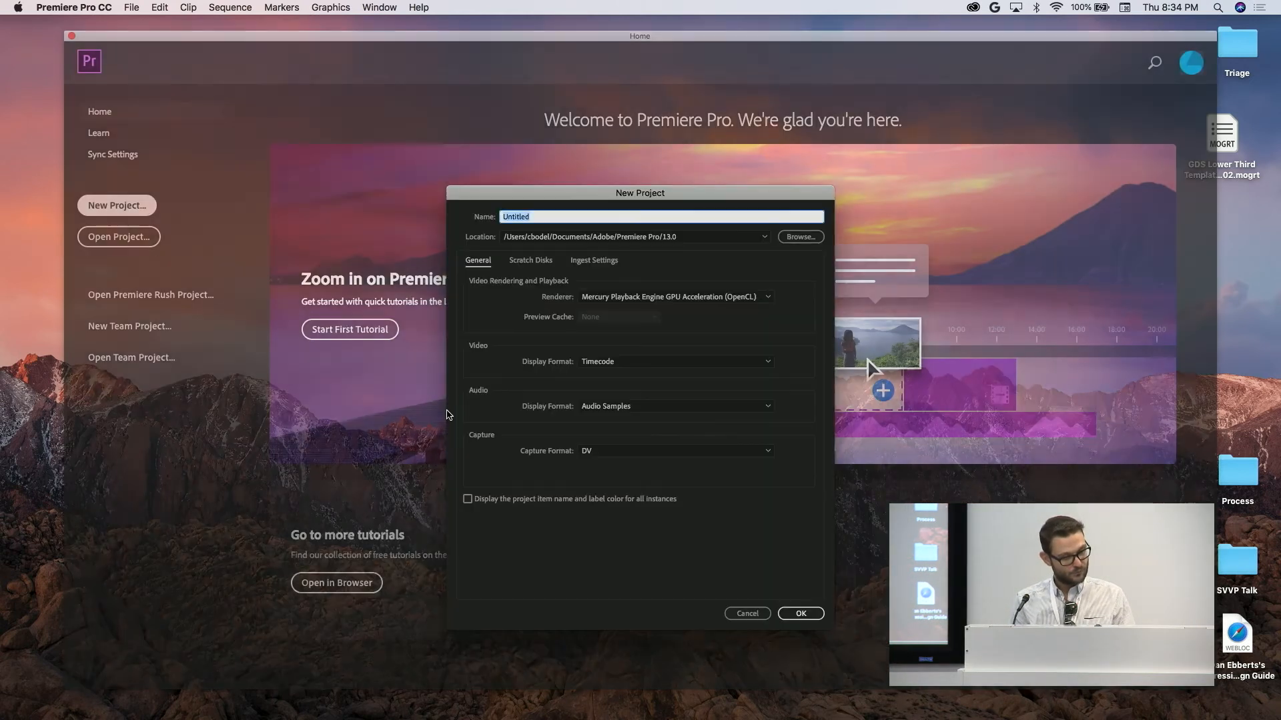
{"action": "left_click", "coordinate": [800, 237]}
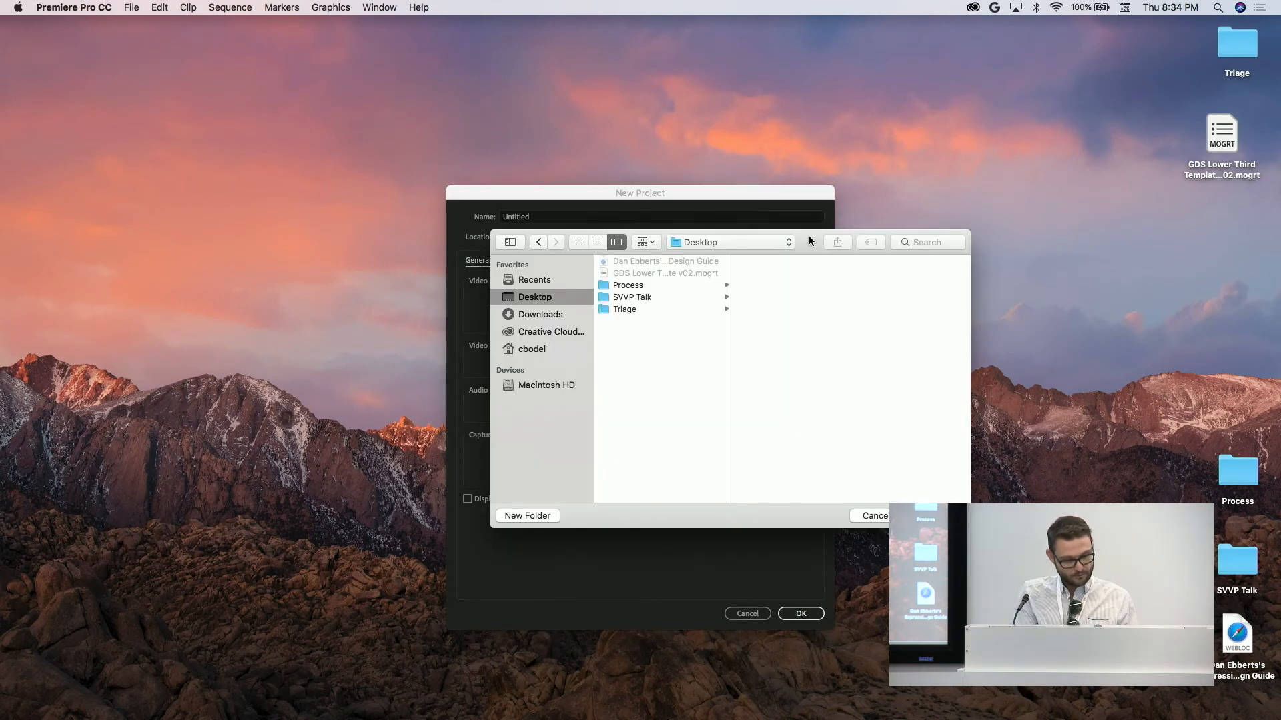
{"action": "key", "text": "Return"}
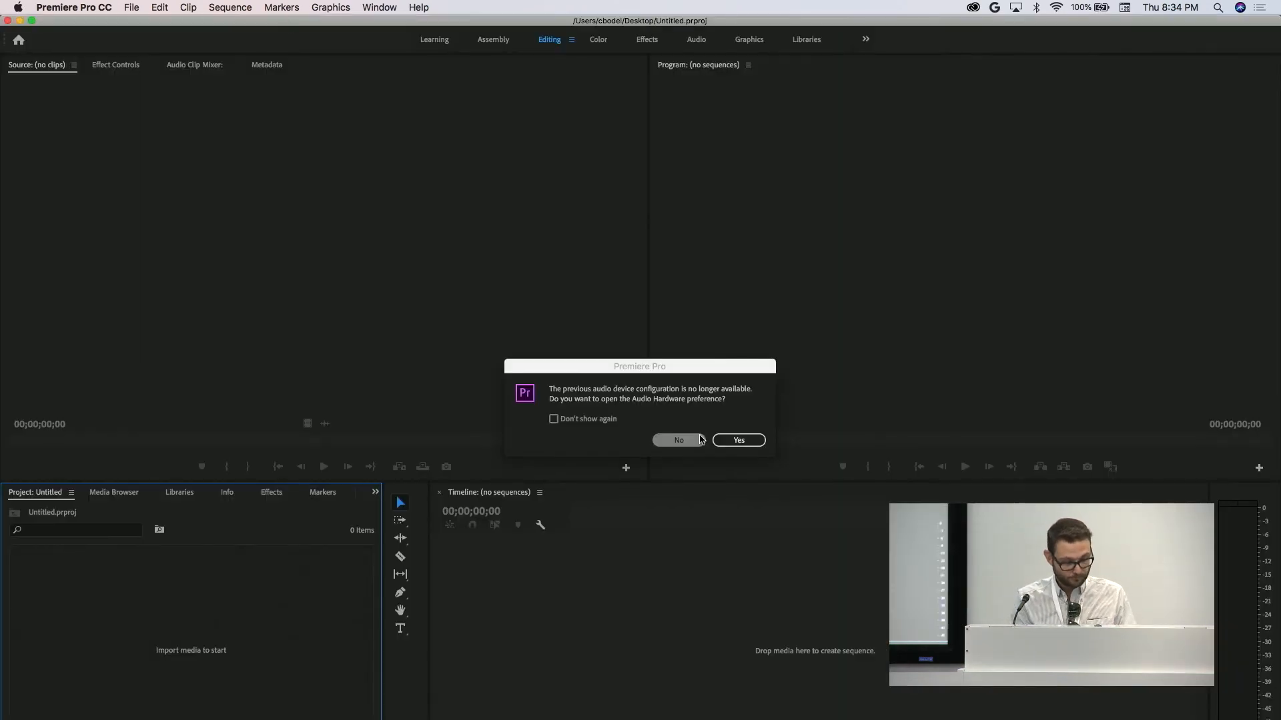
{"action": "left_click", "coordinate": [734, 441]}
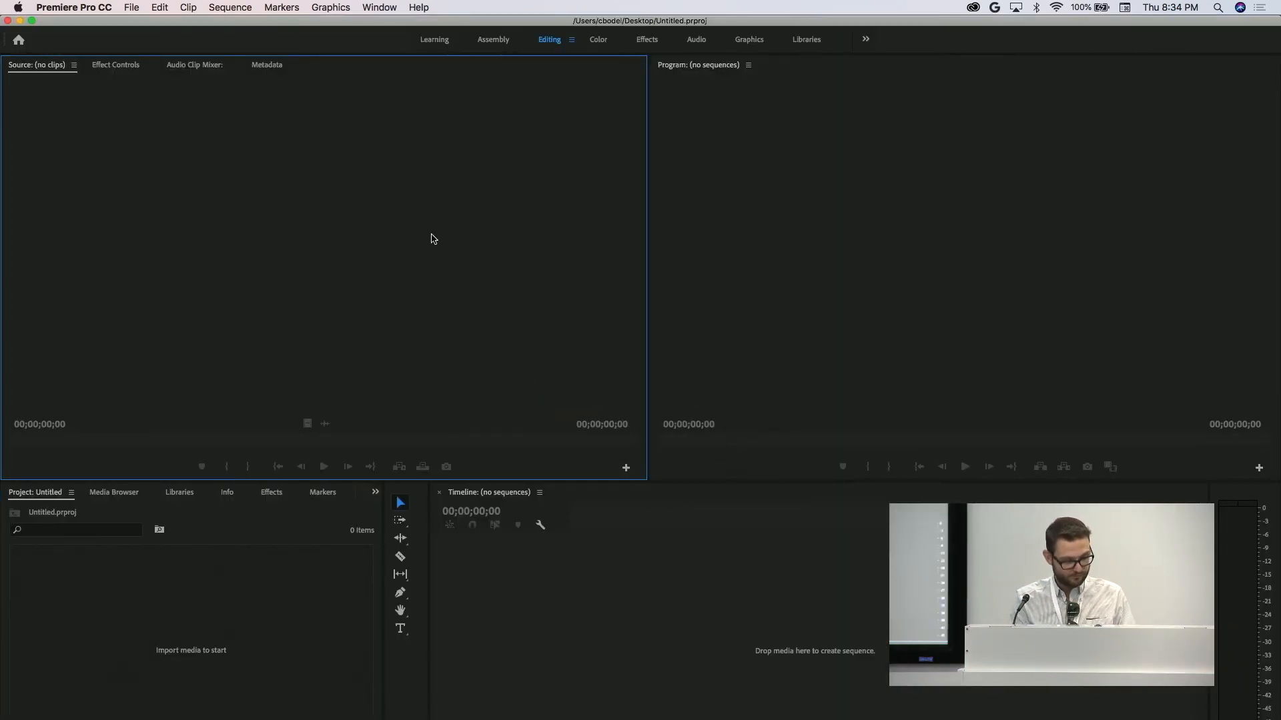
{"action": "left_click", "coordinate": [789, 601]}
Display the Essential Graphics panel and look through its list of available templates.
{"action": "left_click", "coordinate": [380, 7]}
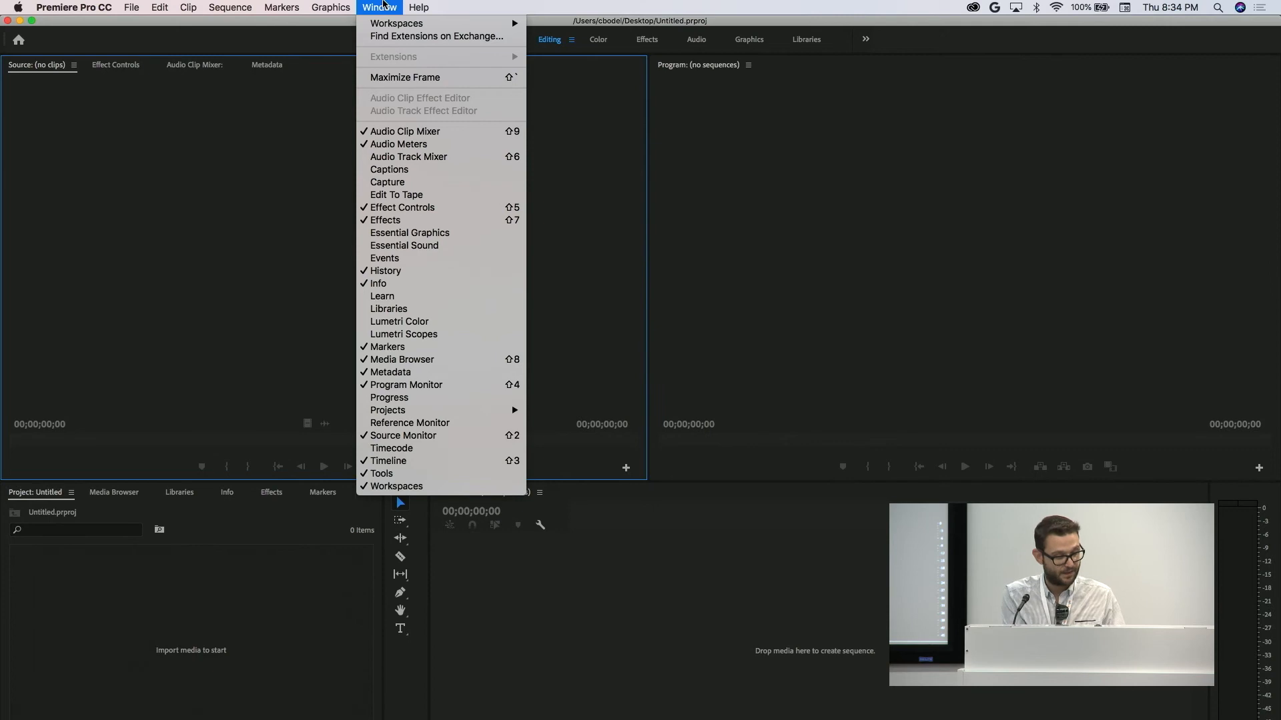
{"action": "left_click", "coordinate": [436, 235]}
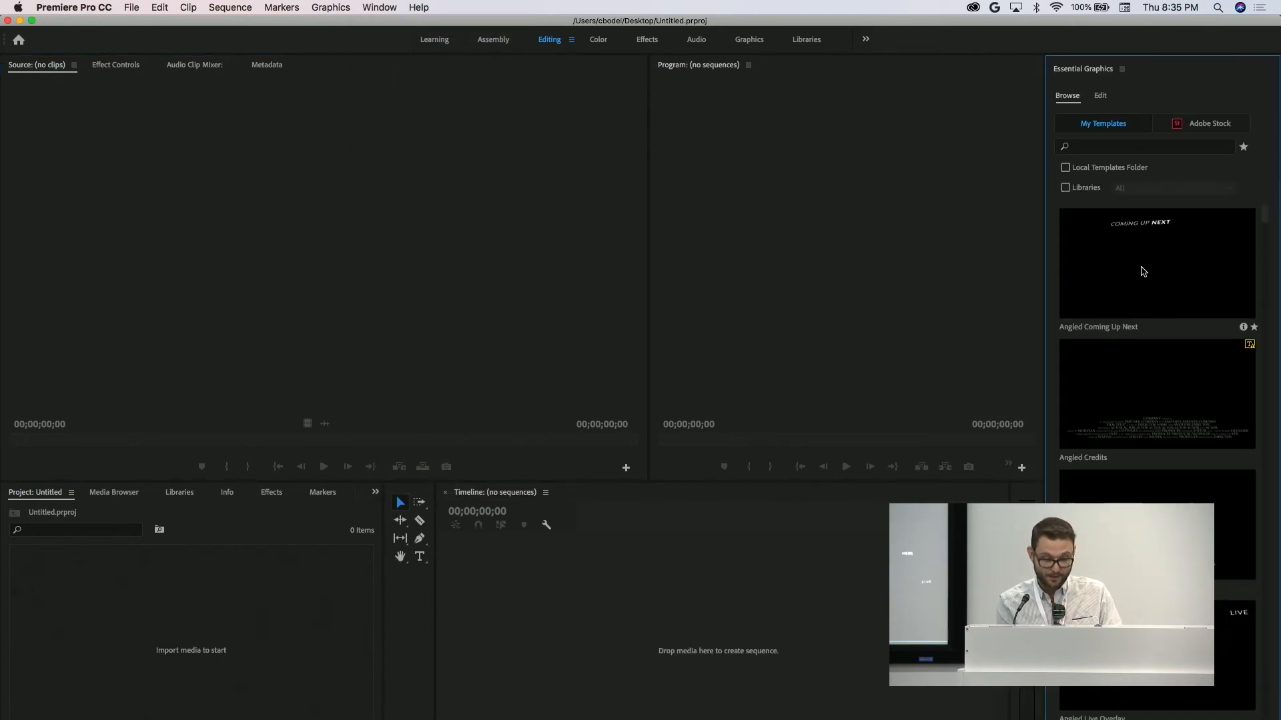
{"action": "scroll", "coordinate": [1269, 617], "scroll_direction": "down", "scroll_amount": 15}
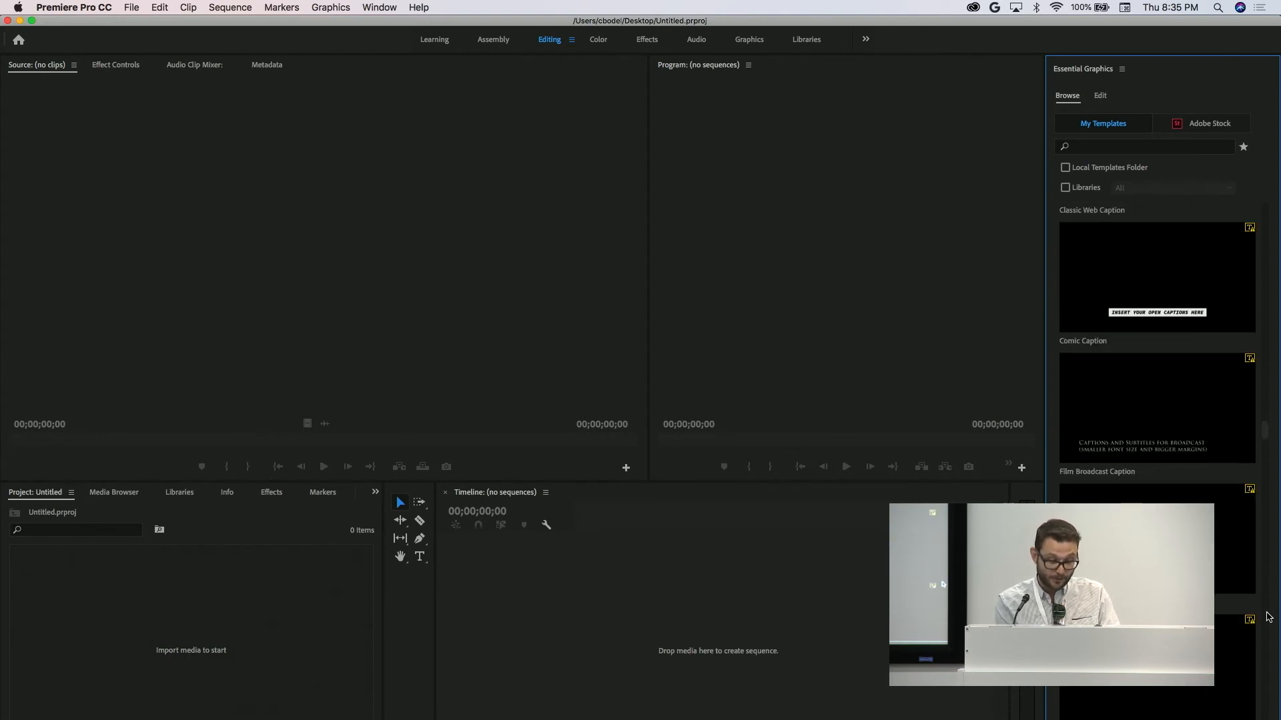
{"action": "scroll", "coordinate": [1268, 616], "scroll_direction": "down", "scroll_amount": 10}
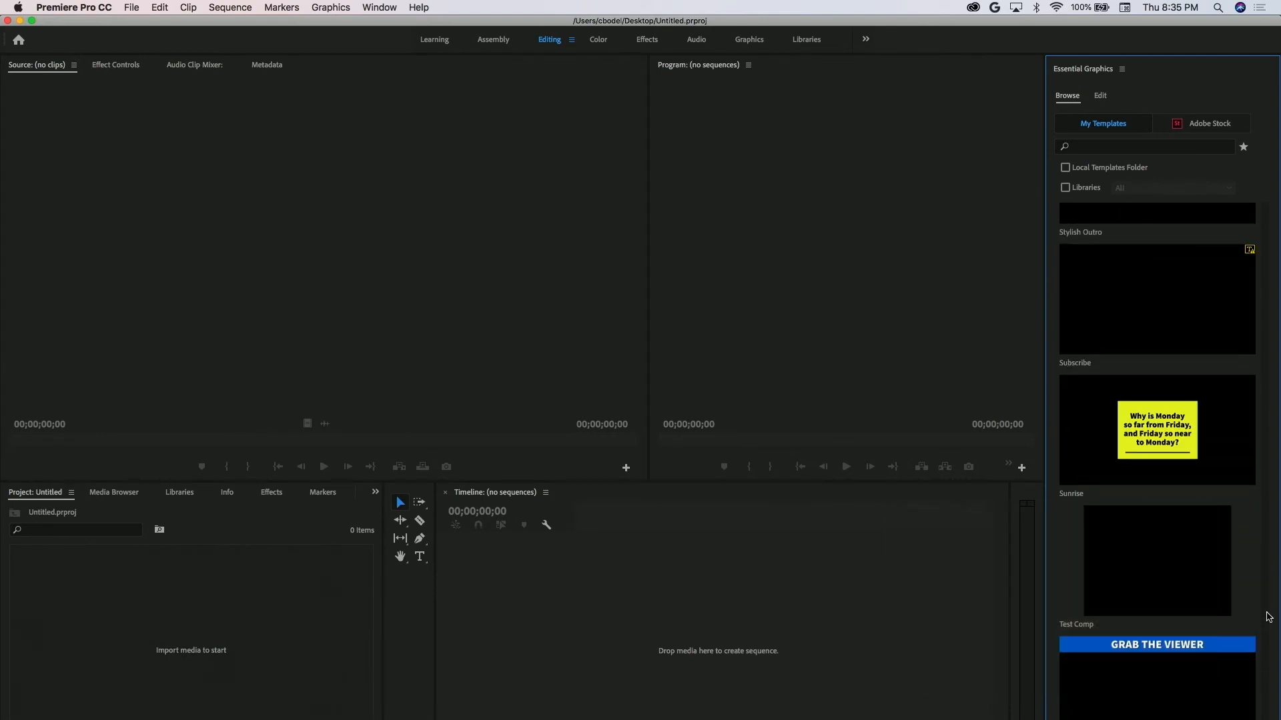
{"action": "scroll", "coordinate": [1269, 617], "scroll_direction": "up", "scroll_amount": 20}
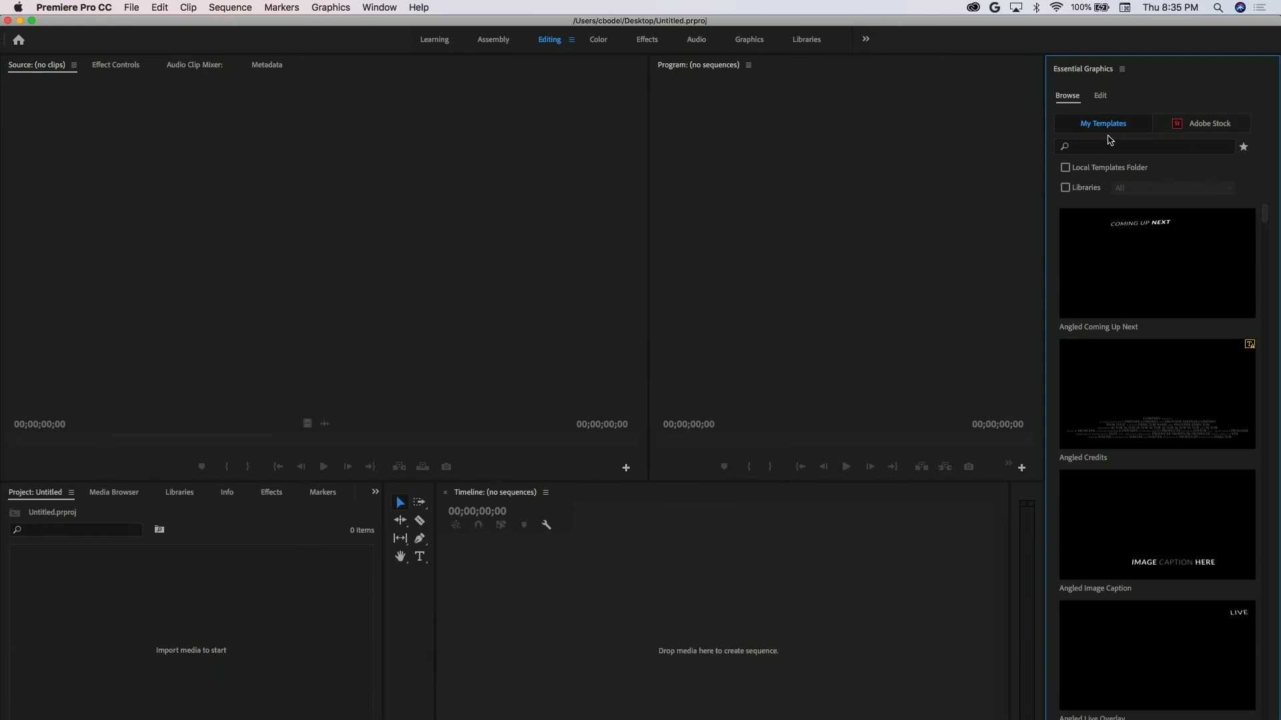
{"action": "left_click", "coordinate": [1100, 99]}
{"action": "left_click", "coordinate": [1069, 99]}
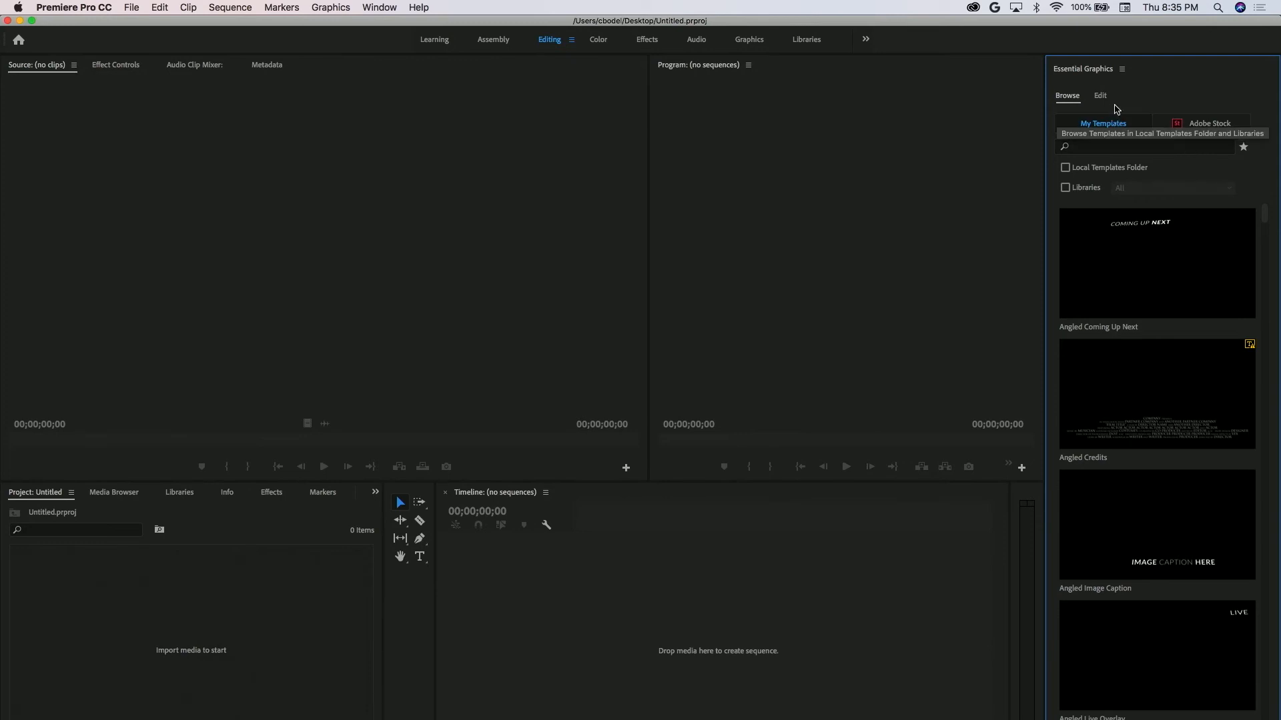
{"action": "left_click", "coordinate": [1123, 69]}
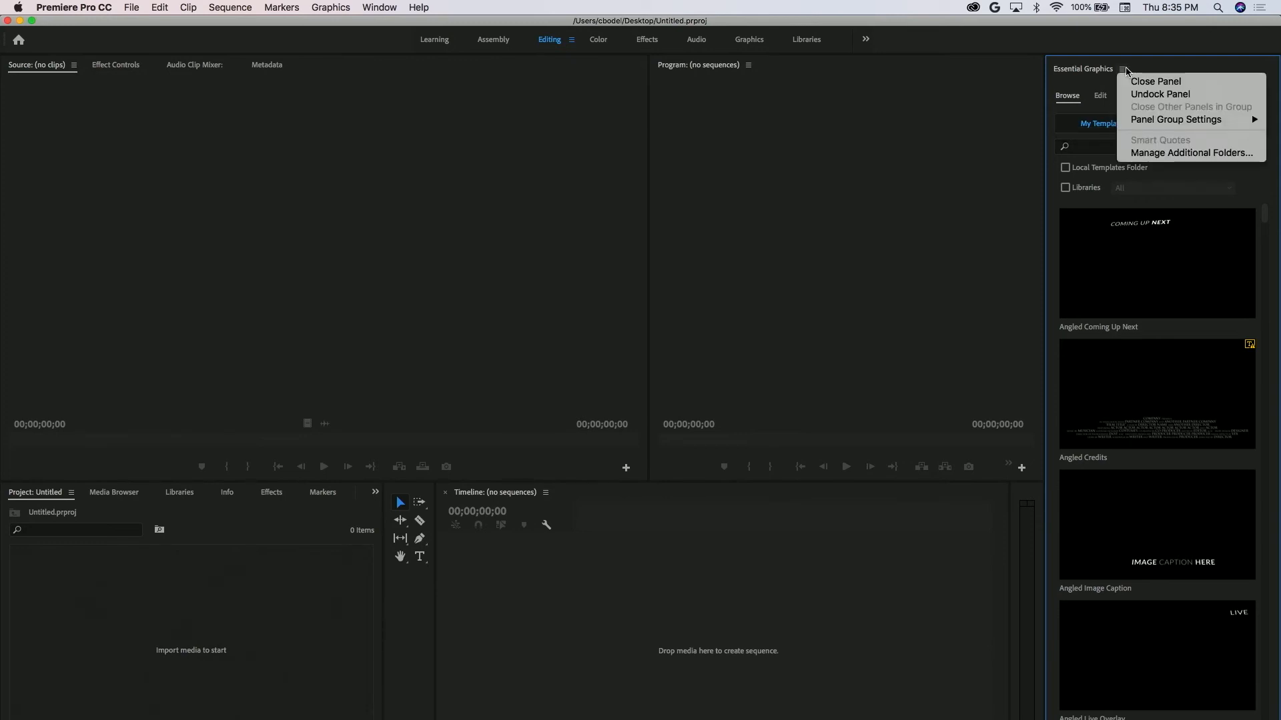
{"action": "left_click", "coordinate": [1093, 107]}
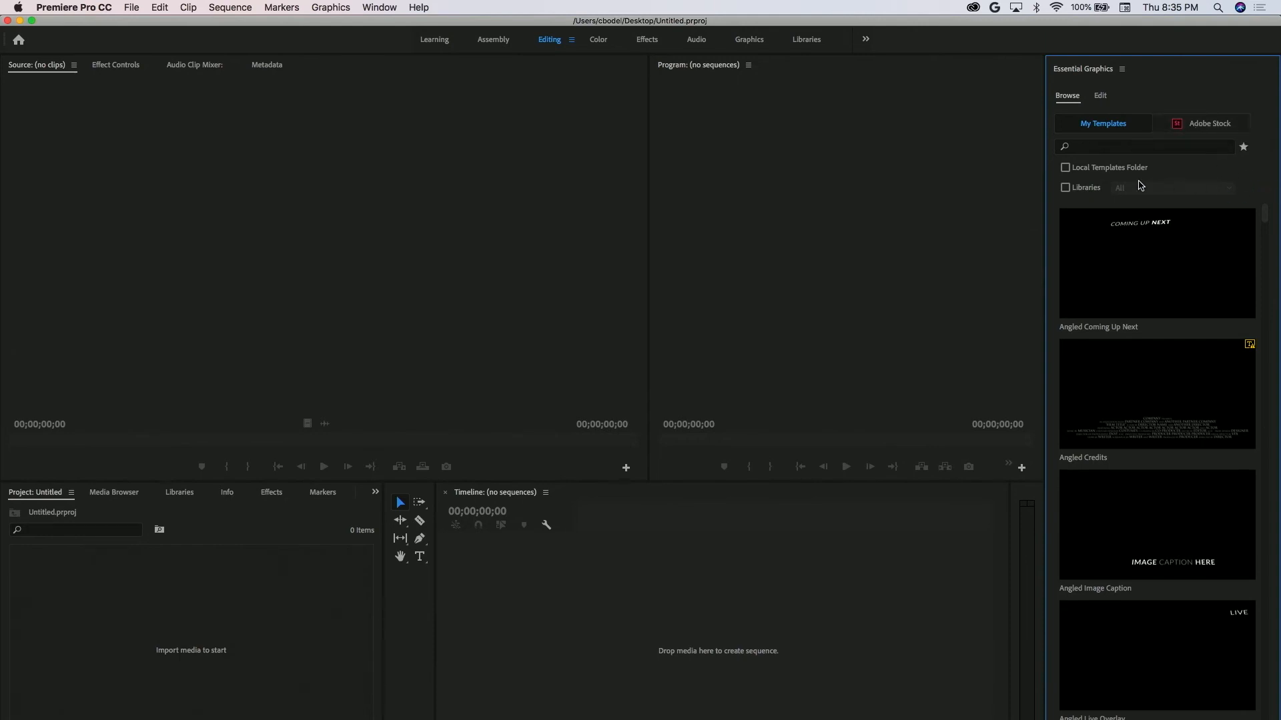
Filter My Templates to show only the Local Templates Folder, leaving Libraries off.
{"action": "left_click", "coordinate": [1065, 187]}
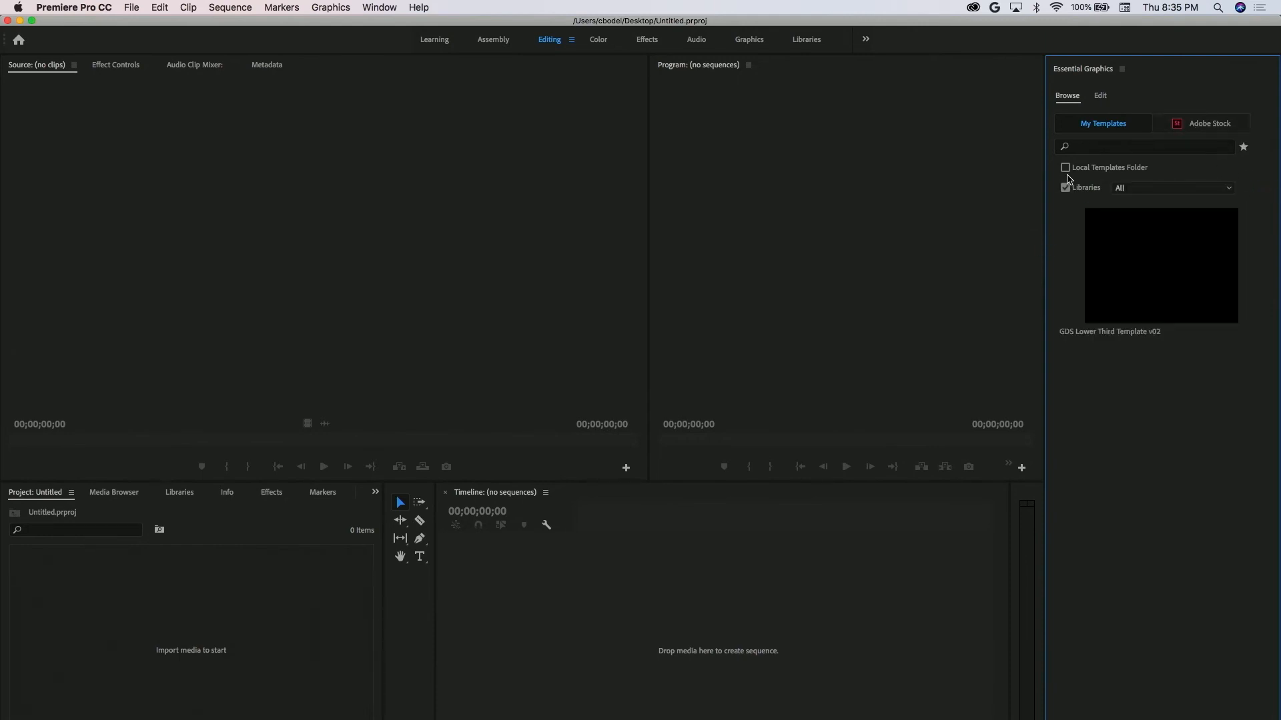
{"action": "left_click", "coordinate": [1065, 168]}
{"action": "left_click", "coordinate": [1065, 187]}
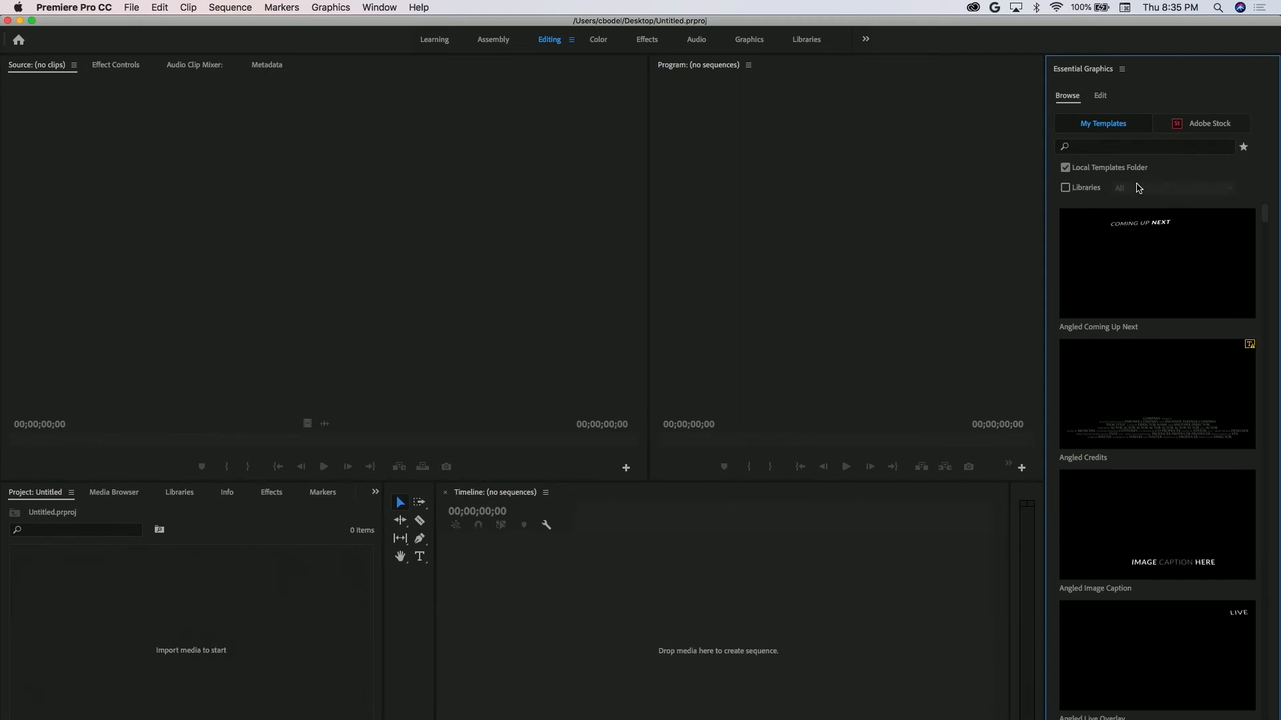
{"action": "left_click", "coordinate": [1102, 97]}
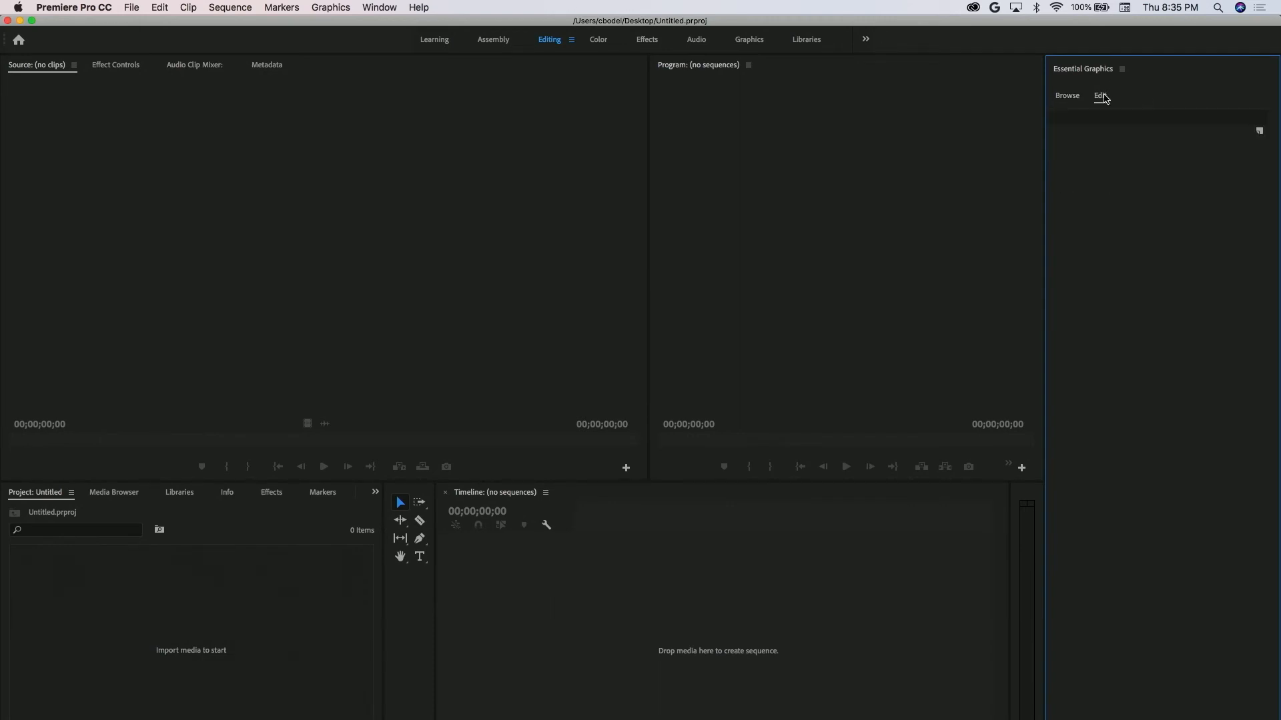
{"action": "left_click", "coordinate": [1068, 97]}
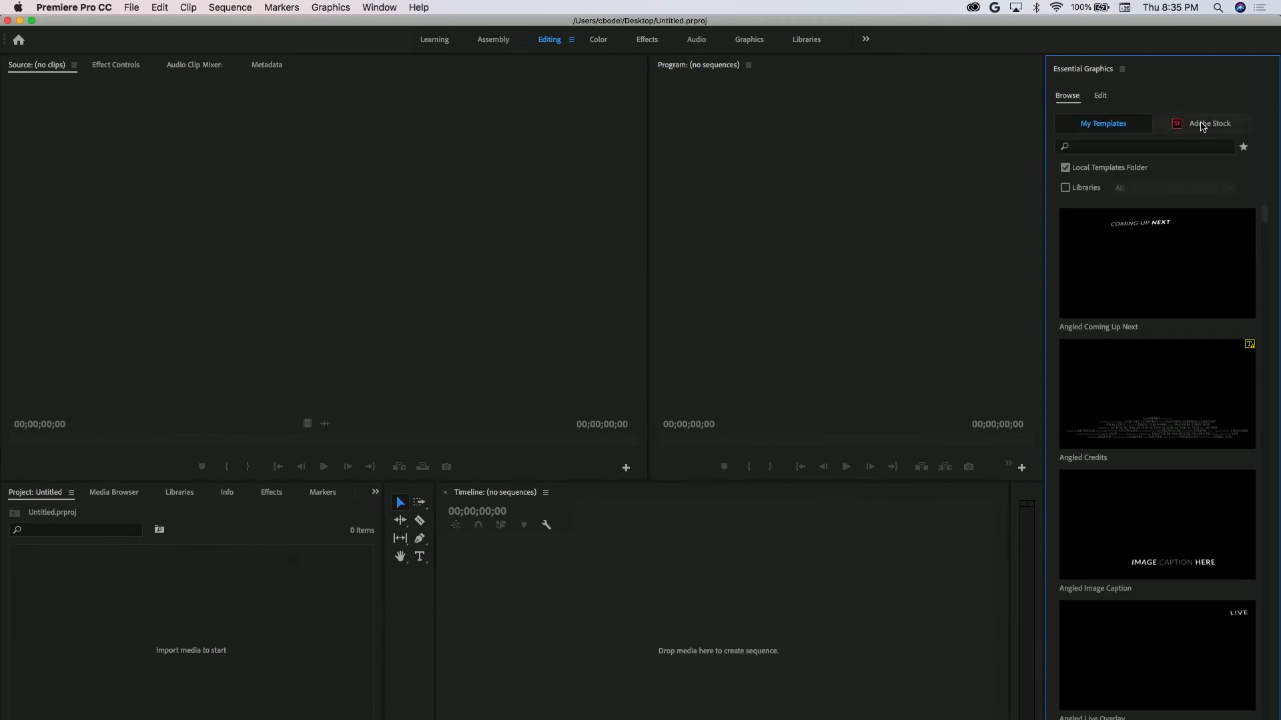
{"action": "left_click", "coordinate": [1101, 98]}
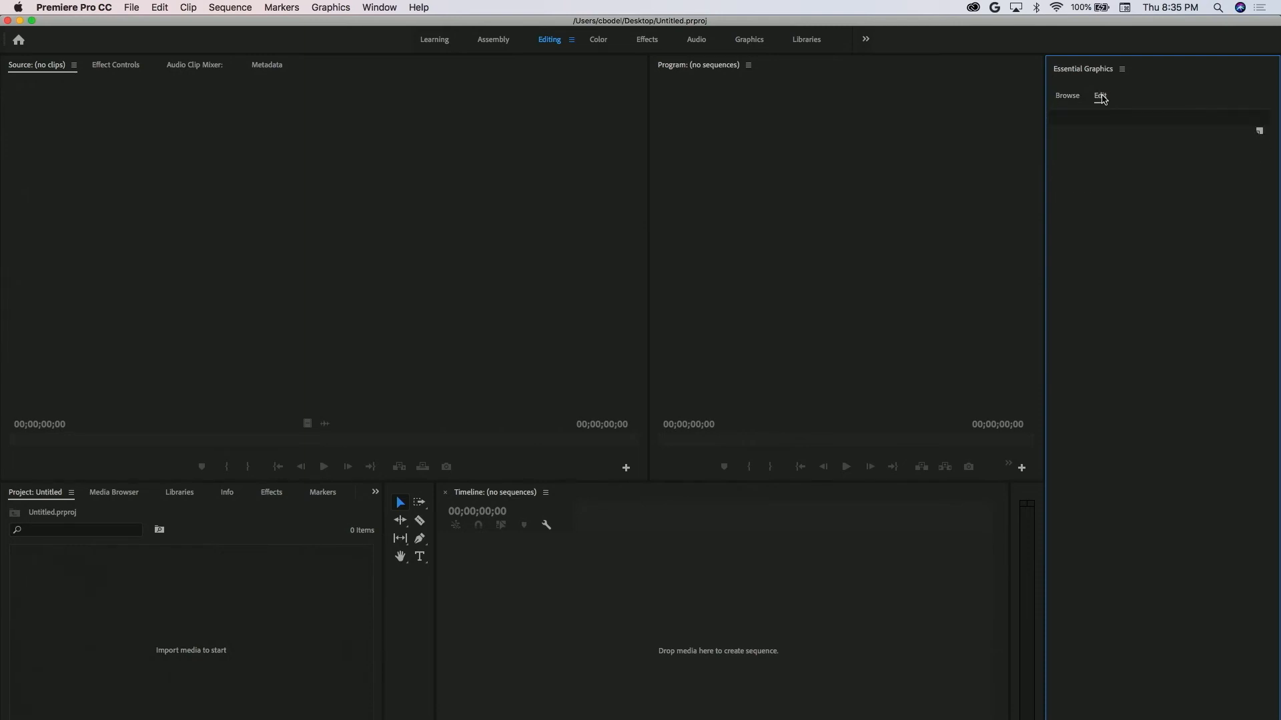
{"action": "left_click", "coordinate": [1259, 131]}
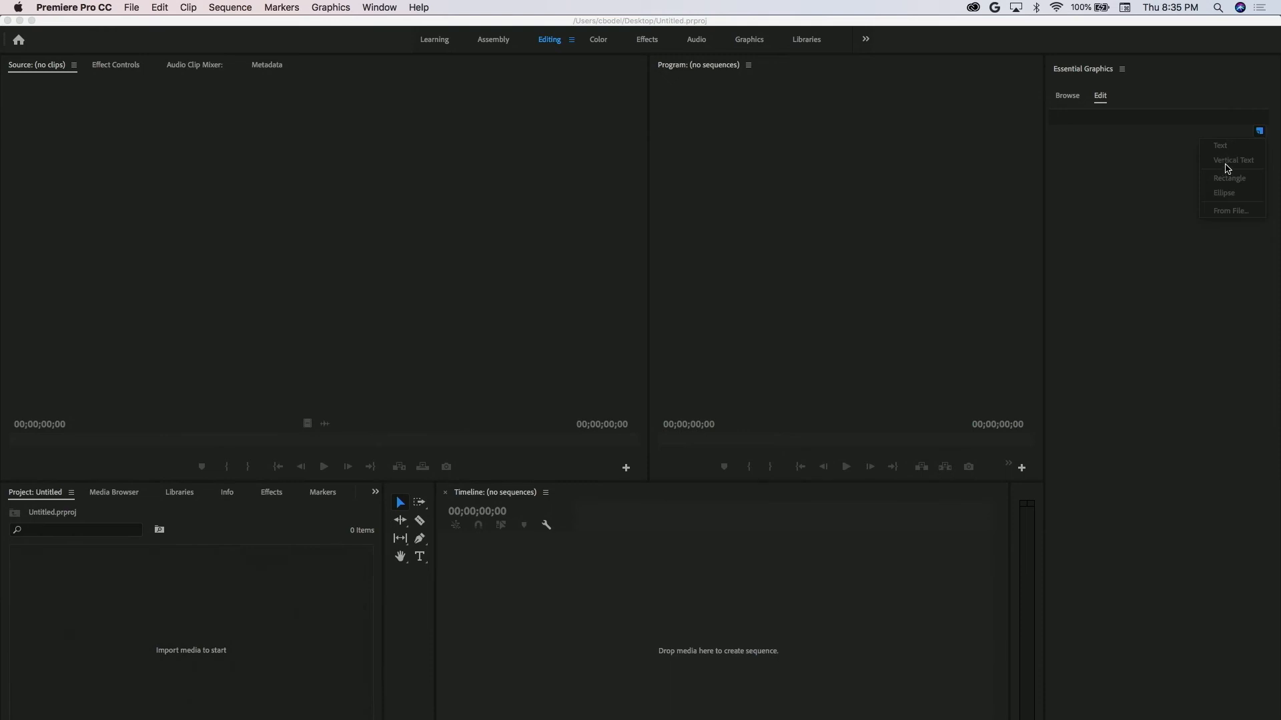
{"action": "left_click", "coordinate": [1165, 167]}
{"action": "left_click", "coordinate": [1067, 98]}
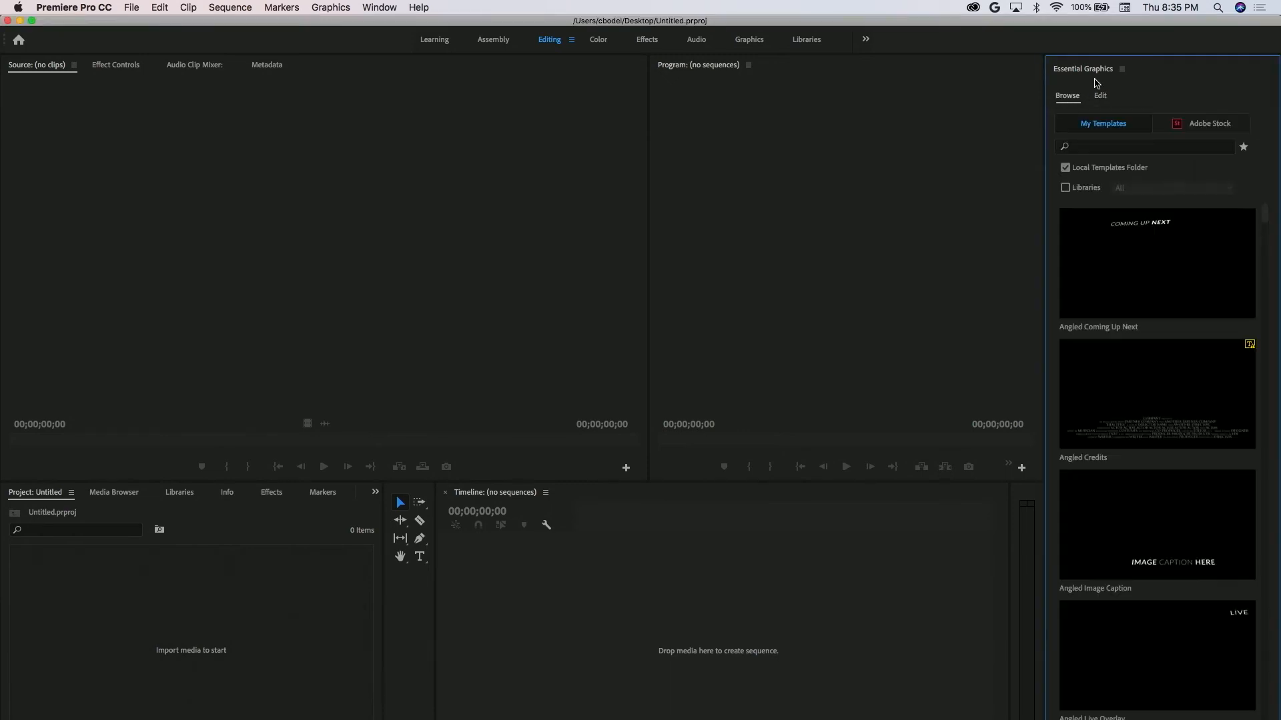
Widen the Essential Graphics panel and install the GDS Lower Third Template v02.mogrt file from the Desktop into the local templates.
{"action": "left_click_drag", "start_coordinate": [1078, 73], "coordinate": [1111, 62]}
{"action": "left_click", "coordinate": [1121, 70]}
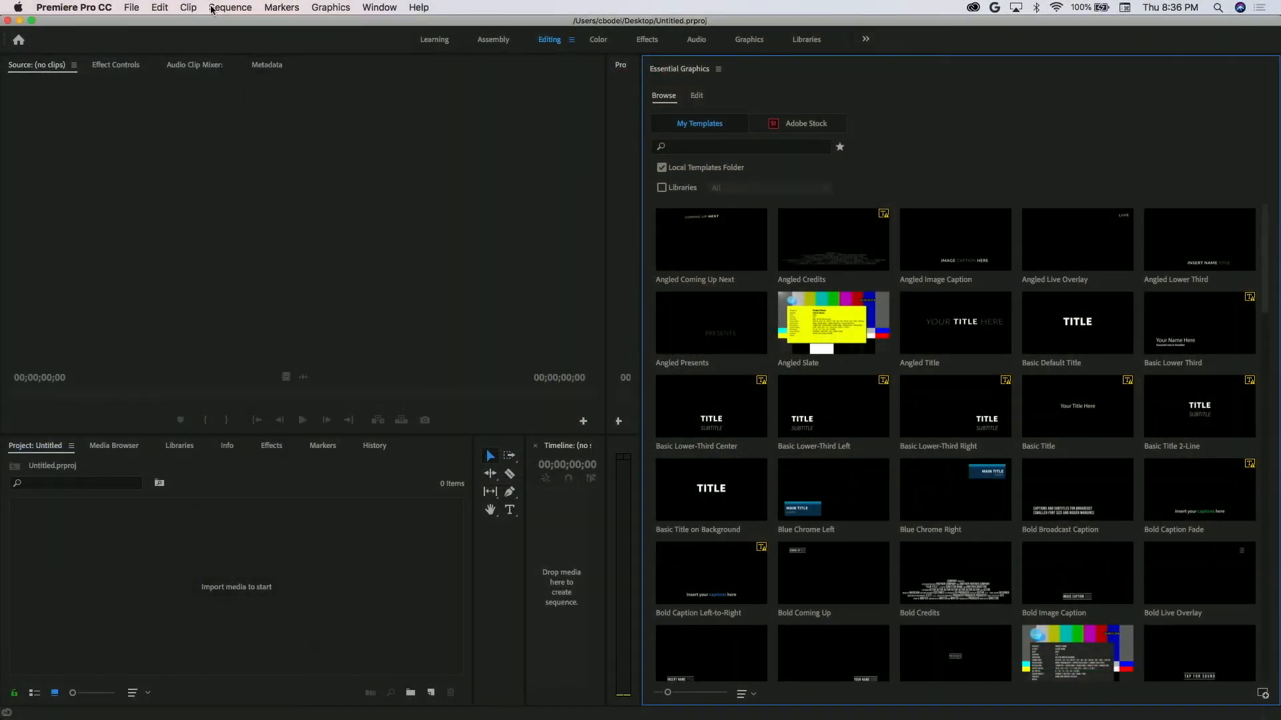
{"action": "mouse_move", "coordinate": [300, 718]}
{"action": "left_click", "coordinate": [1263, 695]}
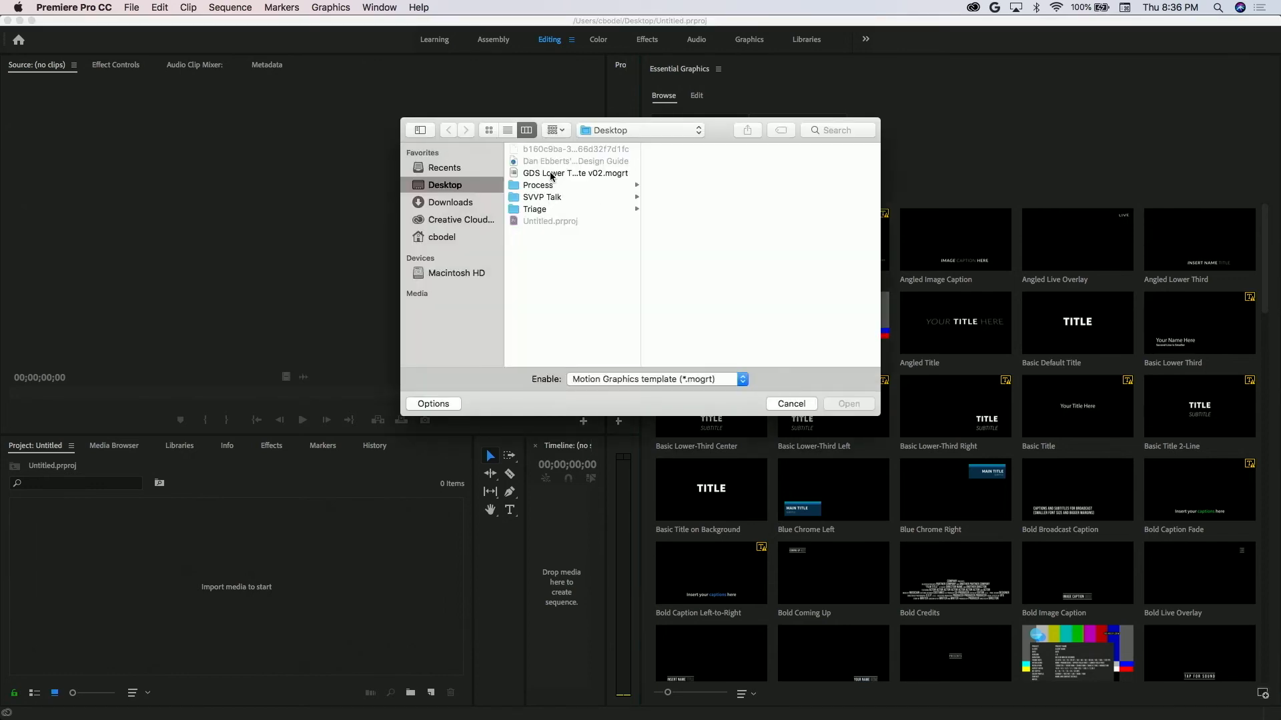
{"action": "left_click", "coordinate": [553, 173]}
{"action": "left_click", "coordinate": [847, 405]}
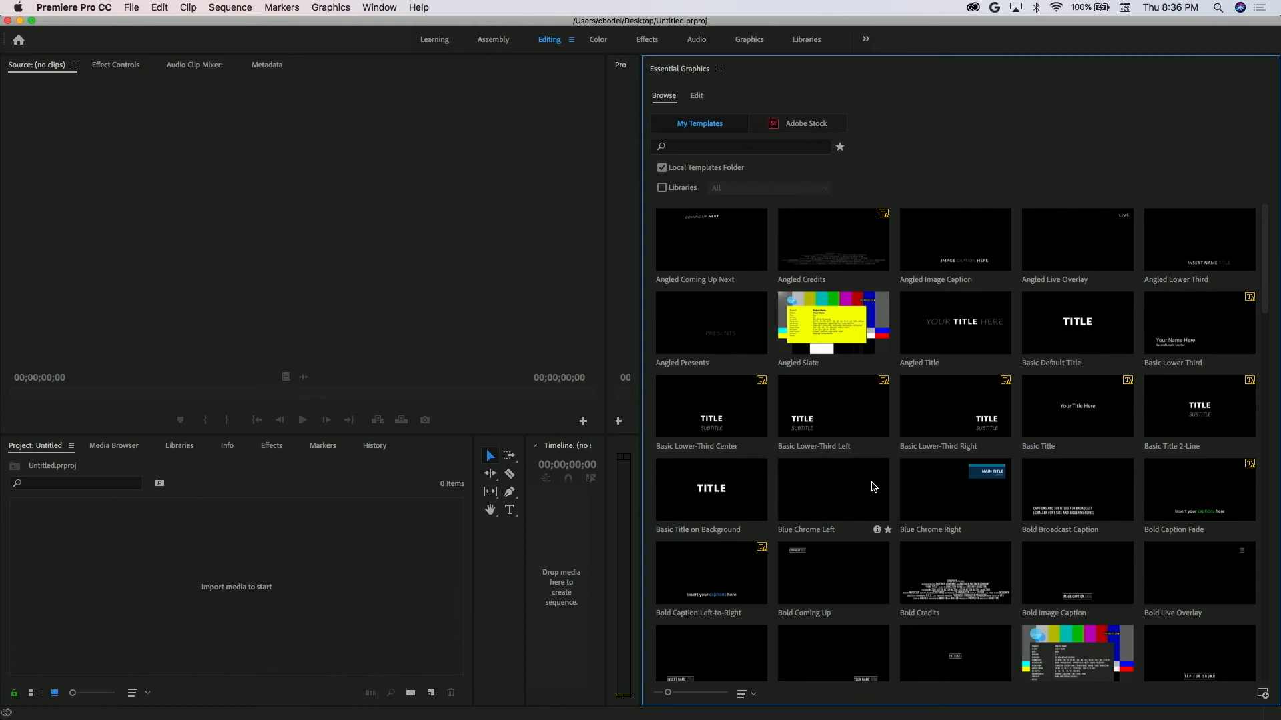
{"action": "scroll", "coordinate": [872, 487], "scroll_direction": "down", "scroll_amount": 20}
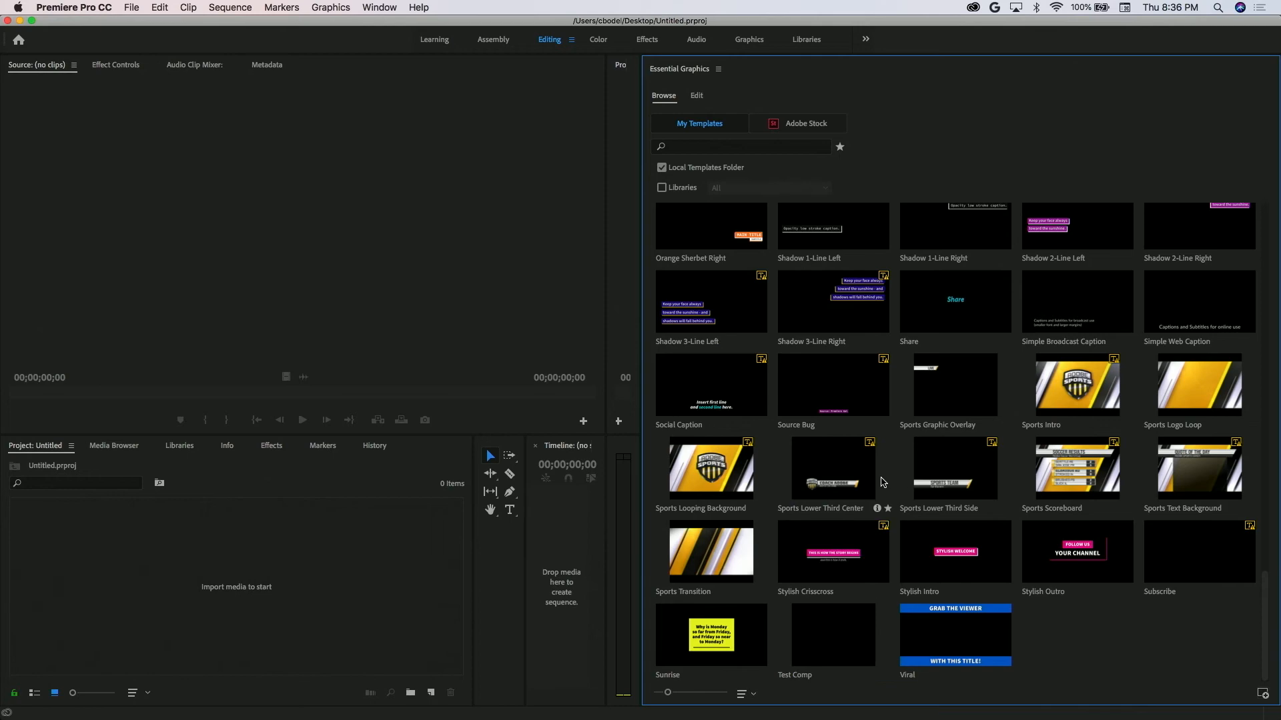
Look at the GDS lower third .mogrt file on the Desktop and find its installed template in Premiere Pro's local template list.
{"action": "key", "text": "ctrl+Right"}
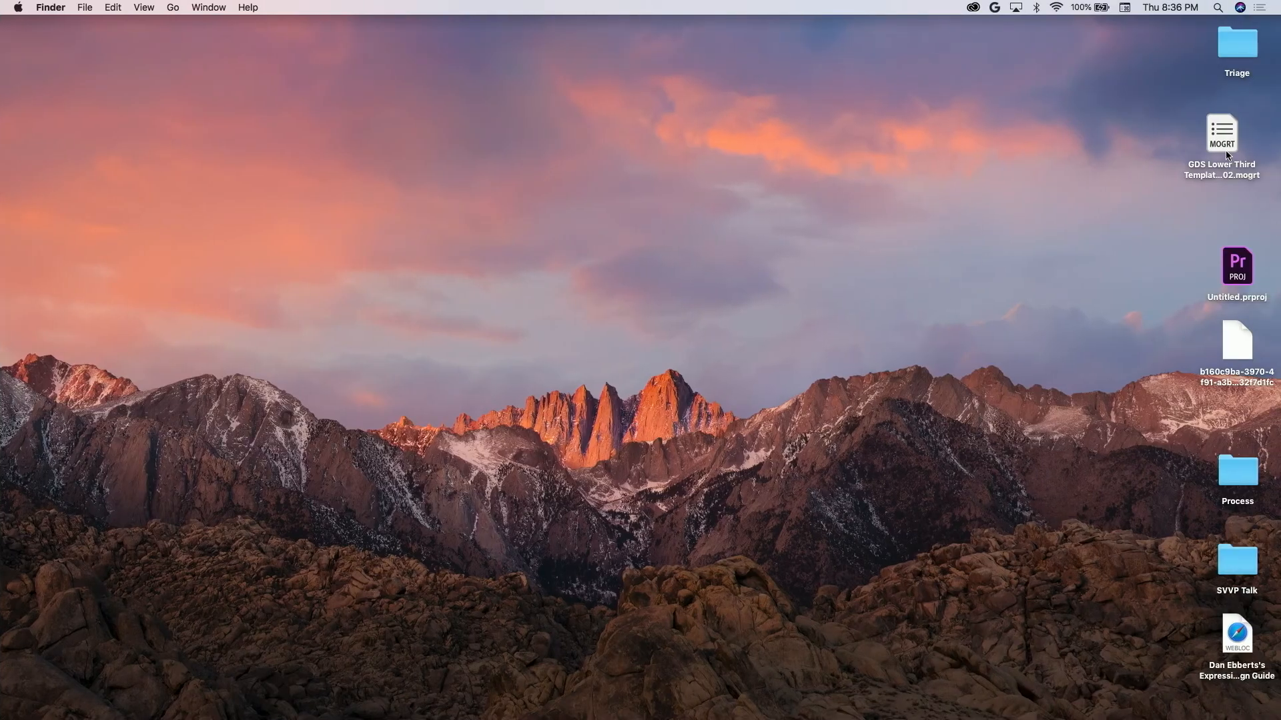
{"action": "left_click", "coordinate": [1225, 151]}
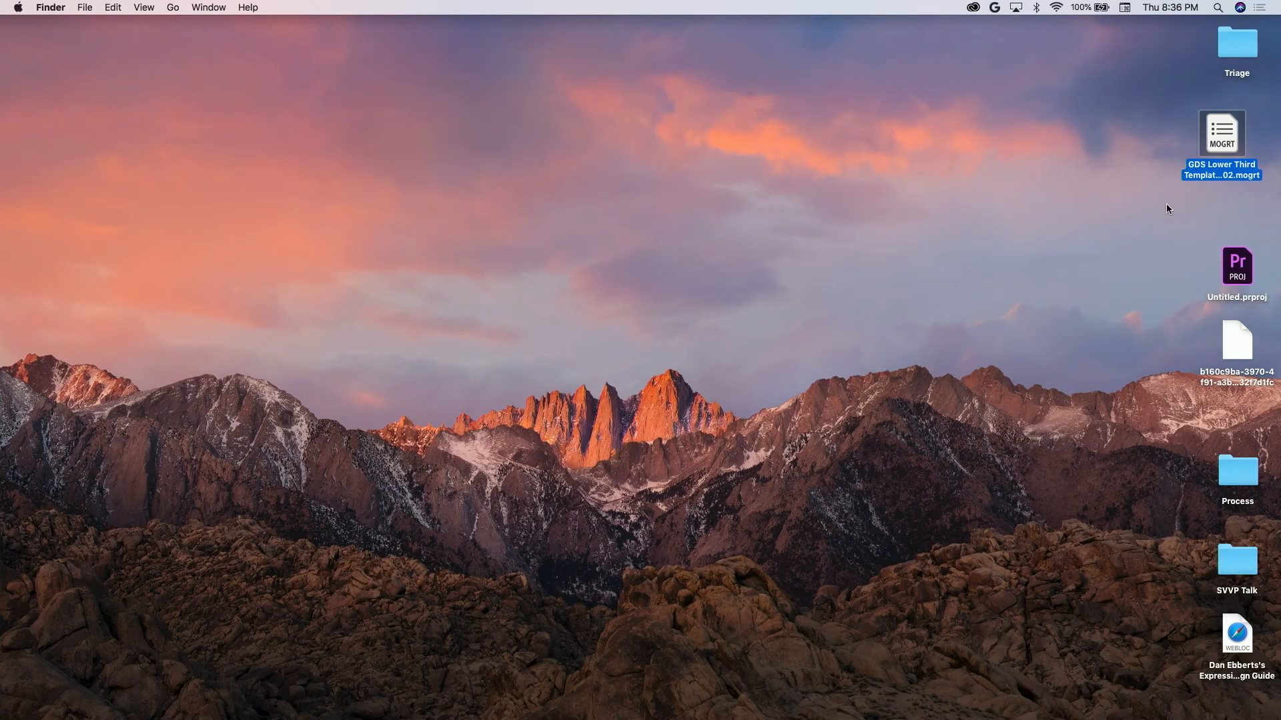
{"action": "key", "text": "ctrl+Left"}
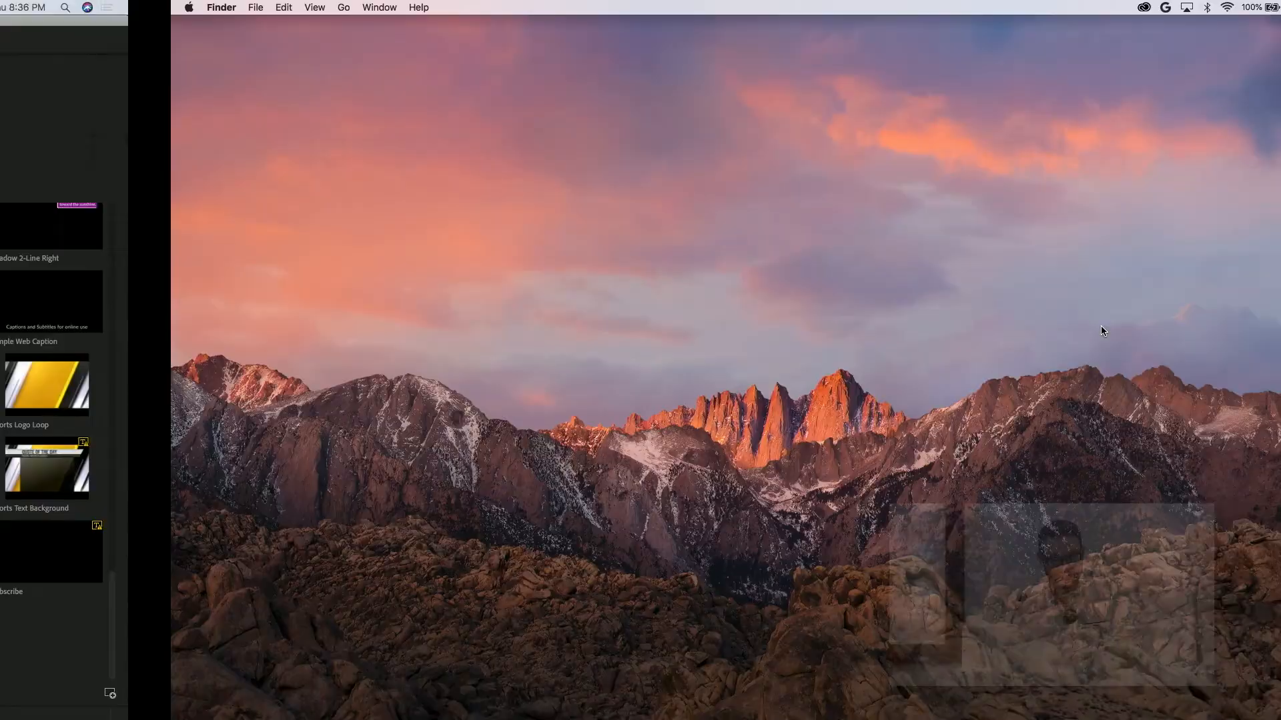
{"action": "scroll", "coordinate": [1037, 346], "scroll_direction": "up", "scroll_amount": 10}
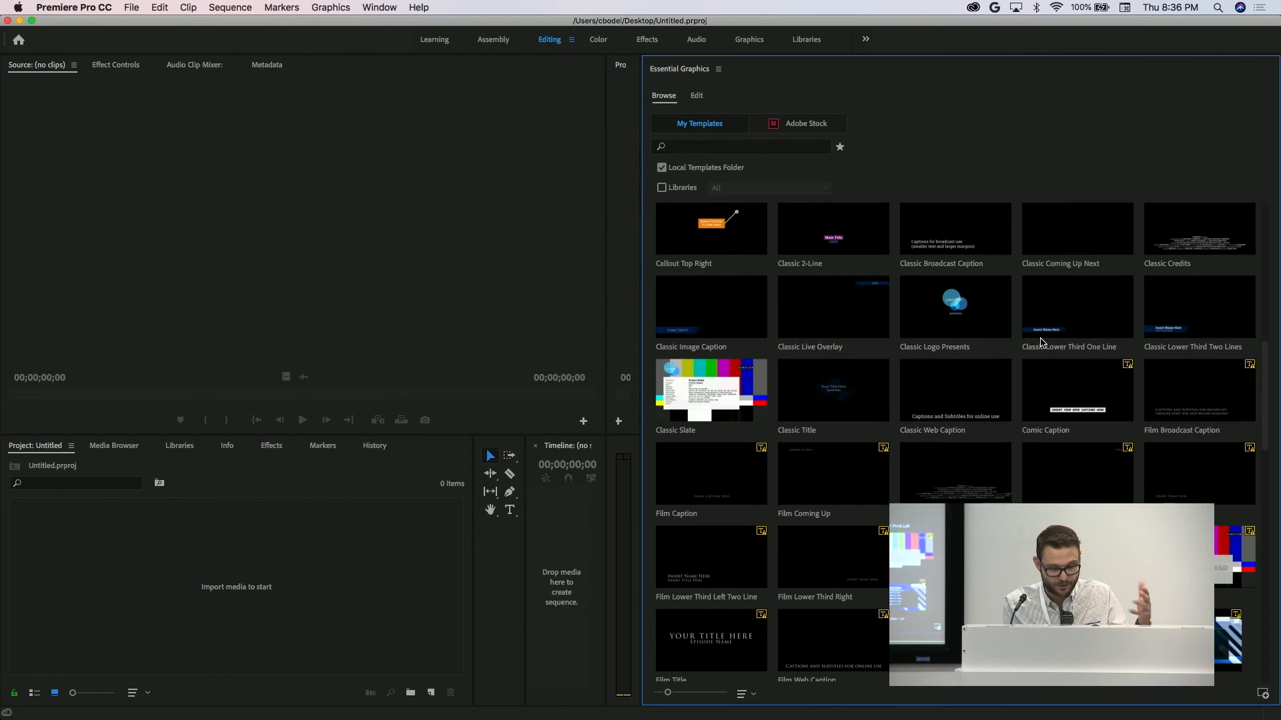
{"action": "scroll", "coordinate": [1000, 467], "scroll_direction": "down", "scroll_amount": 3}
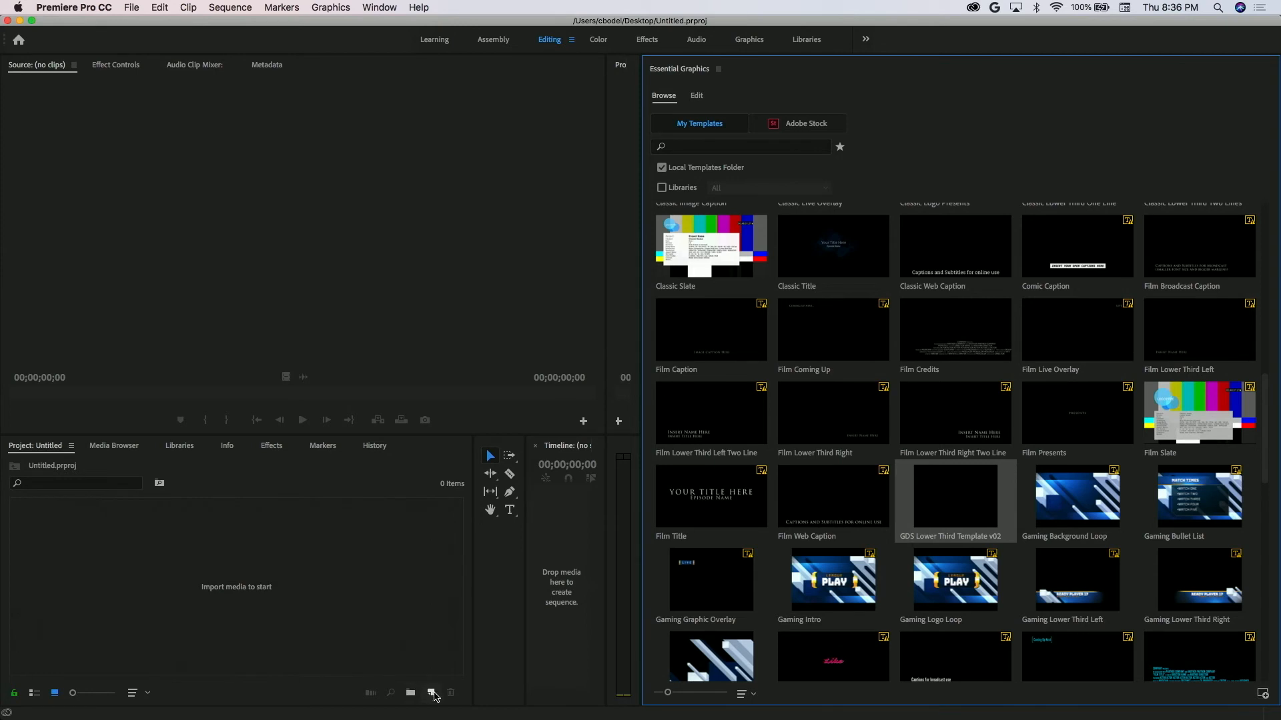
Create a new sequence with the default settings and narrow the Essential Graphics panel to reveal the program monitor.
{"action": "left_click", "coordinate": [430, 692]}
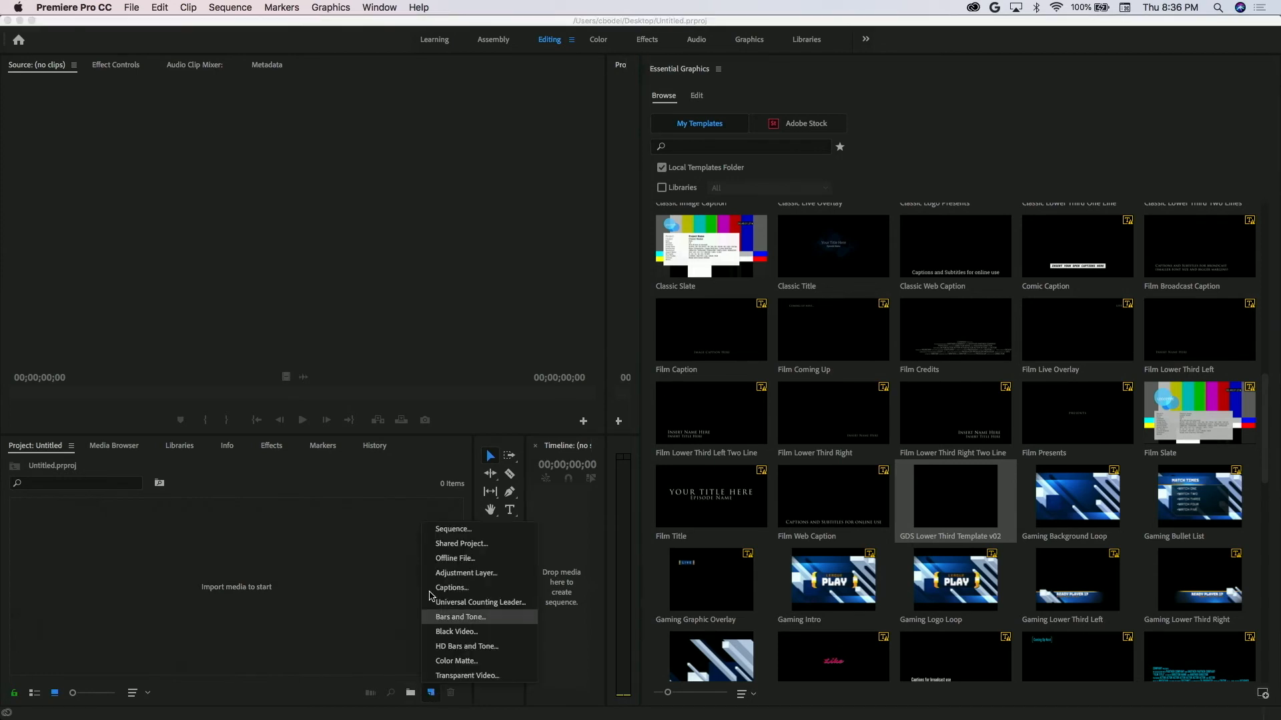
{"action": "left_click", "coordinate": [452, 529]}
{"action": "key", "text": "Return"}
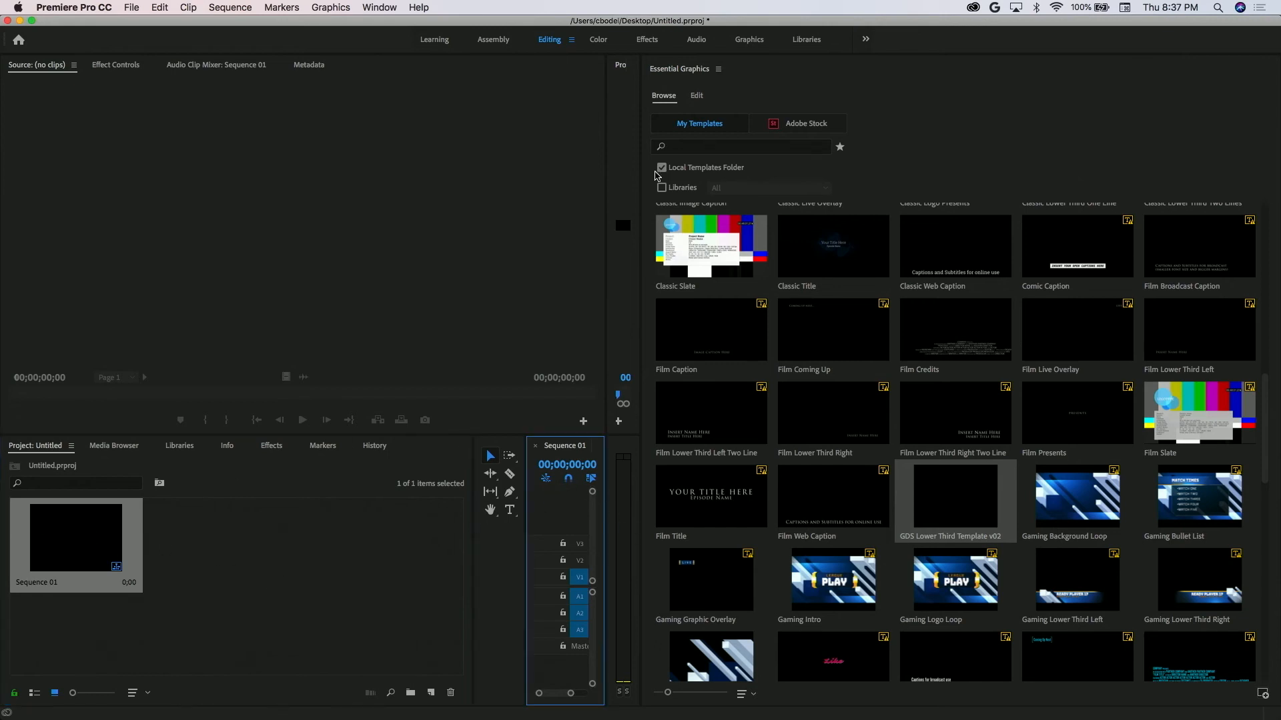
{"action": "left_click_drag", "start_coordinate": [641, 177], "coordinate": [904, 212]}
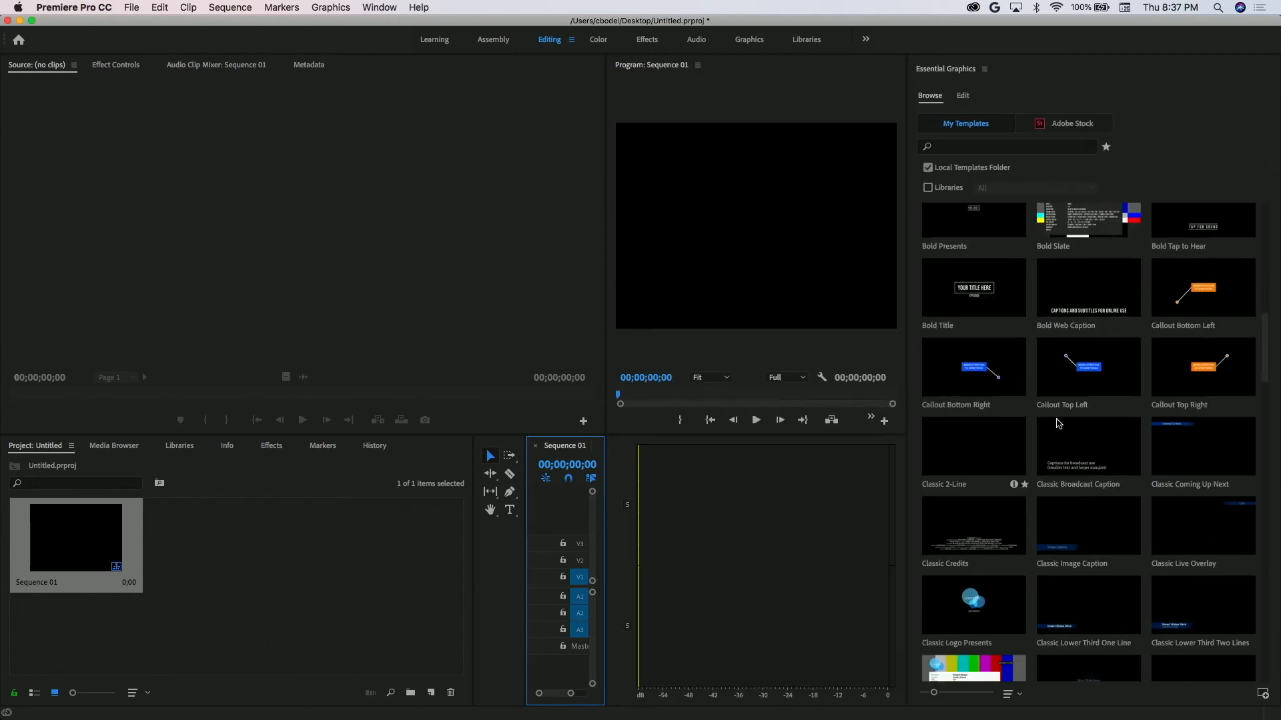
Search the local templates for "gds".
{"action": "scroll", "coordinate": [1074, 473], "scroll_direction": "down", "scroll_amount": 5}
{"action": "scroll", "coordinate": [1074, 473], "scroll_direction": "down", "scroll_amount": 2}
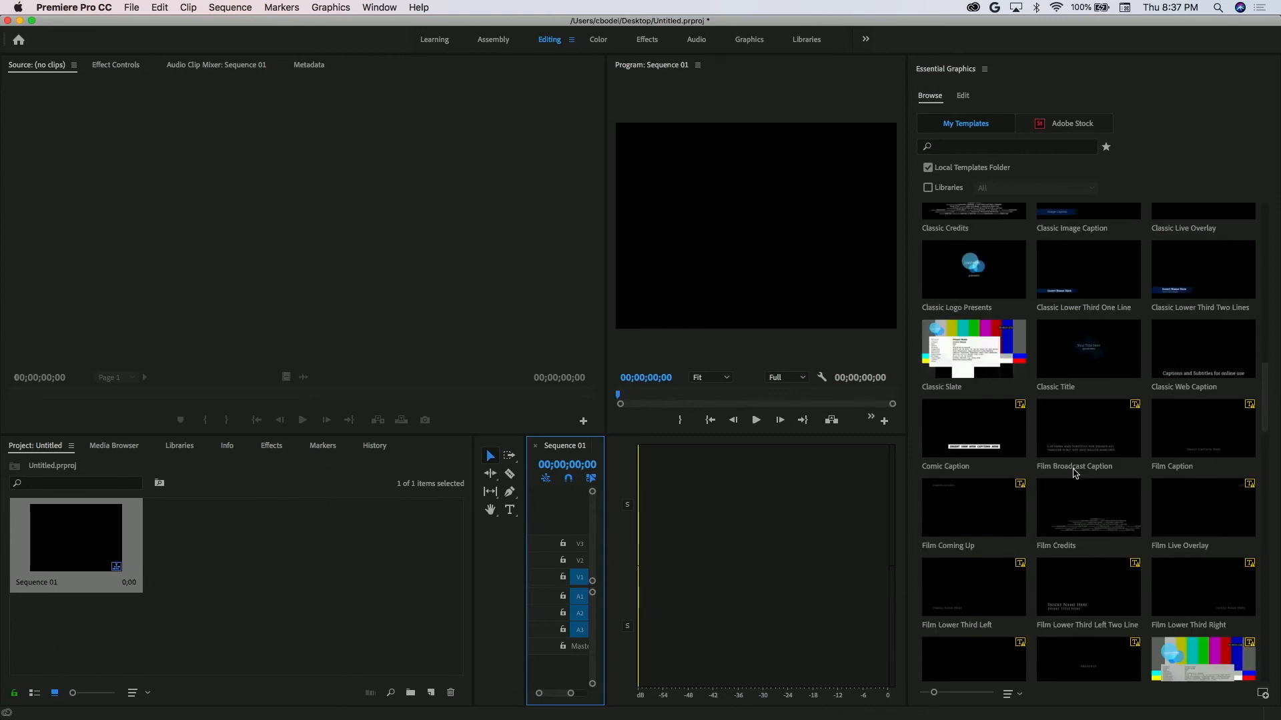
{"action": "scroll", "coordinate": [1074, 473], "scroll_direction": "down", "scroll_amount": 5}
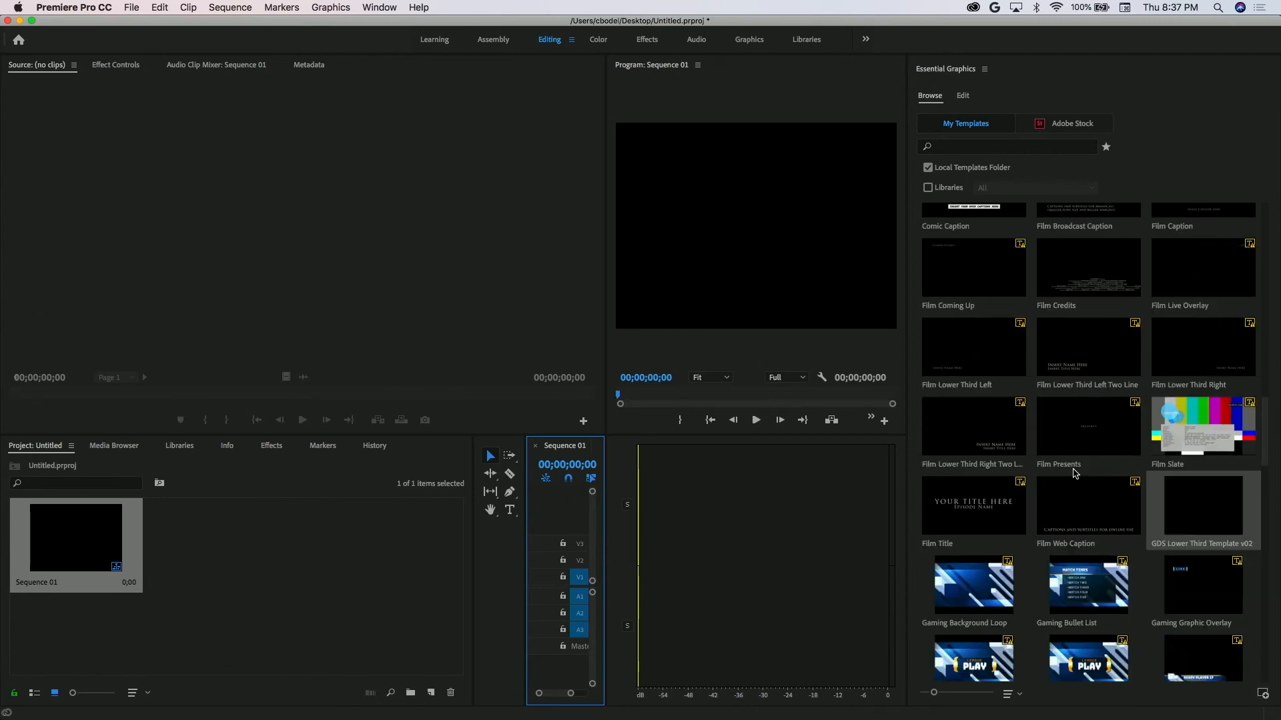
{"action": "scroll", "coordinate": [1074, 474], "scroll_direction": "down", "scroll_amount": 5}
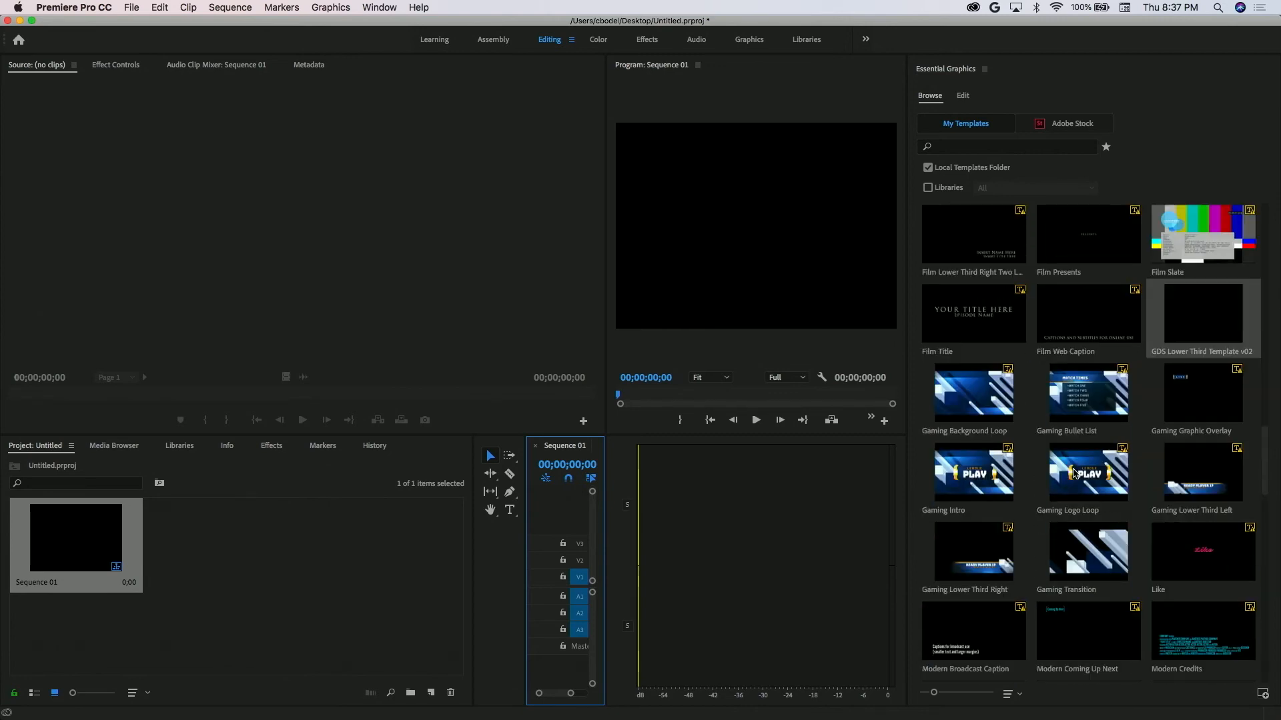
{"action": "scroll", "coordinate": [1074, 474], "scroll_direction": "down", "scroll_amount": 2}
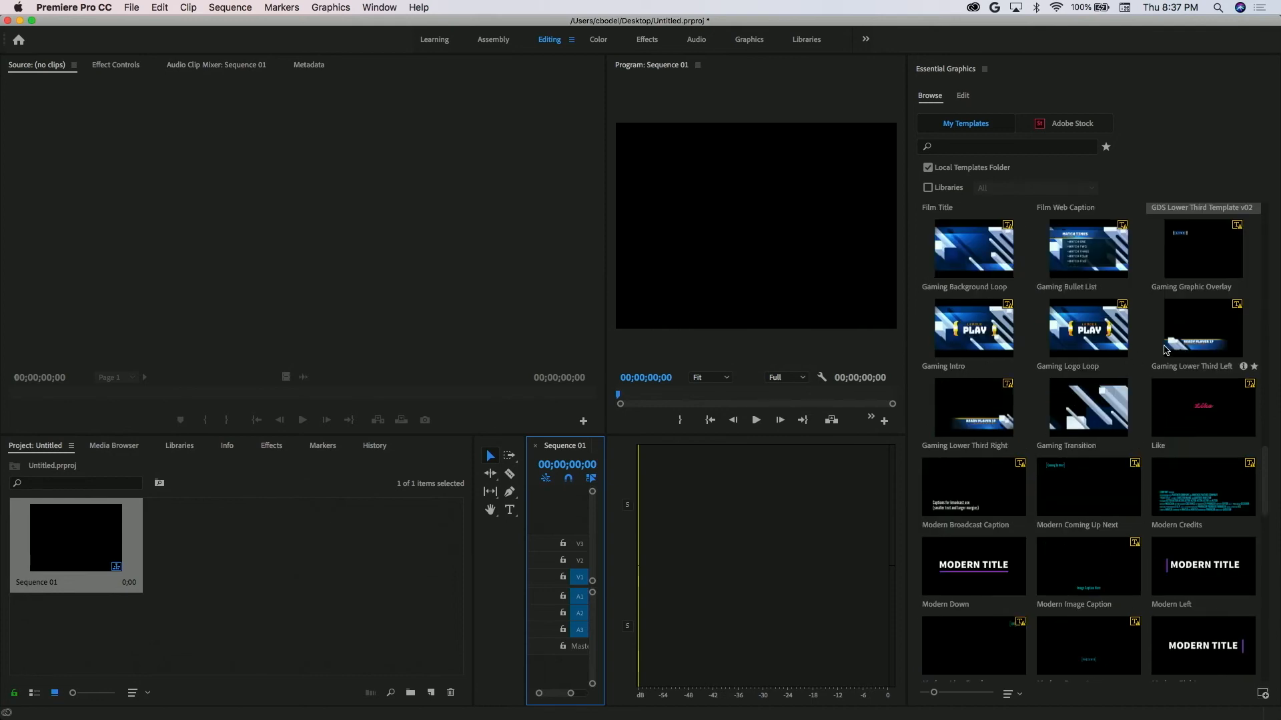
{"action": "left_click", "coordinate": [1265, 265]}
{"action": "left_click", "coordinate": [1046, 148]}
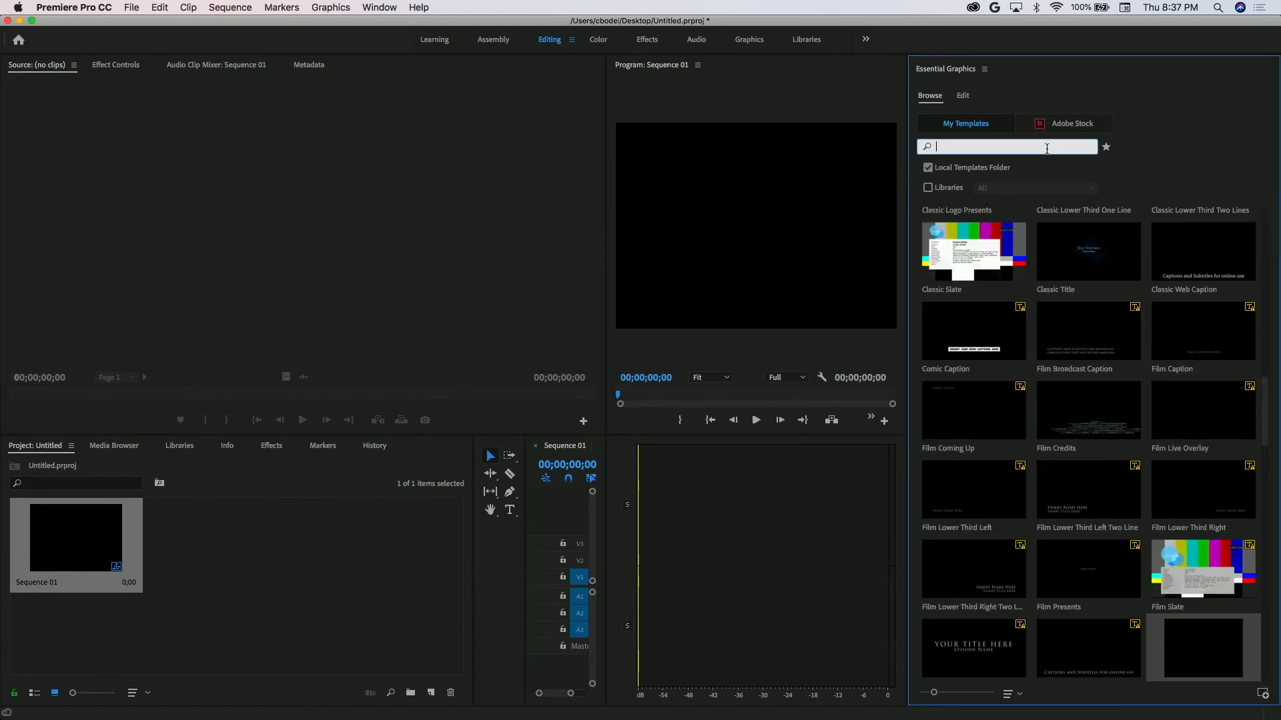
{"action": "type", "text": "gds"}
{"action": "key", "text": "Return"}
Place GDS Lower Third Template v02 on track V1 at the sequence start and change the sequence settings to match the clip.
{"action": "left_click", "coordinate": [964, 246]}
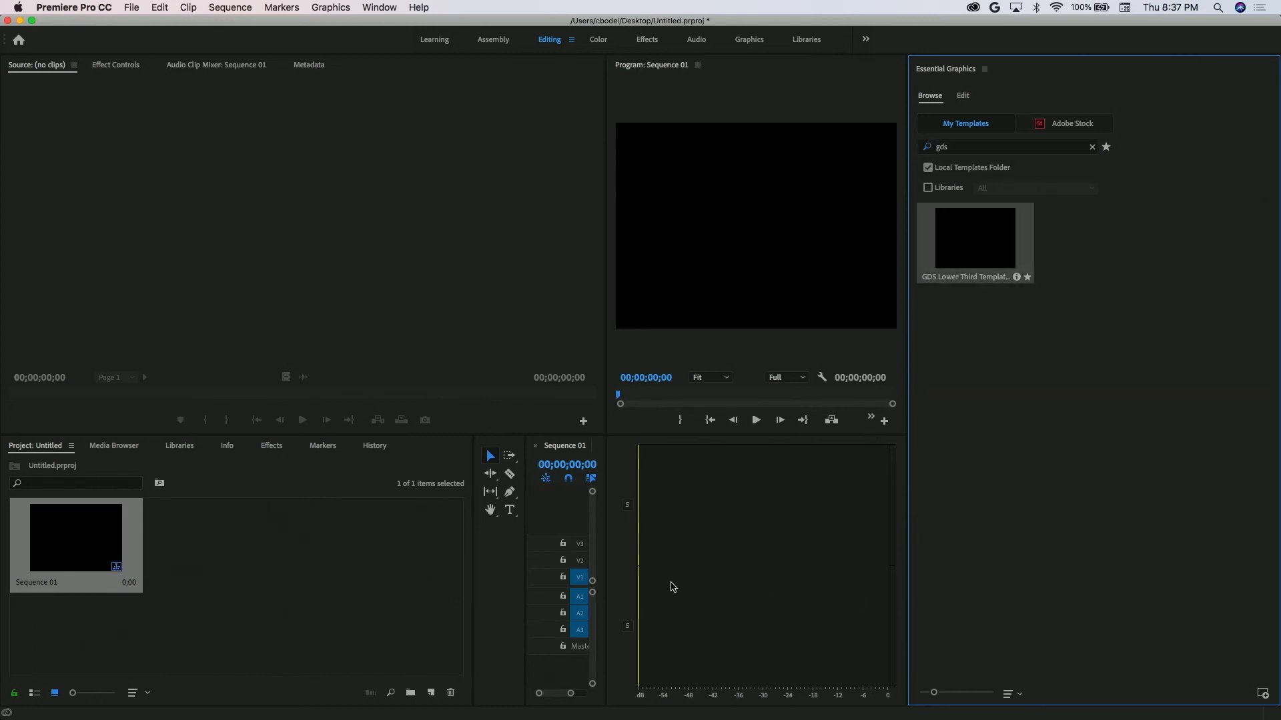
{"action": "left_click_drag", "start_coordinate": [687, 581], "coordinate": [592, 582]}
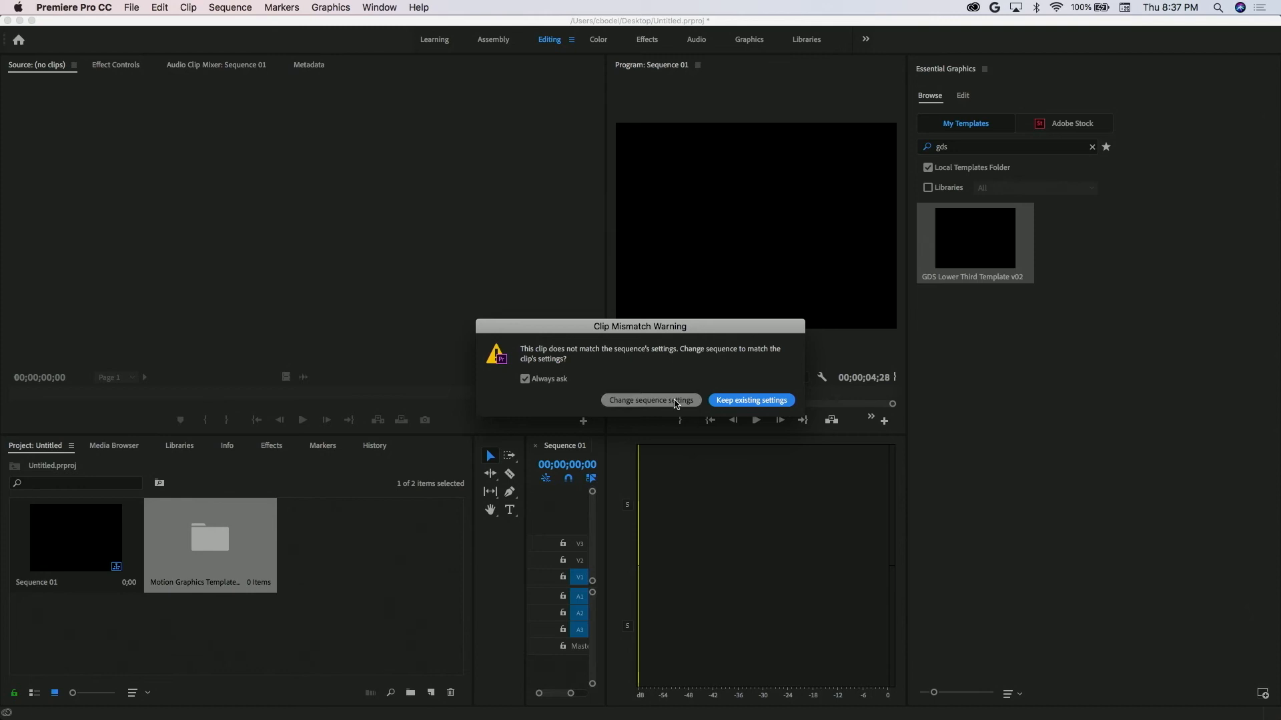
{"action": "left_click", "coordinate": [676, 402]}
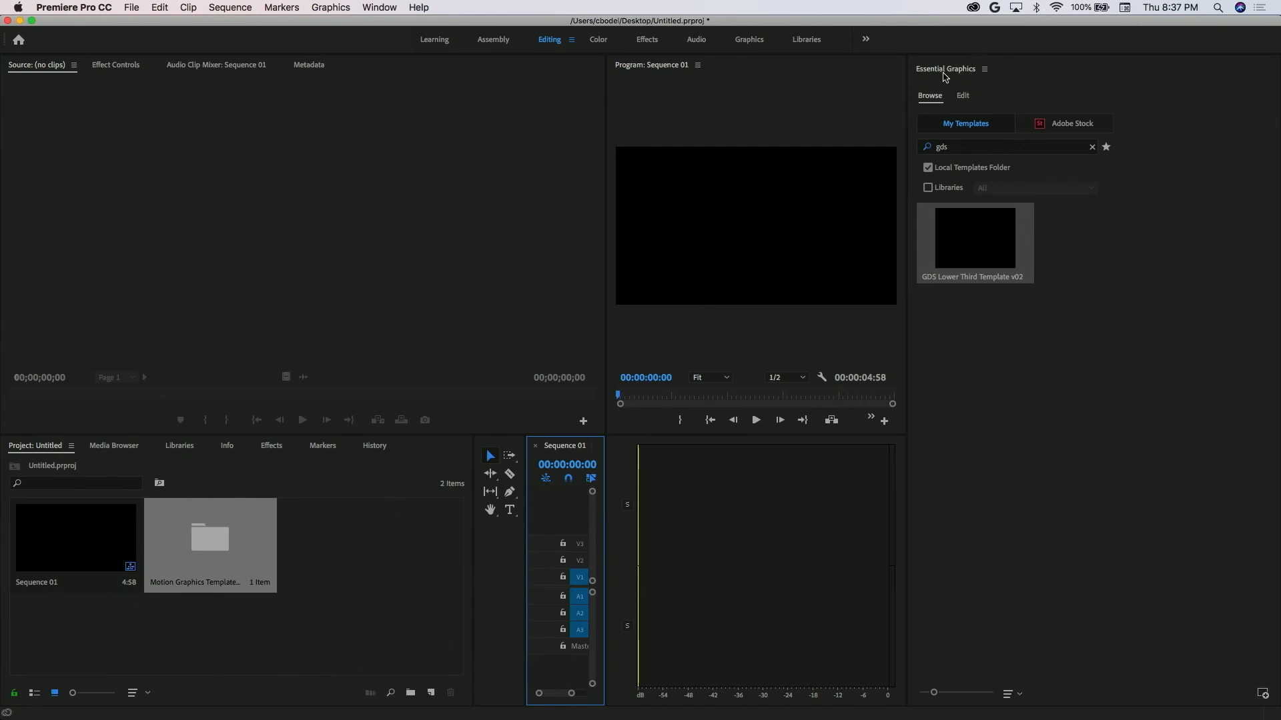
Enlarge the program monitor and timeline, and move the playhead to 00:00:01:55 to show the lower third text.
{"action": "left_click_drag", "start_coordinate": [906, 89], "coordinate": [1179, 89]}
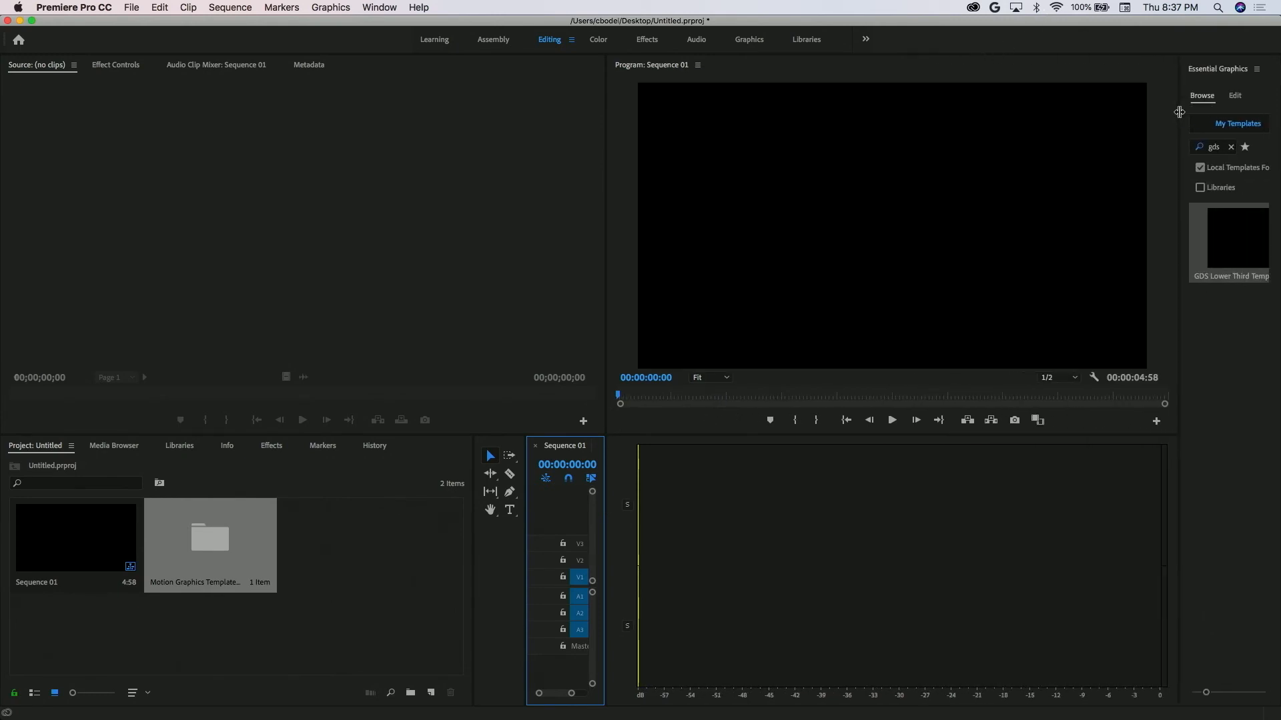
{"action": "left_click_drag", "start_coordinate": [605, 527], "coordinate": [1129, 548]}
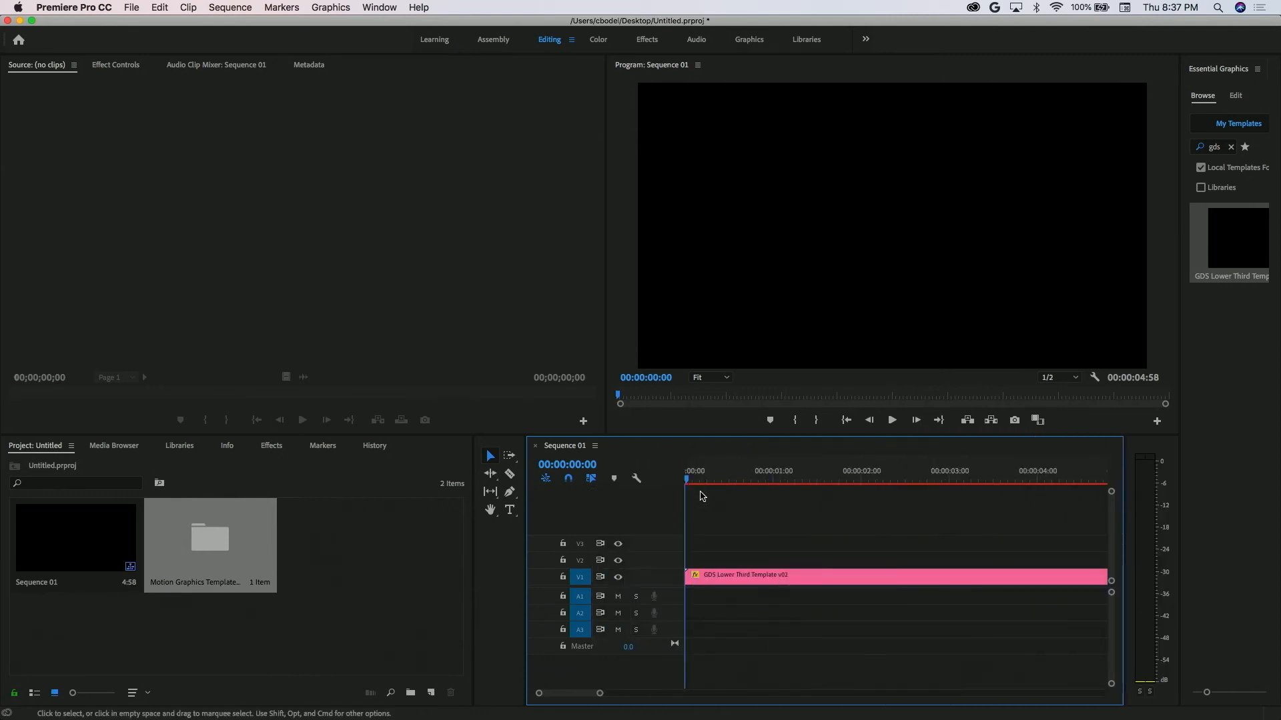
{"action": "left_click", "coordinate": [699, 478]}
{"action": "left_click_drag", "start_coordinate": [699, 478], "coordinate": [857, 472]}
Dock Essential Graphics with the source monitor panels and display the lower third clip's editable properties.
{"action": "left_click_drag", "start_coordinate": [1221, 70], "coordinate": [371, 69]}
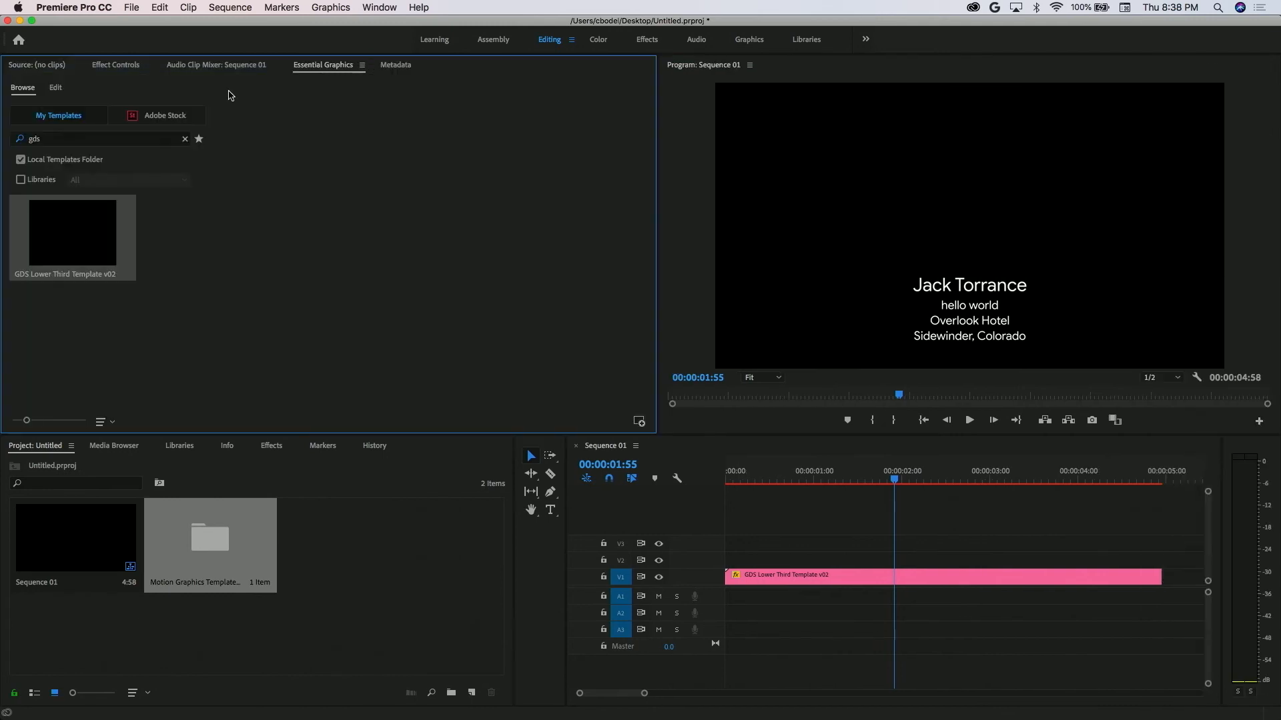
{"action": "left_click", "coordinate": [58, 93]}
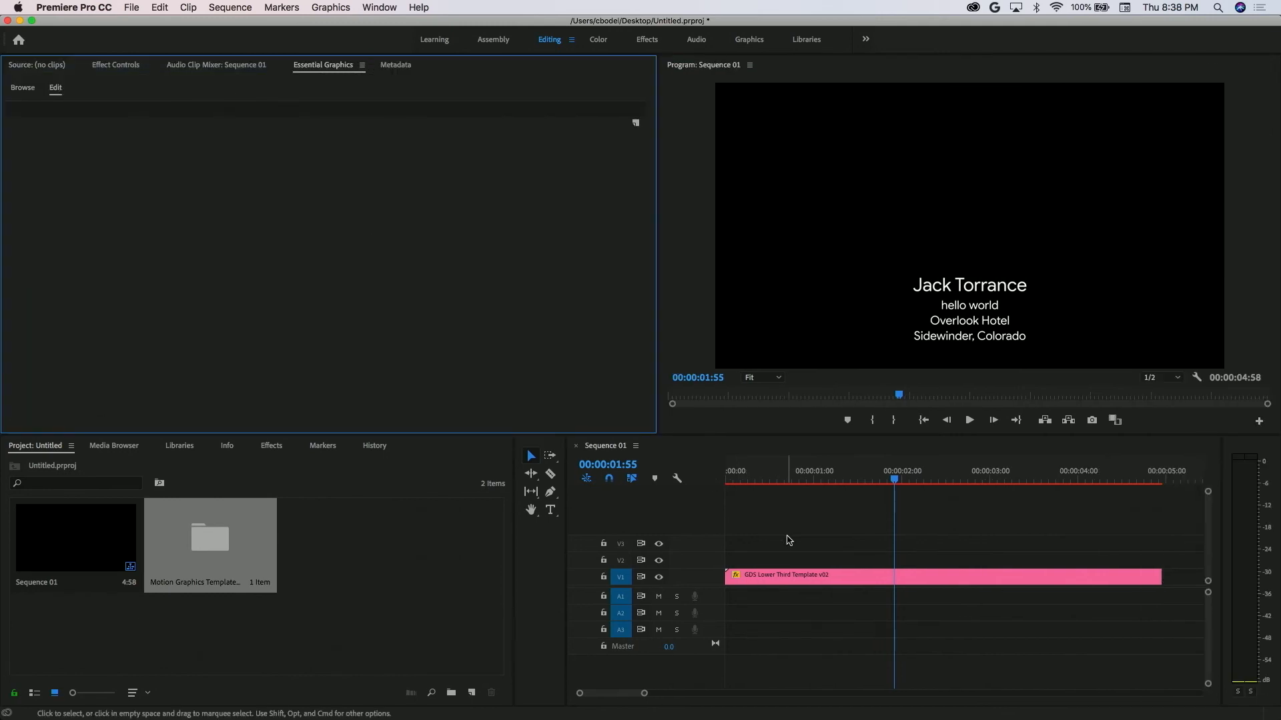
{"action": "left_click", "coordinate": [799, 577]}
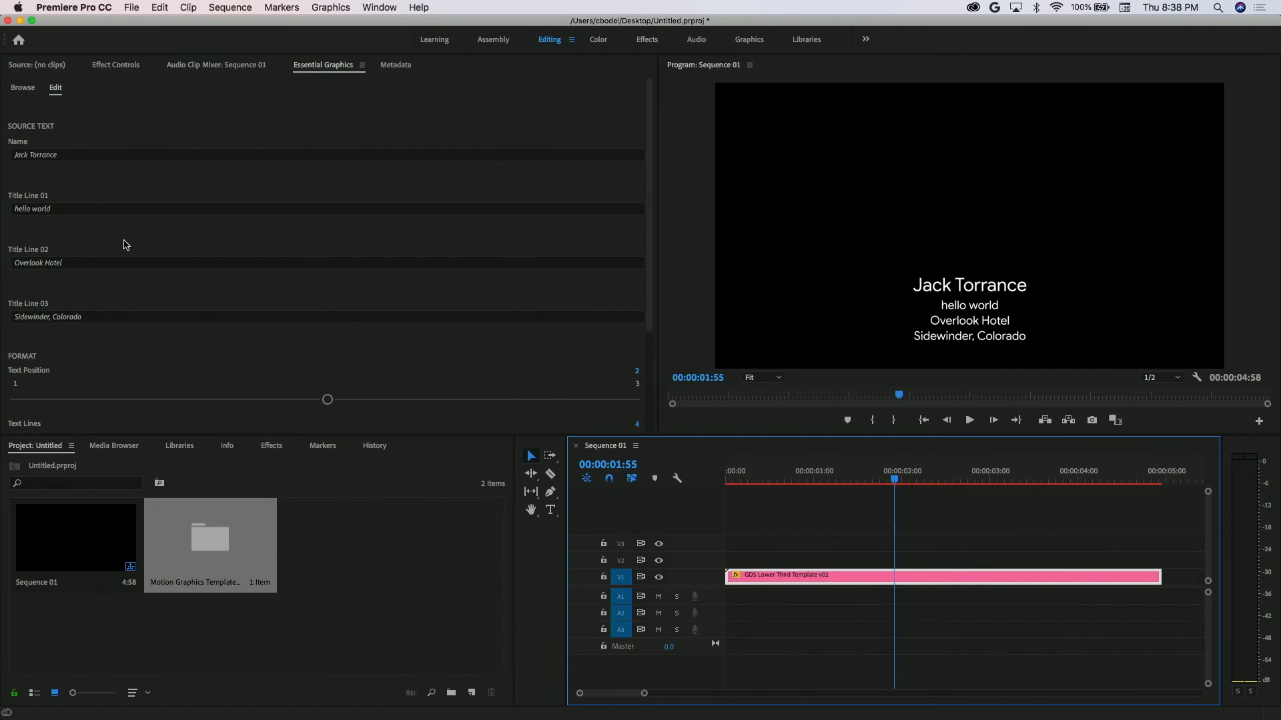
Set the lower third's Text Position to 1 and Text Lines to 2.
{"action": "scroll", "coordinate": [138, 262], "scroll_direction": "down", "scroll_amount": 4}
{"action": "scroll", "coordinate": [138, 261], "scroll_direction": "down", "scroll_amount": 1}
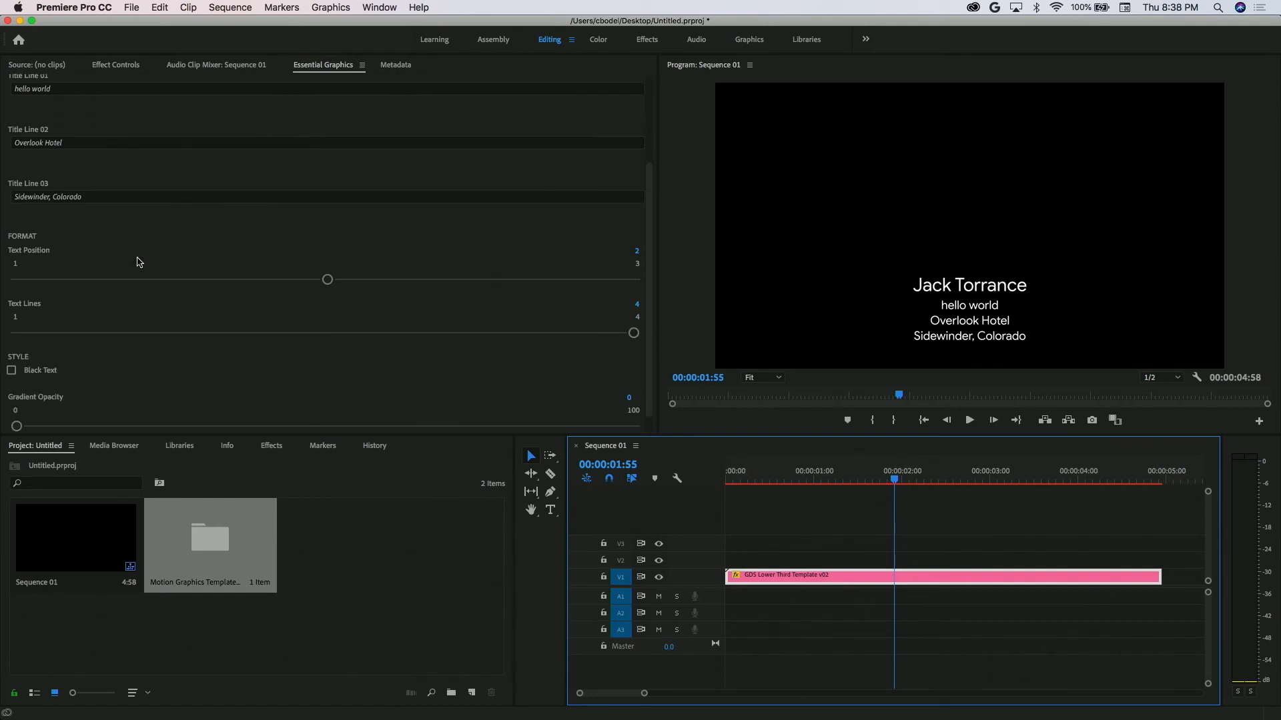
{"action": "left_click_drag", "start_coordinate": [330, 280], "coordinate": [3, 250]}
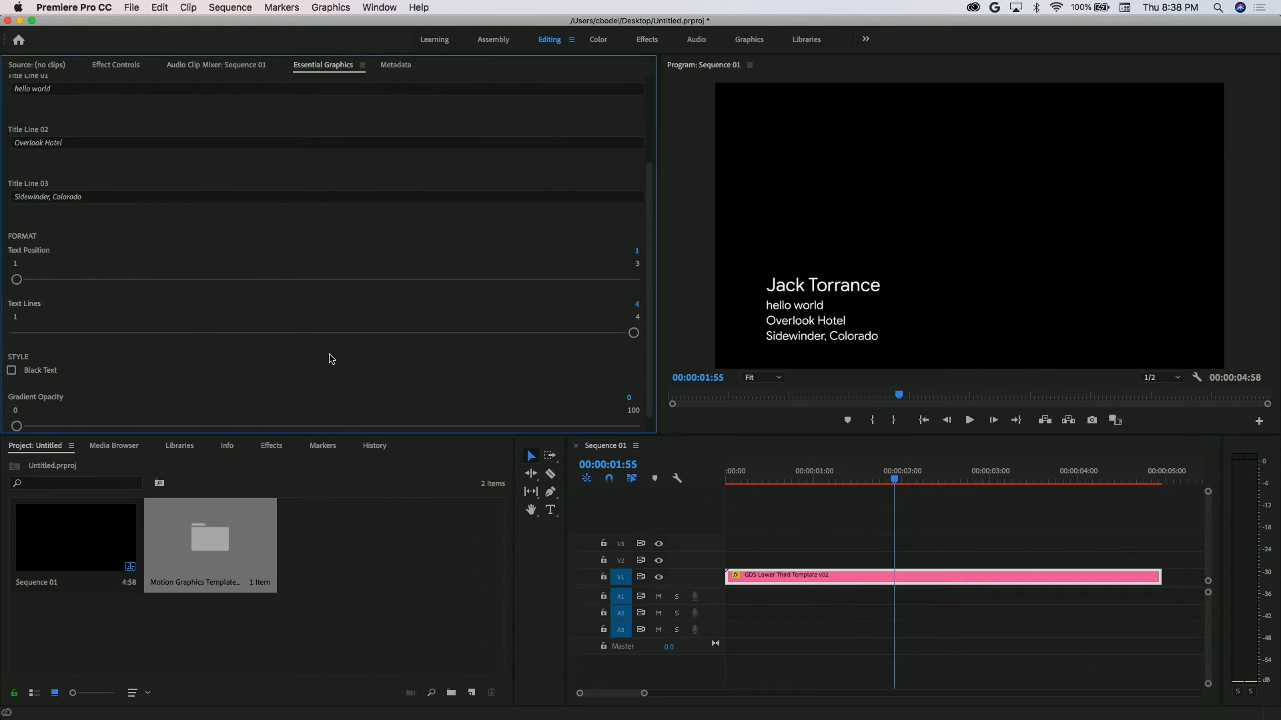
{"action": "left_click_drag", "start_coordinate": [634, 333], "coordinate": [243, 318]}
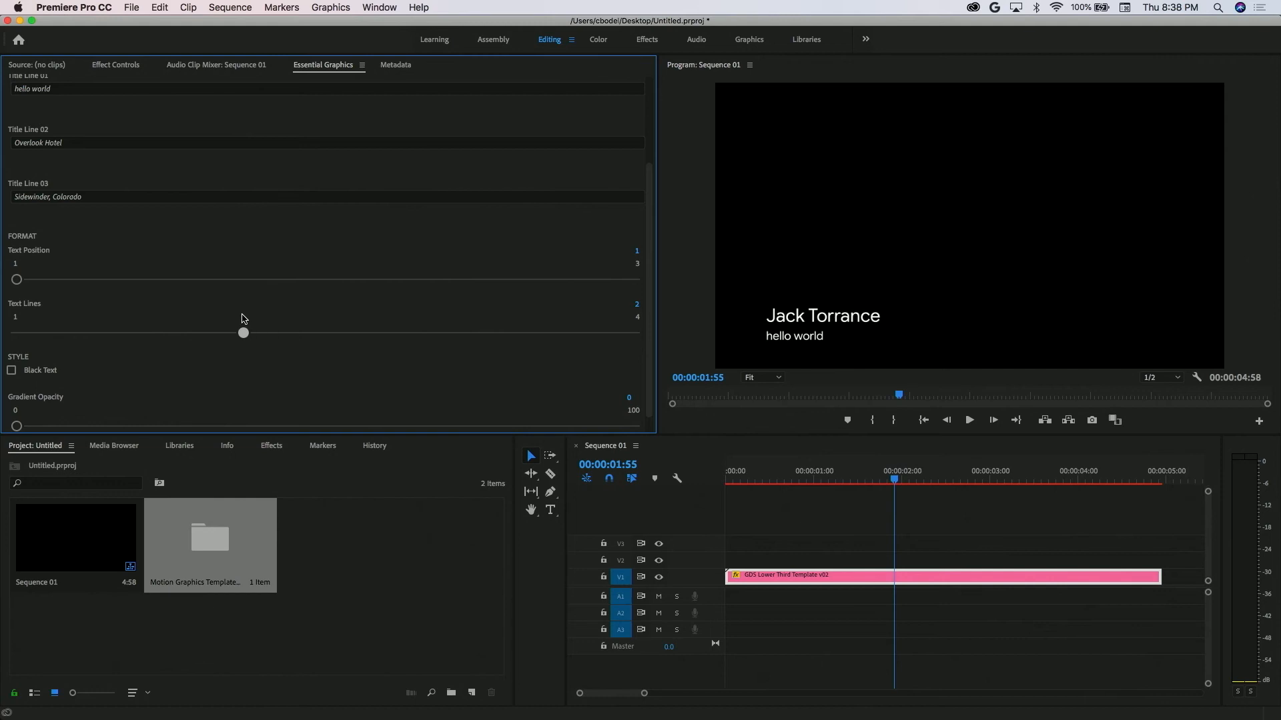
Replace the lower third's Name with another person's full name and set Title Line 01 to GDS.
{"action": "scroll", "coordinate": [243, 319], "scroll_direction": "up", "scroll_amount": 5}
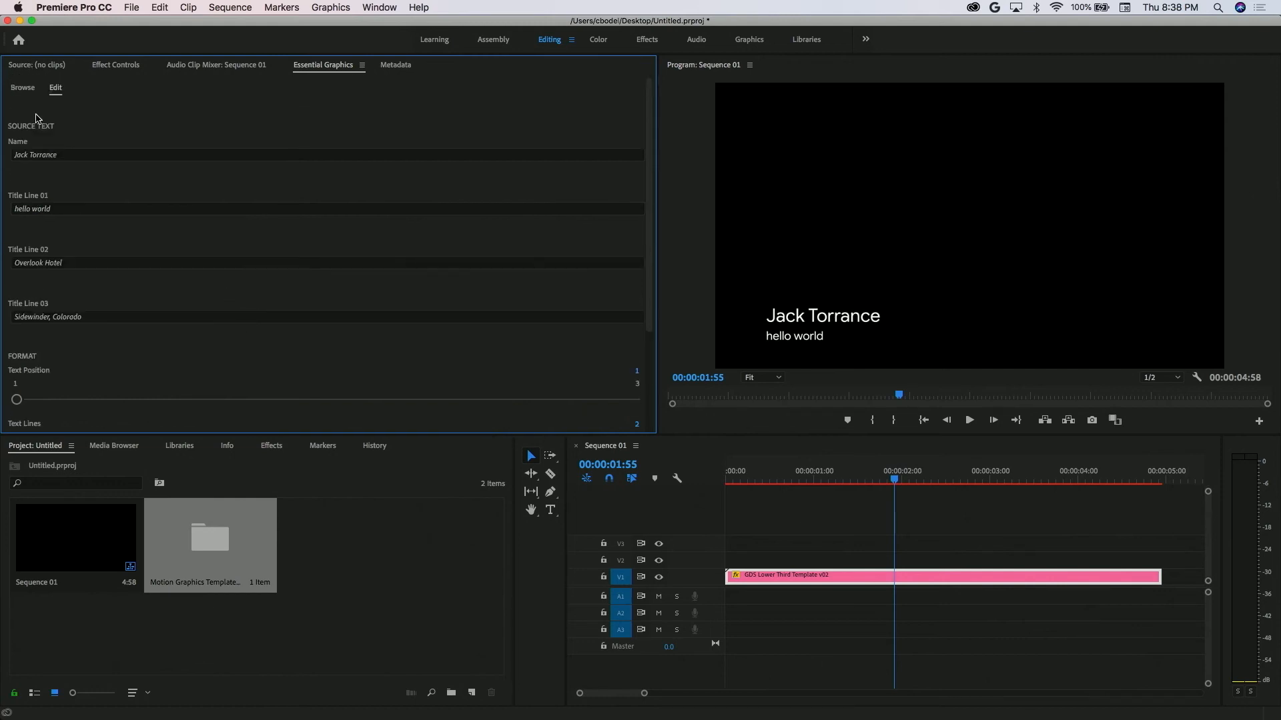
{"action": "left_click", "coordinate": [52, 157]}
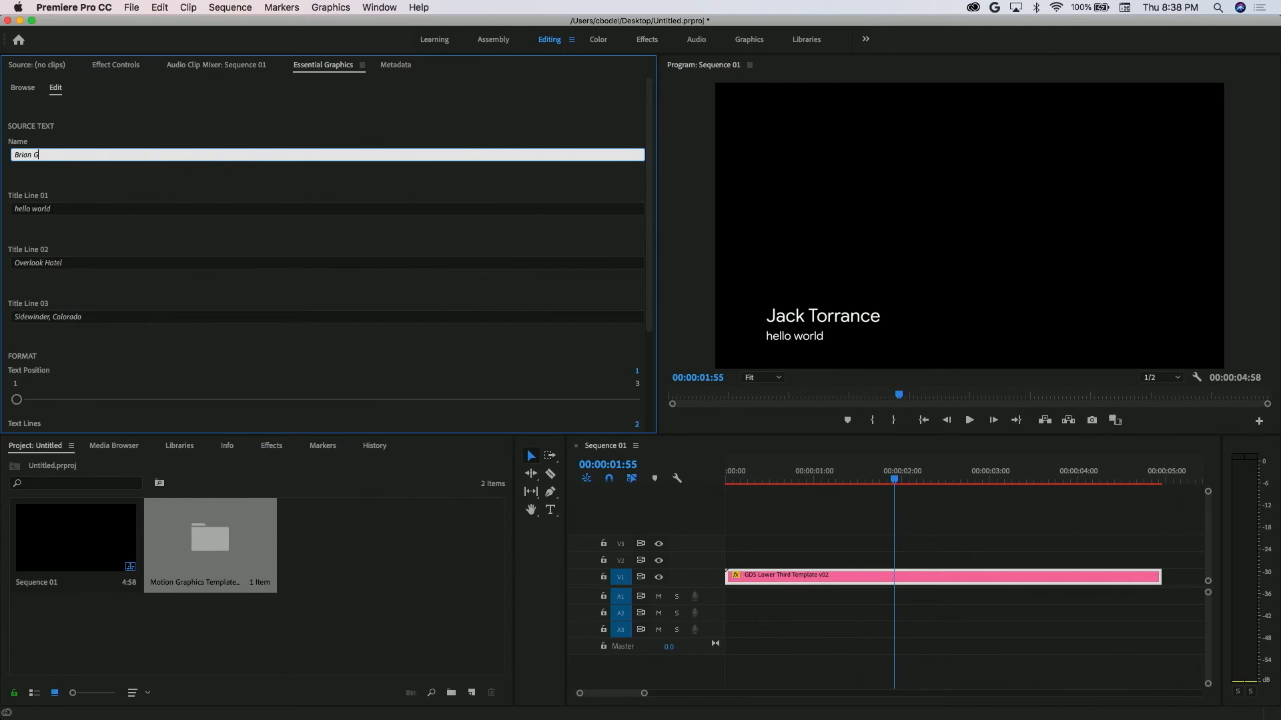
{"action": "key", "text": "Return"}
{"action": "left_click", "coordinate": [56, 215]}
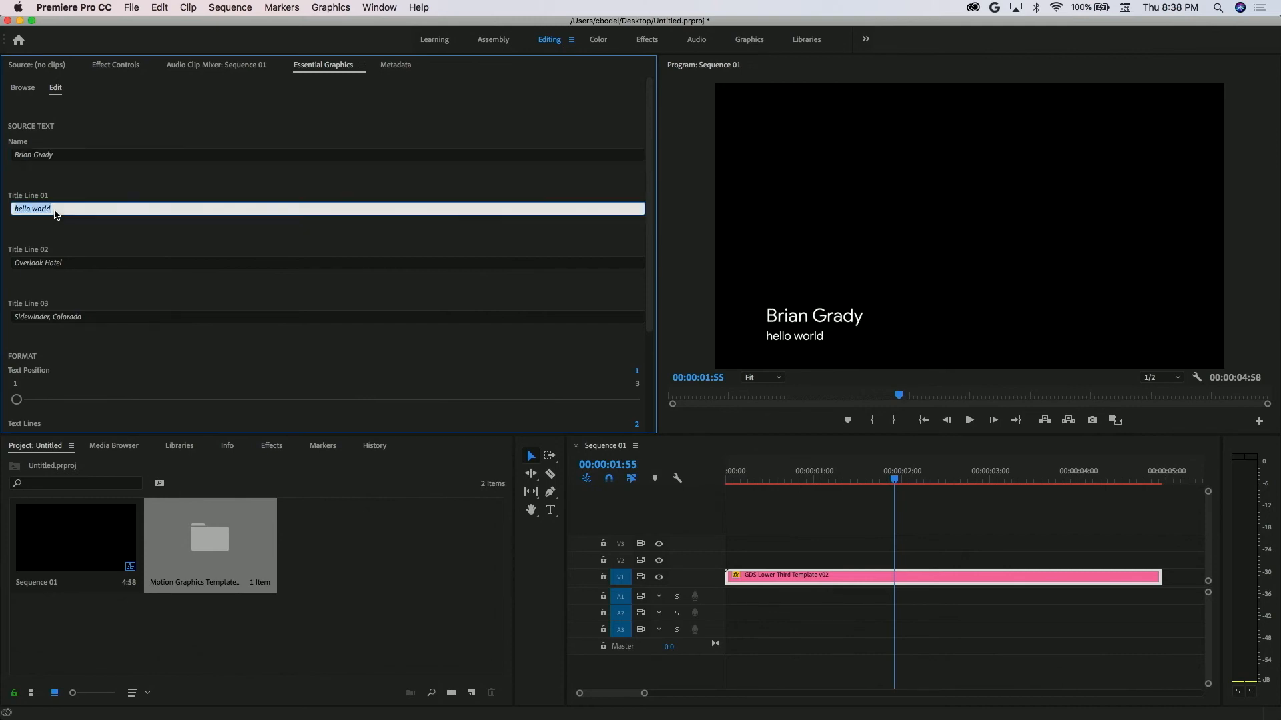
{"action": "type", "text": "GDS"}
{"action": "key", "text": "Return"}
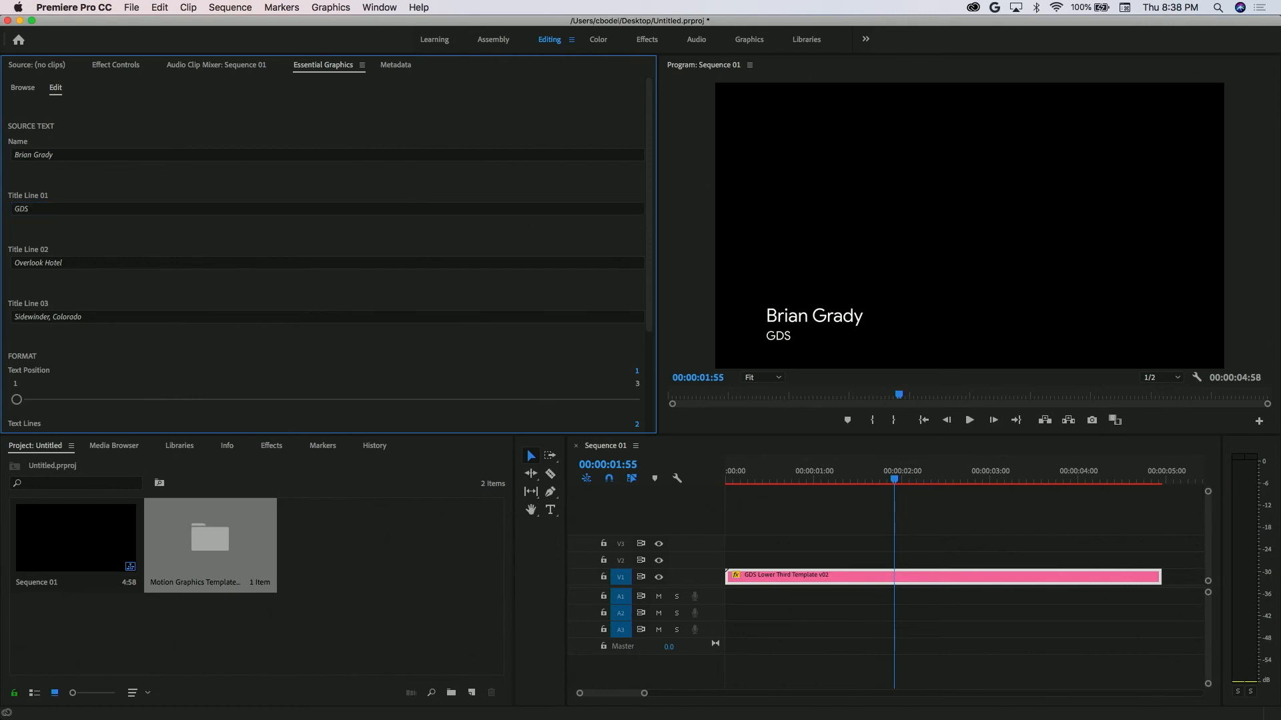
Test the Black Text option on and off, leaving it off, and set Gradient Opacity to 2.
{"action": "scroll", "coordinate": [73, 361], "scroll_direction": "down", "scroll_amount": 4}
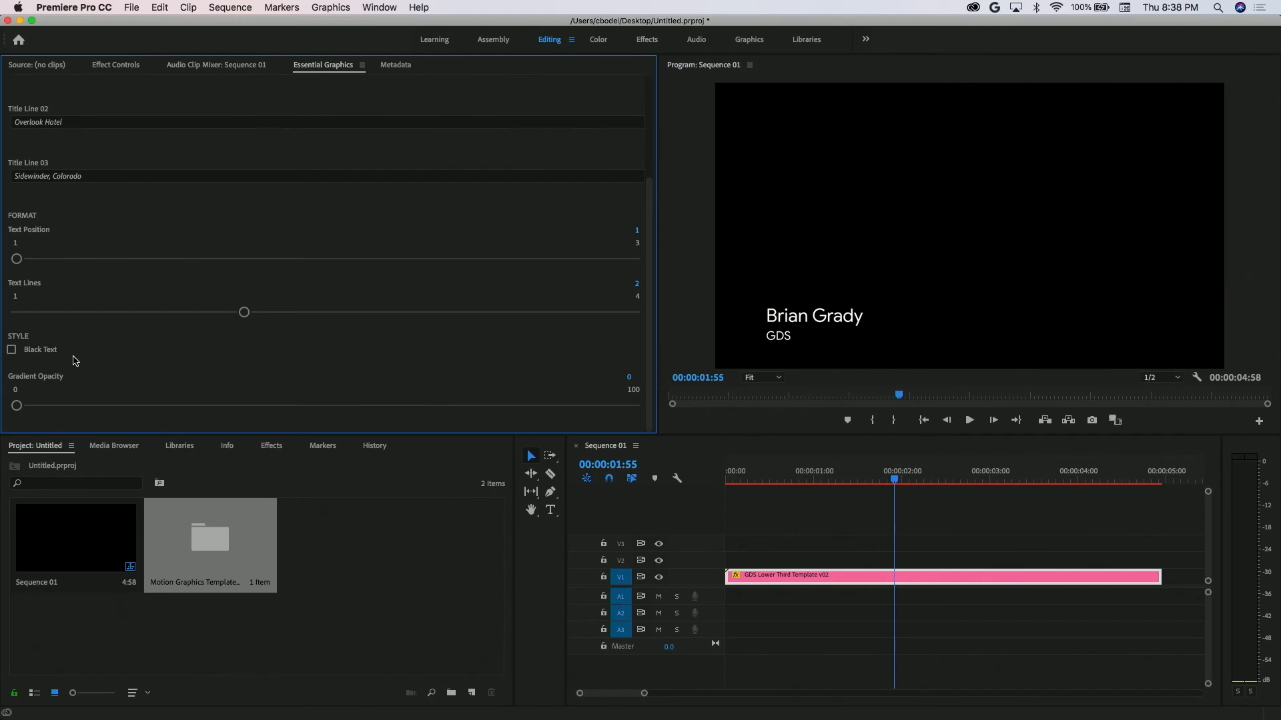
{"action": "left_click", "coordinate": [11, 351]}
{"action": "left_click", "coordinate": [10, 350]}
{"action": "left_click", "coordinate": [11, 351]}
{"action": "left_click", "coordinate": [11, 351]}
{"action": "left_click_drag", "start_coordinate": [18, 404], "coordinate": [29, 318]}
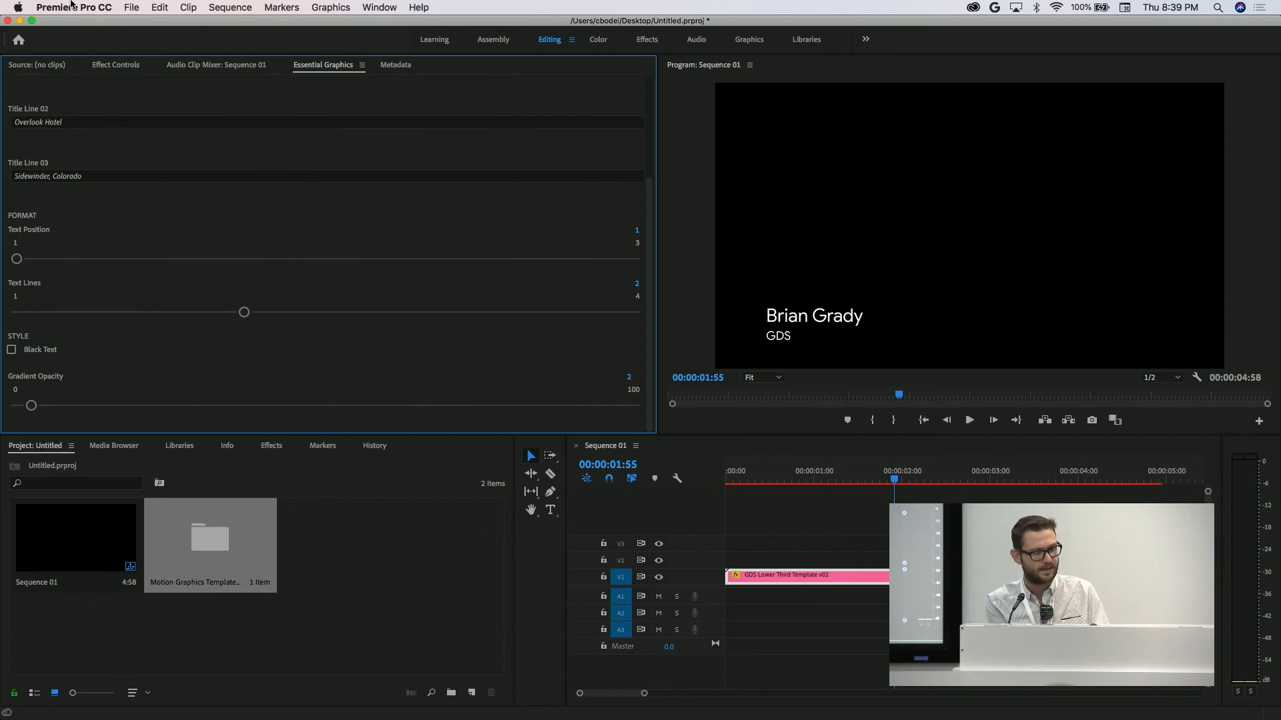
Switch to After Effects and open the 002.01 - Character Example composition.
{"action": "key", "text": "ctrl+Left"}
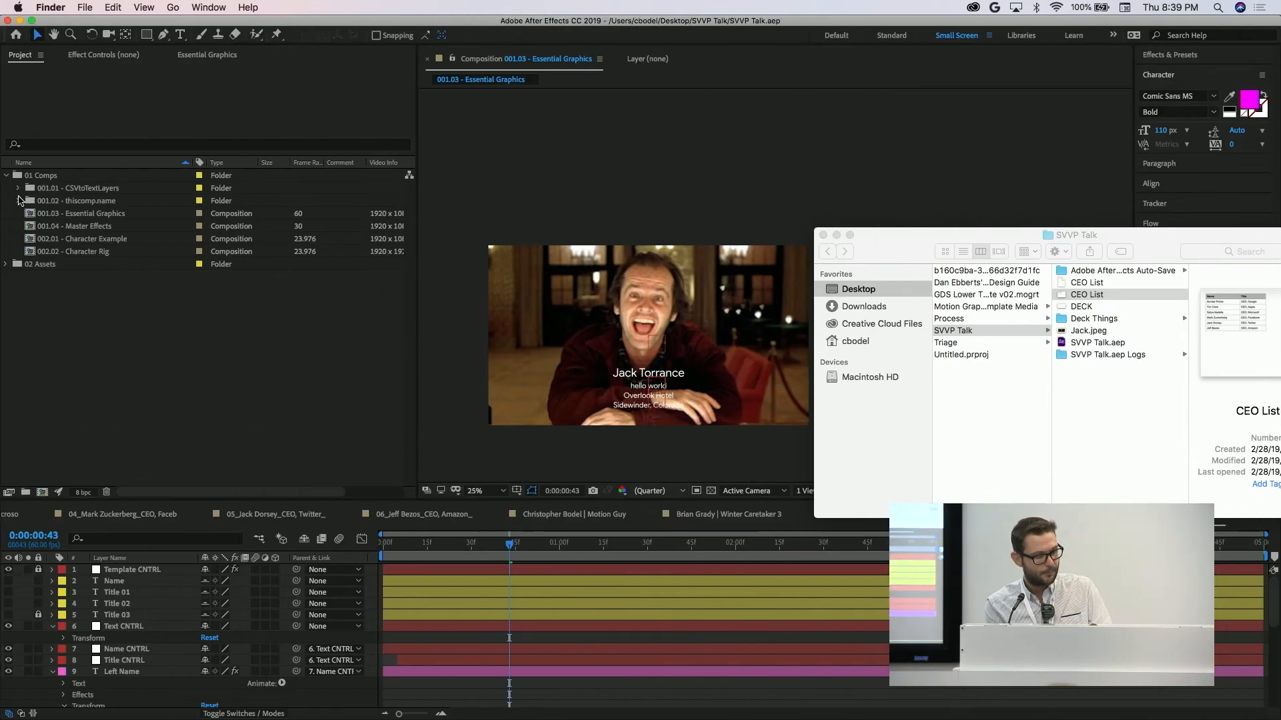
{"action": "left_click", "coordinate": [87, 233]}
{"action": "left_click", "coordinate": [94, 229]}
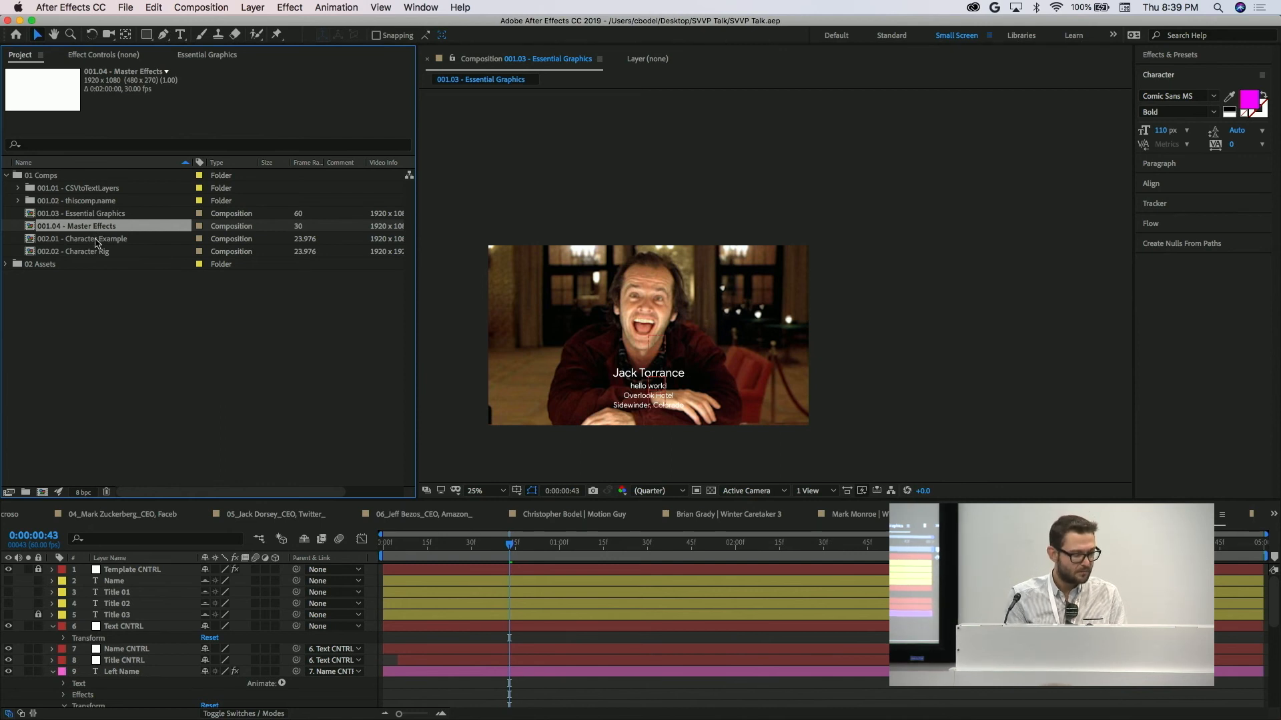
{"action": "double_click", "coordinate": [97, 239]}
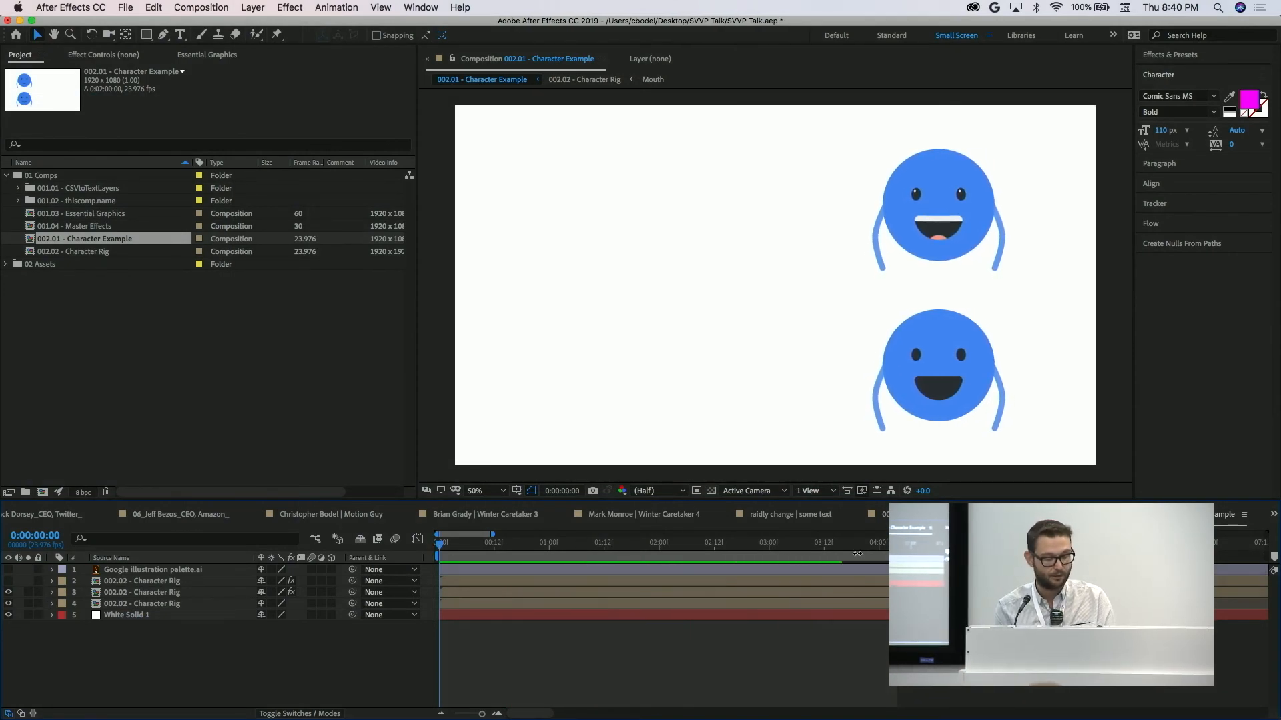
Preview the character animation and select the 002.02 - Character Rig layer at layer 2, stopping at 0:00:02:19.
{"action": "key", "text": "space"}
{"action": "key", "text": "space"}
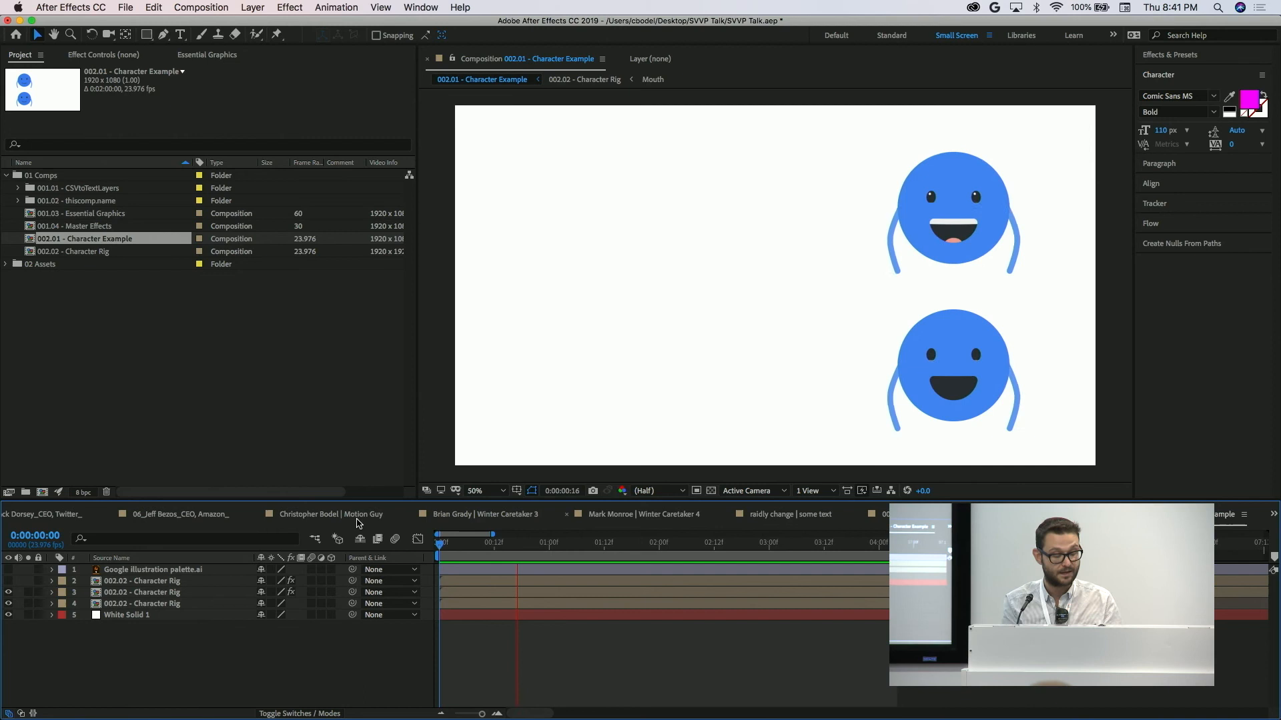
{"action": "left_click", "coordinate": [465, 594]}
{"action": "left_click", "coordinate": [460, 584]}
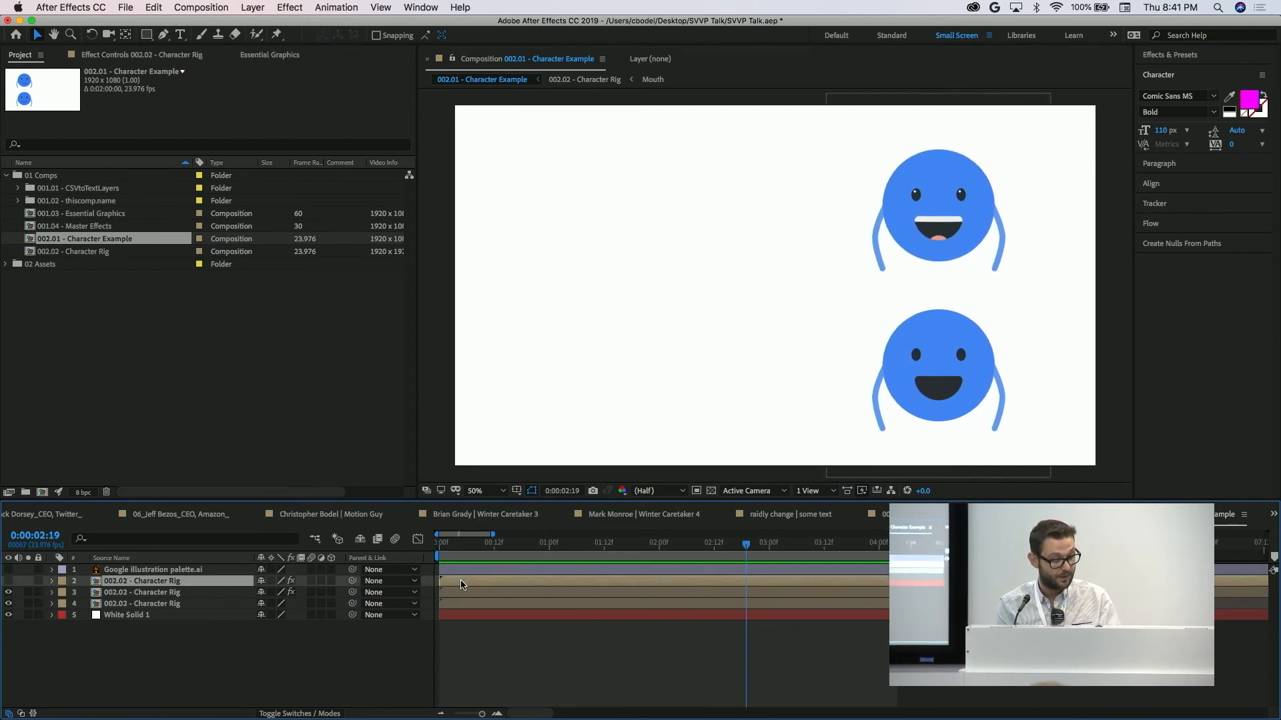
Open the 002.02 - Character Rig composition and enlarge the timeline area so all of its layers fit.
{"action": "double_click", "coordinate": [74, 252]}
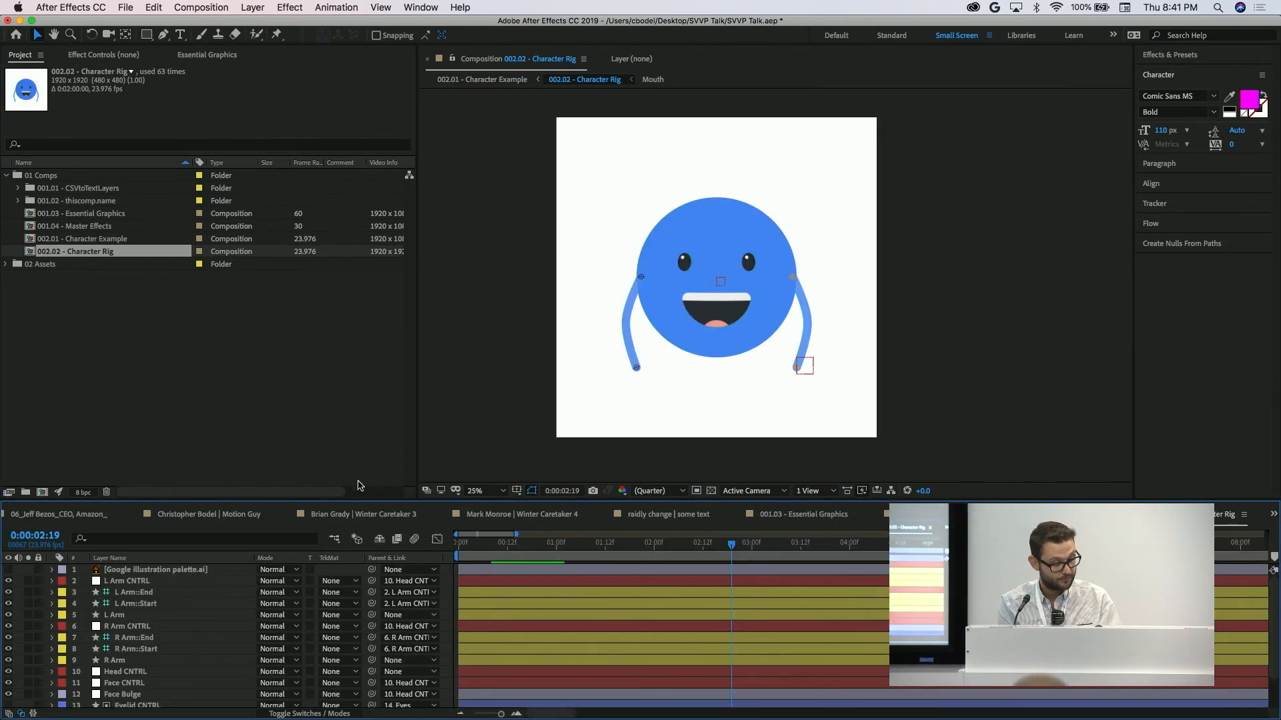
{"action": "left_click_drag", "start_coordinate": [354, 503], "coordinate": [354, 361]}
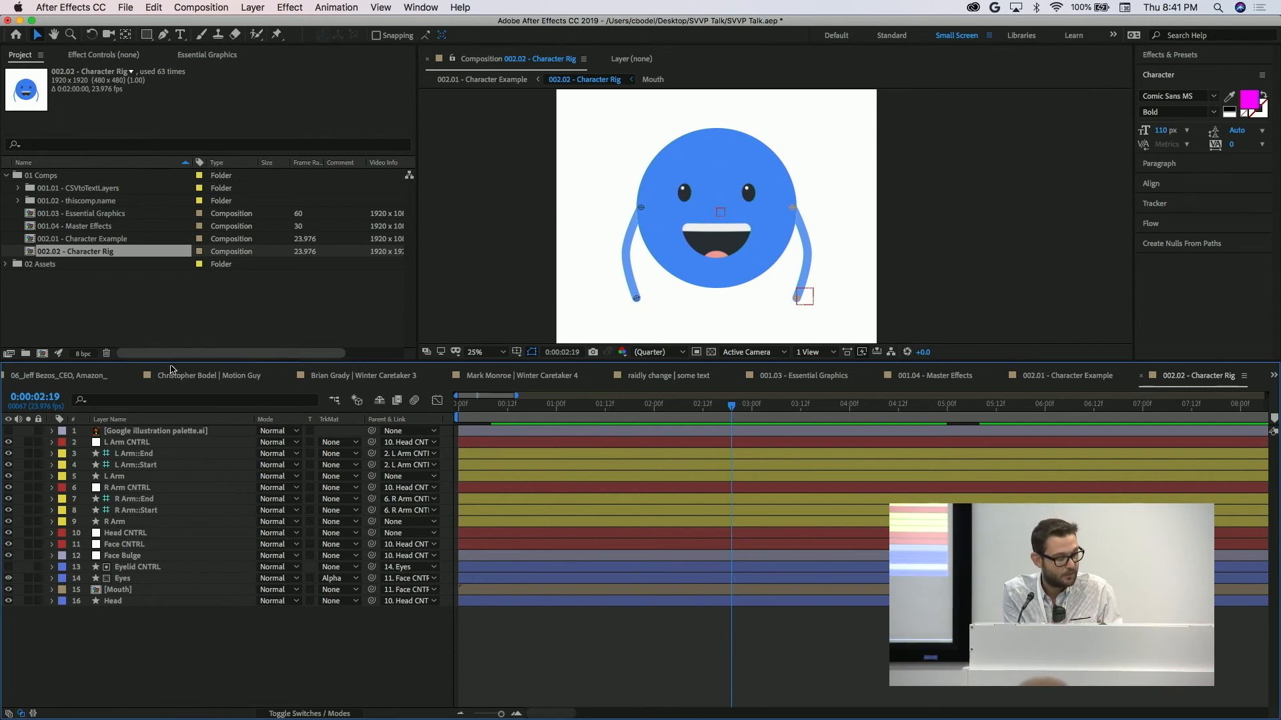
{"action": "left_click_drag", "start_coordinate": [233, 361], "coordinate": [240, 407]}
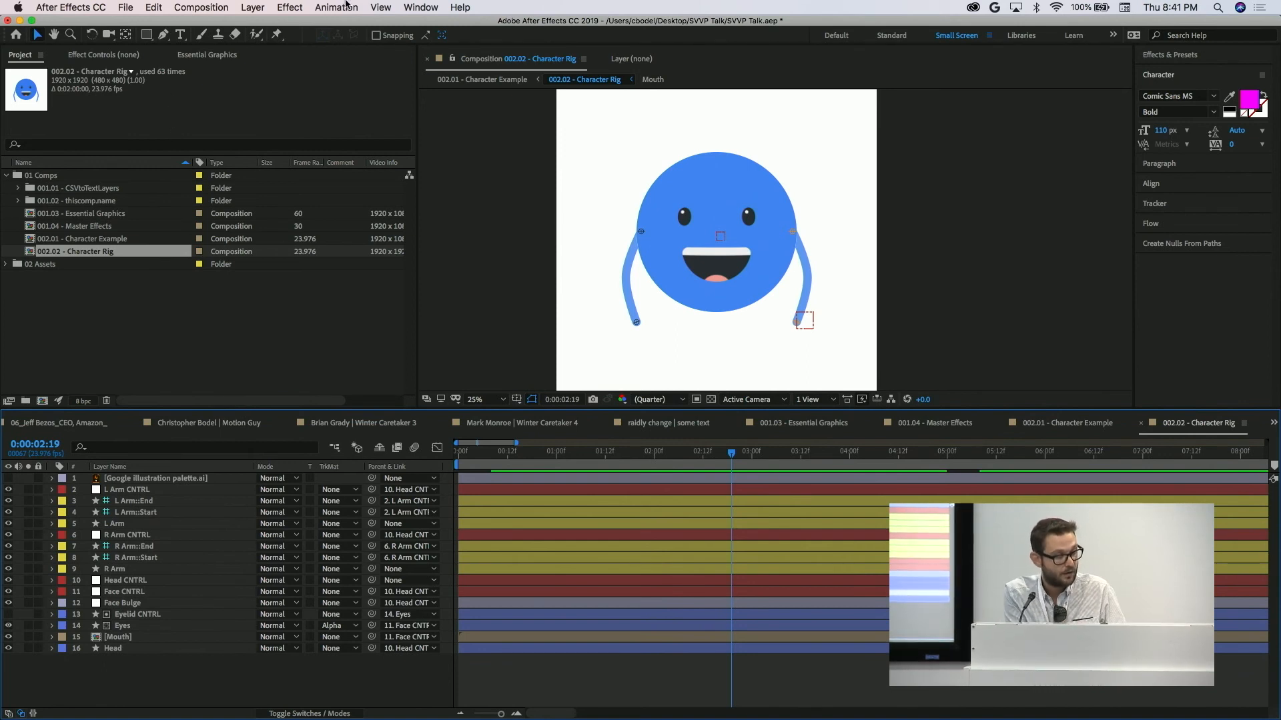
Show the Essential Graphics properties with 002.02 - Character Rig as the master composition.
{"action": "left_click", "coordinate": [208, 56]}
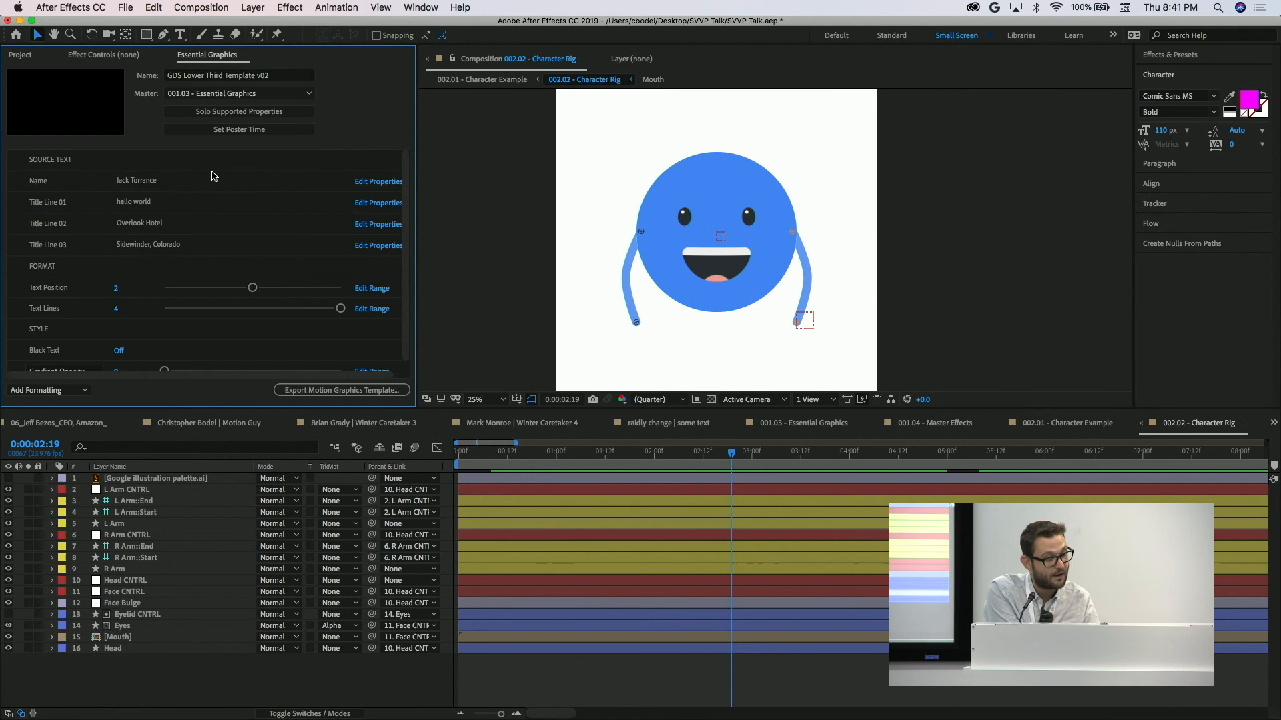
{"action": "left_click", "coordinate": [227, 75]}
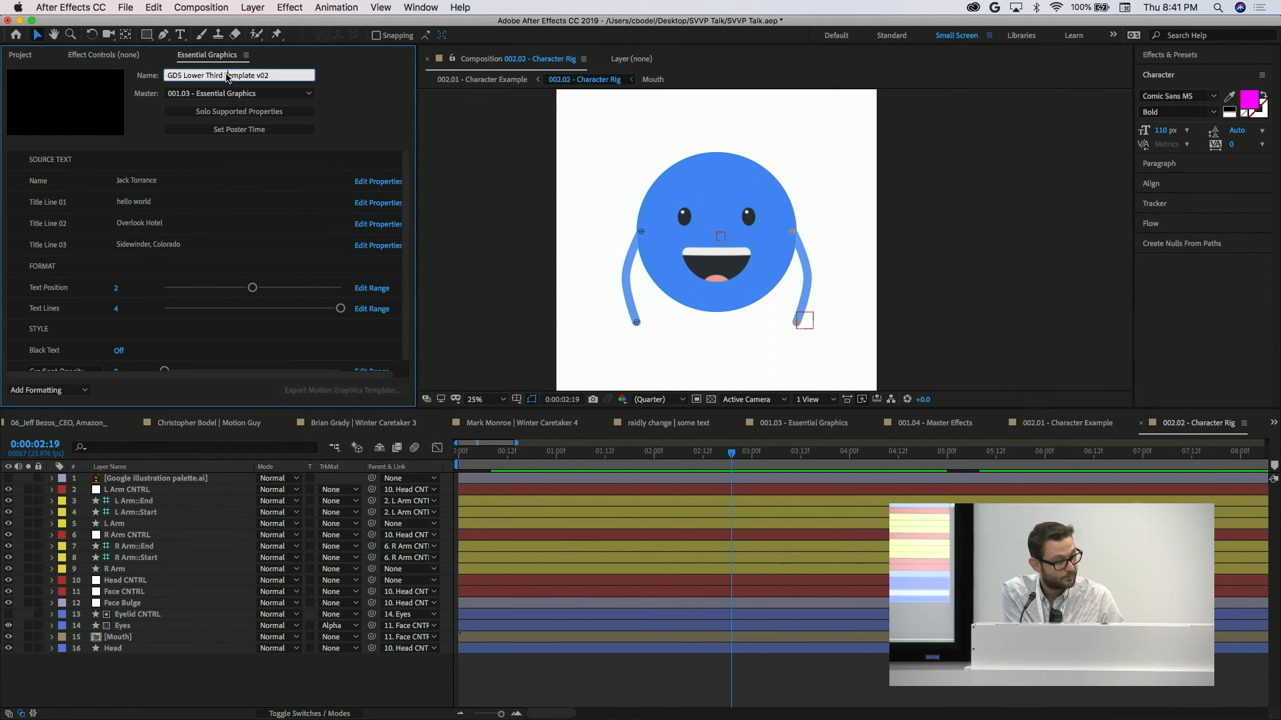
{"action": "left_click", "coordinate": [293, 94]}
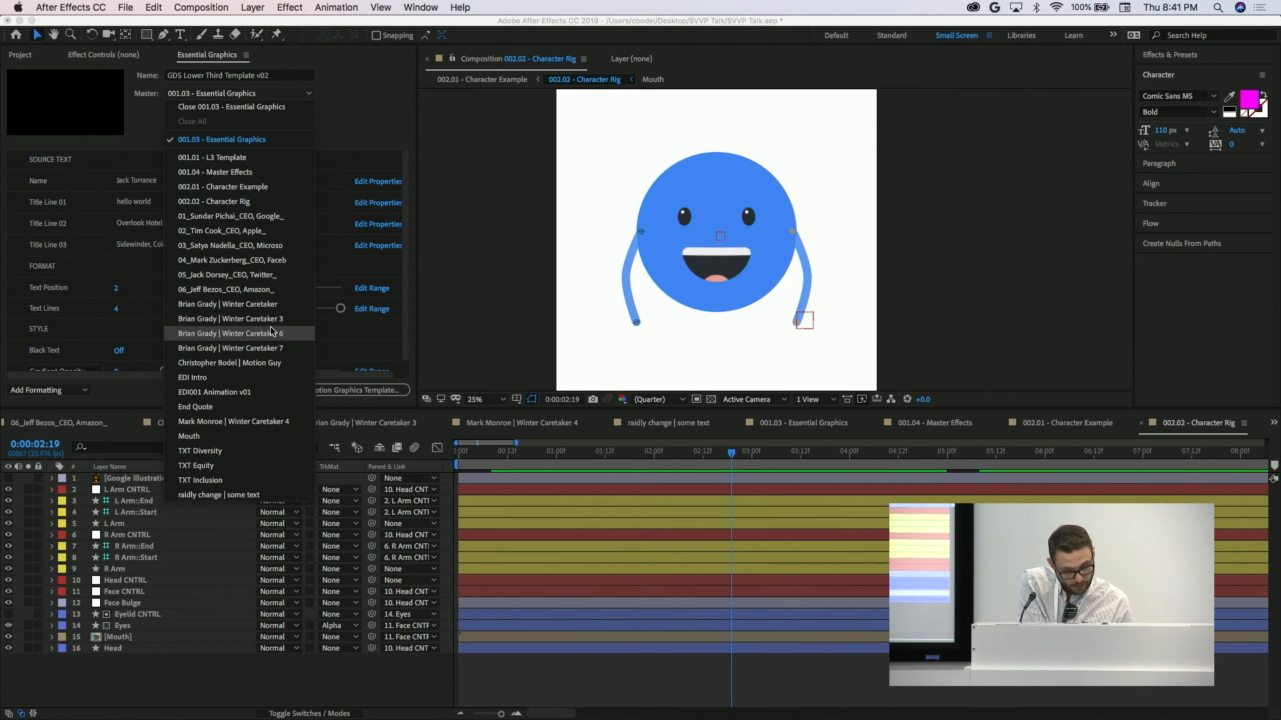
{"action": "left_click", "coordinate": [250, 202]}
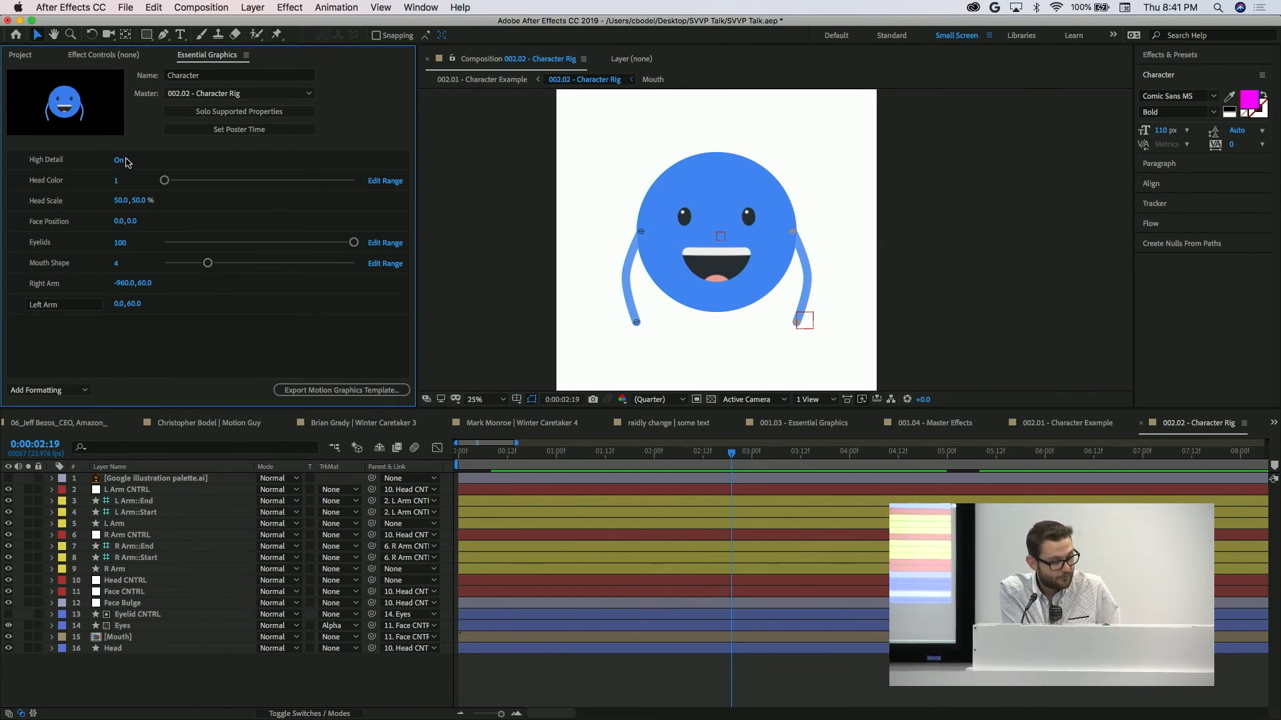
Select the arm layers from L Arm CNTRL through R Arm to show the arm rig, and deselect them.
{"action": "left_click", "coordinate": [145, 492]}
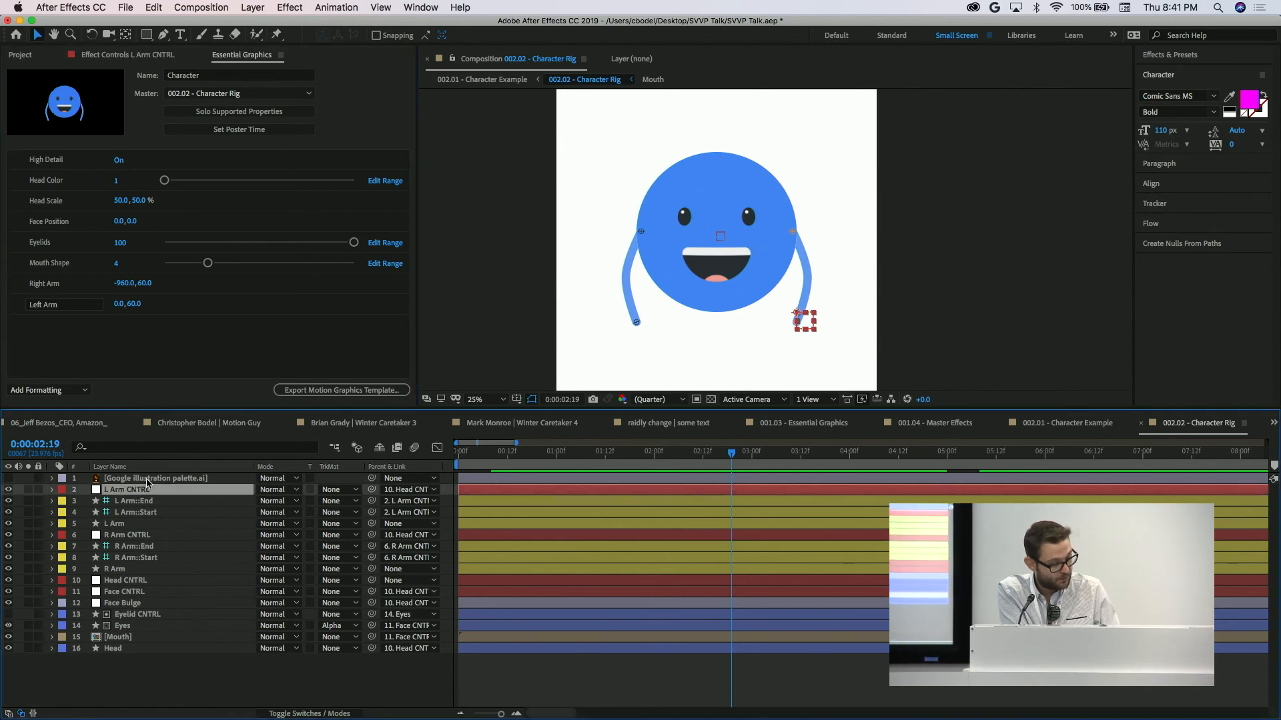
{"action": "left_click", "coordinate": [133, 568], "text": "shift"}
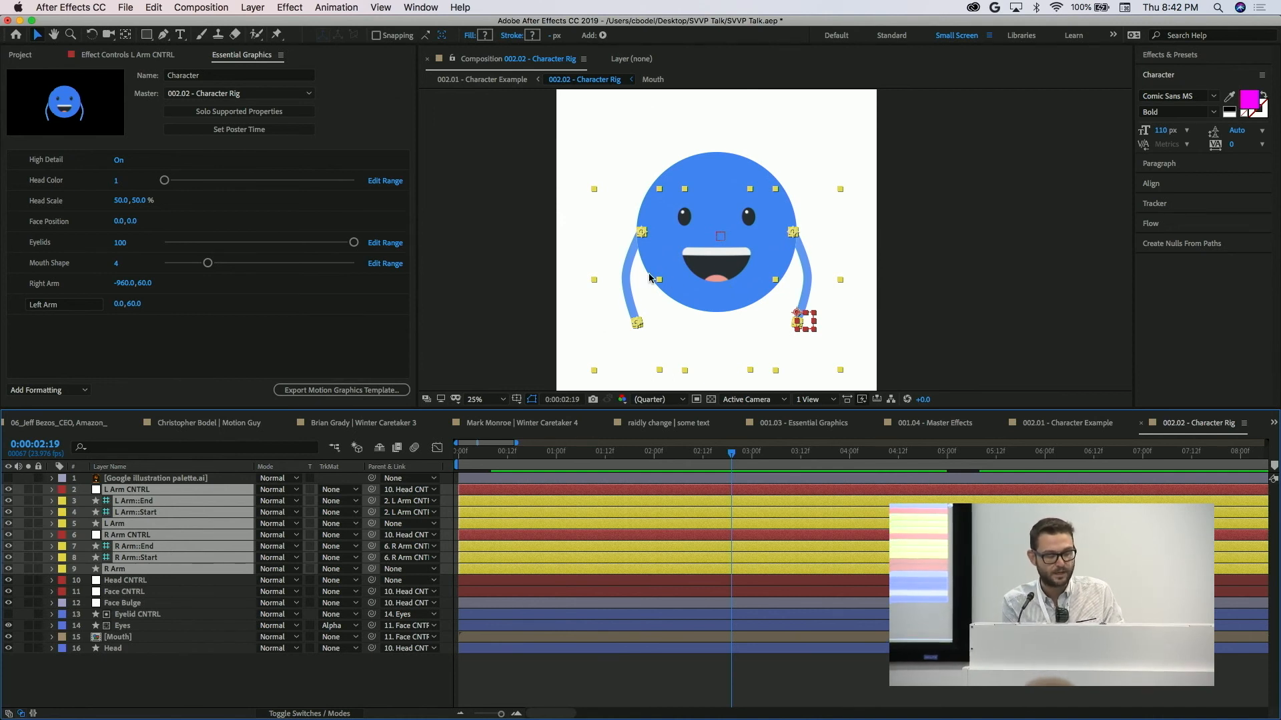
{"action": "left_click", "coordinate": [190, 693]}
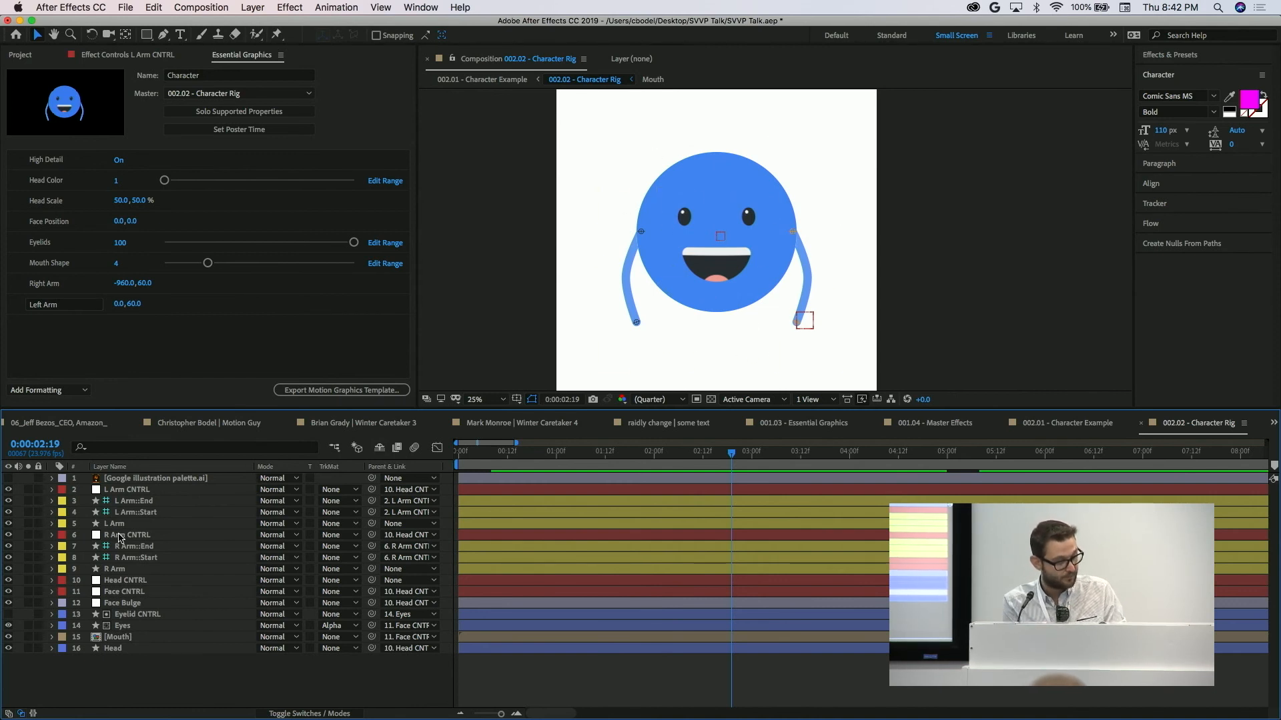
Select the Head CNTRL layer, try Head Color at 2, and return it to 1.
{"action": "left_click", "coordinate": [124, 581]}
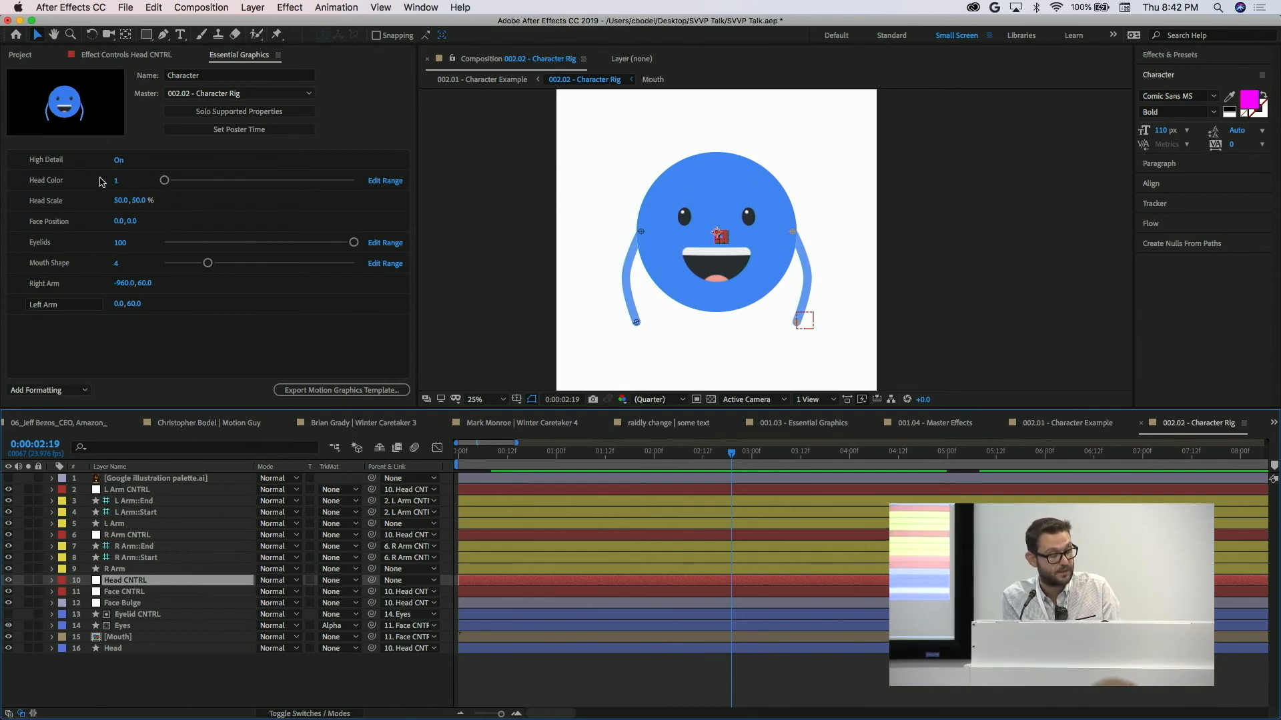
{"action": "left_click_drag", "start_coordinate": [165, 183], "coordinate": [206, 185]}
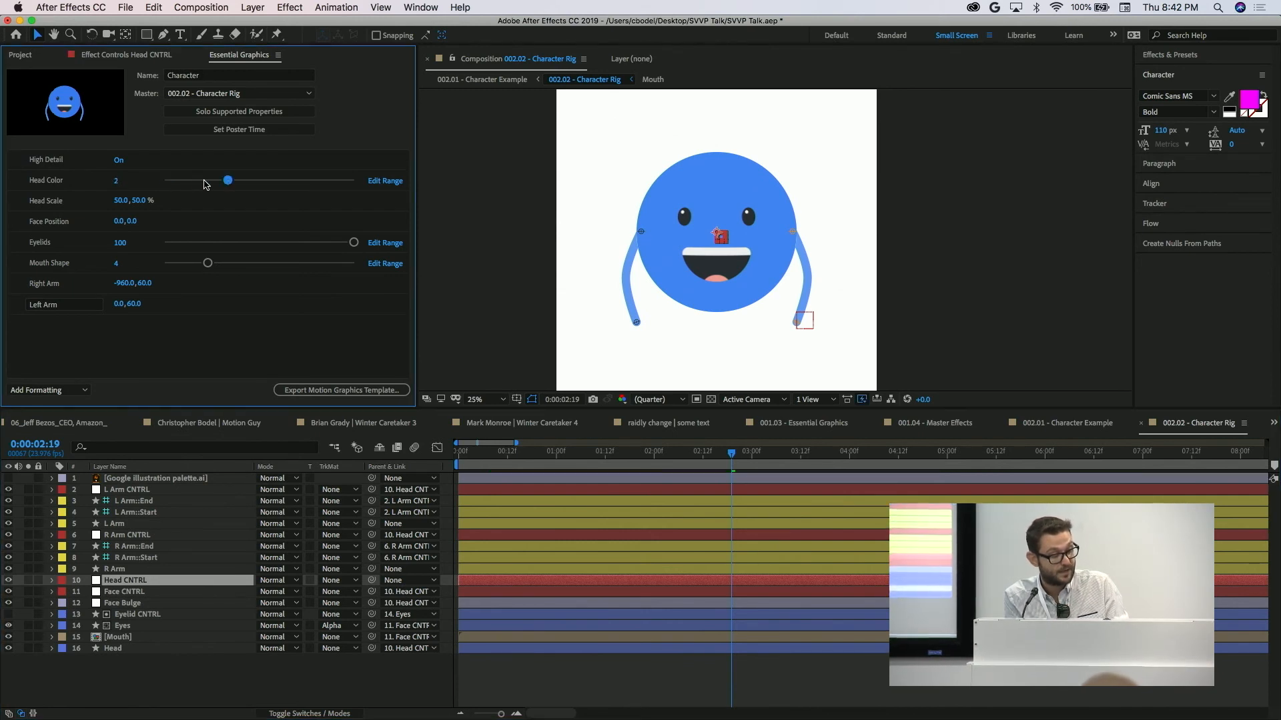
{"action": "left_click_drag", "start_coordinate": [228, 185], "coordinate": [184, 194]}
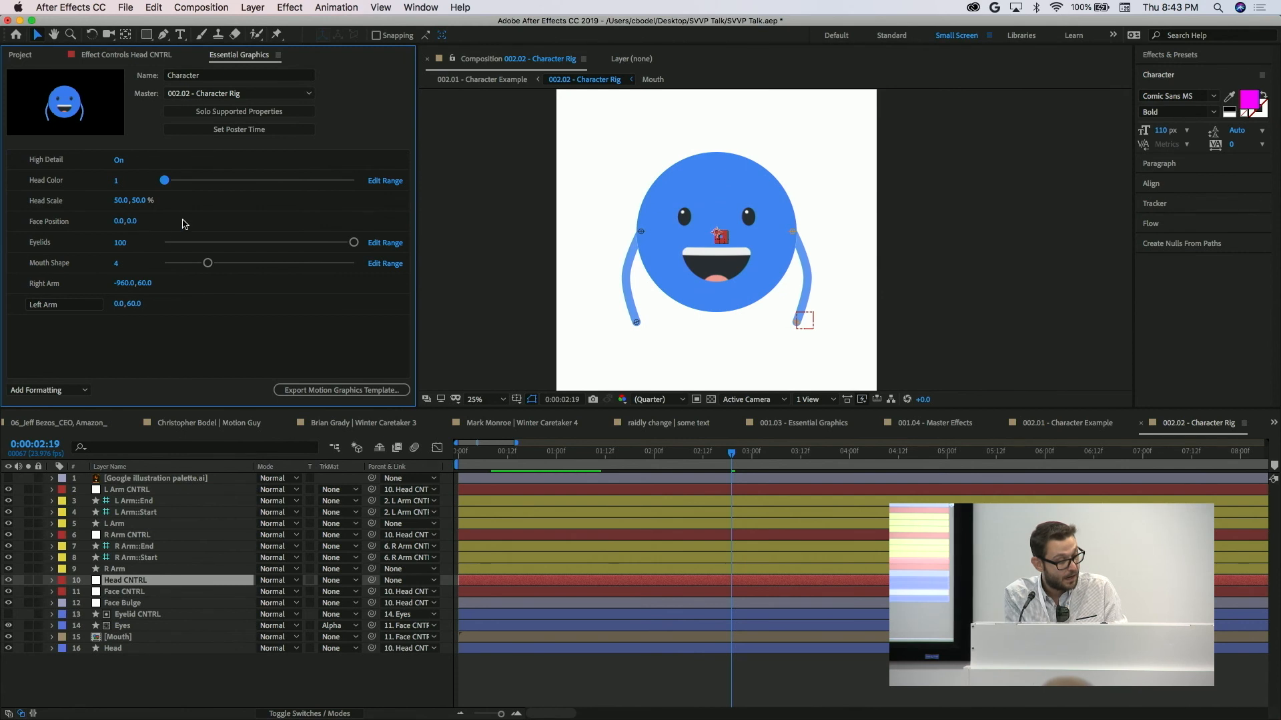
Test High Detail off and on, leaving it on, and try a Head Scale of 78.0, 50.0 % before undoing it.
{"action": "left_click", "coordinate": [117, 162]}
{"action": "left_click", "coordinate": [118, 162]}
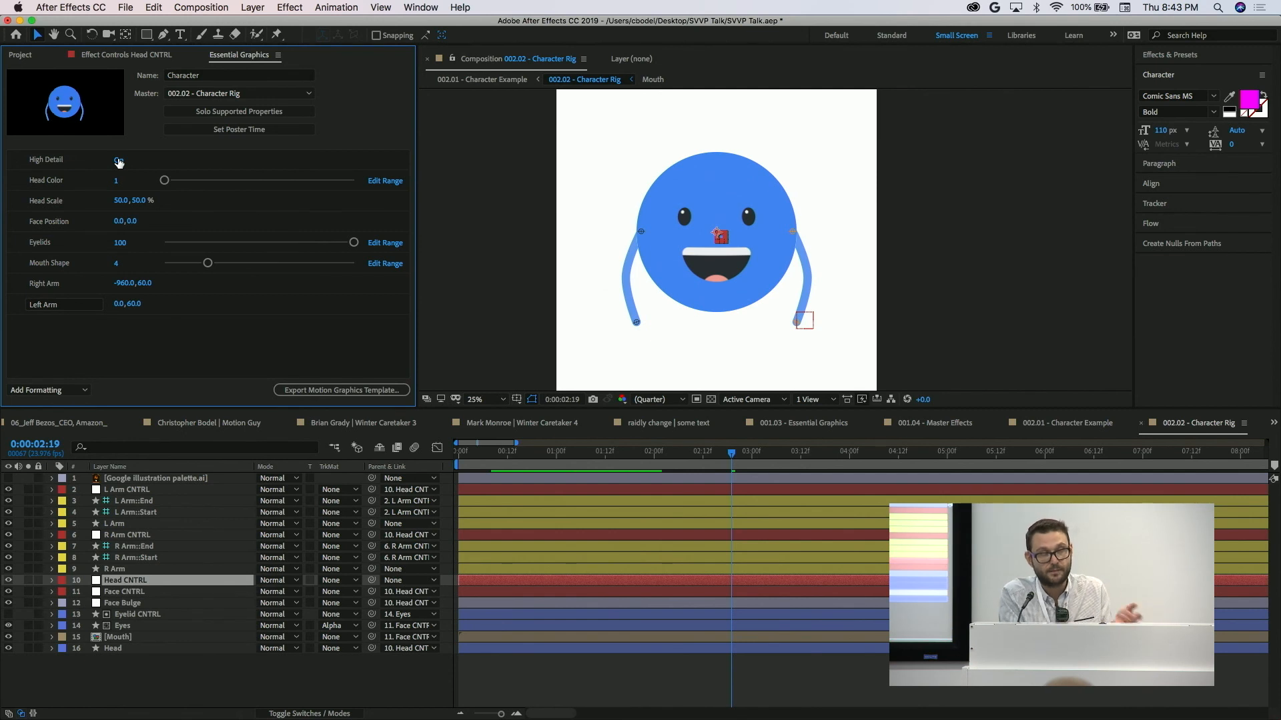
{"action": "left_click", "coordinate": [118, 162]}
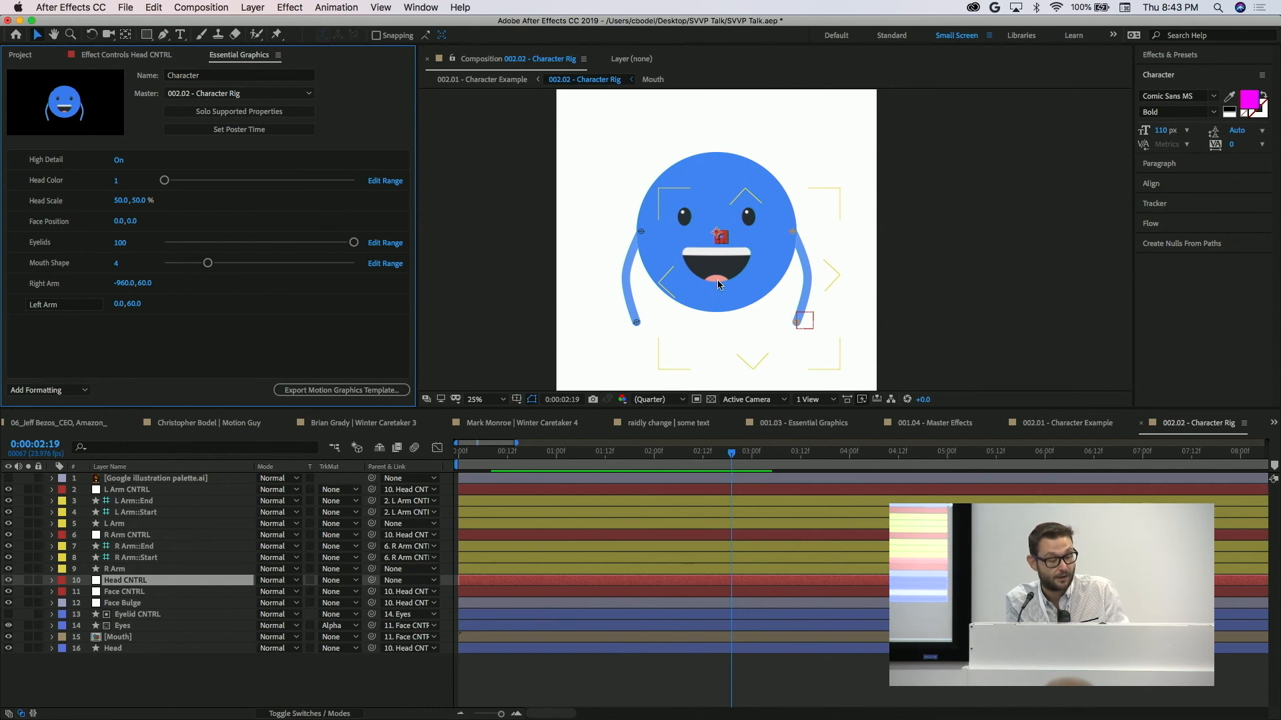
{"action": "left_click", "coordinate": [119, 162]}
{"action": "left_click", "coordinate": [120, 162]}
{"action": "left_click", "coordinate": [120, 161]}
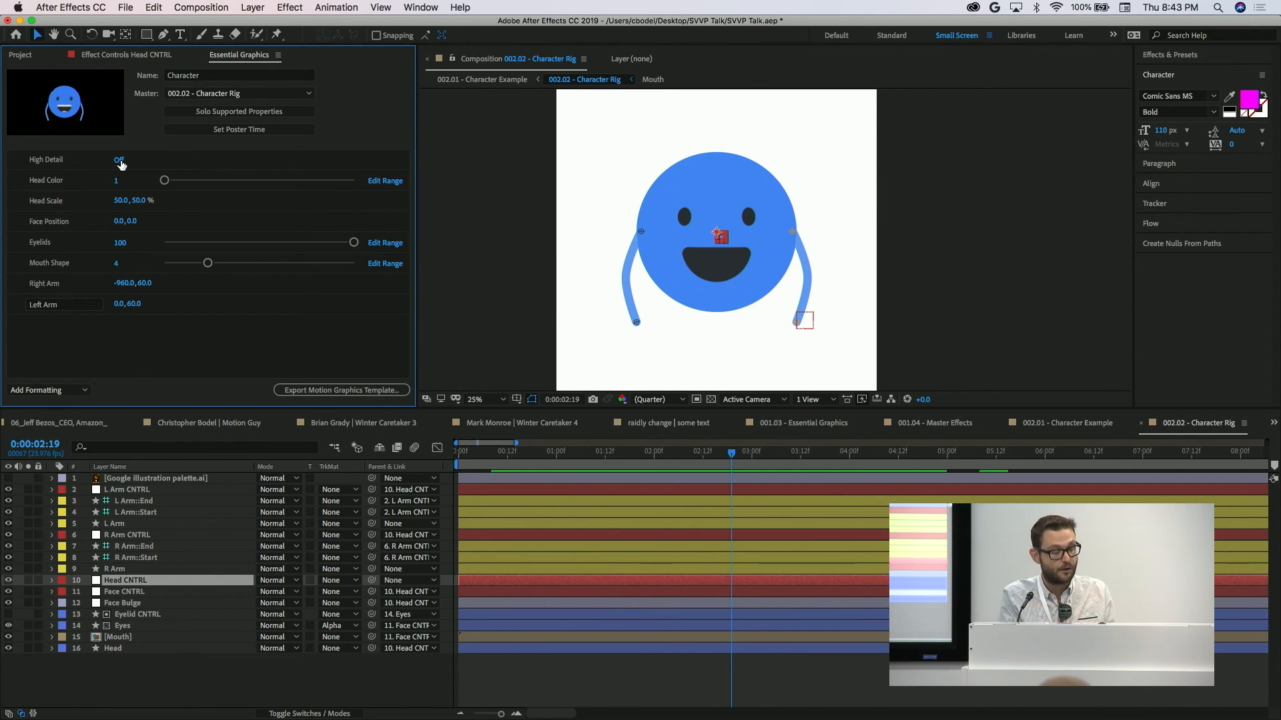
{"action": "left_click", "coordinate": [120, 161]}
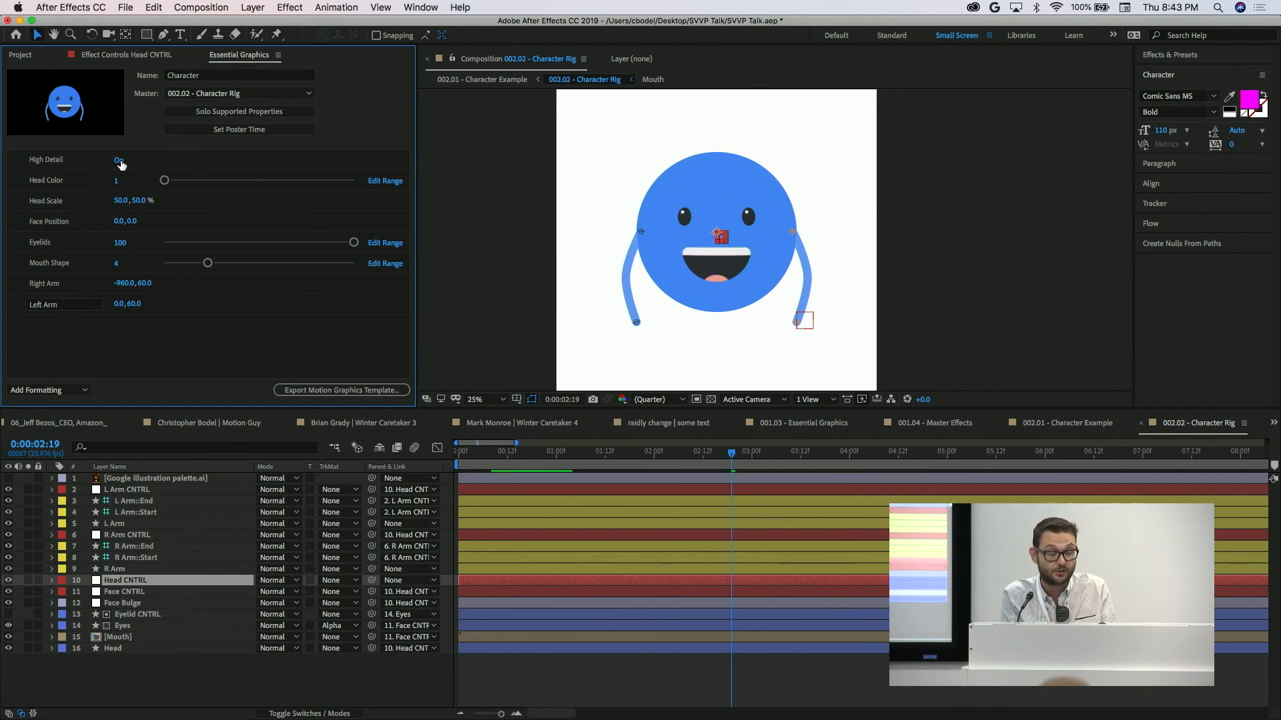
{"action": "left_click", "coordinate": [119, 161]}
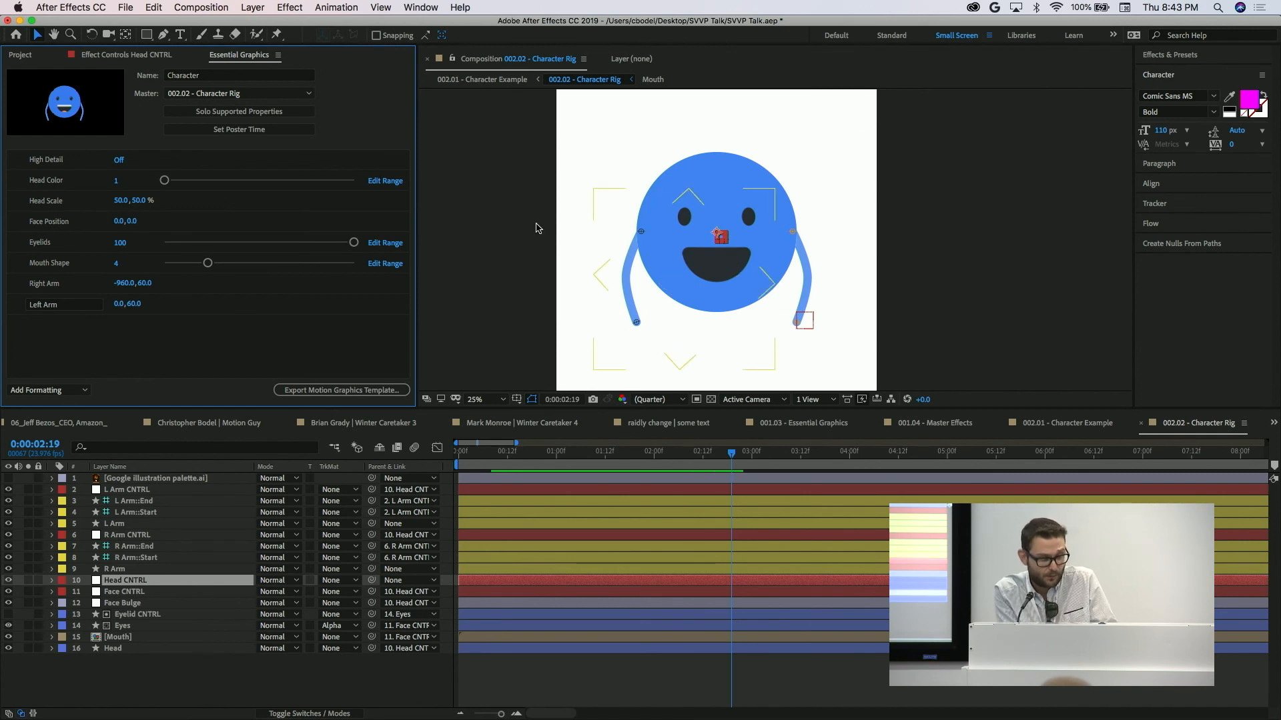
{"action": "left_click", "coordinate": [118, 161]}
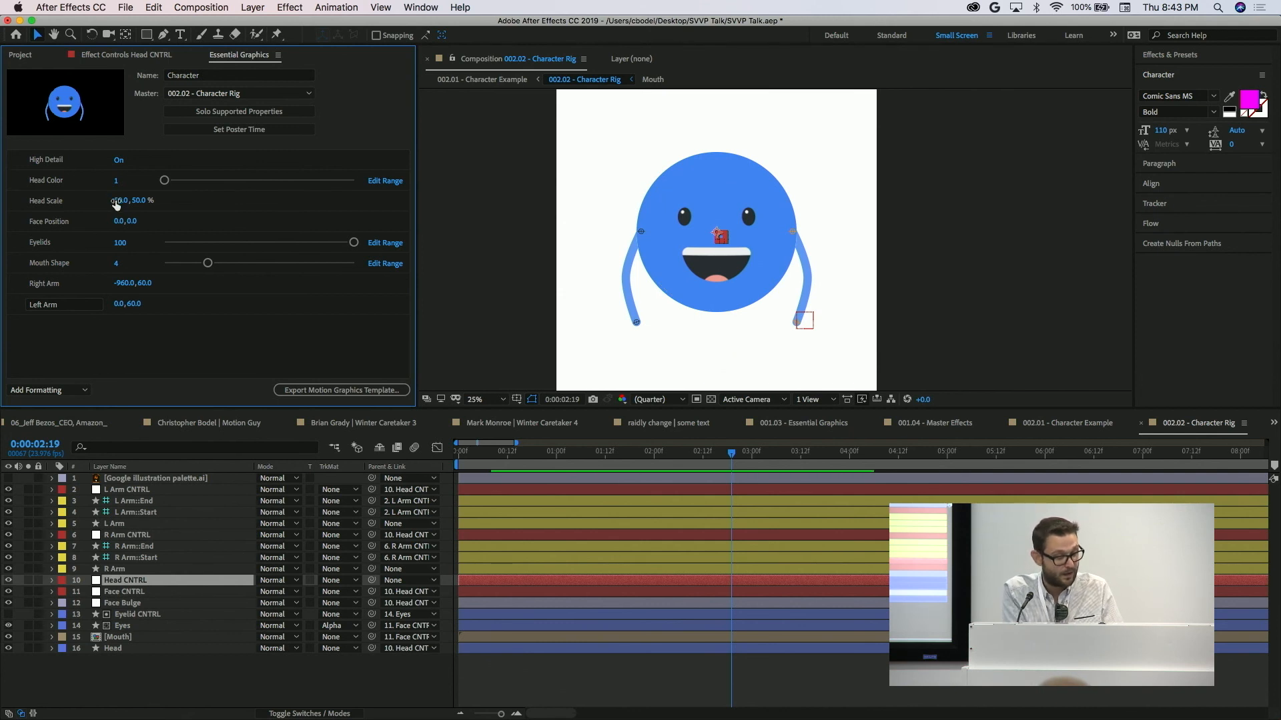
{"action": "left_click_drag", "start_coordinate": [121, 200], "coordinate": [139, 202]}
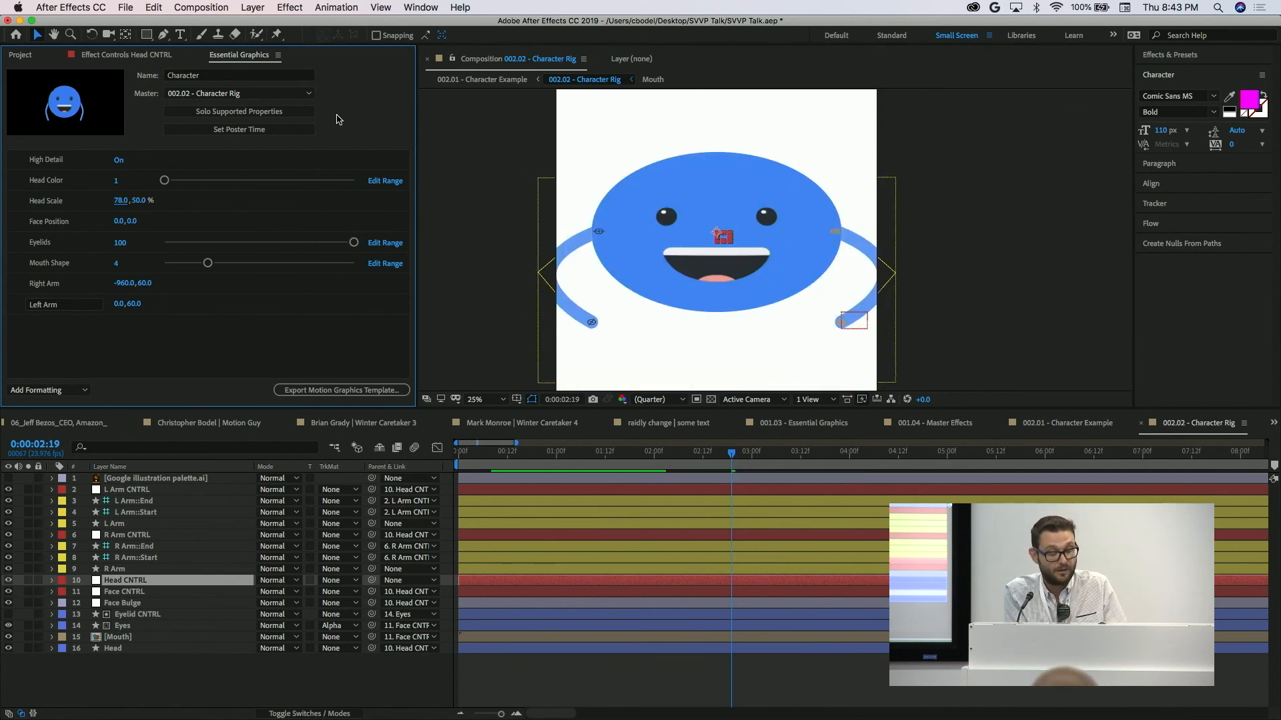
{"action": "key", "text": "super+z"}
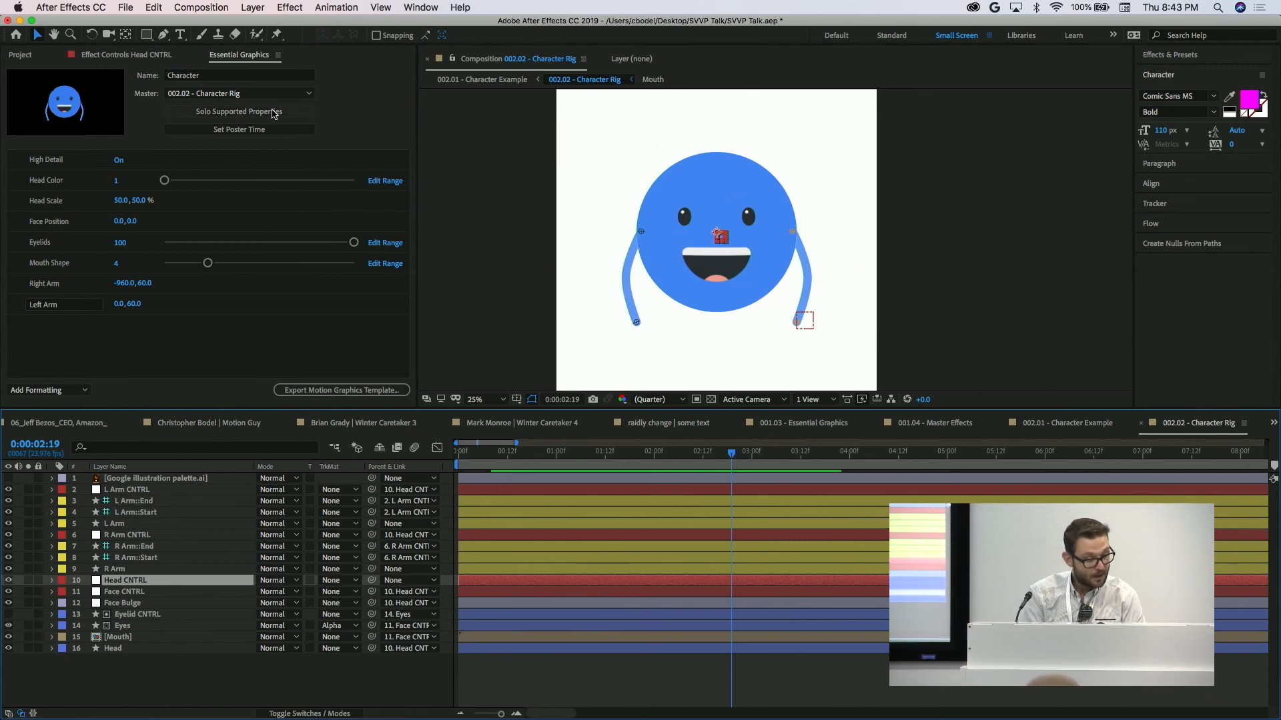
Set the character's Face Position to 60.0, 0.0 and the preview resolution to Third.
{"action": "left_click", "coordinate": [117, 222]}
{"action": "left_click", "coordinate": [171, 228]}
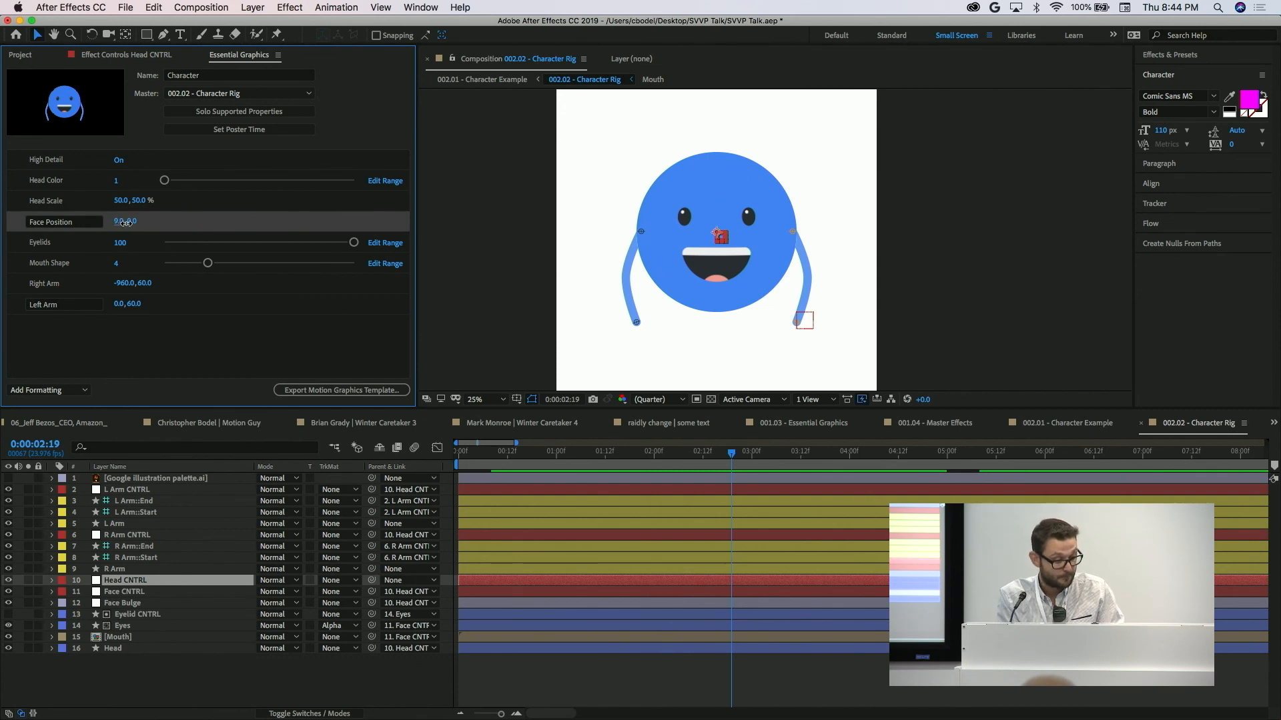
{"action": "left_click_drag", "start_coordinate": [125, 222], "coordinate": [143, 223]}
{"action": "left_click", "coordinate": [678, 400]}
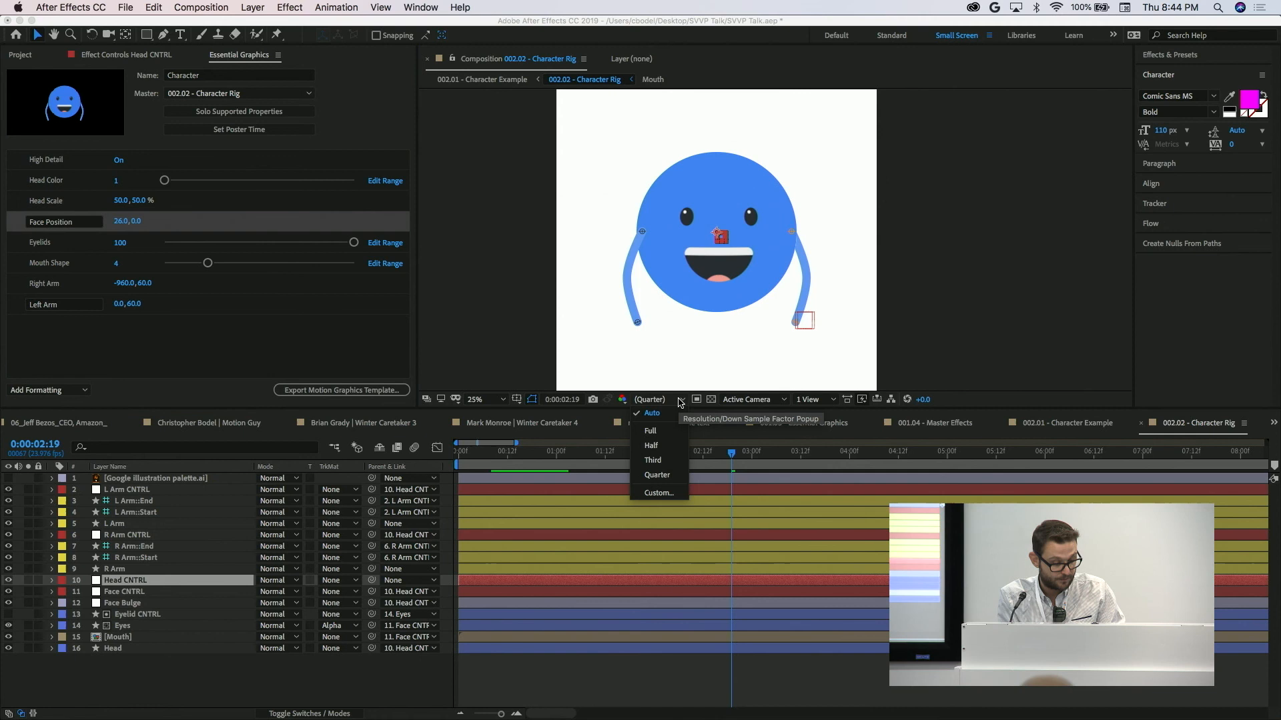
{"action": "left_click", "coordinate": [671, 465]}
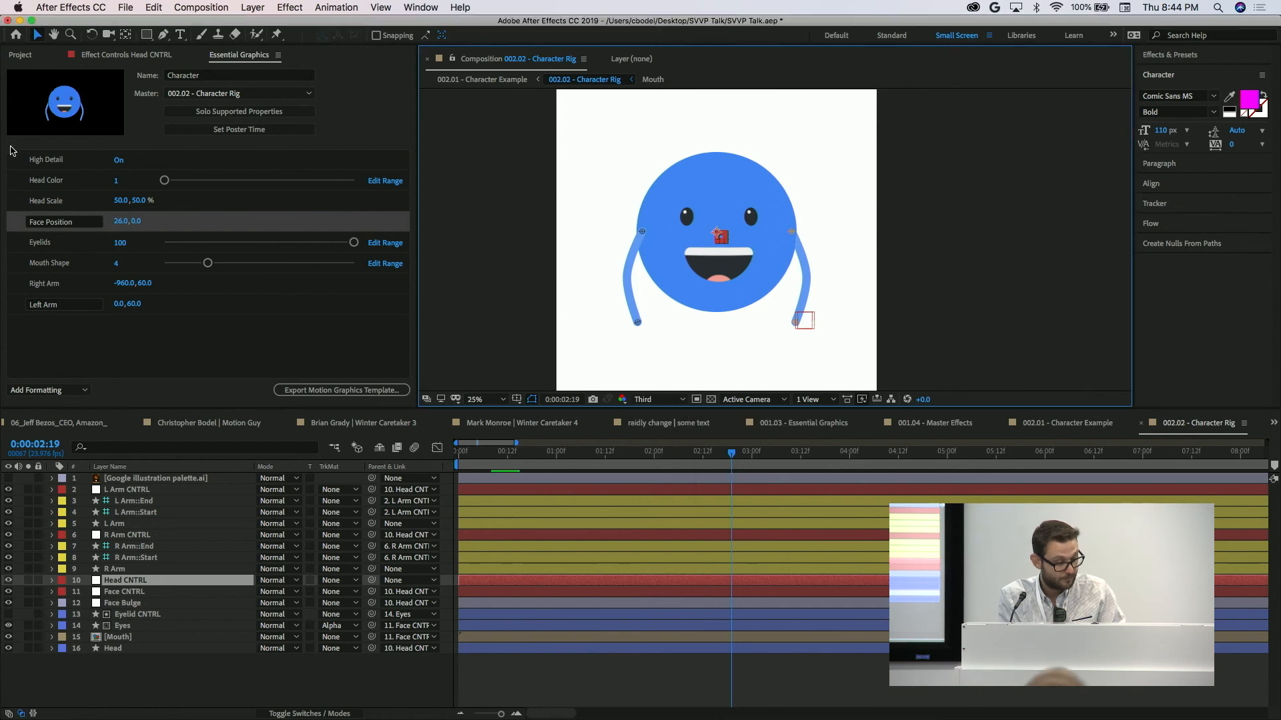
{"action": "left_click", "coordinate": [124, 221]}
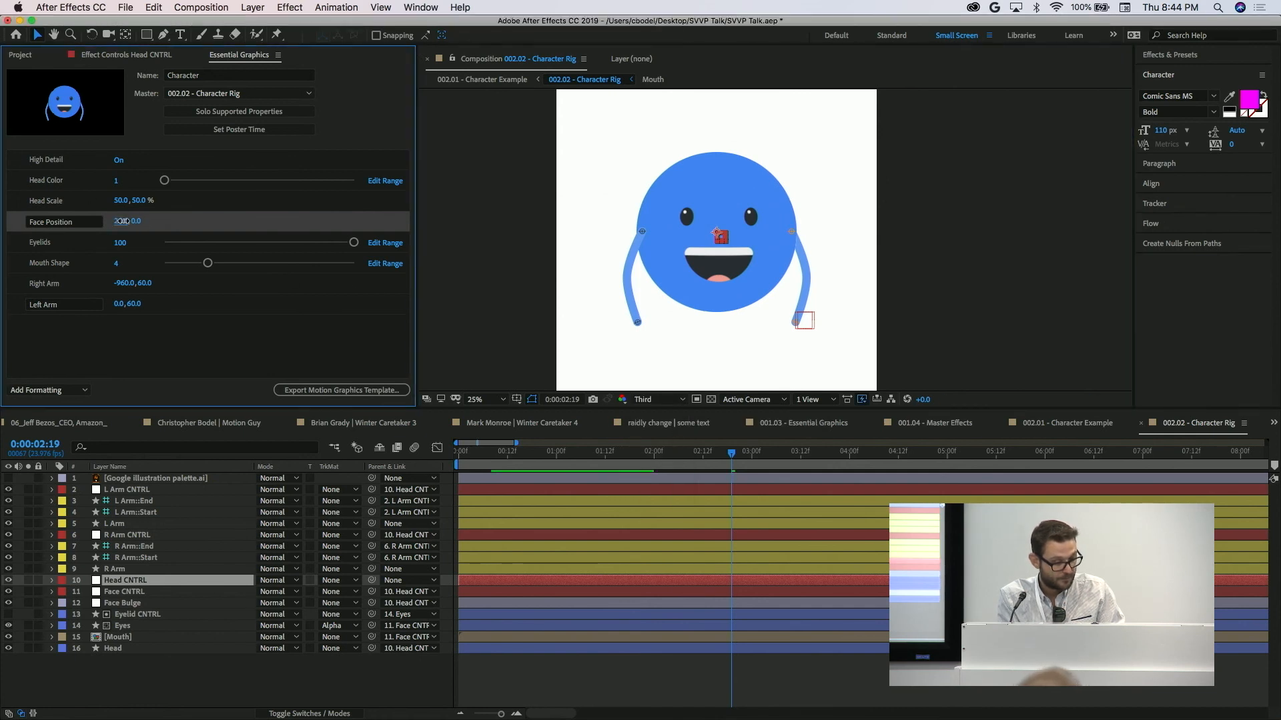
{"action": "left_click_drag", "start_coordinate": [125, 221], "coordinate": [146, 221]}
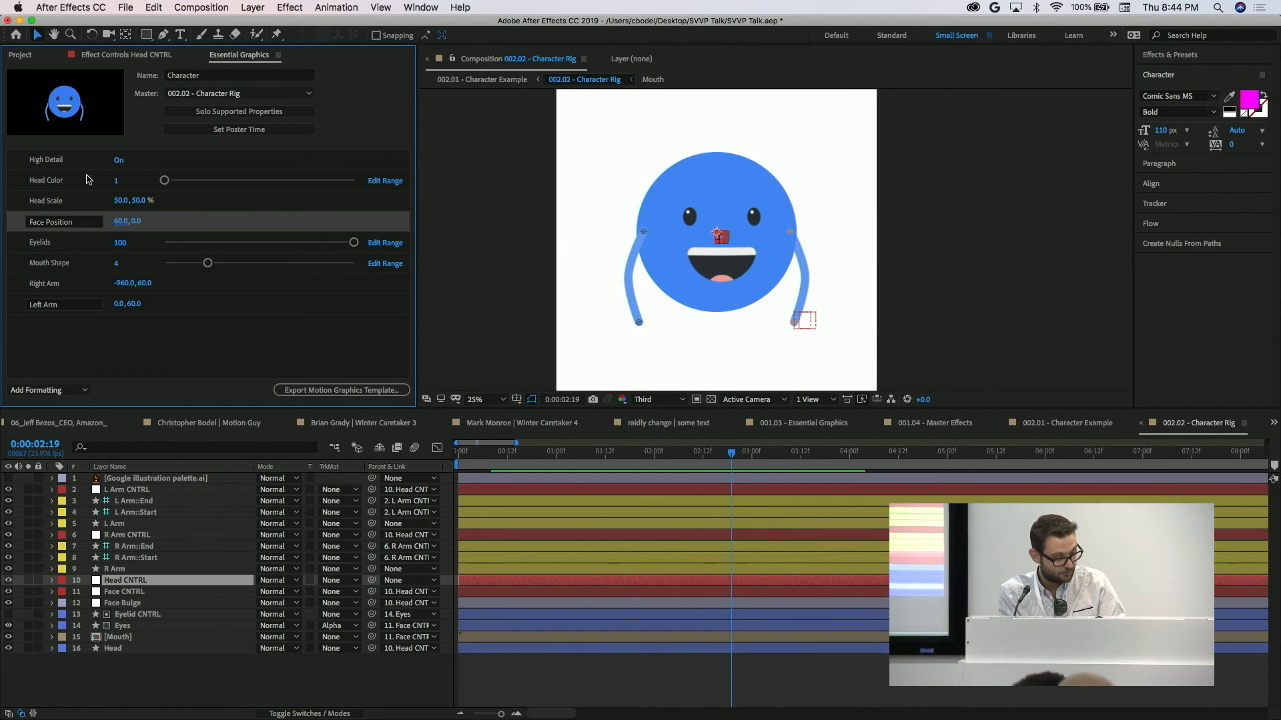
Expand the Head CNTRL effects and the Face CNTRL transform properties, and reveal Face Position in the timeline.
{"action": "left_click", "coordinate": [52, 580]}
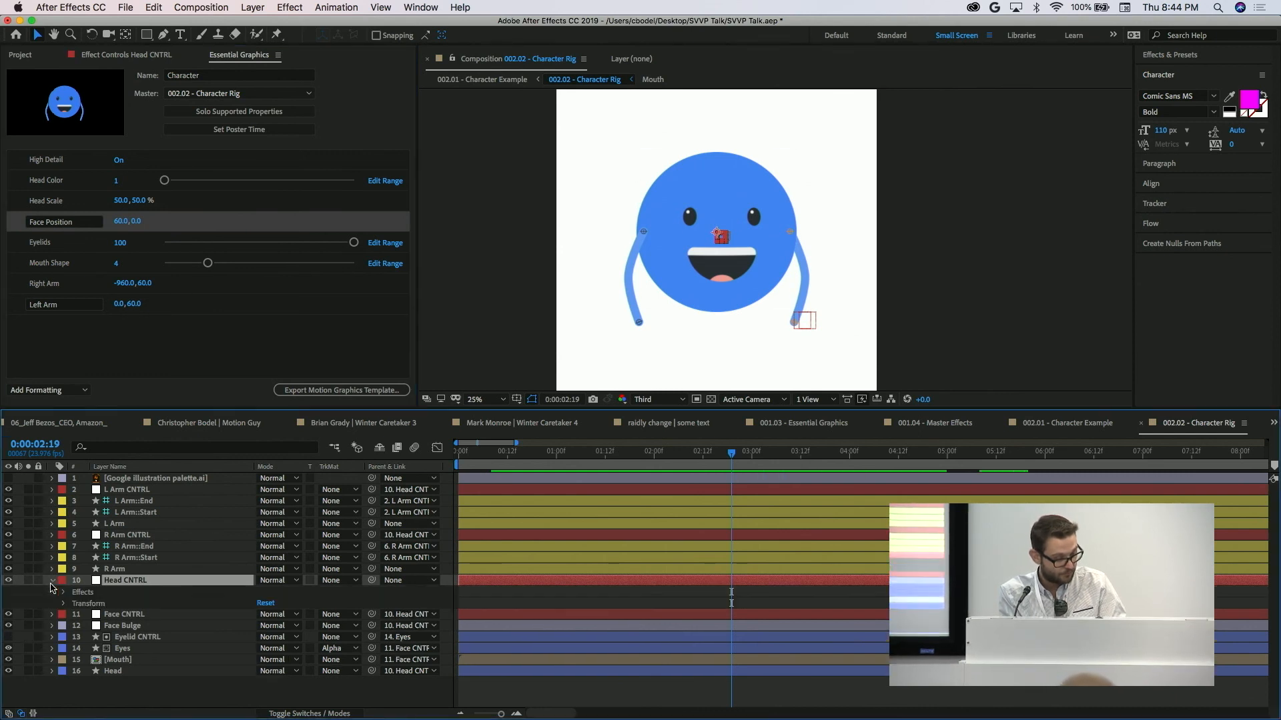
{"action": "left_click", "coordinate": [64, 592]}
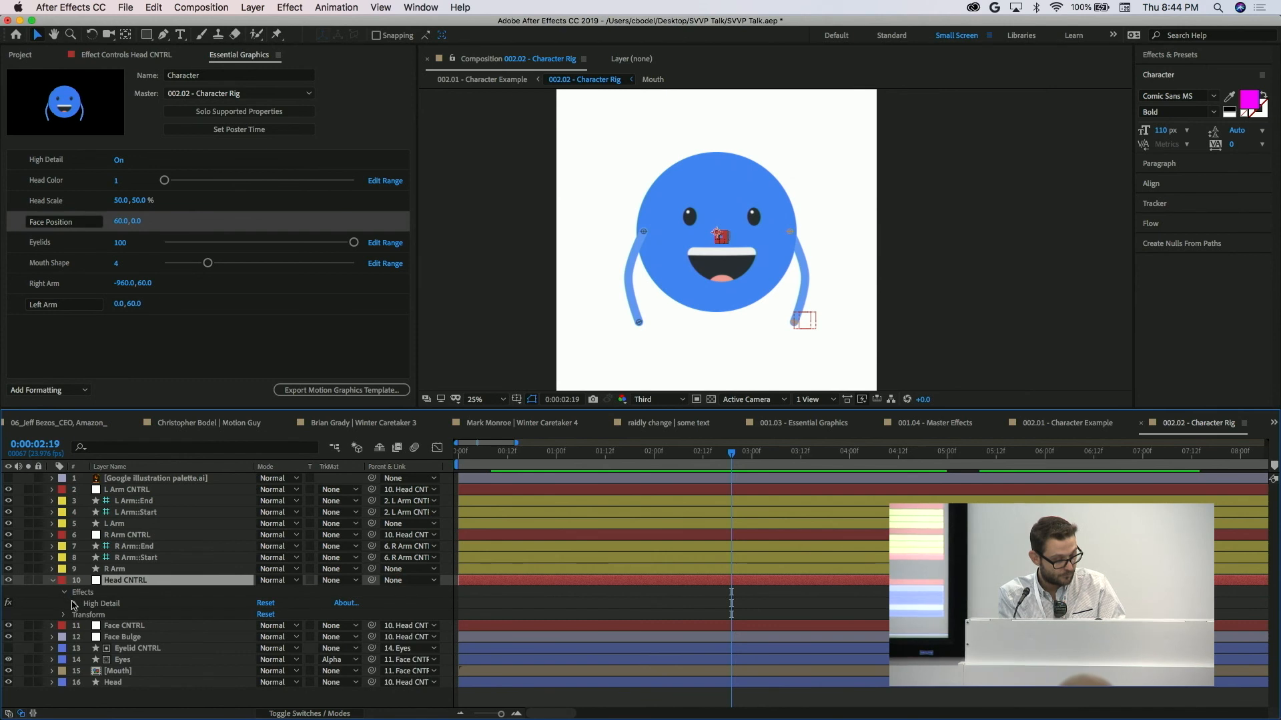
{"action": "left_click", "coordinate": [54, 626]}
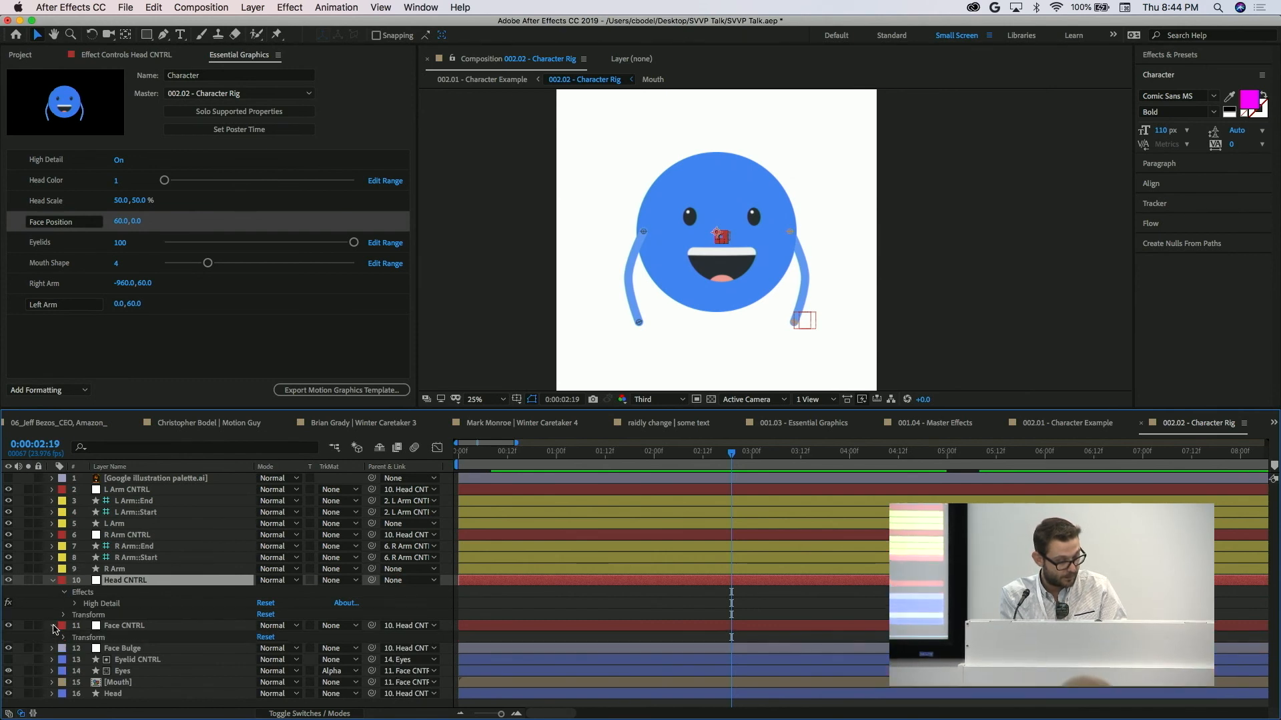
{"action": "left_click", "coordinate": [63, 638]}
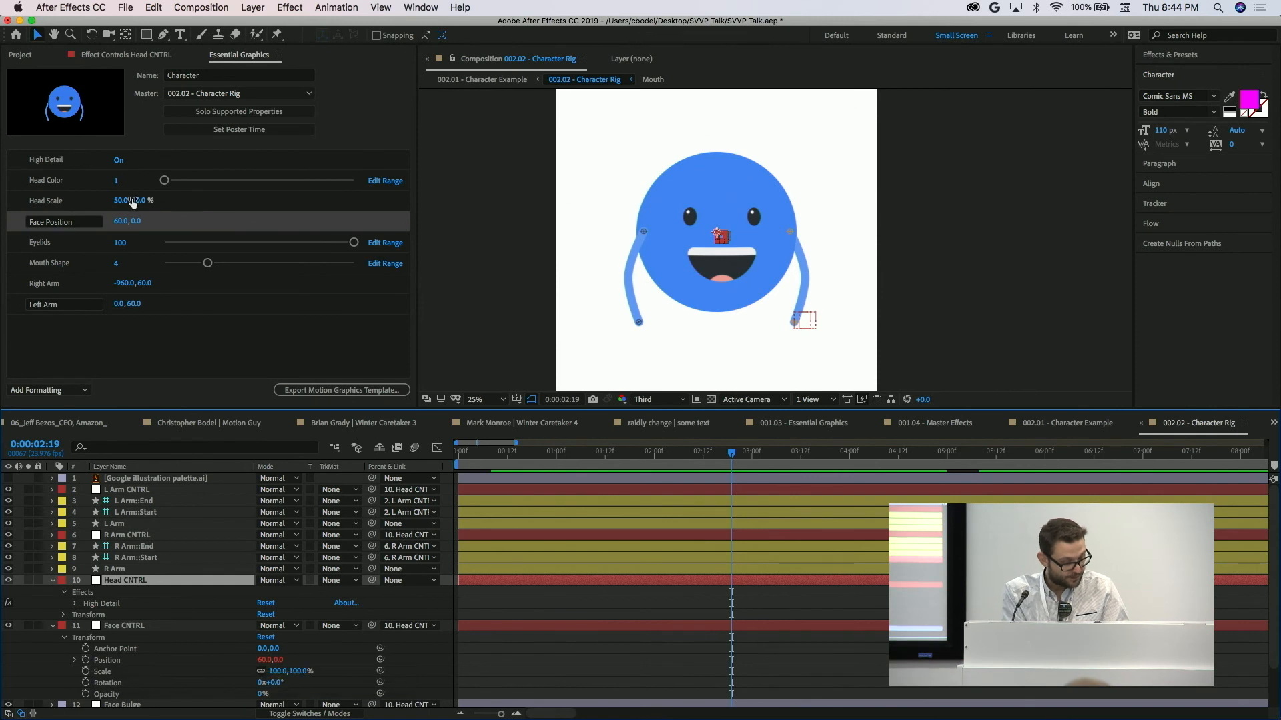
{"action": "right_click", "coordinate": [160, 222]}
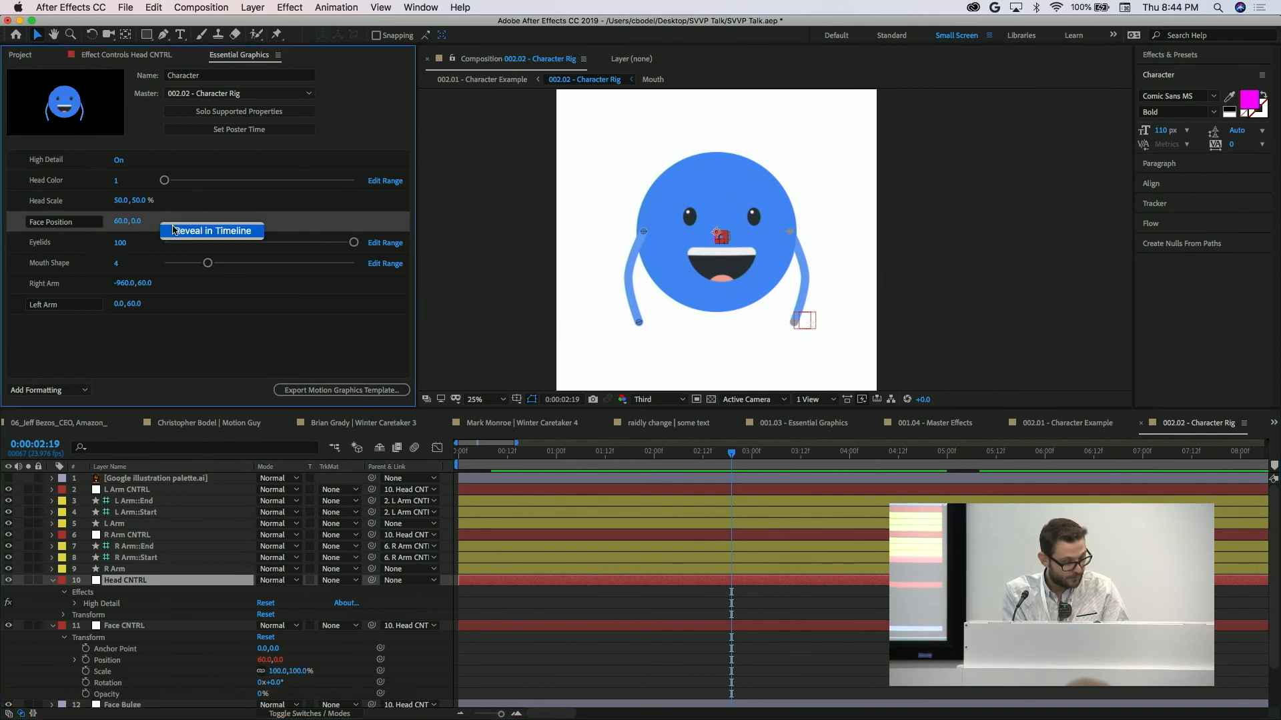
{"action": "left_click", "coordinate": [175, 230]}
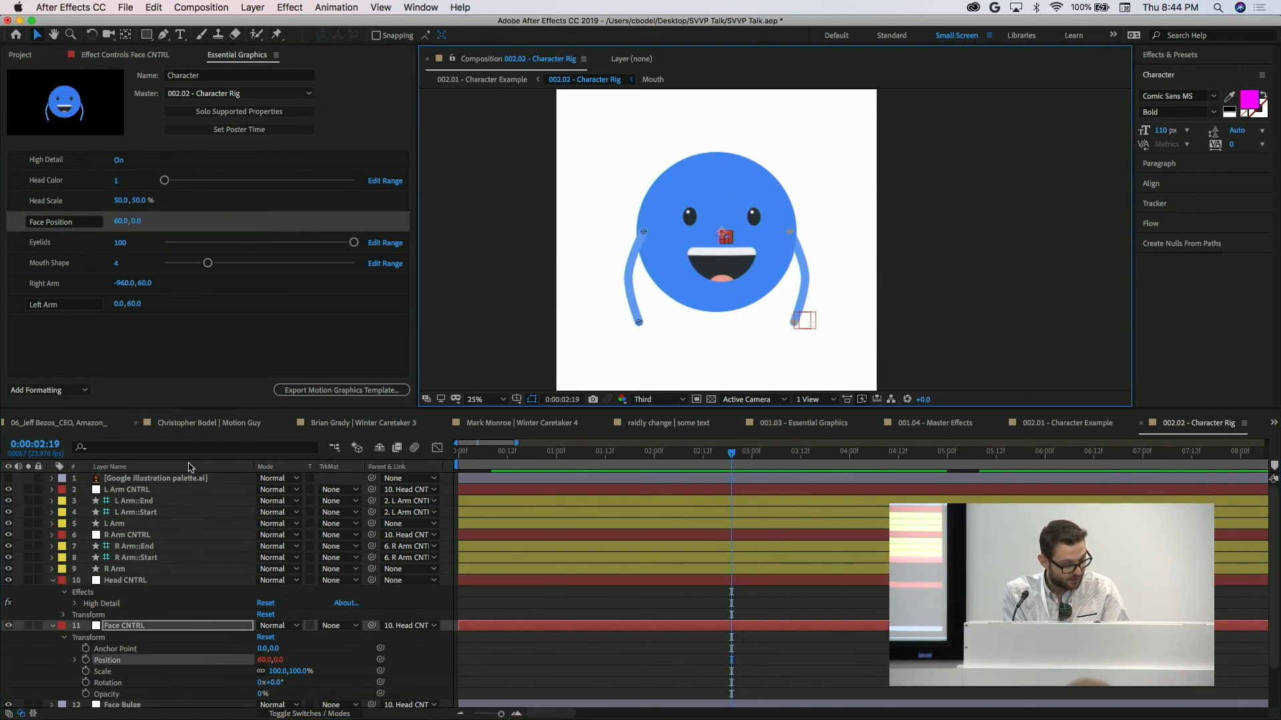
Start keyframing the Face CNTRL Position at 0:00:02:19 and shift the face horizontally at 0:00:03:15 for a second keyframe.
{"action": "left_click", "coordinate": [86, 660]}
{"action": "key", "text": "shift+Page_Down"}
{"action": "key", "text": "shift+Page_Down"}
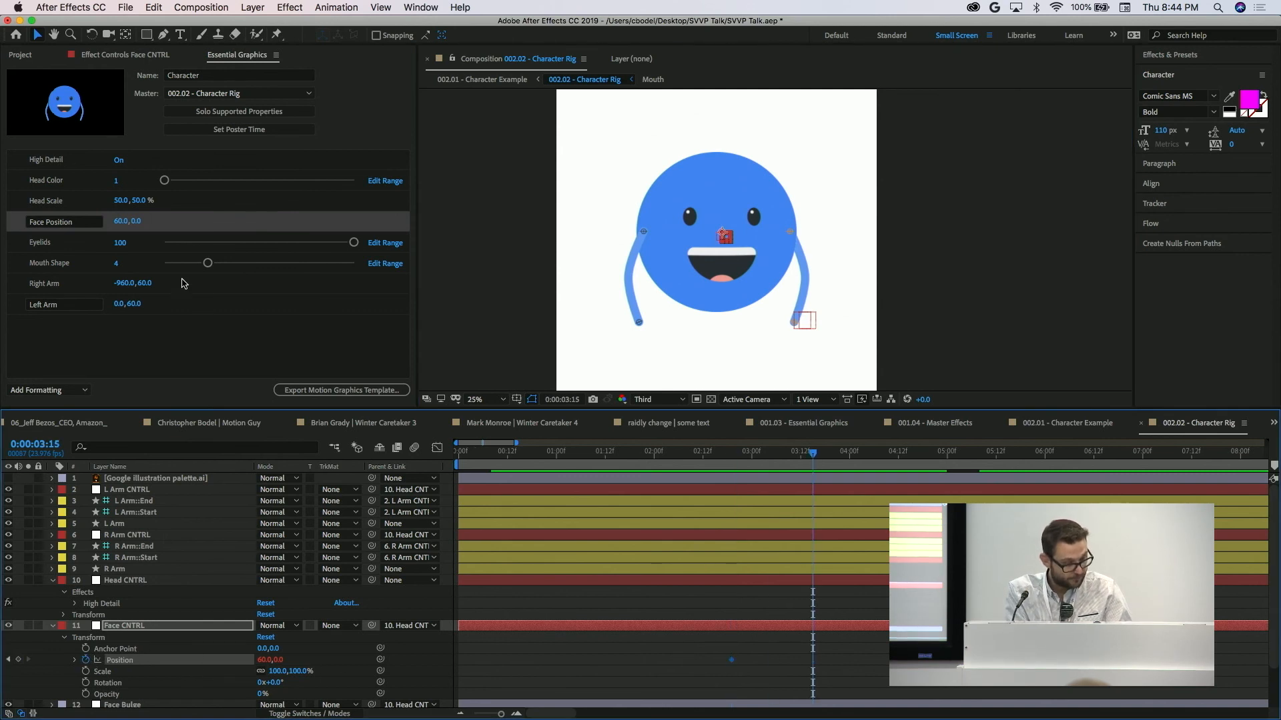
{"action": "left_click_drag", "start_coordinate": [123, 223], "coordinate": [166, 224]}
Set the Face Position to -84.0, 134.0 at 0:00:04:11 to create a third keyframe.
{"action": "key", "text": "space"}
{"action": "left_click_drag", "start_coordinate": [122, 226], "coordinate": [3, 243]}
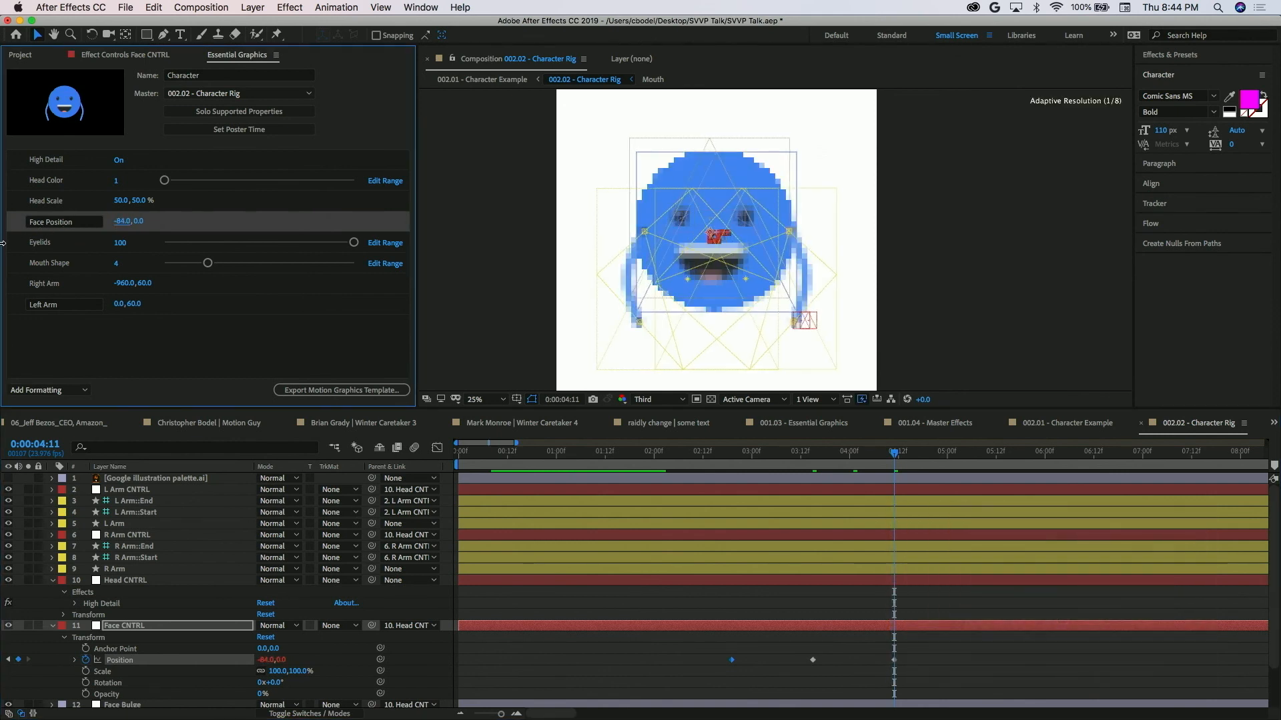
{"action": "left_click_drag", "start_coordinate": [2, 242], "coordinate": [2, 242]}
{"action": "left_click_drag", "start_coordinate": [138, 218], "coordinate": [143, 149]}
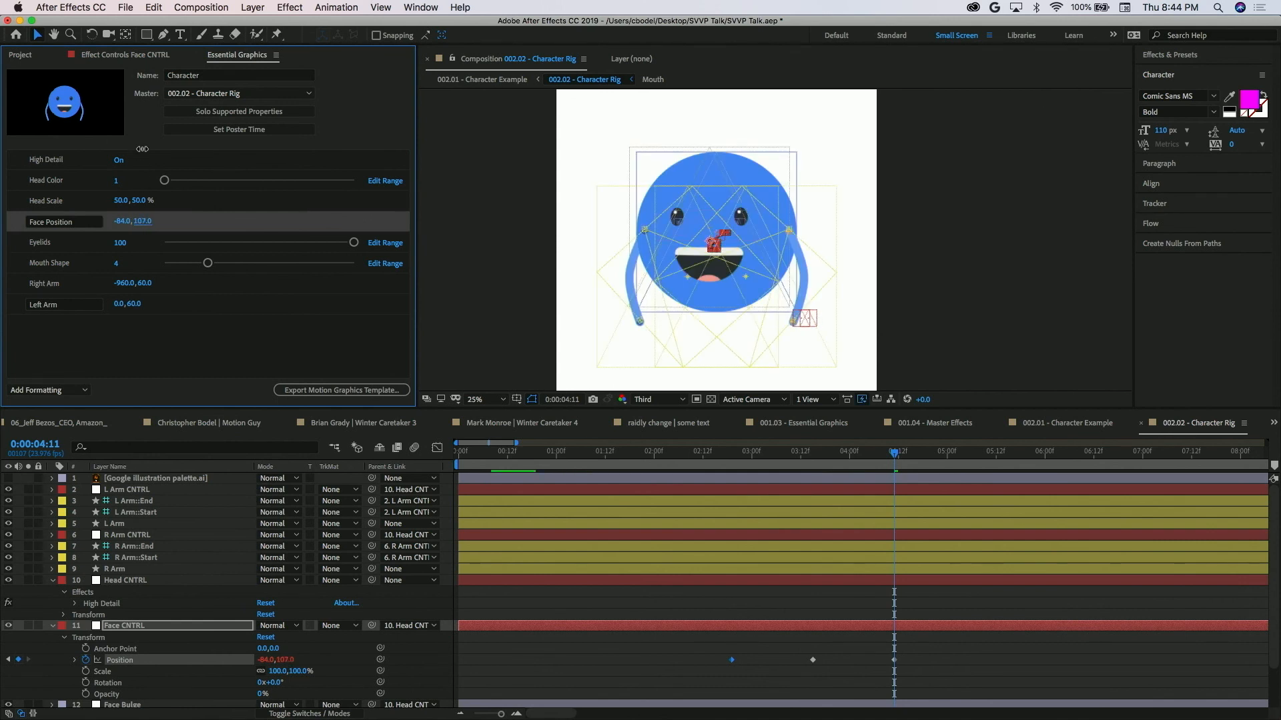
{"action": "left_click_drag", "start_coordinate": [142, 149], "coordinate": [139, 128]}
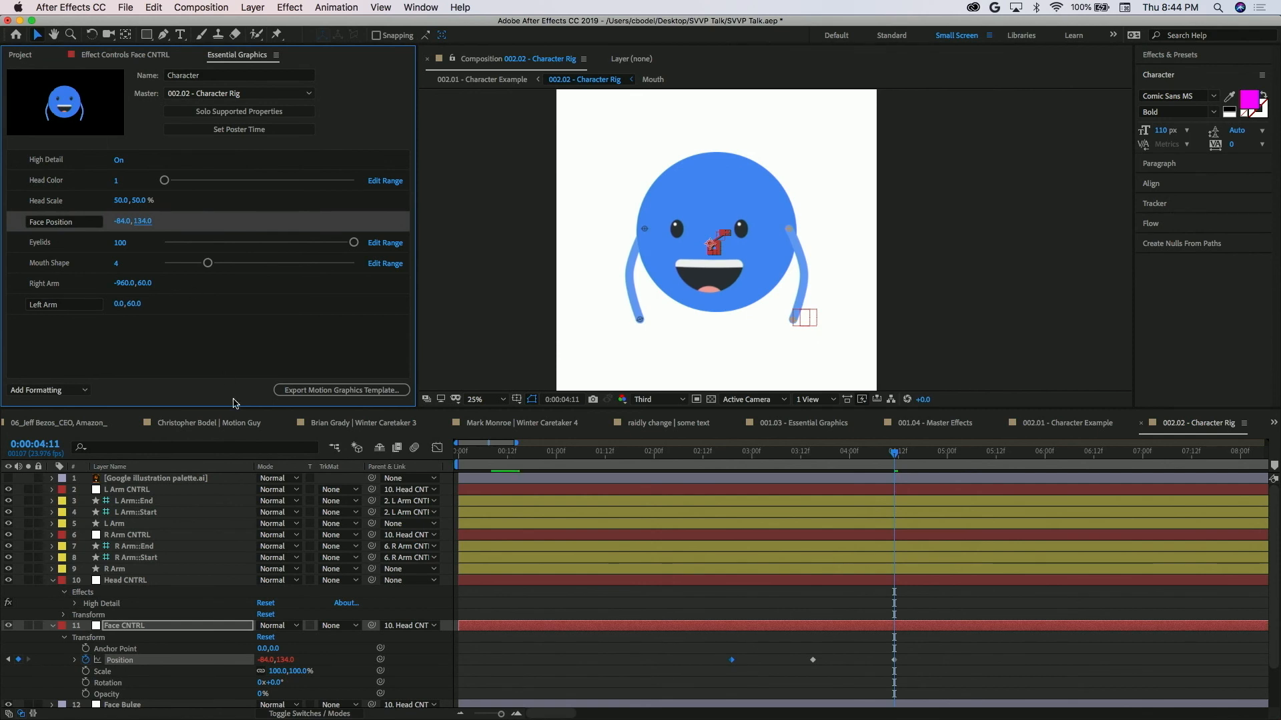
Limit the work area to 0:00:02:19 through 0:00:04:11 and preview the face animation.
{"action": "left_click", "coordinate": [732, 457]}
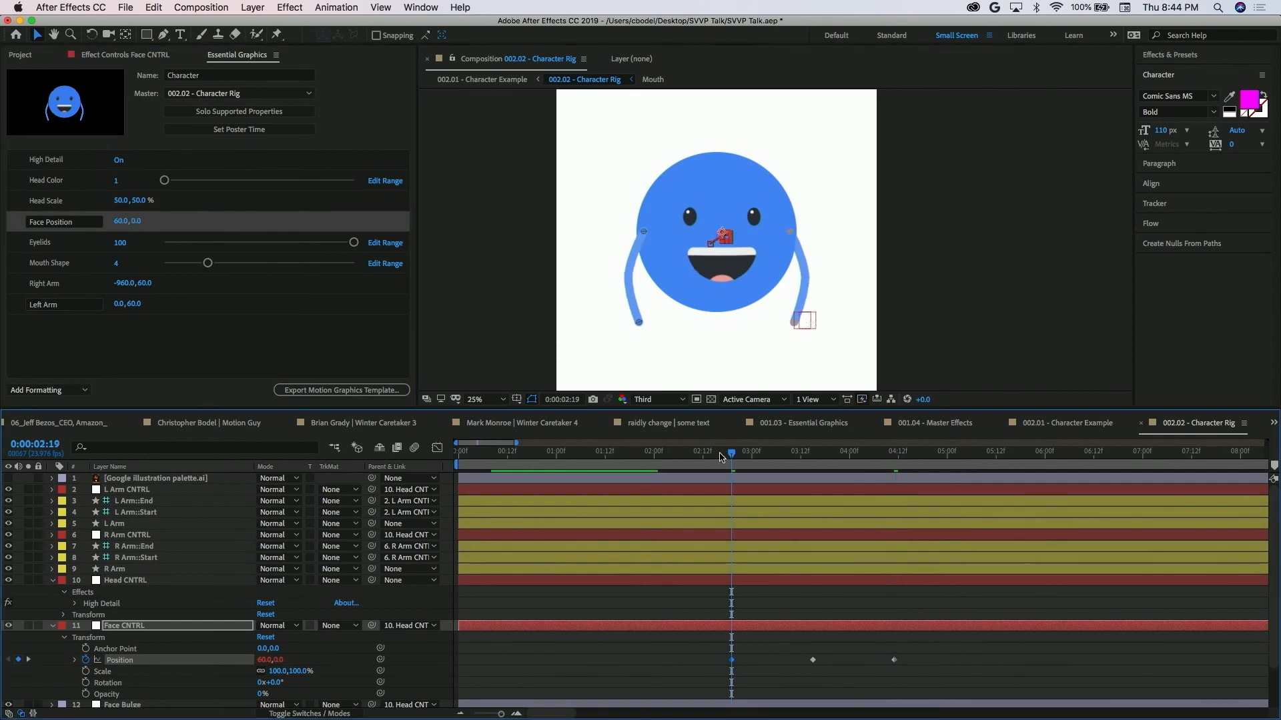
{"action": "key", "text": "n"}
{"action": "key", "text": "k"}
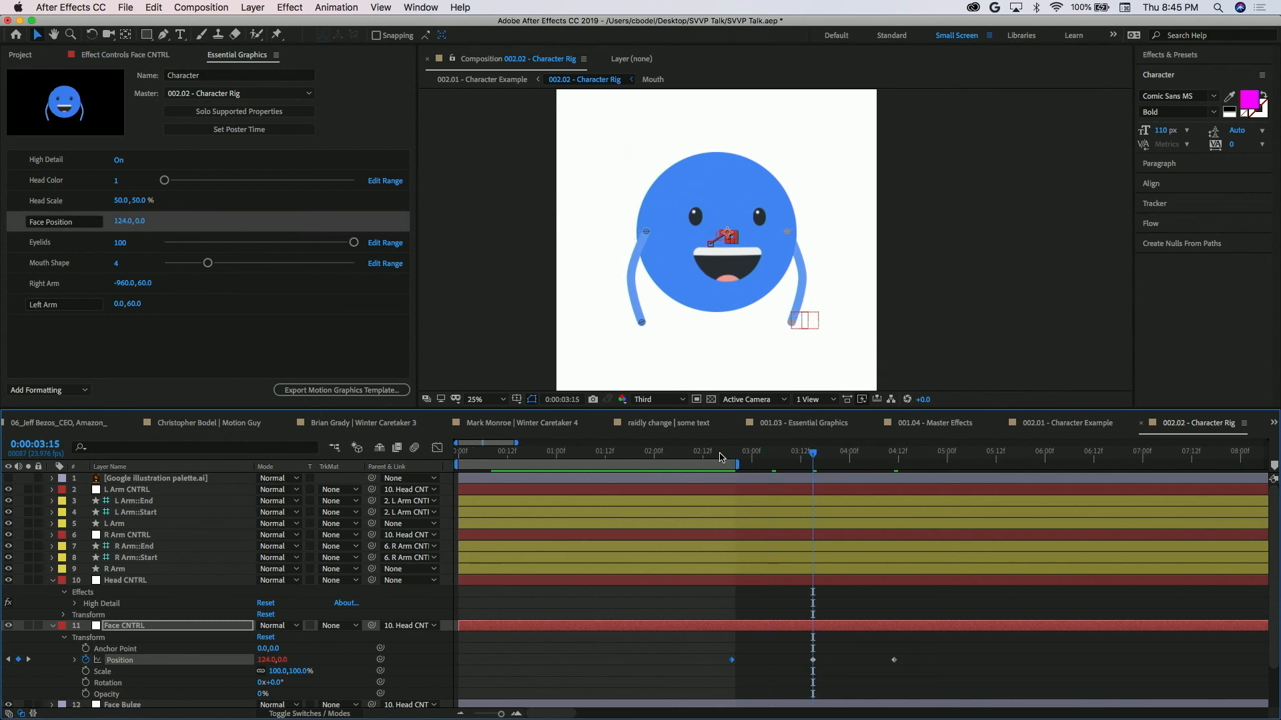
{"action": "key", "text": "shift+Page_Down"}
{"action": "key", "text": "shift+Page_Down"}
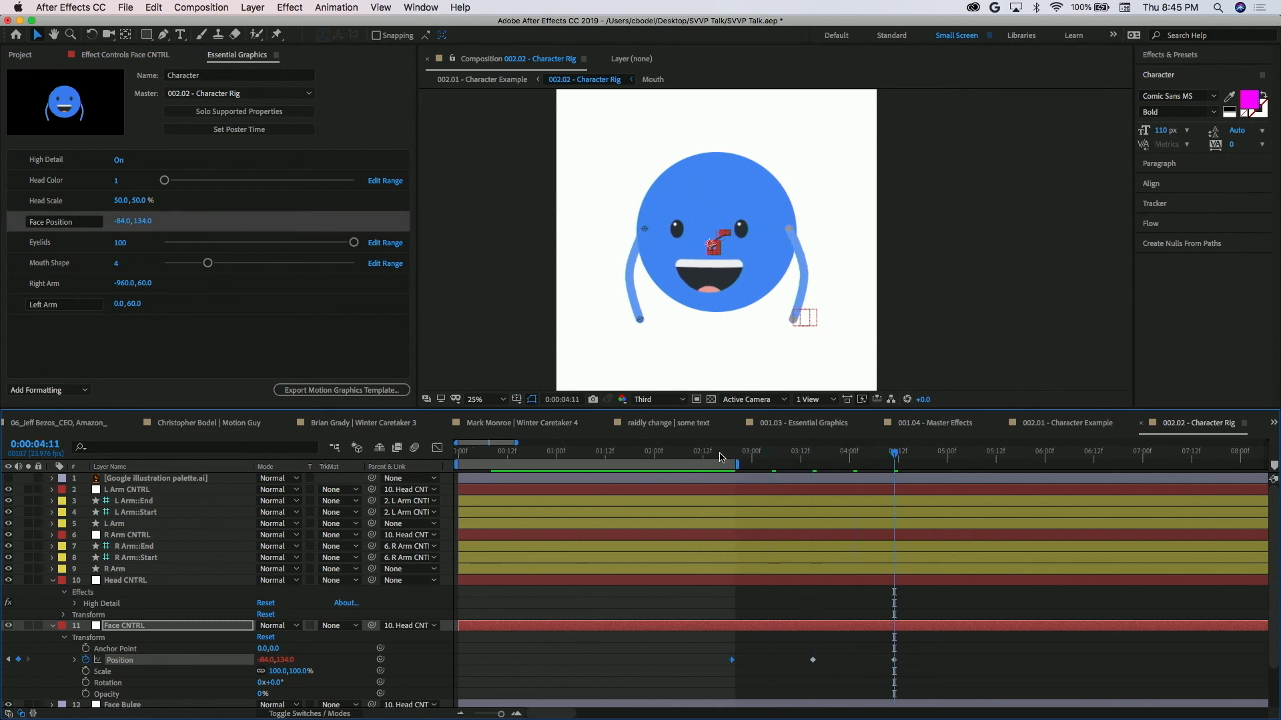
{"action": "key", "text": "n"}
{"action": "key", "text": "shift+Page_Up"}
{"action": "key", "text": "shift+Page_Up"}
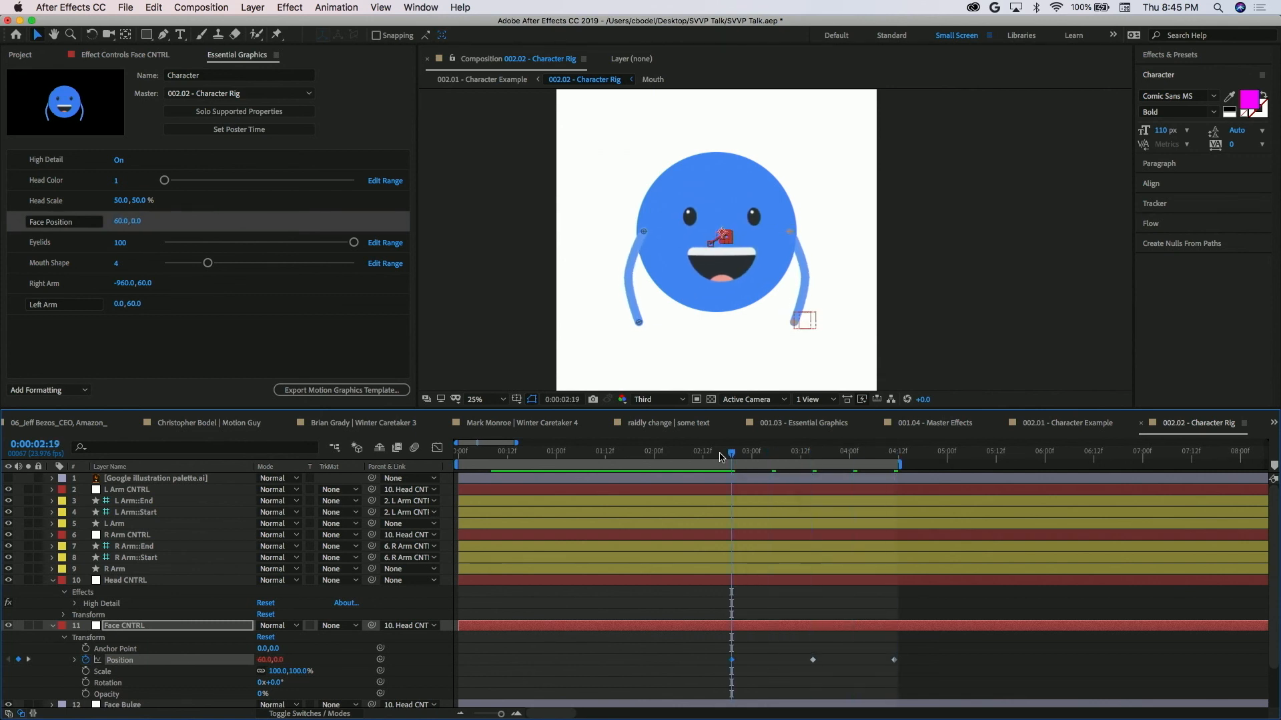
{"action": "key", "text": "j"}
{"action": "key", "text": "b"}
{"action": "key", "text": "space"}
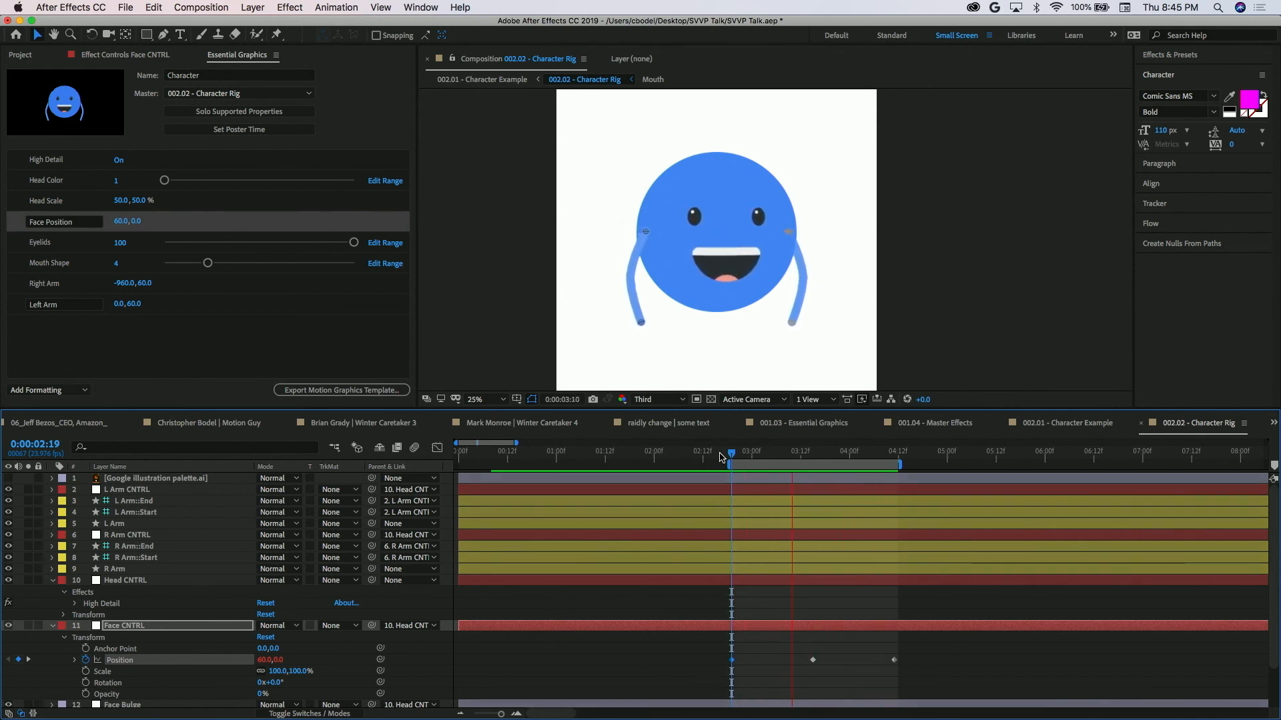
Move the work area start to 0:00:02:09 and keyframe the Face Position there at -101.0, 0.0.
{"action": "left_click_drag", "start_coordinate": [720, 458], "coordinate": [849, 492]}
{"action": "mouse_move", "coordinate": [736, 455]}
{"action": "left_mouse_down"}
{"action": "mouse_move", "coordinate": [809, 455]}
{"action": "mouse_move", "coordinate": [711, 453]}
{"action": "mouse_move", "coordinate": [808, 462]}
{"action": "mouse_move", "coordinate": [720, 467]}
{"action": "mouse_move", "coordinate": [784, 465]}
{"action": "mouse_move", "coordinate": [727, 462]}
{"action": "mouse_move", "coordinate": [742, 461]}
{"action": "left_mouse_up"}
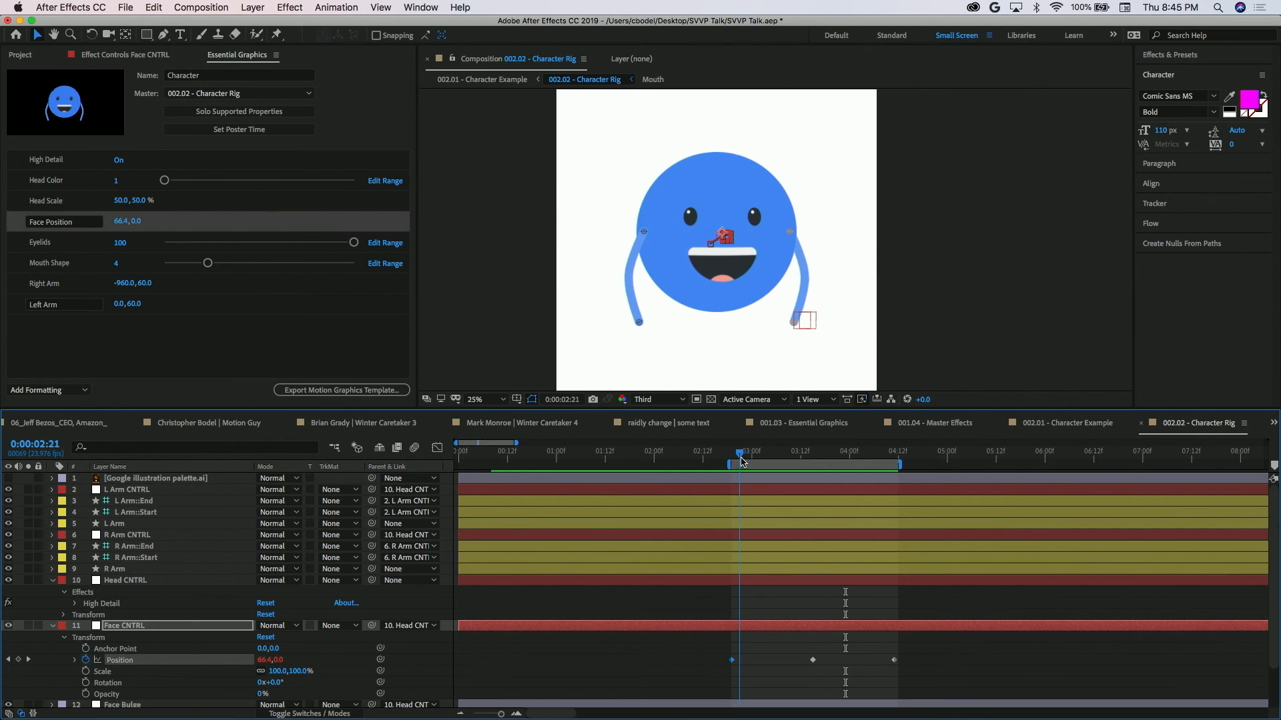
{"action": "left_click_drag", "start_coordinate": [742, 461], "coordinate": [747, 460]}
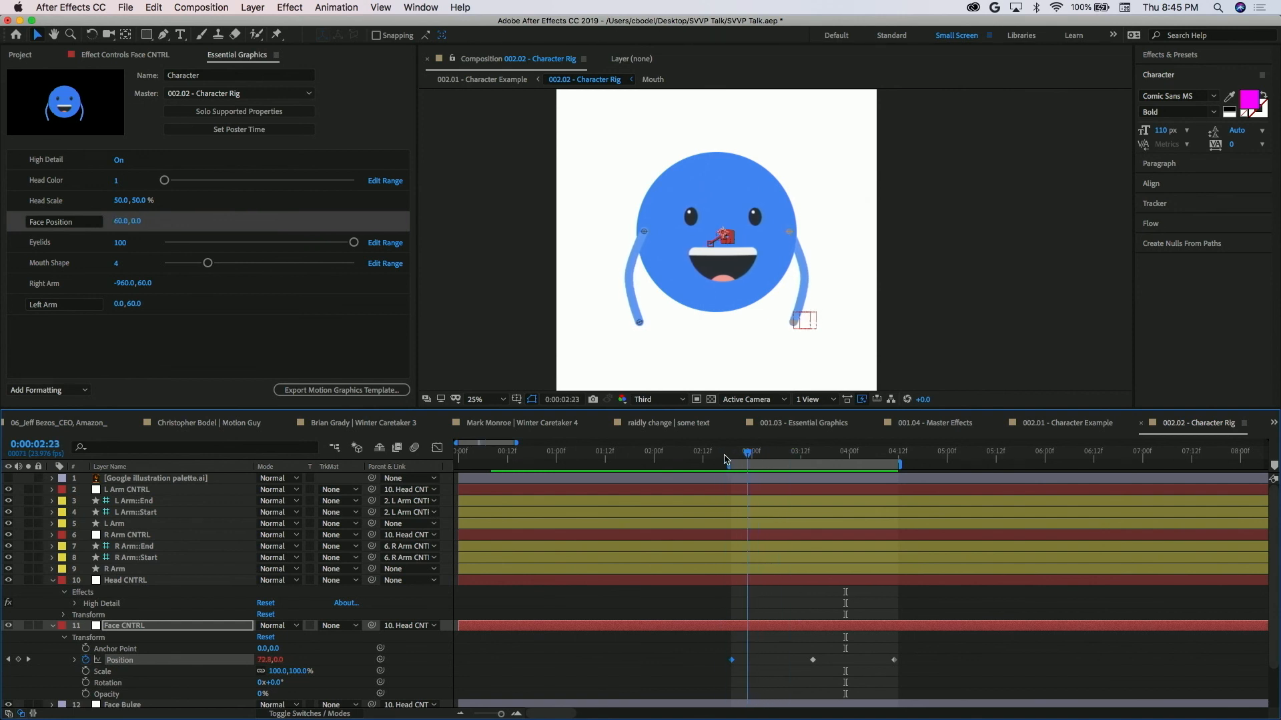
{"action": "left_click_drag", "start_coordinate": [720, 465], "coordinate": [682, 467]}
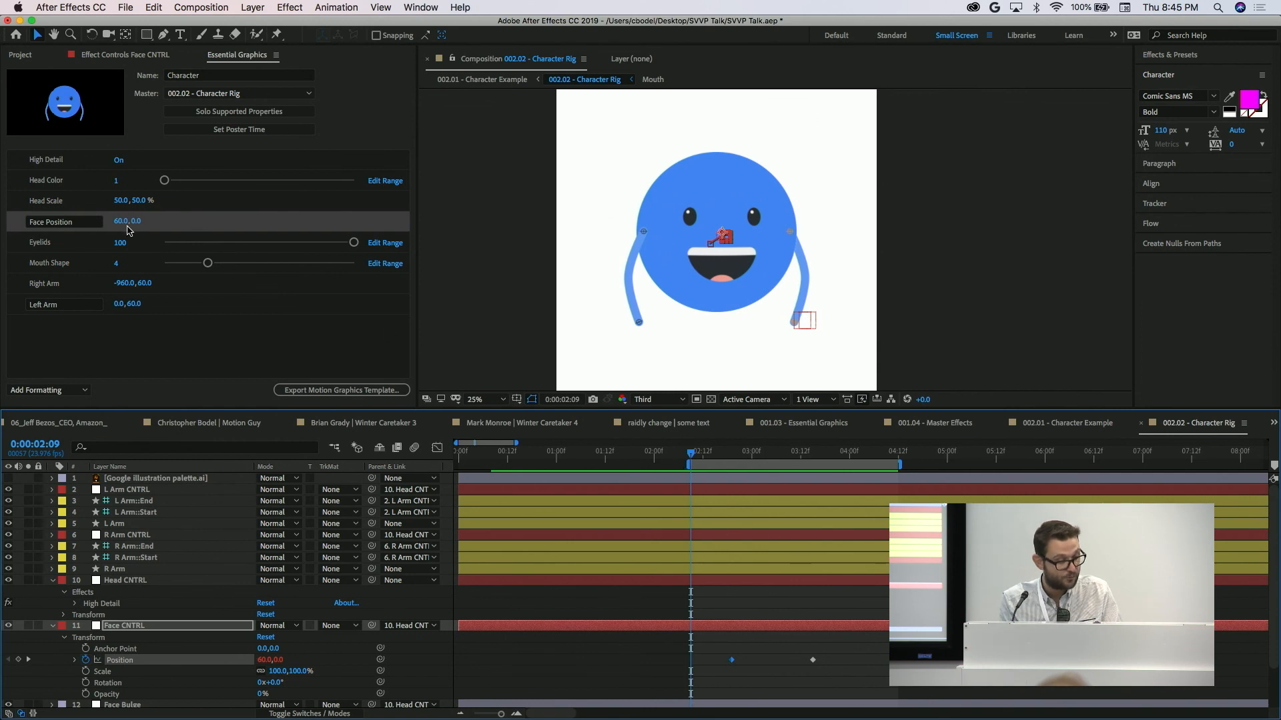
{"action": "left_click_drag", "start_coordinate": [119, 222], "coordinate": [27, 239]}
End the work area at 0:00:03:15 and preview the face's horizontal movement.
{"action": "left_click_drag", "start_coordinate": [693, 454], "coordinate": [826, 477]}
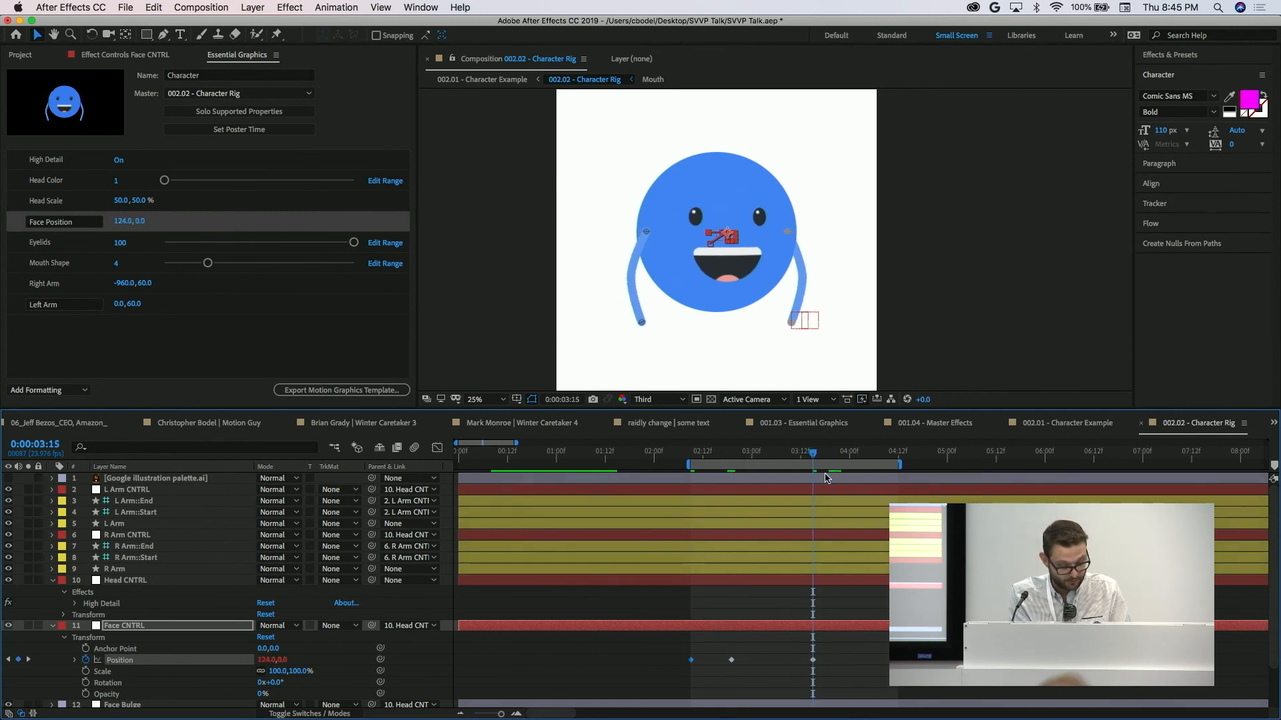
{"action": "key", "text": "n"}
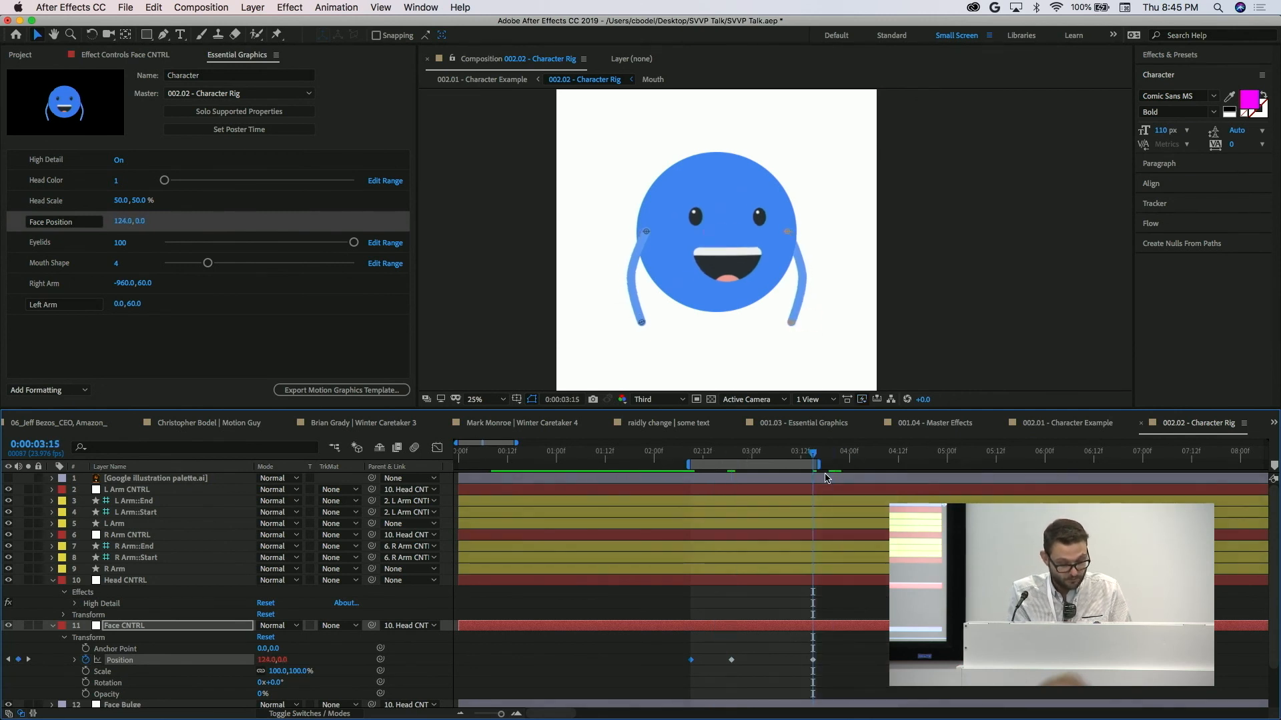
{"action": "key", "text": "space"}
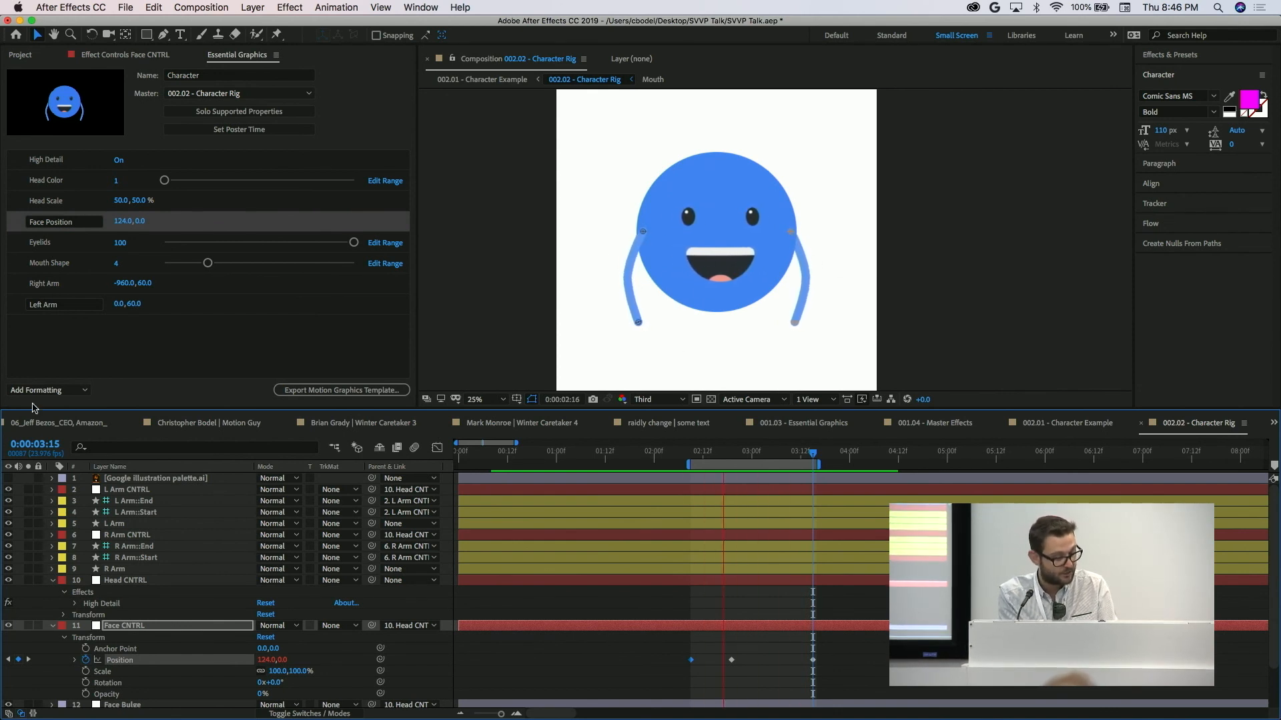
Collapse the Head CNTRL layer's properties and stop the preview with the current time at 0:00:02:10.
{"action": "left_click", "coordinate": [59, 587]}
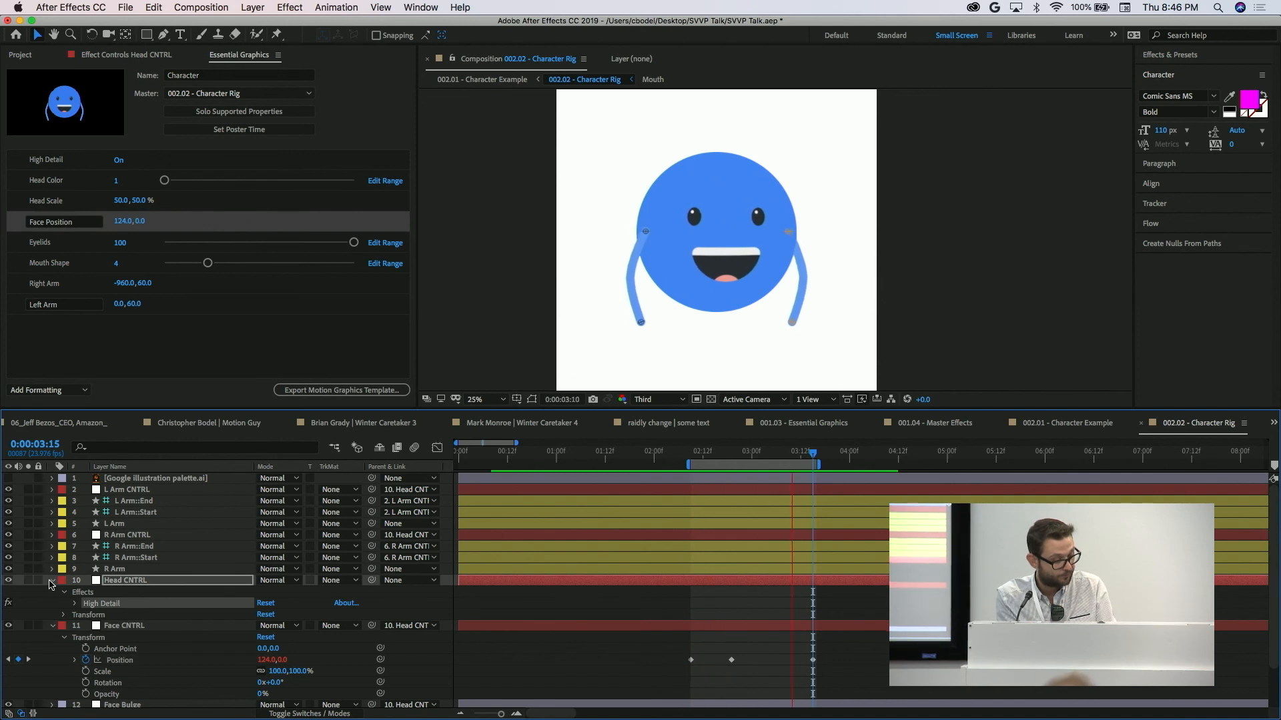
{"action": "left_click", "coordinate": [53, 582]}
{"action": "key", "text": "space"}
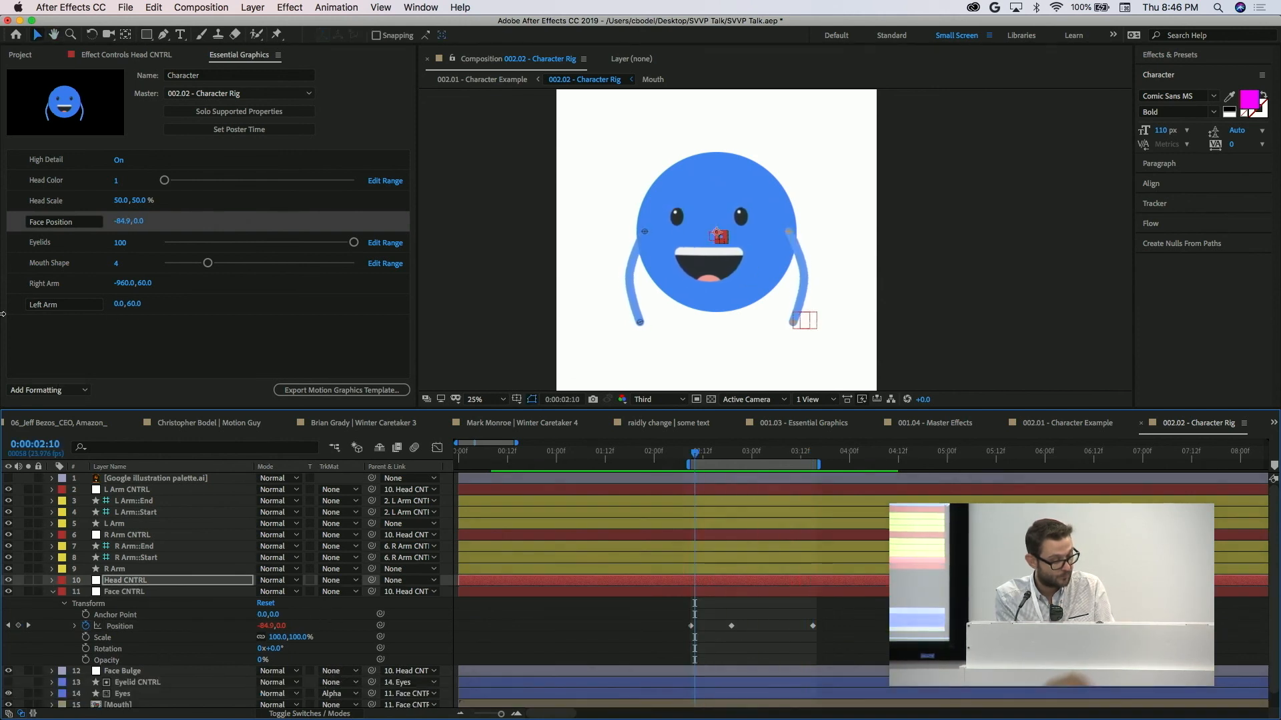
Reorder the properties so Right Arm sits above Mouth Shape, and step Mouth Shape back and forth, ending at 10.
{"action": "left_click_drag", "start_coordinate": [105, 271], "coordinate": [222, 281]}
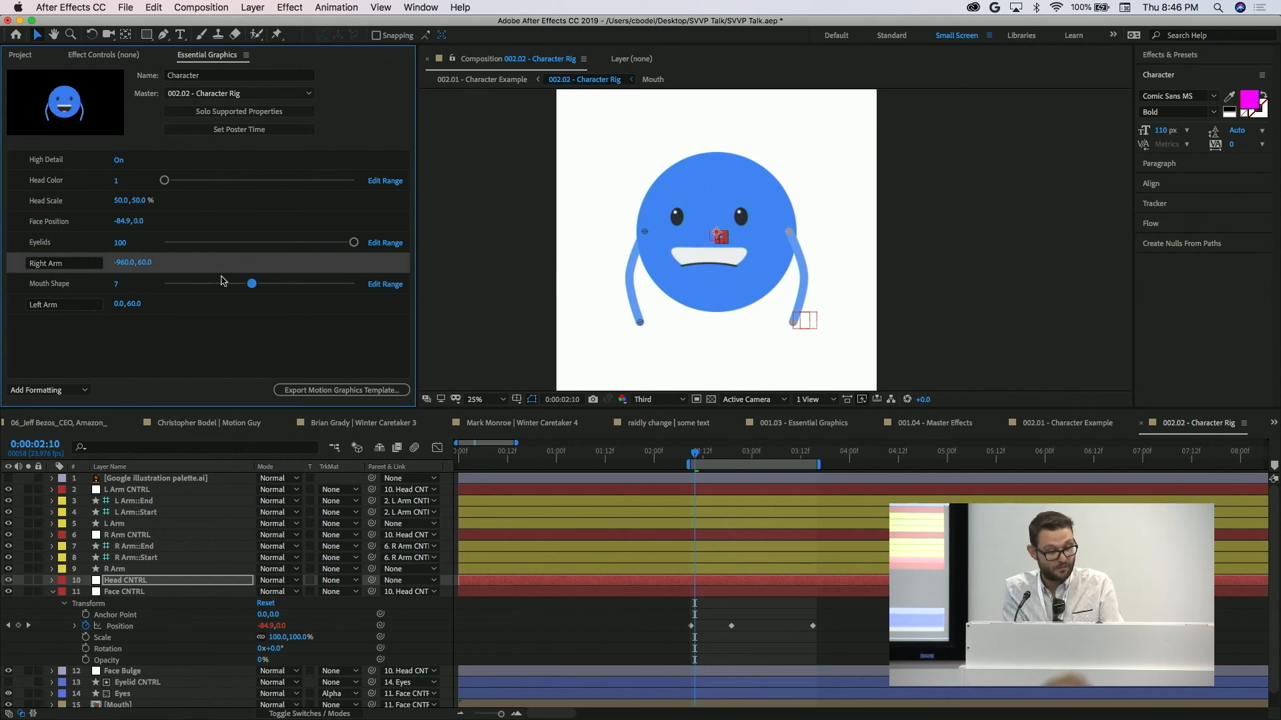
{"action": "key", "text": "Right"}
{"action": "key", "text": "Right"}
{"action": "key", "text": "Left"}
{"action": "key", "text": "Left"}
{"action": "key", "text": "Left"}
{"action": "key", "text": "Right"}
{"action": "key", "text": "Right"}
{"action": "key", "text": "Right"}
{"action": "key", "text": "Left"}
{"action": "key", "text": "Left"}
{"action": "key", "text": "Left"}
{"action": "key", "text": "Left"}
{"action": "key", "text": "Right"}
{"action": "key", "text": "Right"}
{"action": "key", "text": "Right"}
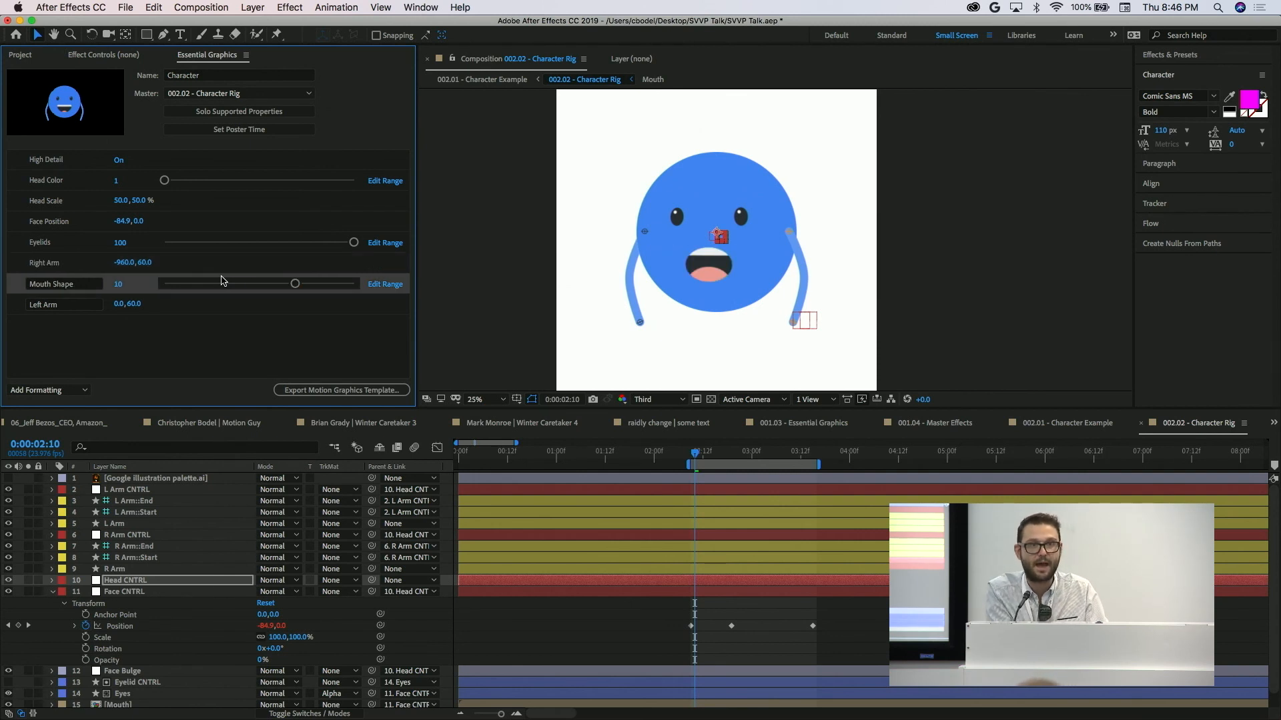
{"action": "key", "text": "Down"}
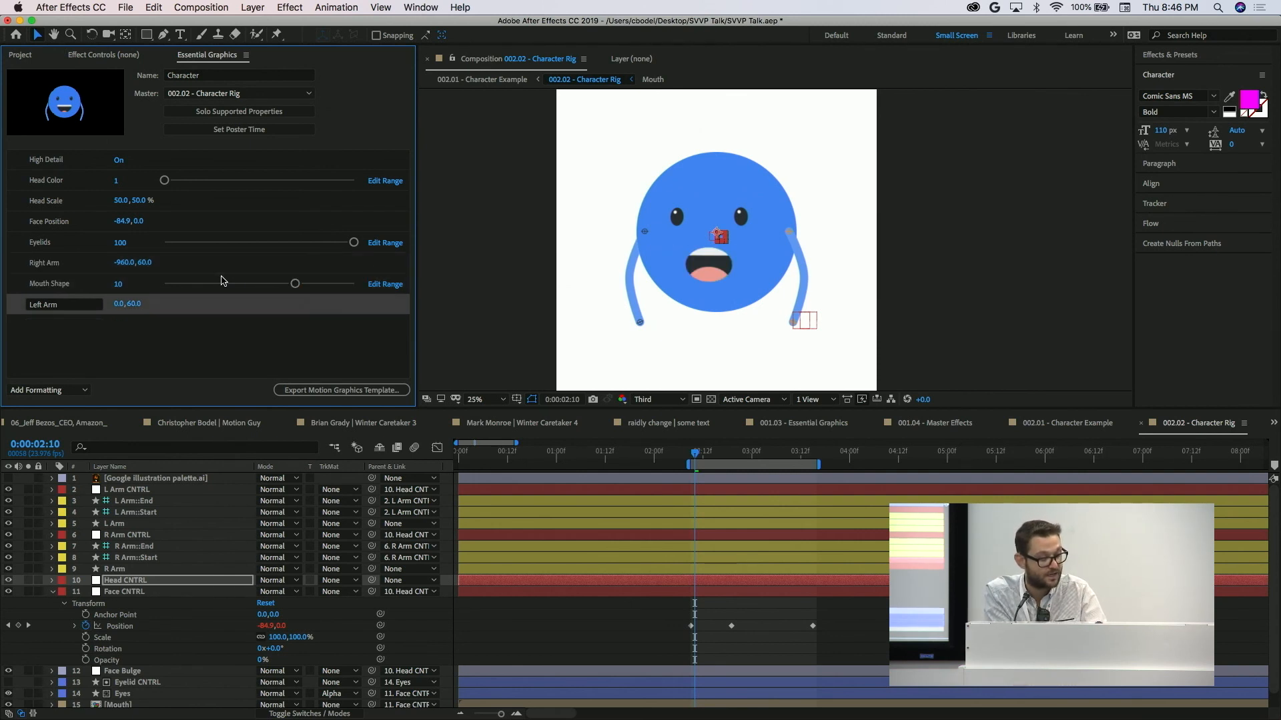
Cycle the Mouth Shape value down to its lowest shape and back up, leaving it at 8.
{"action": "left_click", "coordinate": [117, 285]}
{"action": "key", "text": "Down"}
{"action": "key", "text": "Down"}
{"action": "key", "text": "Down"}
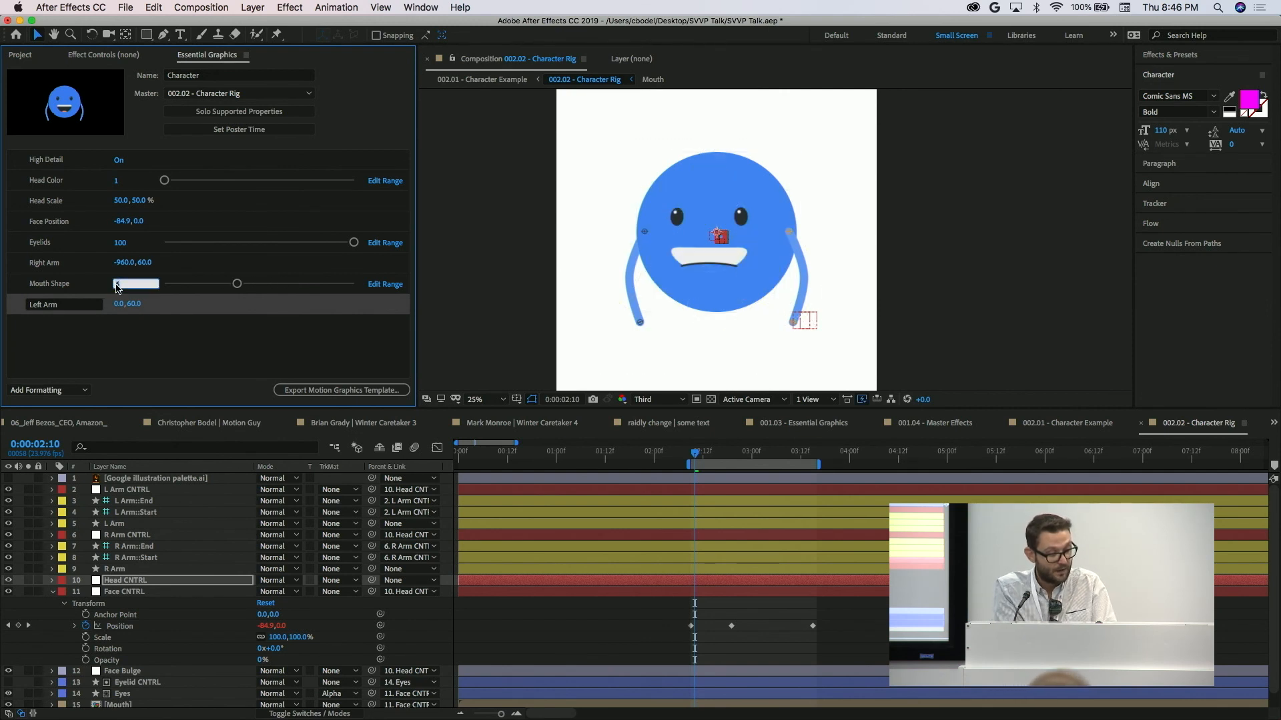
{"action": "key", "text": "Down"}
{"action": "key", "text": "Down"}
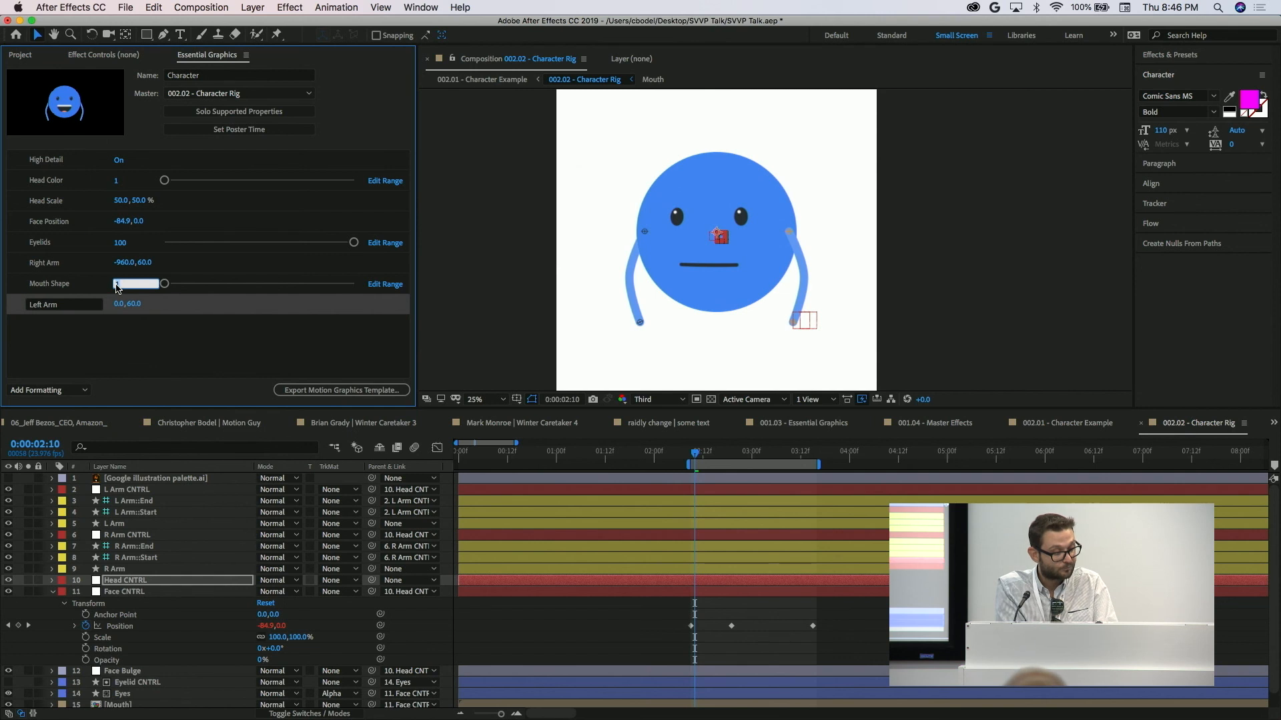
{"action": "key", "text": "Up"}
{"action": "key", "text": "Up"}
{"action": "key", "text": "Up"}
{"action": "key", "text": "Up"}
{"action": "key", "text": "Up"}
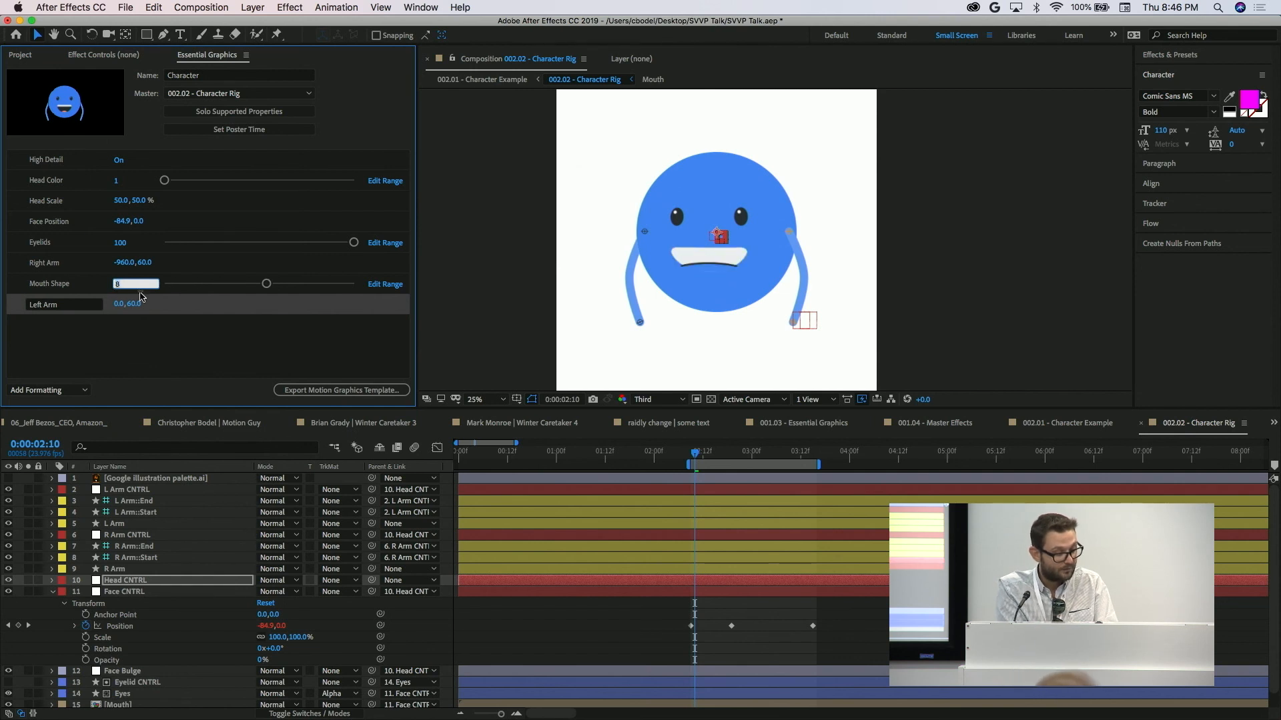
{"action": "left_click", "coordinate": [224, 355]}
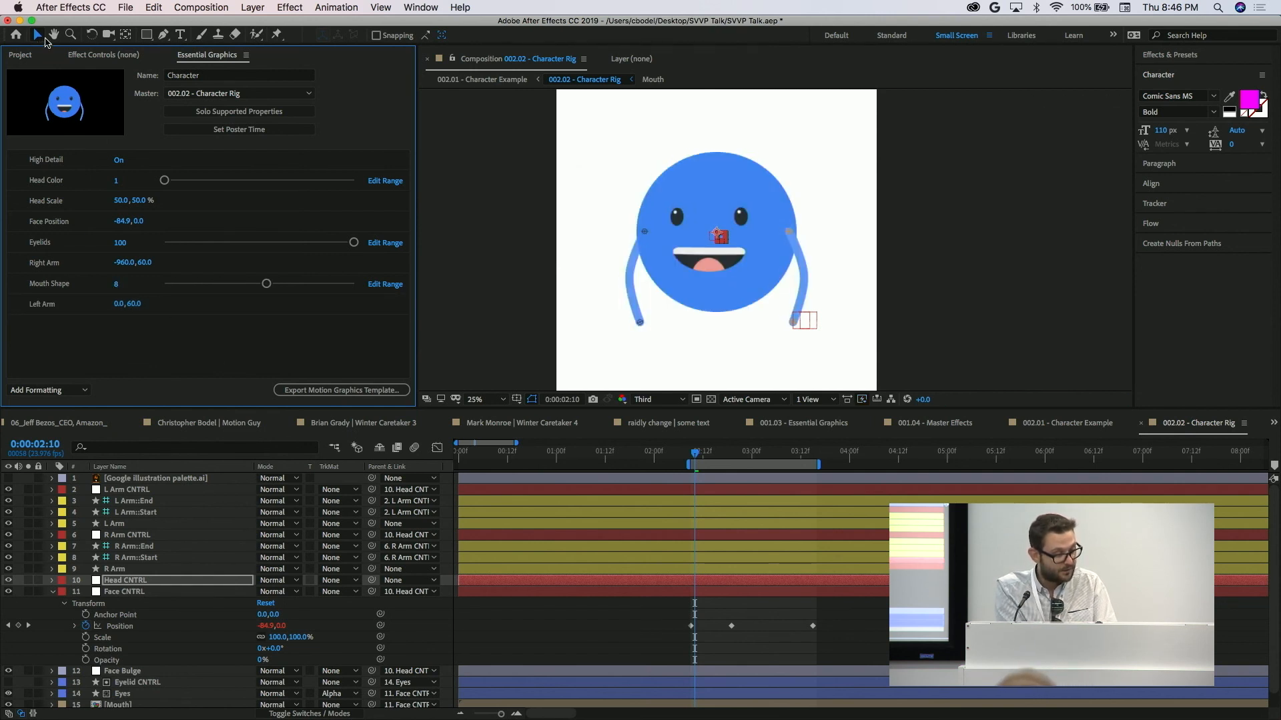
Show the composition mini-flowchart and switch to the 002.01 - Character Example composition.
{"action": "left_click", "coordinate": [240, 75]}
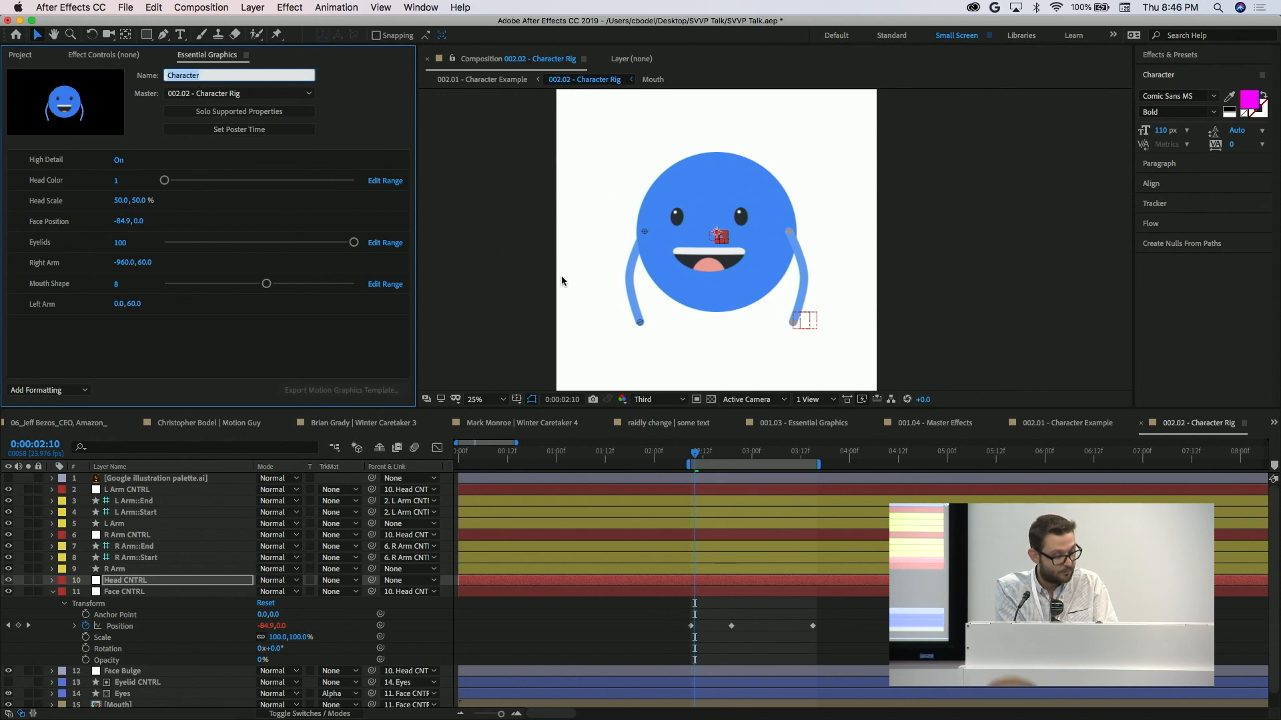
{"action": "key", "text": "Tab"}
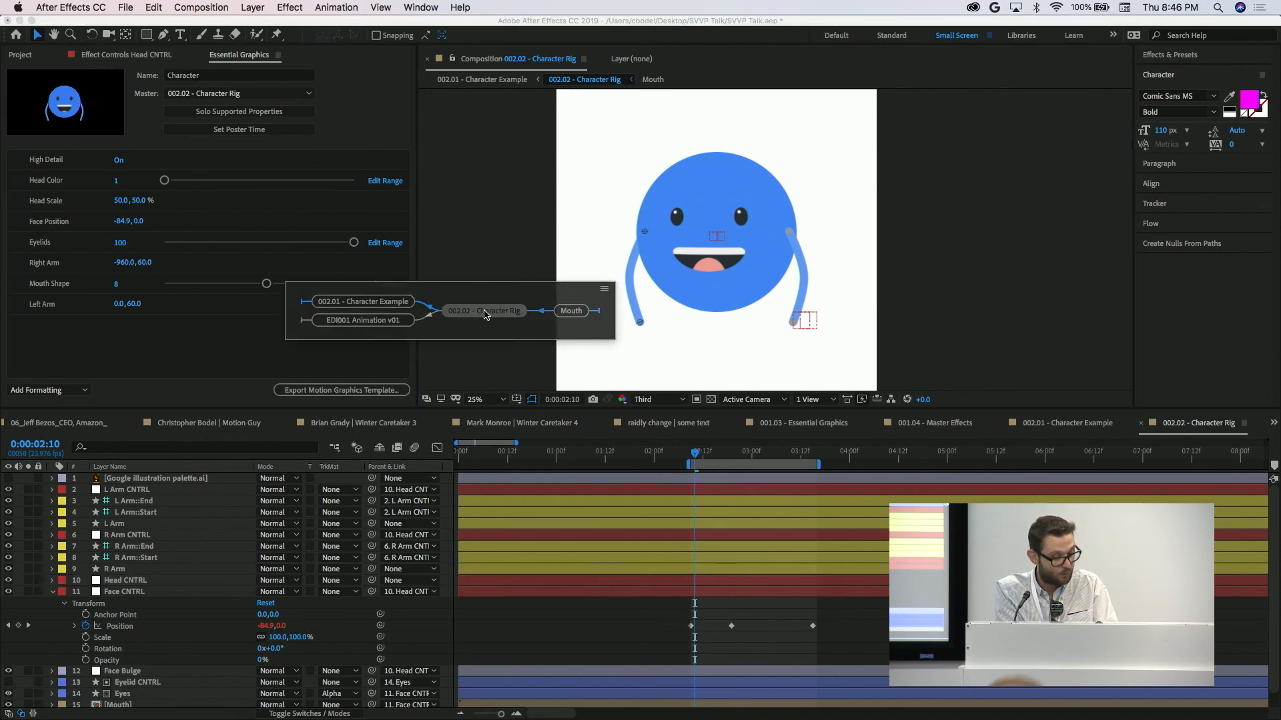
{"action": "left_click", "coordinate": [381, 306]}
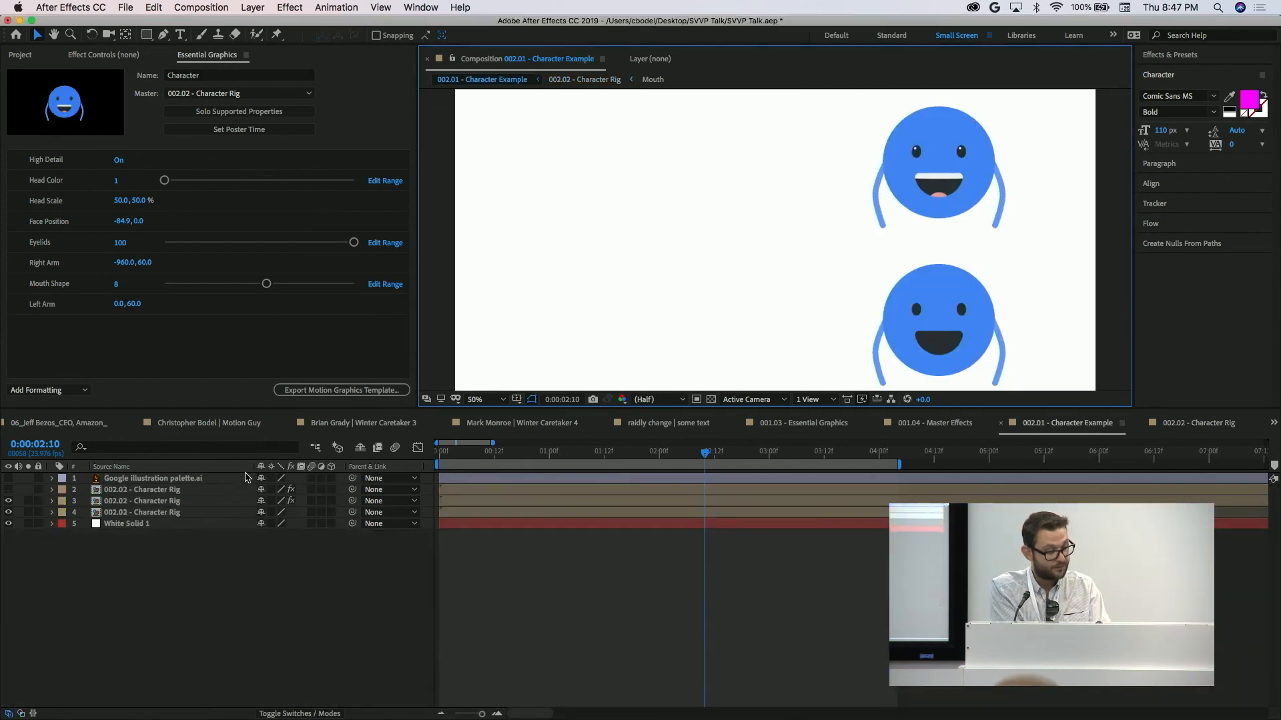
Expand the Master Properties of the 002.02 - Character Rig instance on layer 3.
{"action": "left_click", "coordinate": [158, 502]}
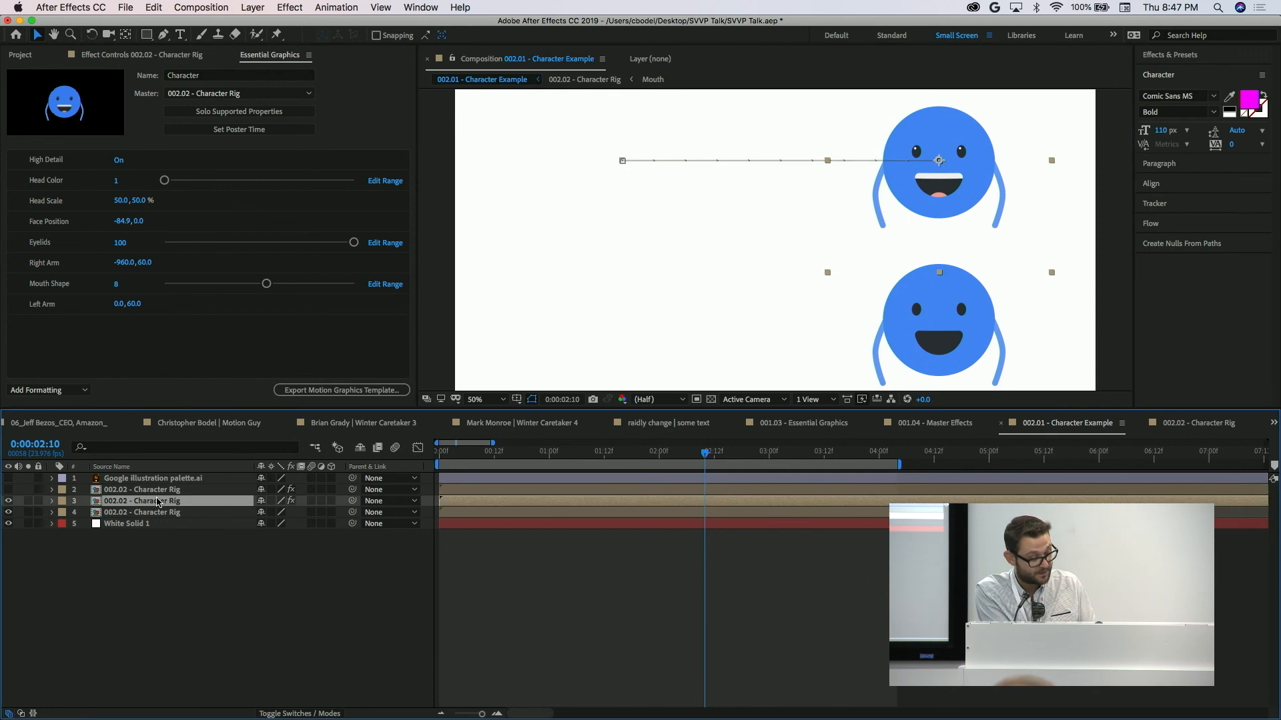
{"action": "left_click", "coordinate": [51, 501]}
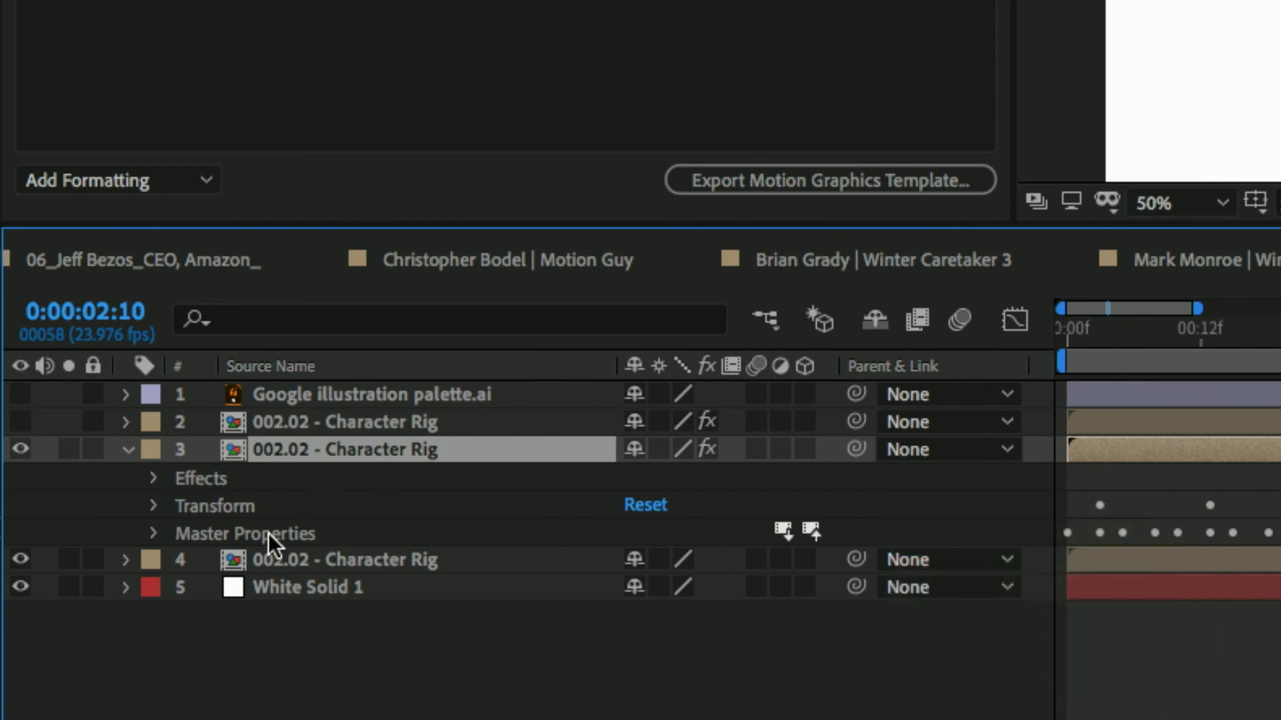
{"action": "left_click", "coordinate": [236, 530]}
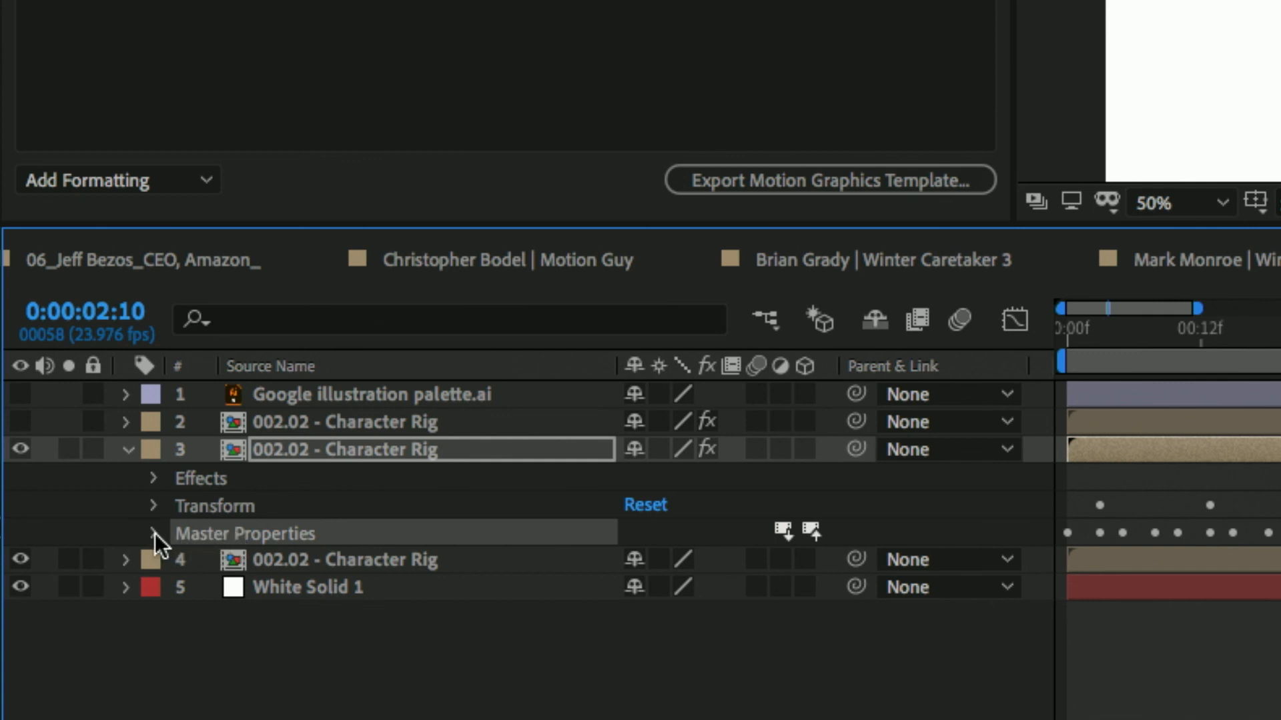
{"action": "left_click", "coordinate": [154, 534]}
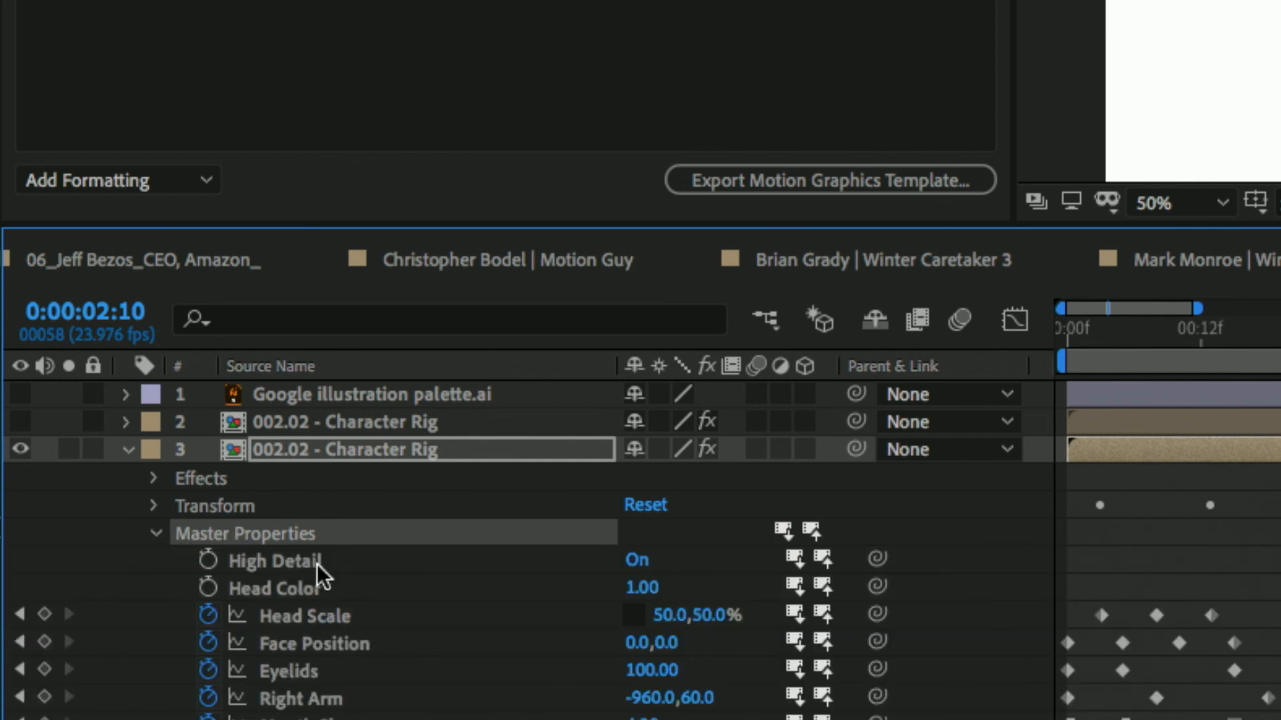
Preview the keyframed character instances from the start of the composition, and scrub to 0:00:00:21.
{"action": "key", "text": "comma"}
{"action": "key", "text": "minus"}
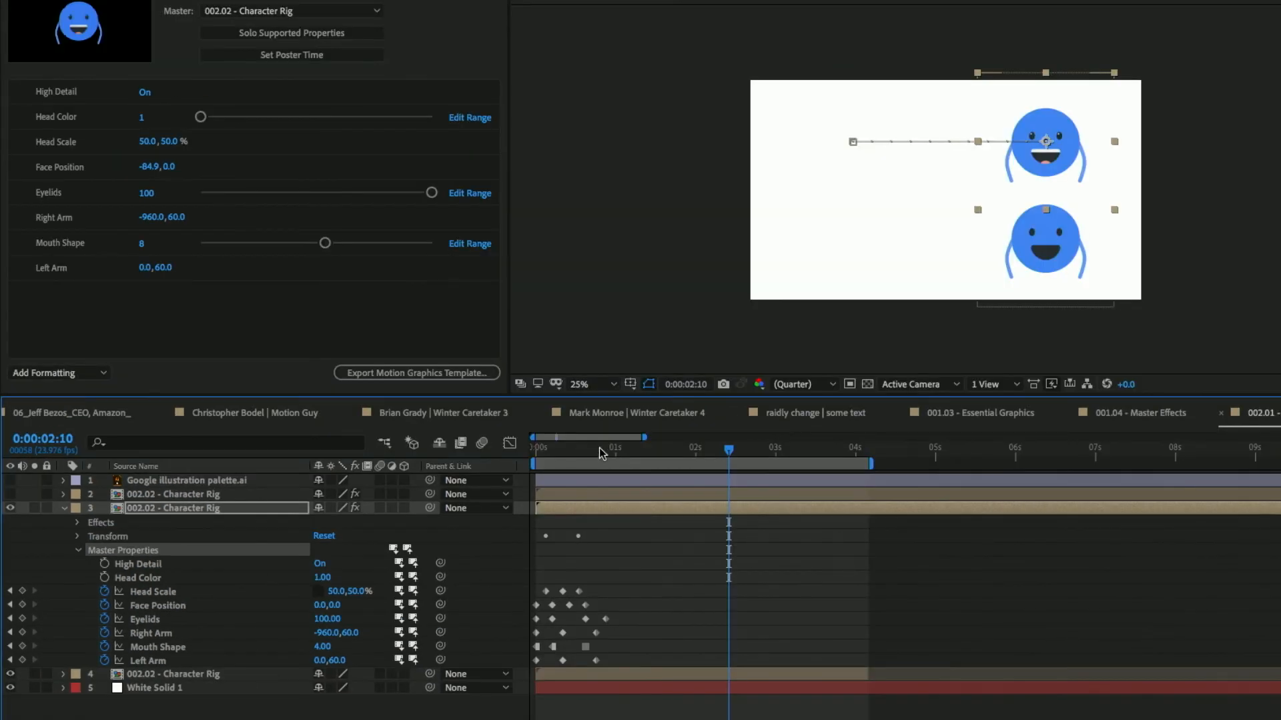
{"action": "key", "text": "Home"}
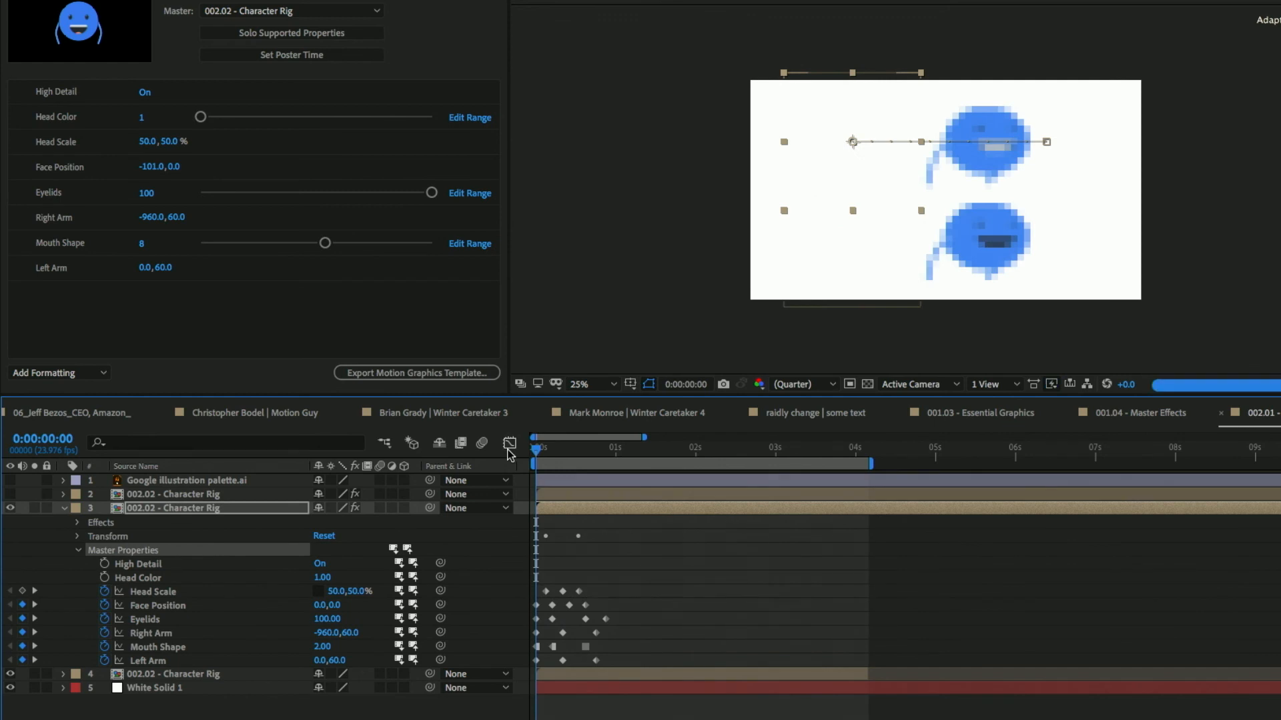
{"action": "key", "text": "space"}
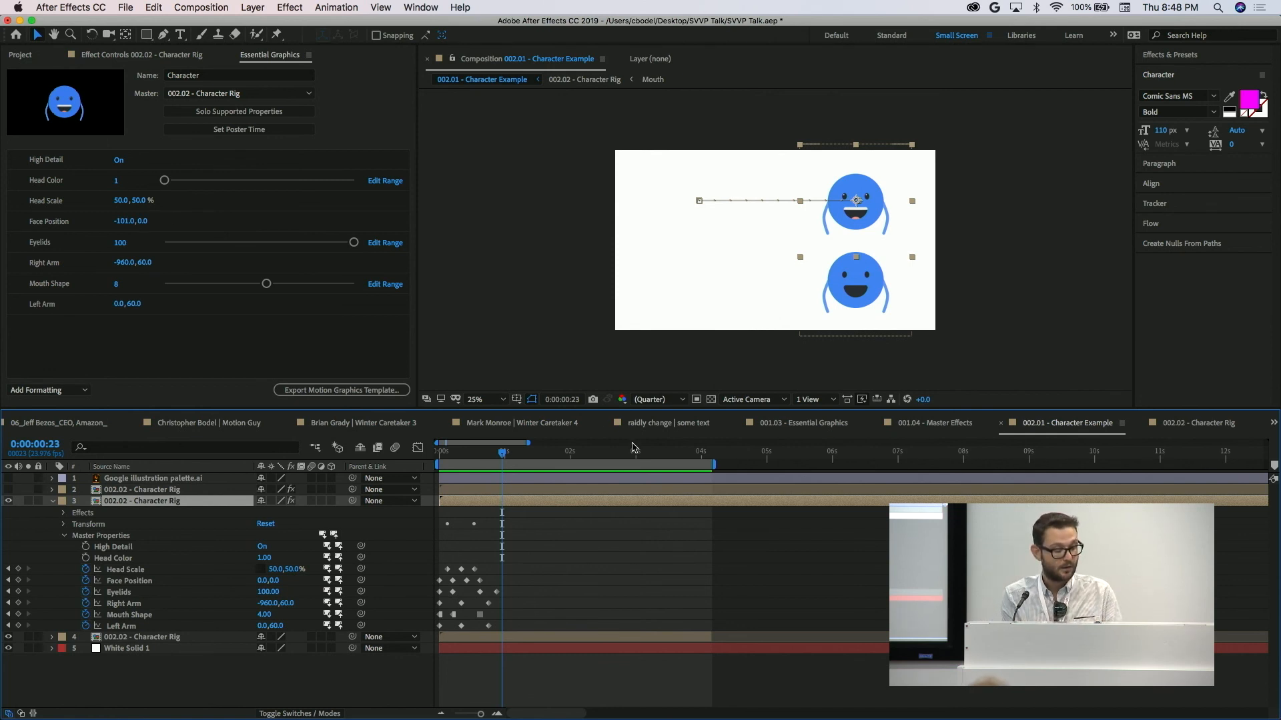
{"action": "mouse_move", "coordinate": [505, 456]}
{"action": "left_mouse_down"}
{"action": "mouse_move", "coordinate": [448, 453]}
{"action": "mouse_move", "coordinate": [500, 453]}
{"action": "mouse_move", "coordinate": [511, 439]}
{"action": "left_mouse_up"}
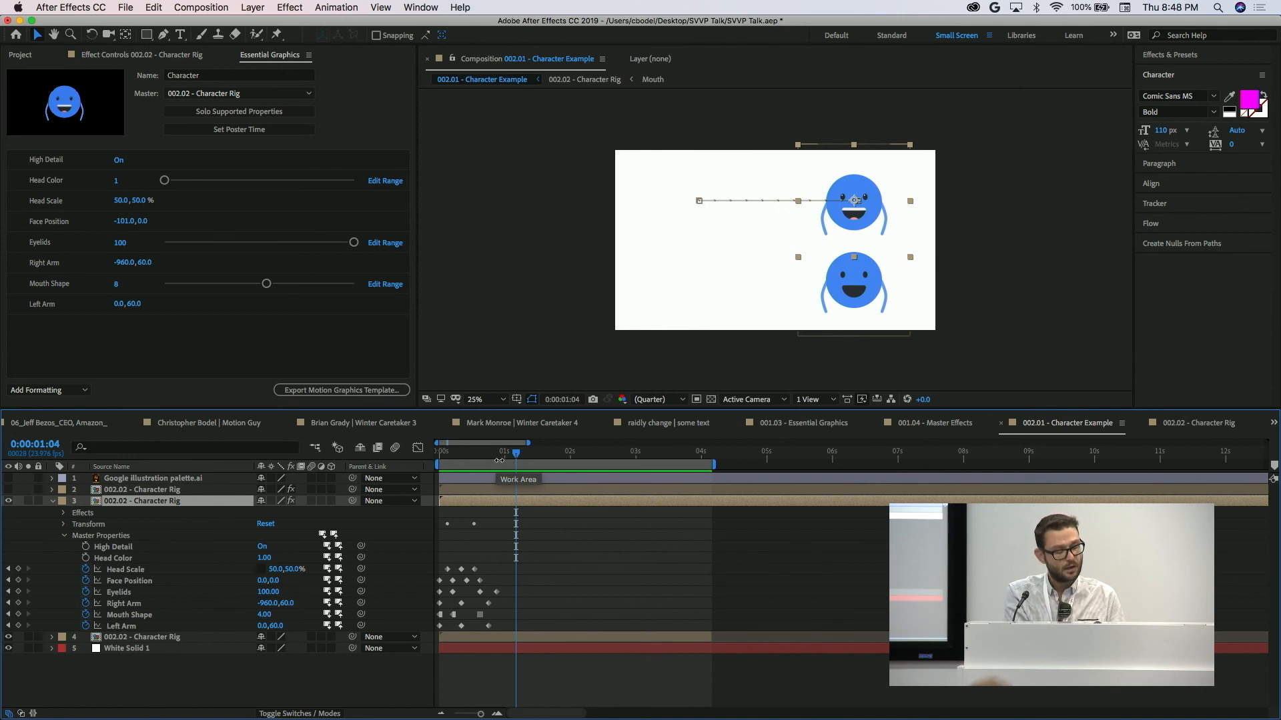
{"action": "left_click", "coordinate": [502, 455]}
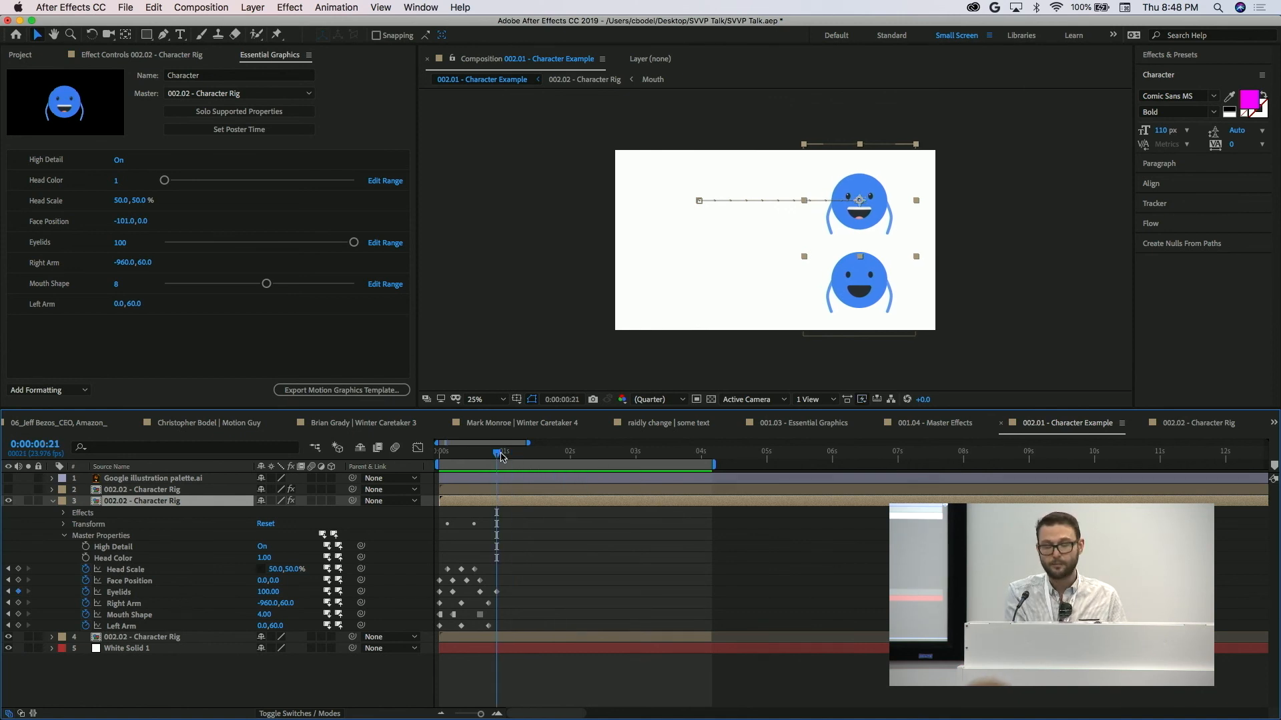